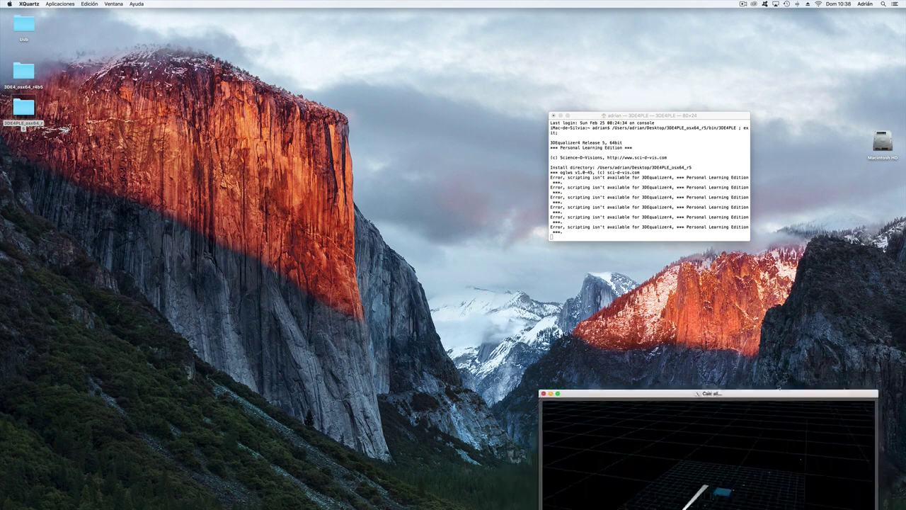
Minimise the main 3DEqualizer window and move the Calc All result window to a free area of the desktop
{"action": "left_click", "coordinate": [753, 494]}
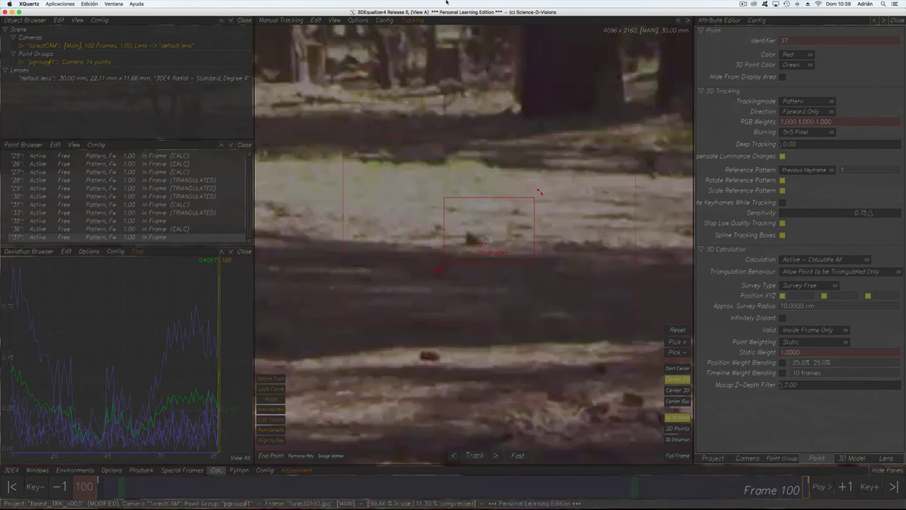
{"action": "left_click", "coordinate": [12, 12]}
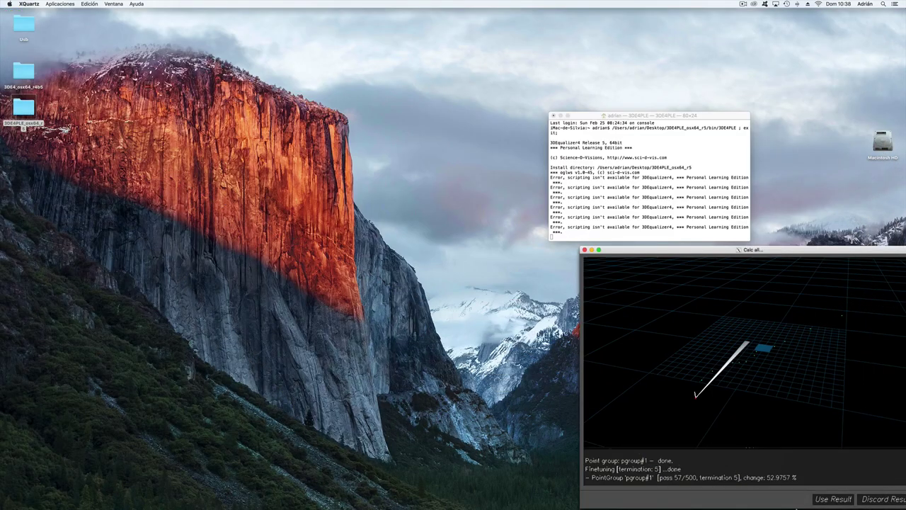
{"action": "left_click_drag", "start_coordinate": [744, 250], "coordinate": [357, 85]}
Examine the solved camera path and the tracked points relative to the ground grid from different angles
{"action": "left_click_drag", "start_coordinate": [309, 257], "coordinate": [423, 243]}
{"action": "right_click_drag", "start_coordinate": [423, 243], "coordinate": [421, 309]}
{"action": "left_click_drag", "start_coordinate": [420, 308], "coordinate": [160, 195]}
{"action": "left_click_drag", "start_coordinate": [428, 216], "coordinate": [362, 194]}
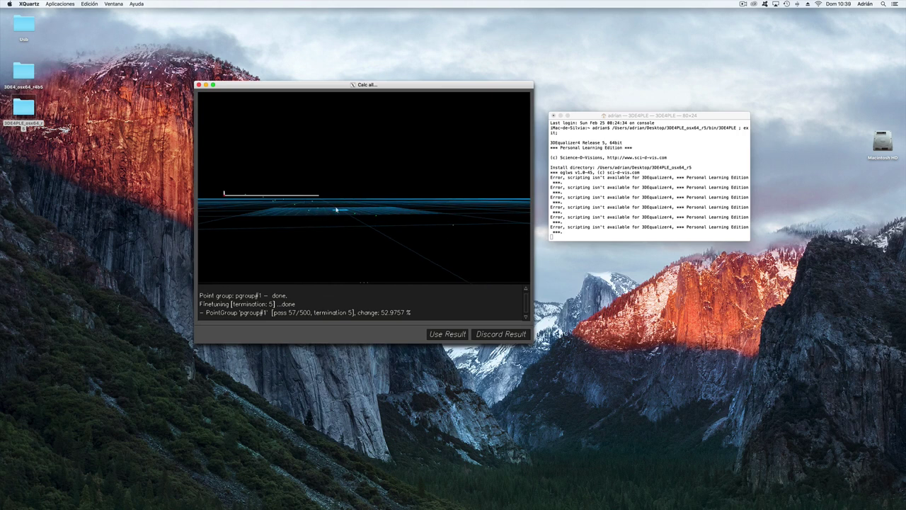
{"action": "left_click_drag", "start_coordinate": [308, 232], "coordinate": [330, 224]}
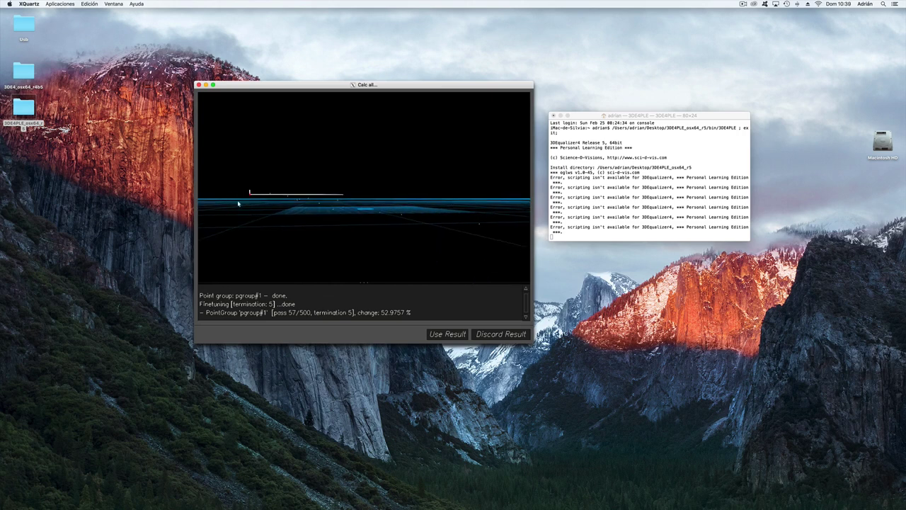
{"action": "left_click_drag", "start_coordinate": [317, 206], "coordinate": [290, 176]}
{"action": "left_click_drag", "start_coordinate": [320, 209], "coordinate": [309, 210]}
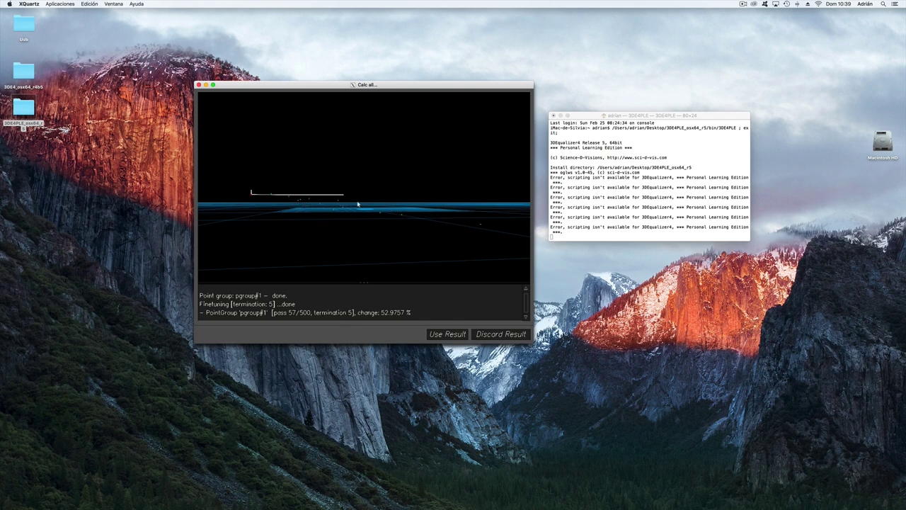
Use the calculation result and restore the minimised 3DEqualizer main window
{"action": "left_click", "coordinate": [447, 333]}
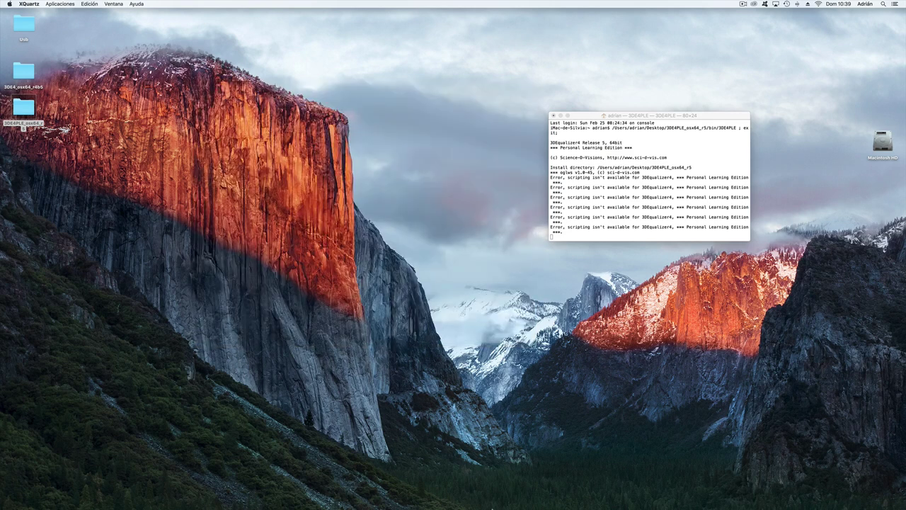
{"action": "mouse_move", "coordinate": [652, 504]}
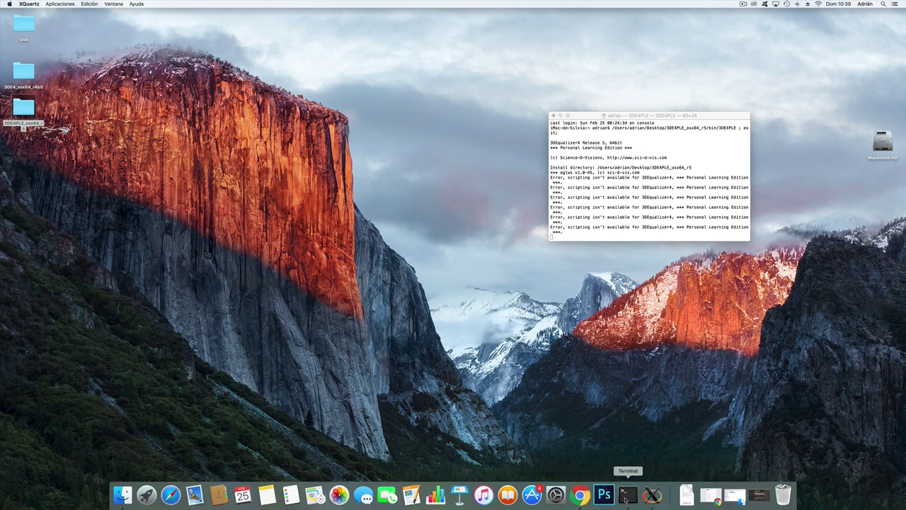
{"action": "left_click", "coordinate": [627, 495]}
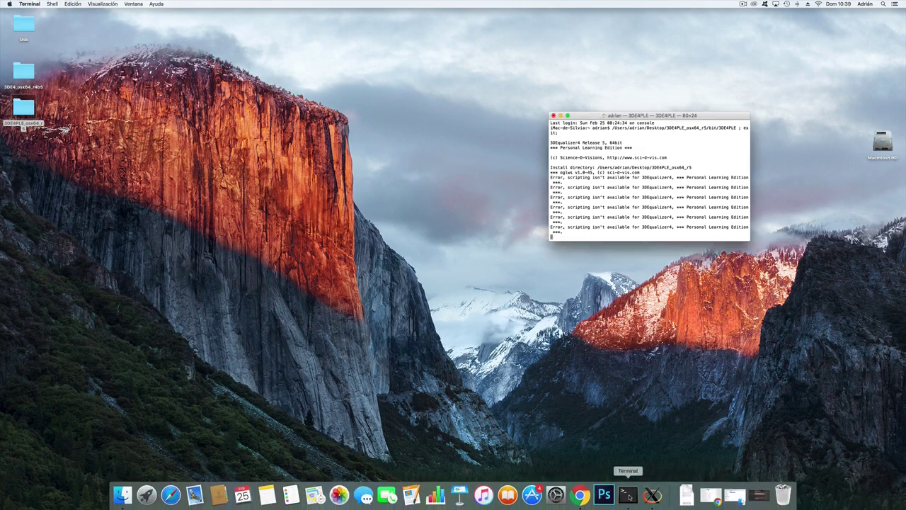
{"action": "left_click", "coordinate": [759, 496]}
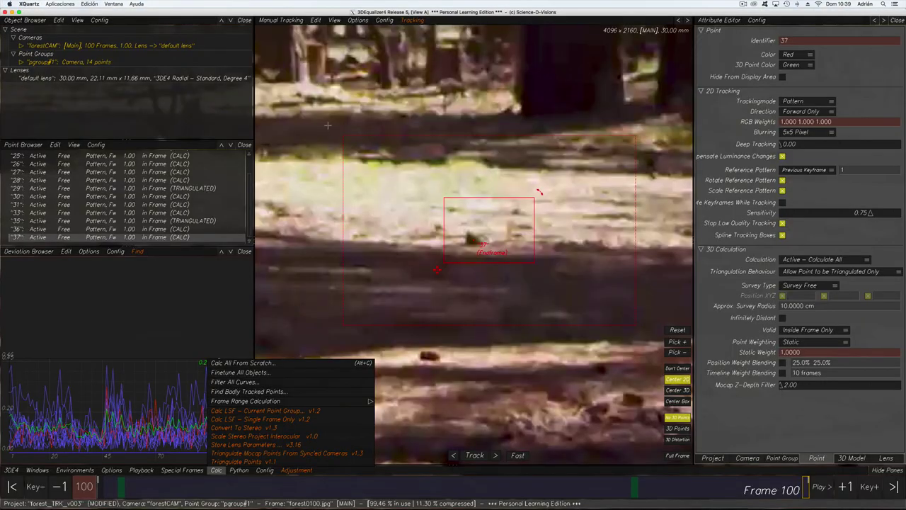
{"action": "left_click", "coordinate": [189, 393]}
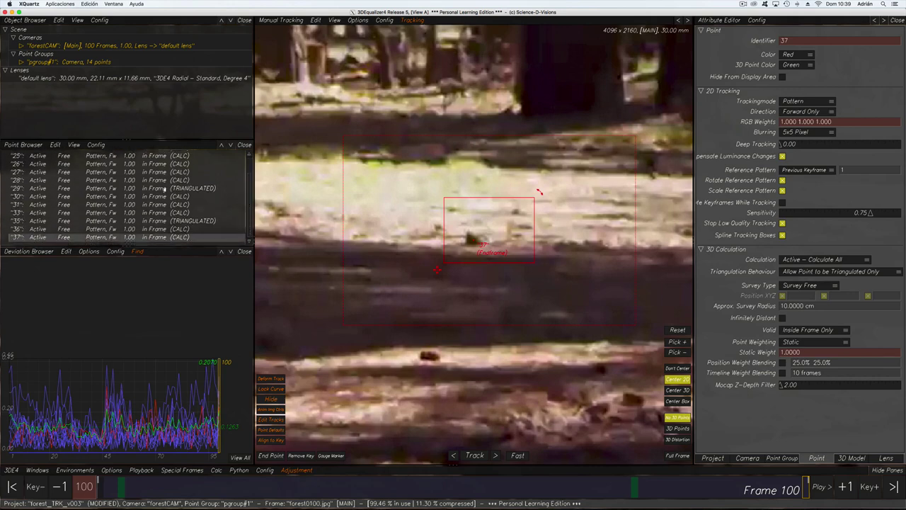
Inspect point 29 and its tracked feature across the sequence, then return to frame 1
{"action": "left_click", "coordinate": [165, 188]}
{"action": "scroll", "coordinate": [524, 240], "scroll_direction": "up", "scroll_amount": 5}
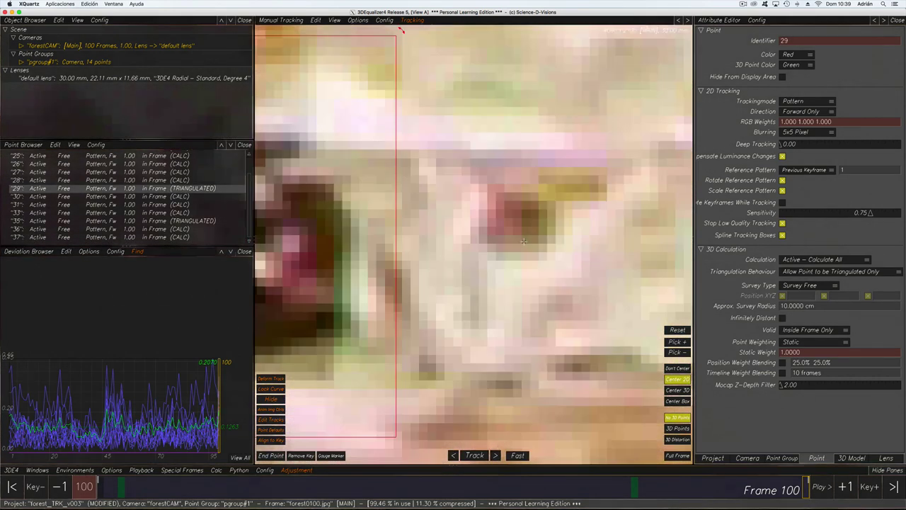
{"action": "scroll", "coordinate": [524, 240], "scroll_direction": "down", "scroll_amount": 8}
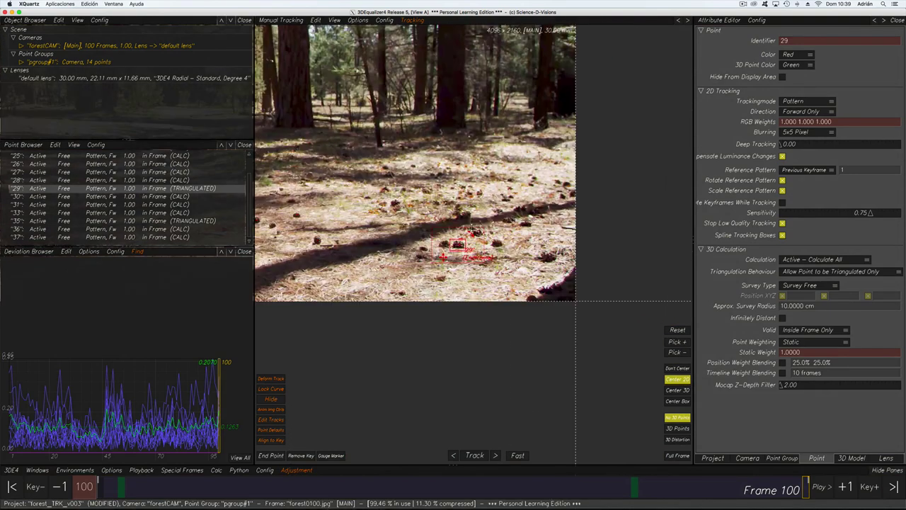
{"action": "mouse_move", "coordinate": [687, 505]}
{"action": "left_mouse_down"}
{"action": "mouse_move", "coordinate": [613, 497]}
{"action": "mouse_move", "coordinate": [805, 487]}
{"action": "mouse_move", "coordinate": [405, 356]}
{"action": "left_mouse_up"}
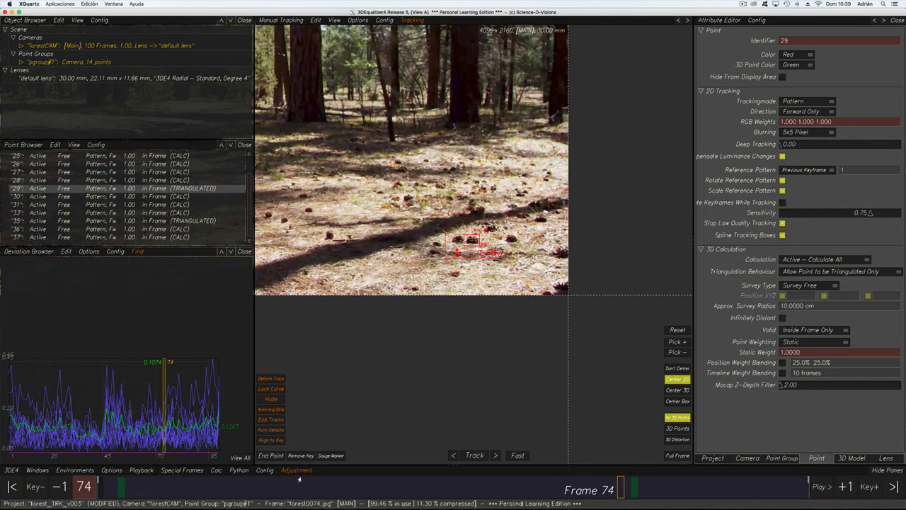
{"action": "left_click", "coordinate": [11, 486]}
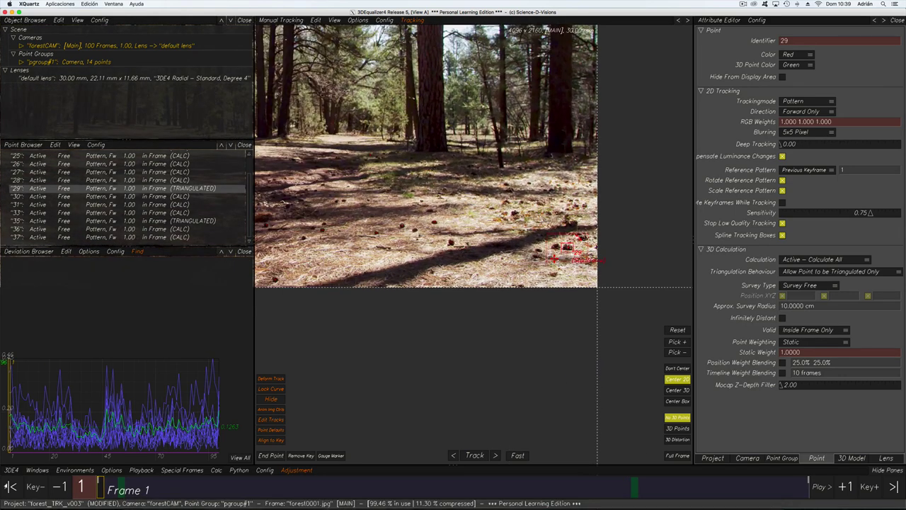
Save the project in the 3deFiles folder as forest_TRK_v004.3de
{"action": "left_click", "coordinate": [11, 470]}
{"action": "left_click", "coordinate": [37, 416]}
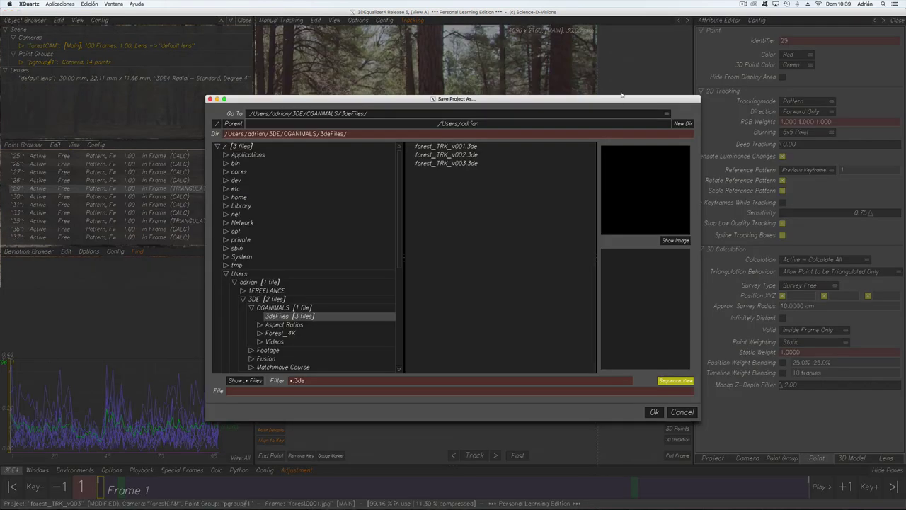
{"action": "left_click", "coordinate": [460, 162]}
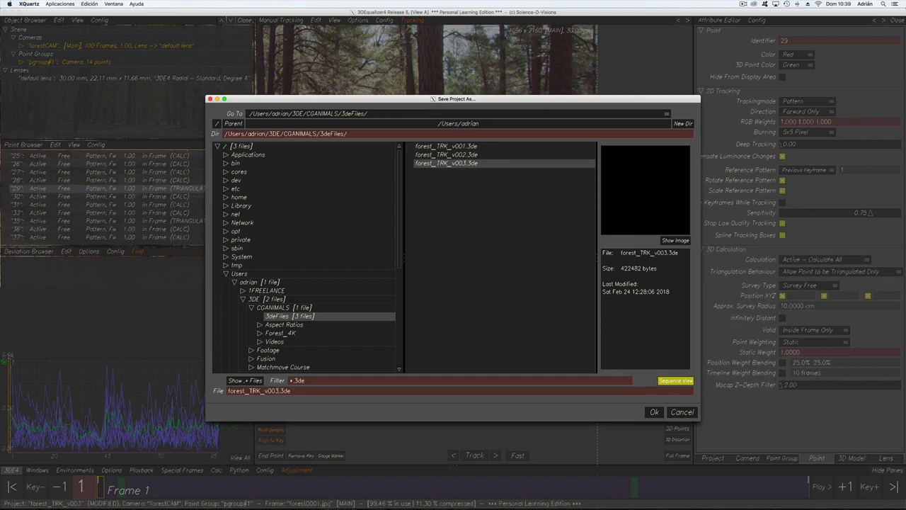
{"action": "left_click", "coordinate": [279, 390]}
{"action": "key", "text": "BackSpace"}
{"action": "type", "text": "4"}
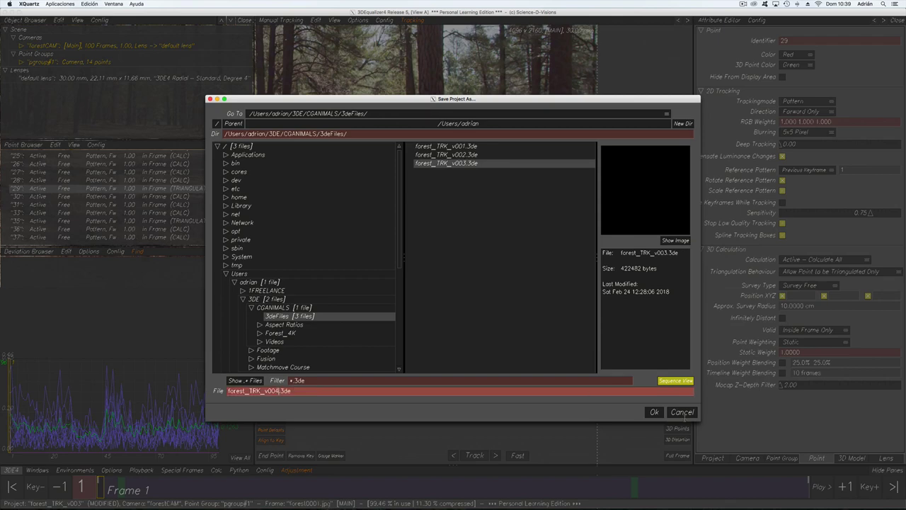
{"action": "left_click", "coordinate": [654, 411]}
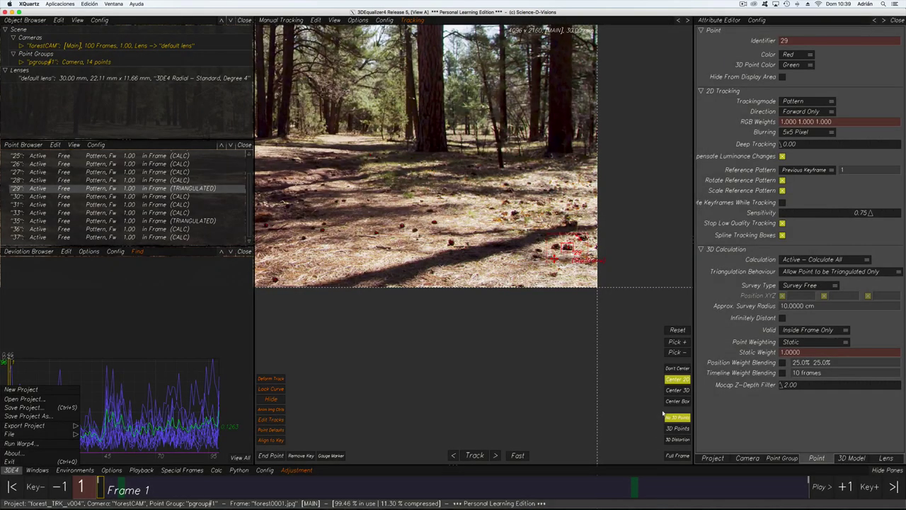
Examine the forest ground and trees around the tracked points on frame 1
{"action": "middle_click_drag", "start_coordinate": [495, 246], "coordinate": [477, 274]}
{"action": "scroll", "coordinate": [415, 212], "scroll_direction": "down", "scroll_amount": 5}
{"action": "scroll", "coordinate": [487, 245], "scroll_direction": "down", "scroll_amount": 1}
{"action": "scroll", "coordinate": [475, 273], "scroll_direction": "up", "scroll_amount": 2}
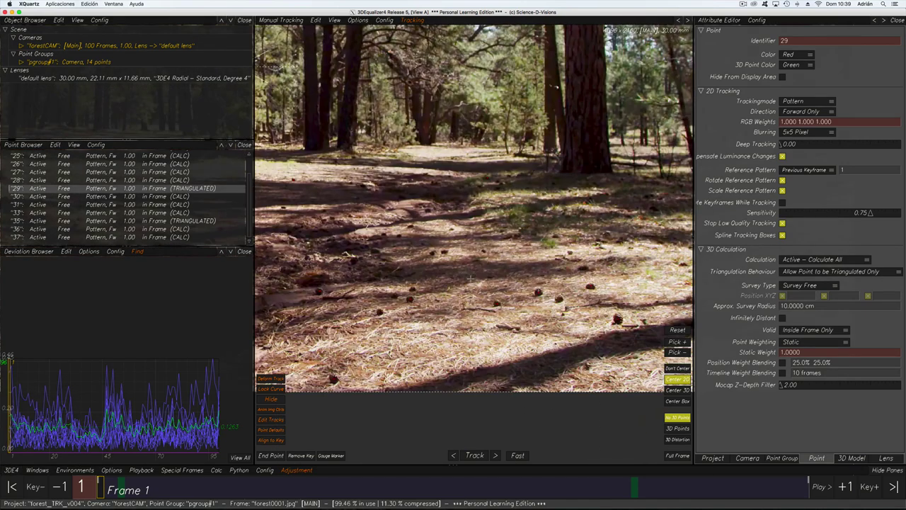
{"action": "scroll", "coordinate": [469, 279], "scroll_direction": "up", "scroll_amount": 2}
{"action": "middle_click_drag", "start_coordinate": [433, 276], "coordinate": [489, 274]}
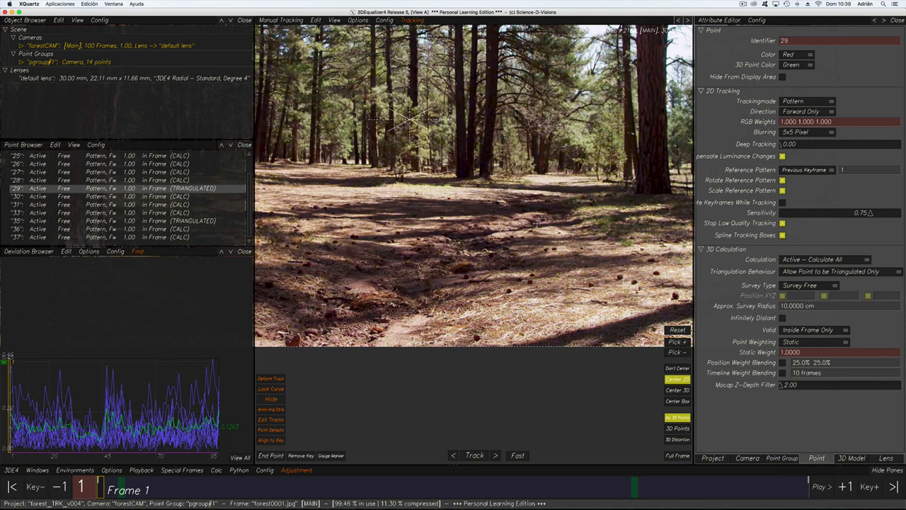
{"action": "middle_click_drag", "start_coordinate": [536, 222], "coordinate": [457, 226]}
{"action": "middle_click_drag", "start_coordinate": [575, 314], "coordinate": [537, 317]}
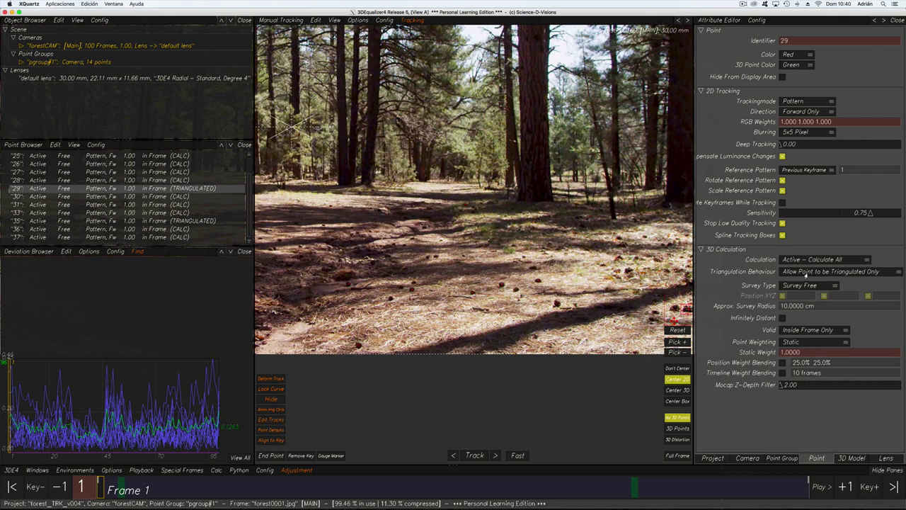
Review the survey type options of point 29 and highlight both triangulated points, 29 and 35
{"action": "left_click", "coordinate": [800, 285]}
{"action": "left_click", "coordinate": [800, 286]}
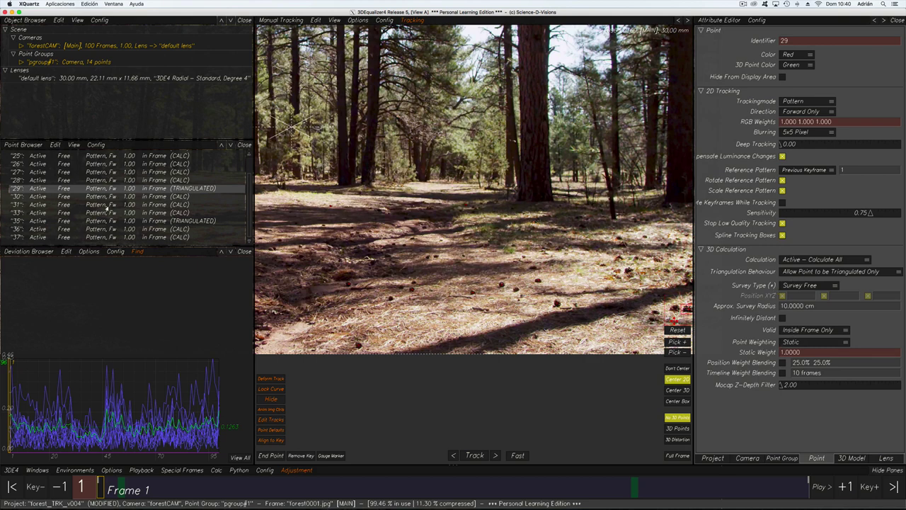
{"action": "left_click", "coordinate": [187, 221], "text": "ctrl"}
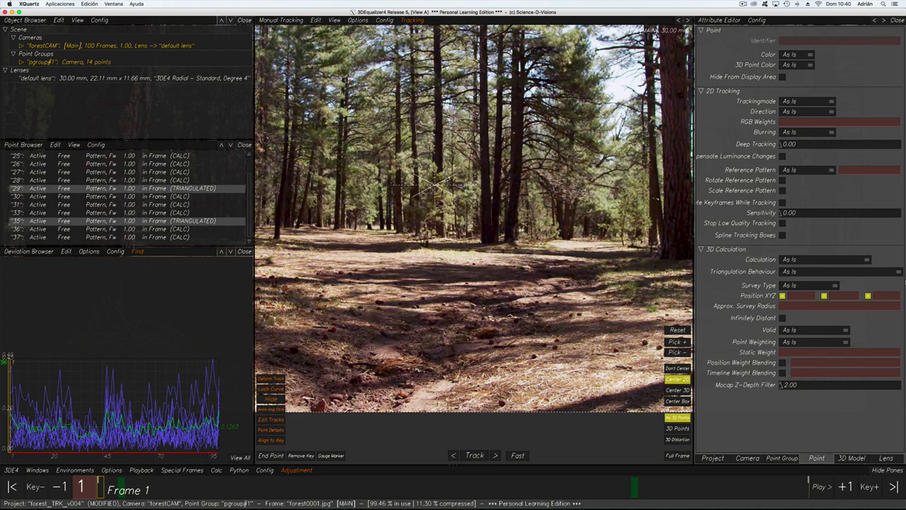
Set the triangulation behaviour of point 29 alone to Force Full Point Calculation
{"action": "left_click", "coordinate": [176, 188]}
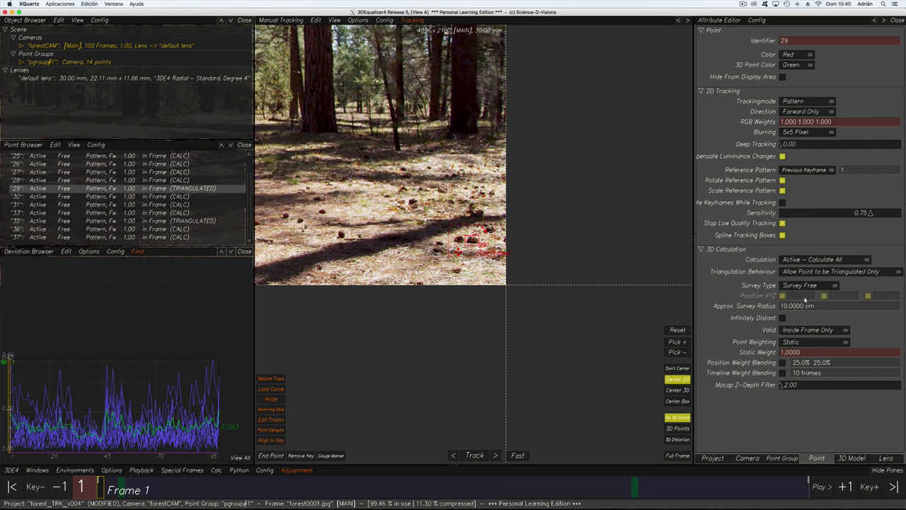
{"action": "left_click", "coordinate": [815, 272]}
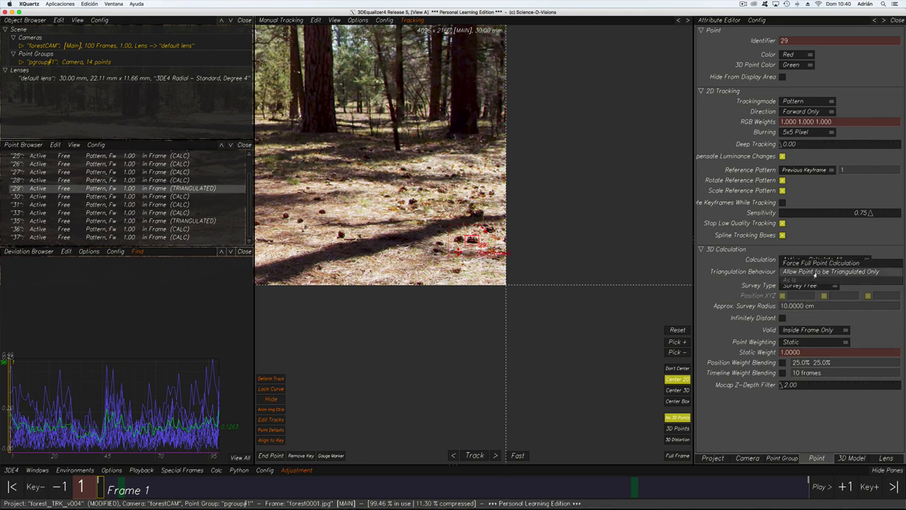
{"action": "left_click", "coordinate": [813, 263]}
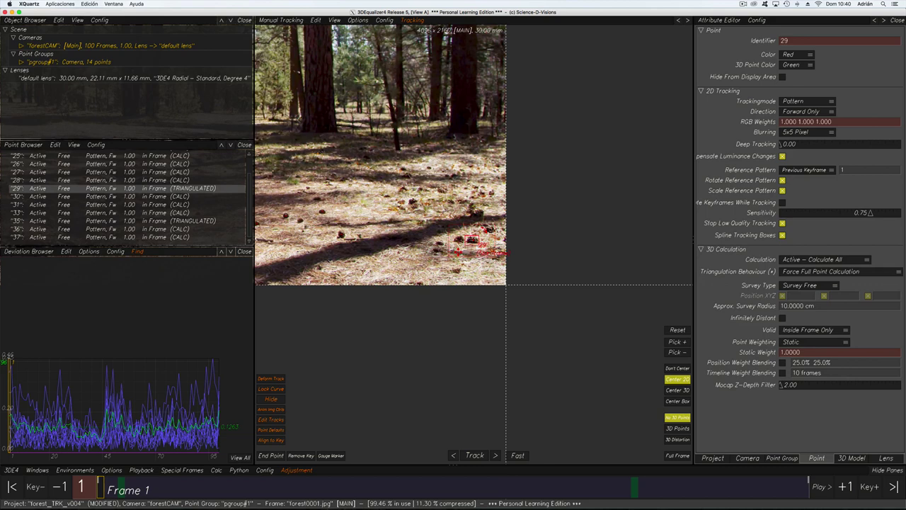
Run Calc All From Scratch with point 29 forced to full calculation and use the result
{"action": "middle_click_drag", "start_coordinate": [457, 245], "coordinate": [505, 236]}
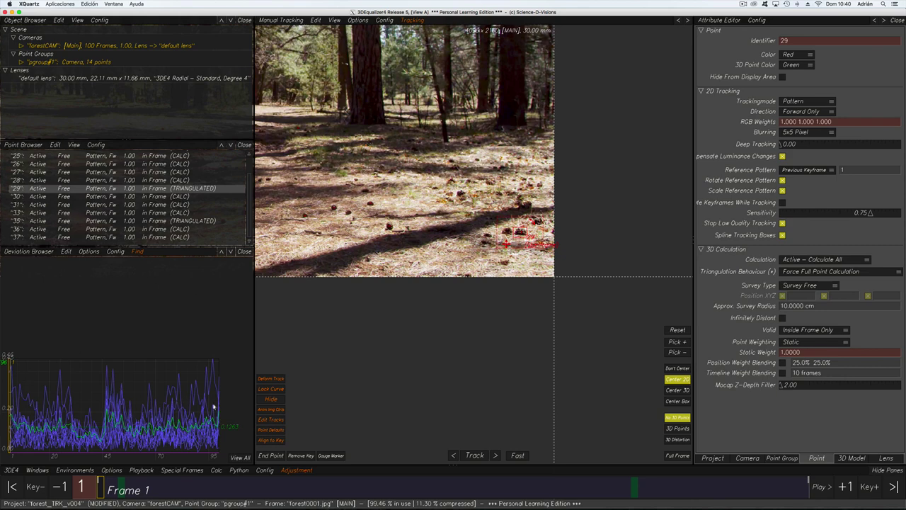
{"action": "scroll", "coordinate": [513, 233], "scroll_direction": "up", "scroll_amount": 6}
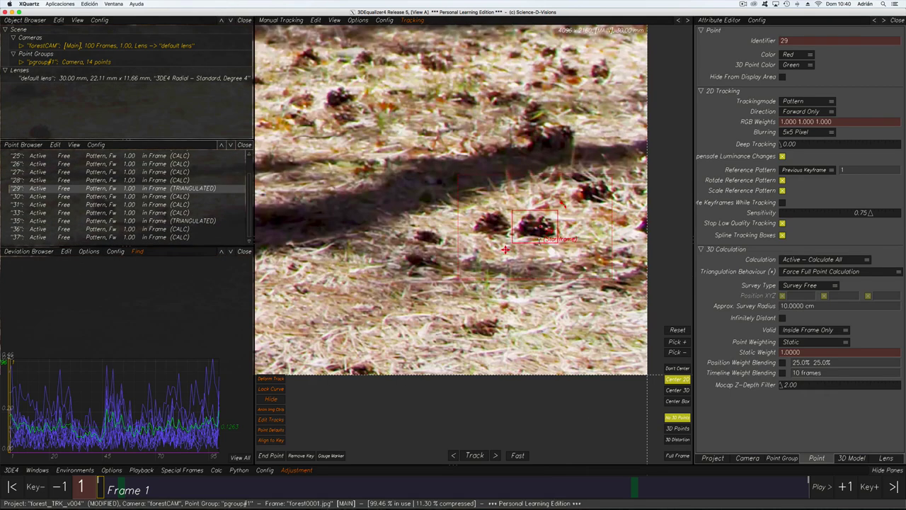
{"action": "scroll", "coordinate": [505, 249], "scroll_direction": "down", "scroll_amount": 3}
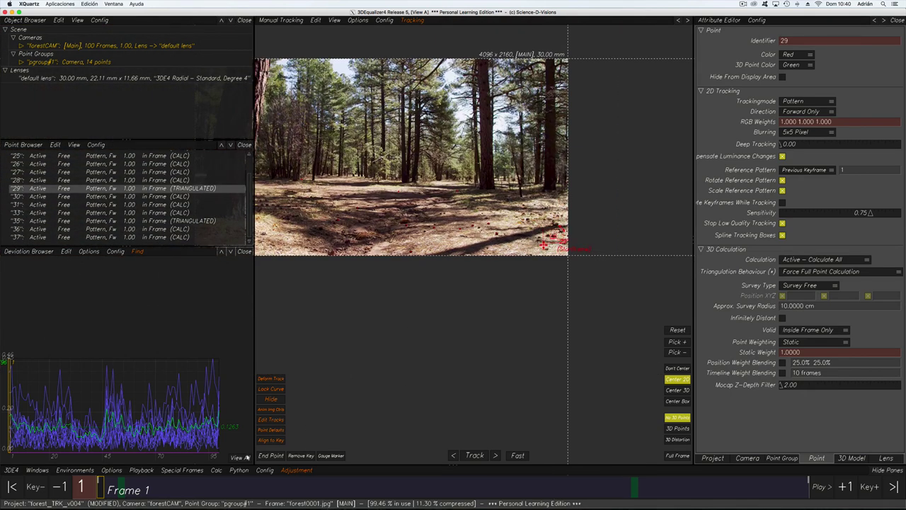
{"action": "left_click", "coordinate": [216, 470]}
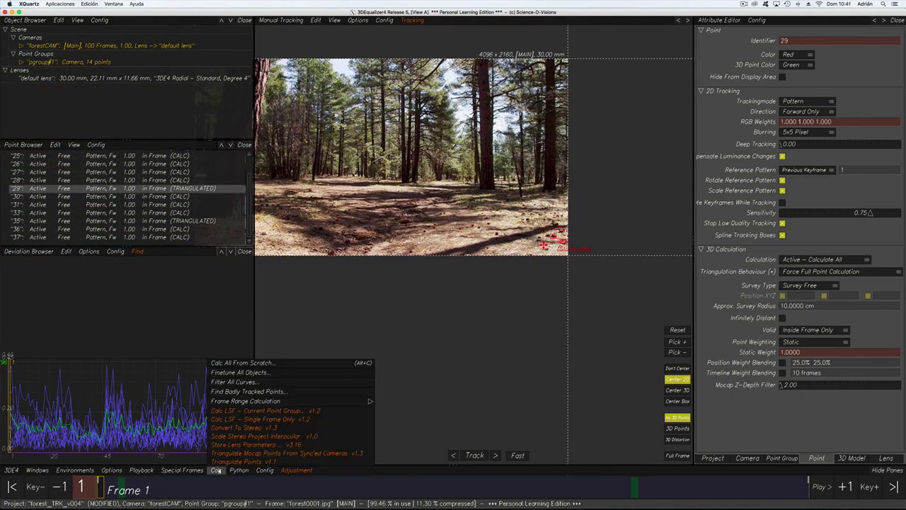
{"action": "left_click", "coordinate": [241, 362]}
{"action": "left_click_drag", "start_coordinate": [411, 269], "coordinate": [440, 267], "text": "alt"}
{"action": "left_click", "coordinate": [528, 381]}
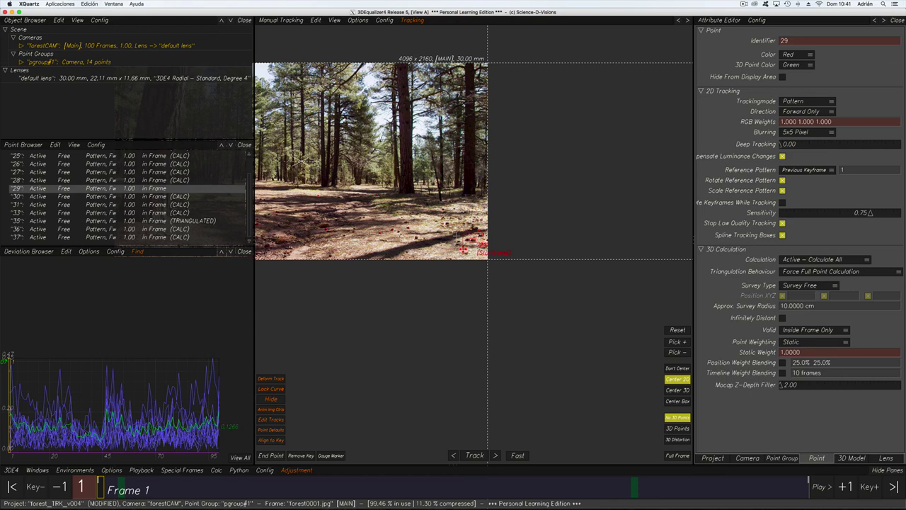
Set the triangulation behaviour of point 35 on the large tree trunk to Force Full Point Calculation
{"action": "scroll", "coordinate": [457, 235], "scroll_direction": "up", "scroll_amount": 8}
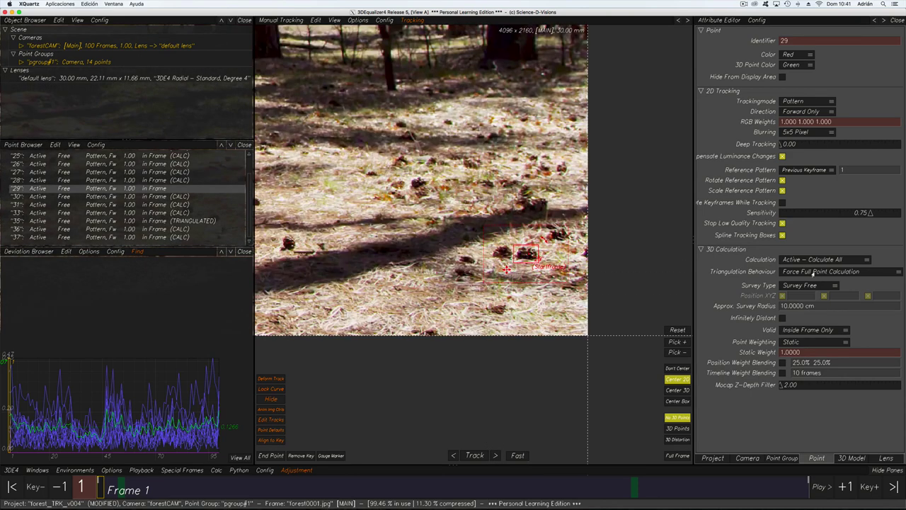
{"action": "left_click", "coordinate": [170, 221]}
{"action": "left_click", "coordinate": [787, 273]}
{"action": "left_click", "coordinate": [794, 263]}
{"action": "scroll", "coordinate": [443, 334], "scroll_direction": "down", "scroll_amount": 7}
{"action": "middle_click_drag", "start_coordinate": [441, 333], "coordinate": [329, 295]}
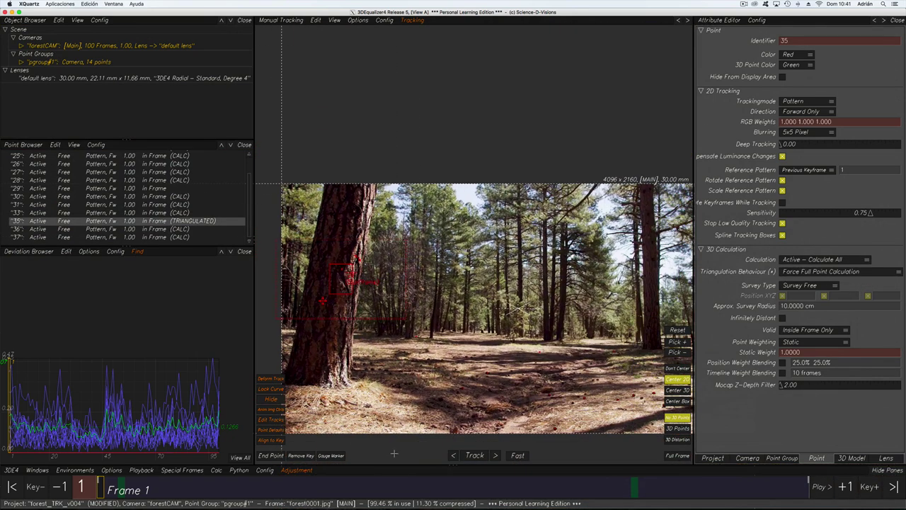
Run Calc All From Scratch again with point 35 forced to full calculation and use the result
{"action": "left_click", "coordinate": [216, 470]}
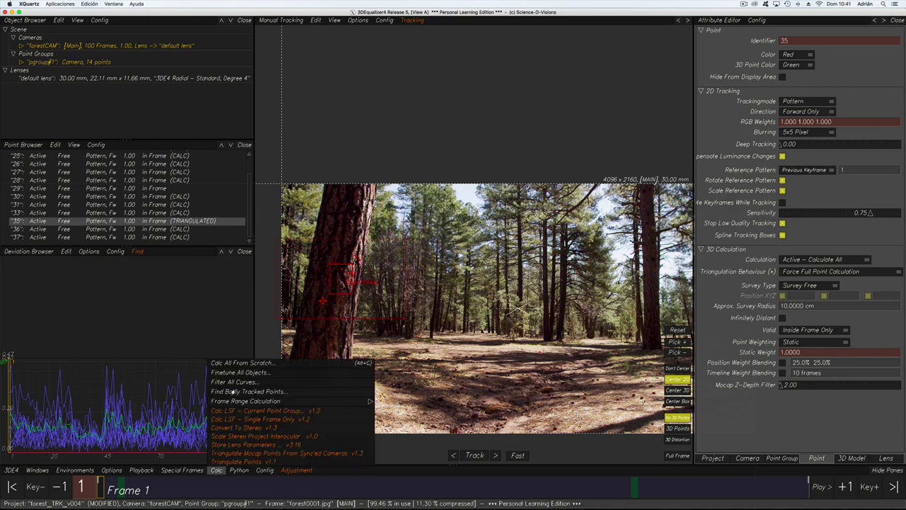
{"action": "left_click", "coordinate": [241, 361]}
{"action": "left_click", "coordinate": [535, 380]}
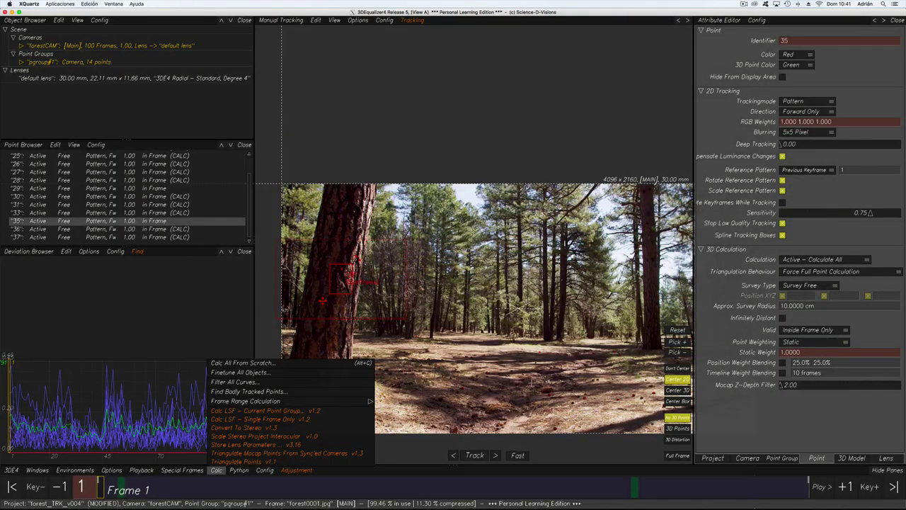
Set the triangulation behaviour of points 29 and 35 together to Allow Point to be Triangulated Only
{"action": "scroll", "coordinate": [417, 325], "scroll_direction": "down", "scroll_amount": 2}
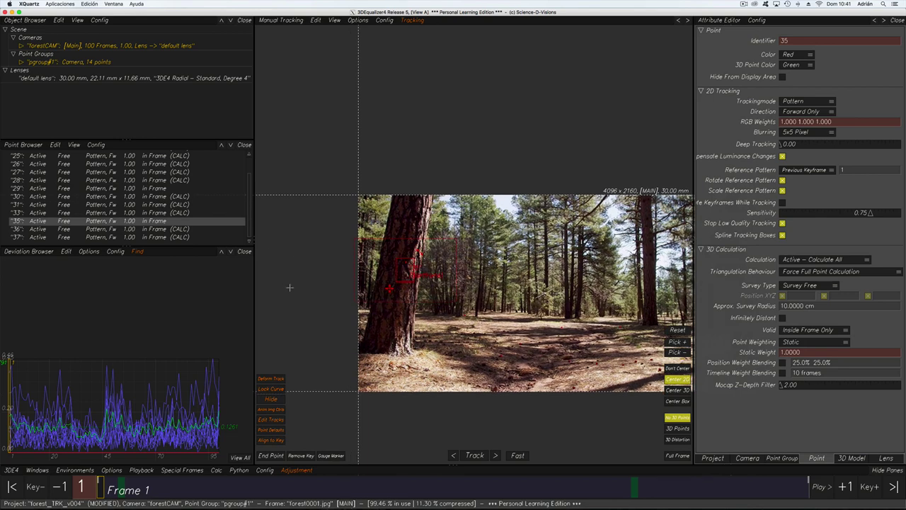
{"action": "left_click", "coordinate": [825, 273]}
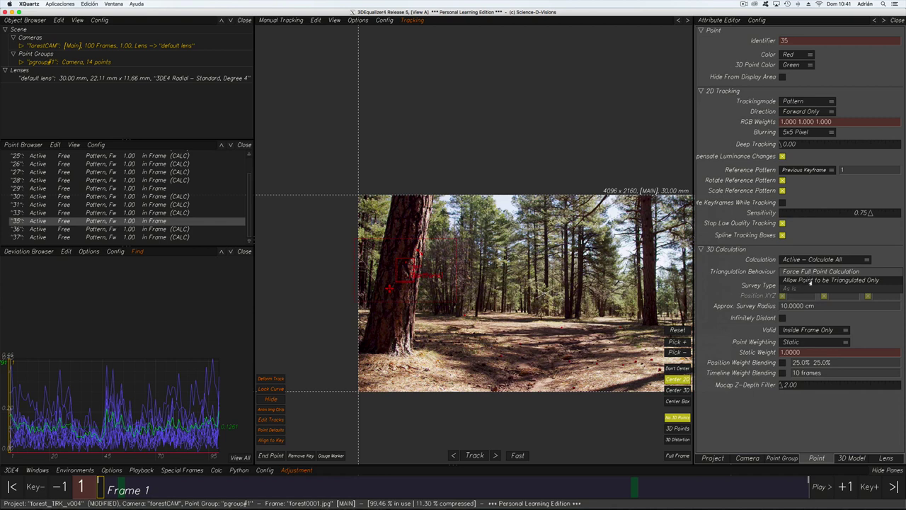
{"action": "left_click", "coordinate": [156, 190]}
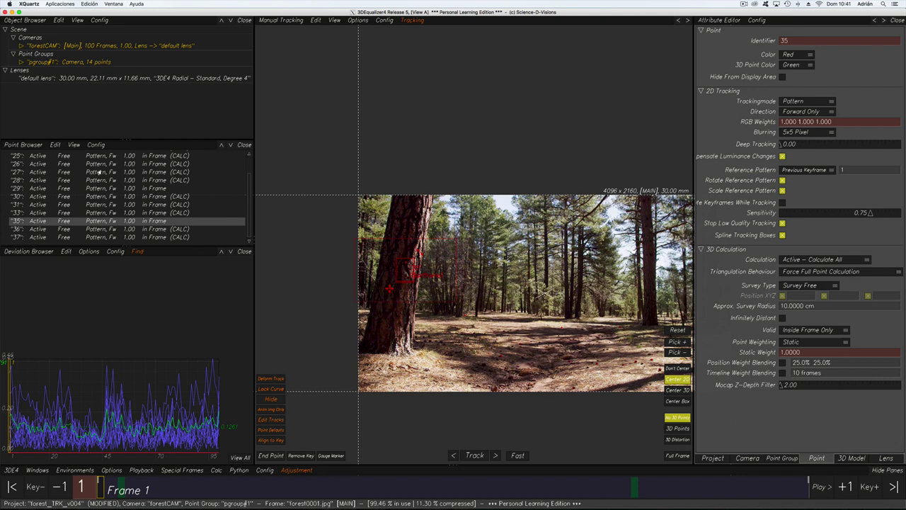
{"action": "left_click", "coordinate": [153, 188]}
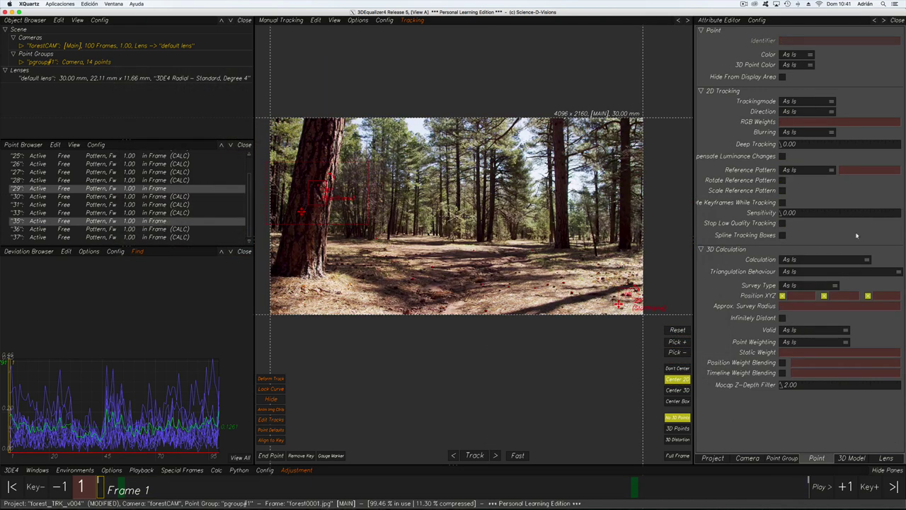
{"action": "left_click", "coordinate": [800, 269]}
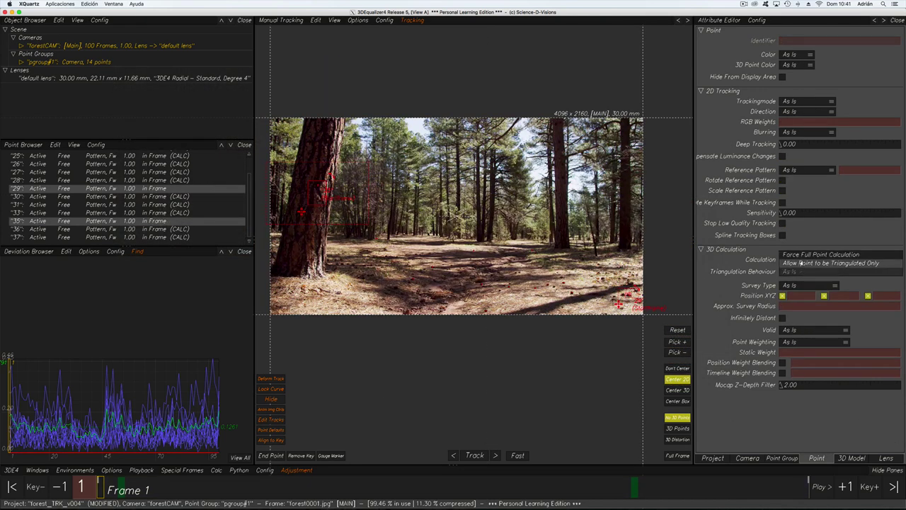
{"action": "left_click", "coordinate": [801, 262]}
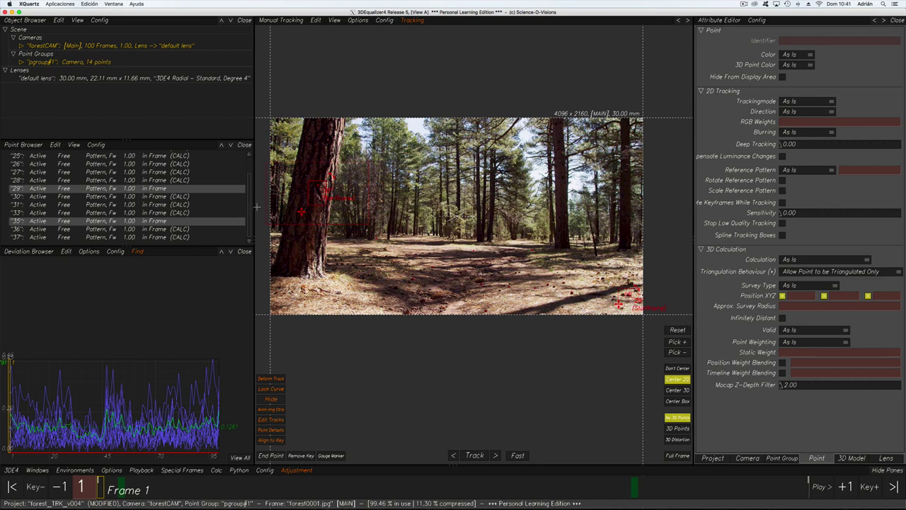
{"action": "left_click", "coordinate": [158, 182]}
{"action": "left_click", "coordinate": [164, 220]}
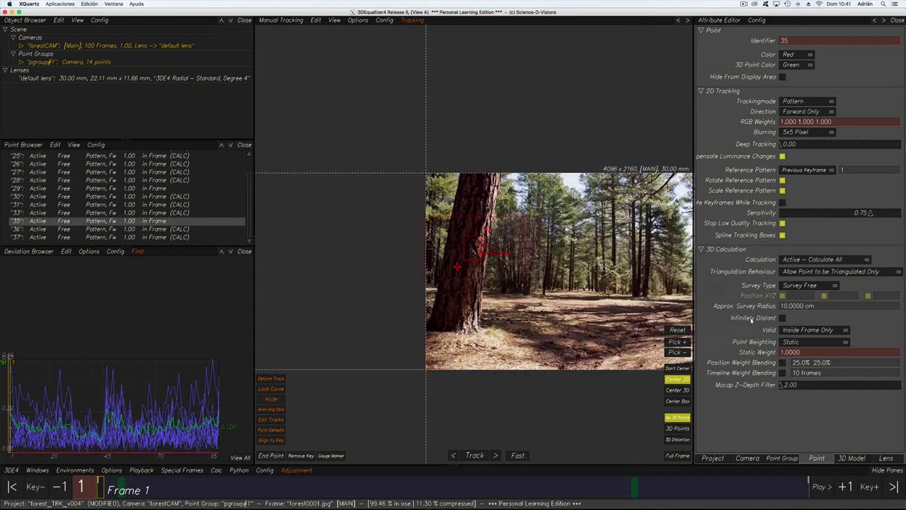
Run Calc All From Scratch with points 29 and 35 allowed to be triangulated only, and use the result
{"action": "left_click", "coordinate": [216, 470]}
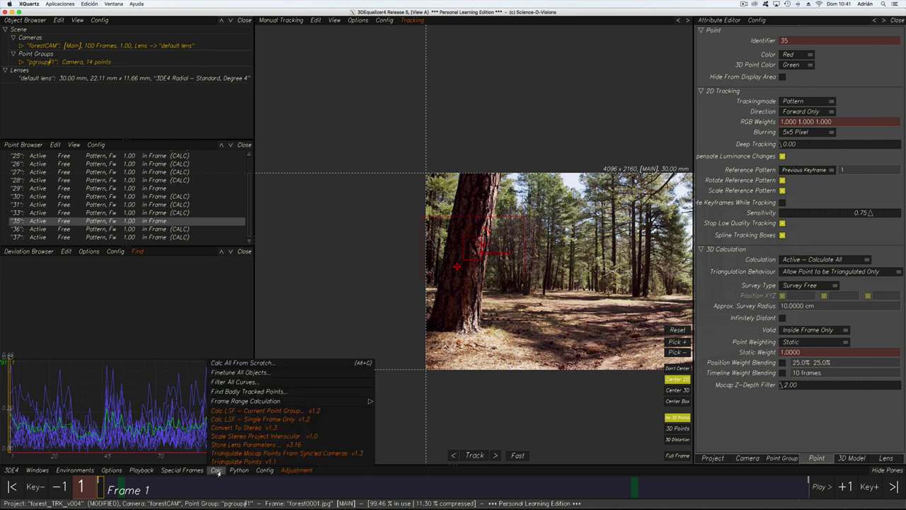
{"action": "left_click", "coordinate": [261, 363]}
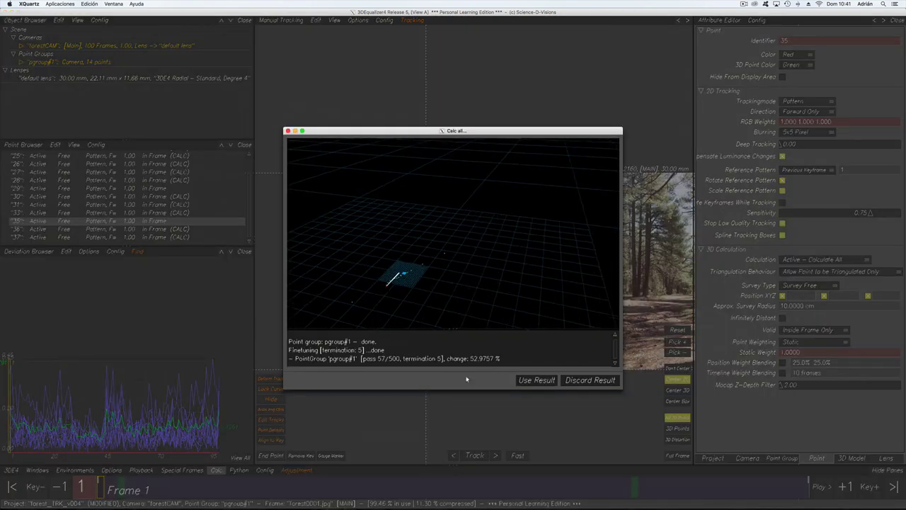
{"action": "left_click", "coordinate": [538, 380]}
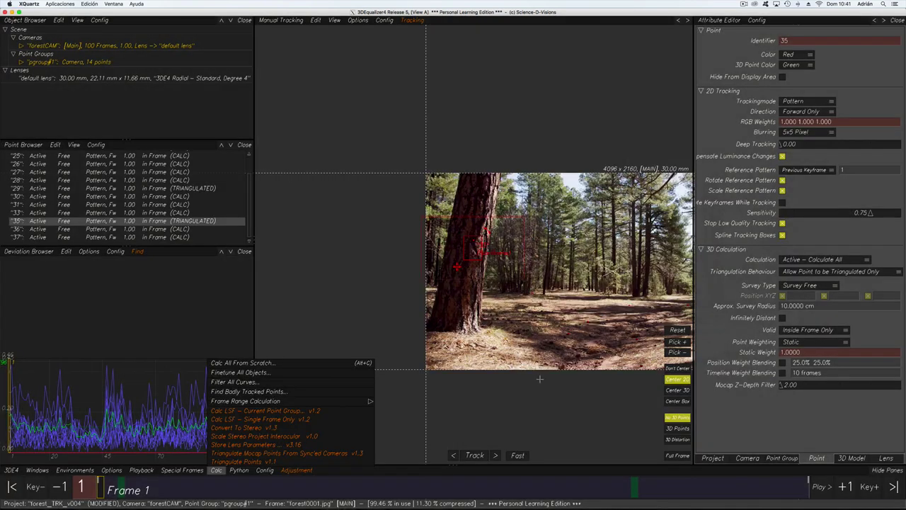
{"action": "left_click", "coordinate": [123, 398]}
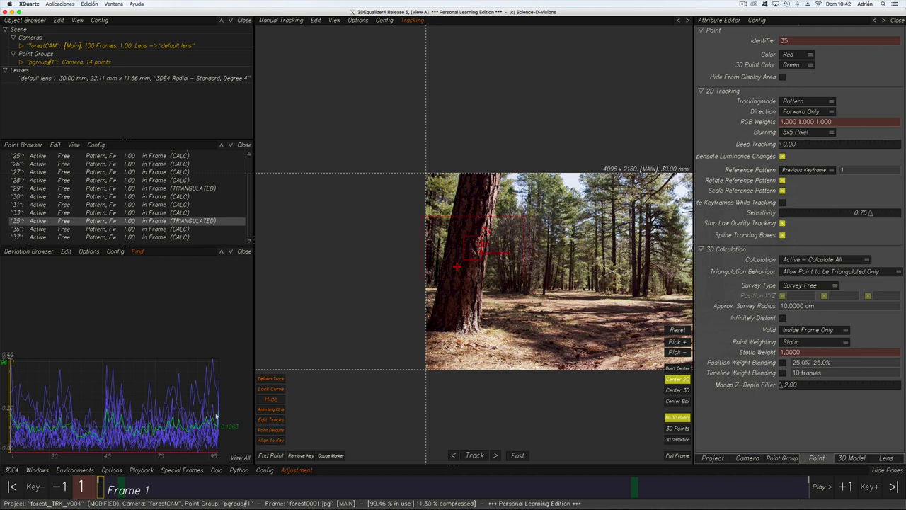
{"action": "middle_click_drag", "start_coordinate": [601, 290], "coordinate": [501, 262]}
{"action": "left_click", "coordinate": [536, 290], "text": "ctrl"}
{"action": "key", "text": "ctrl+z"}
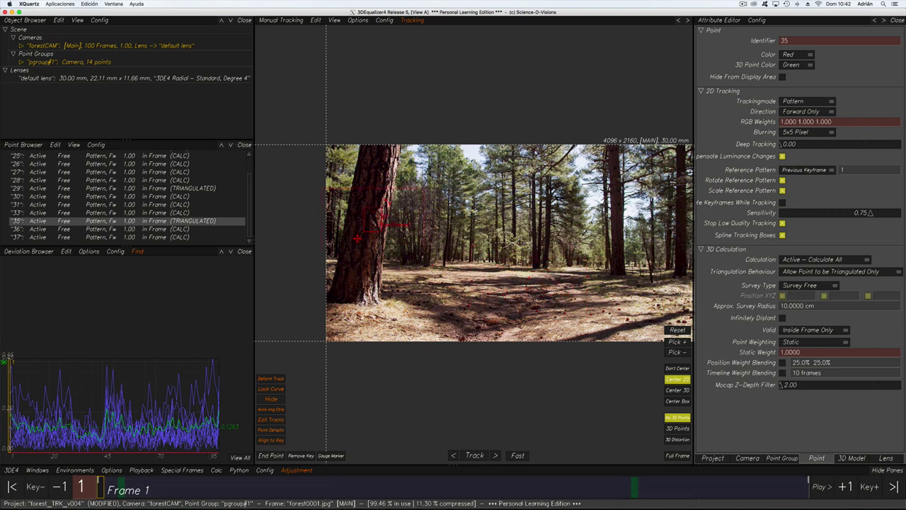
{"action": "left_click", "coordinate": [104, 230], "text": "shift"}
{"action": "left_click", "coordinate": [152, 222], "text": "shift"}
{"action": "left_click", "coordinate": [156, 231], "text": "shift"}
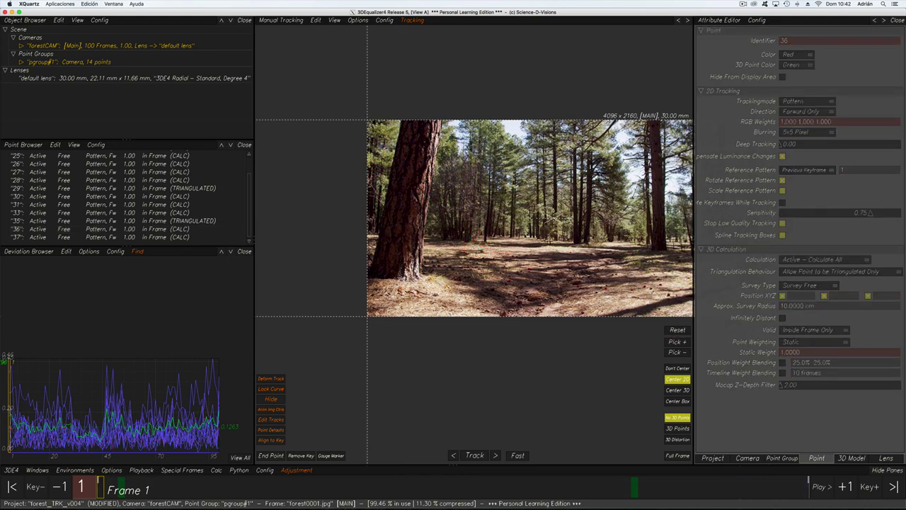
{"action": "left_click", "coordinate": [549, 239], "text": "ctrl"}
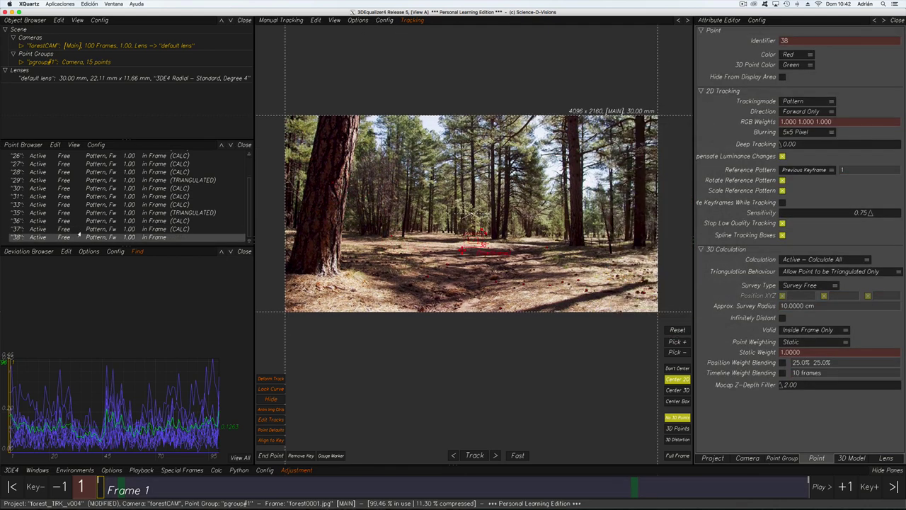
{"action": "right_click", "coordinate": [82, 241]}
{"action": "left_click", "coordinate": [100, 252]}
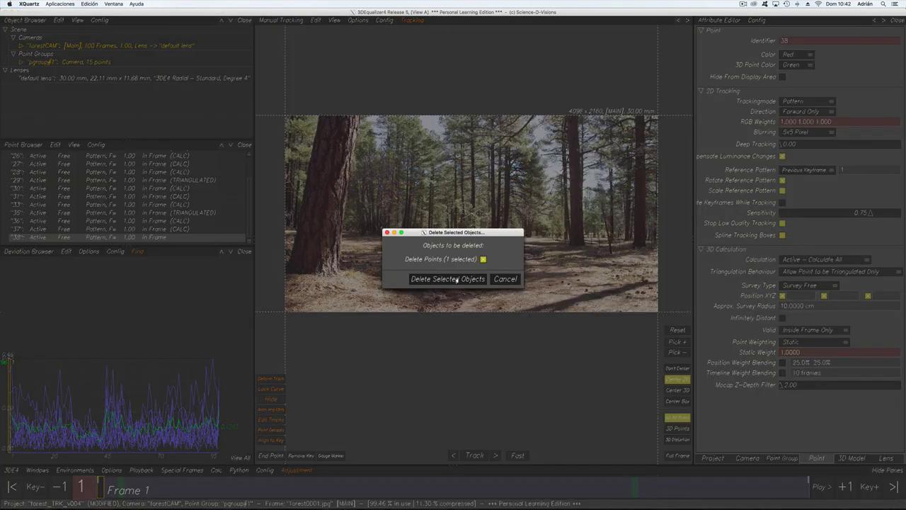
{"action": "left_click", "coordinate": [448, 279]}
Open the 3D orientation view and inspect the calculated points in relation to the camera's image
{"action": "key", "text": "F6"}
{"action": "left_click_drag", "start_coordinate": [406, 320], "coordinate": [470, 243], "text": "alt"}
{"action": "left_click_drag", "start_coordinate": [543, 254], "coordinate": [493, 279], "text": "alt"}
{"action": "middle_click_drag", "start_coordinate": [493, 279], "coordinate": [483, 250]}
{"action": "middle_click_drag", "start_coordinate": [438, 282], "coordinate": [406, 278]}
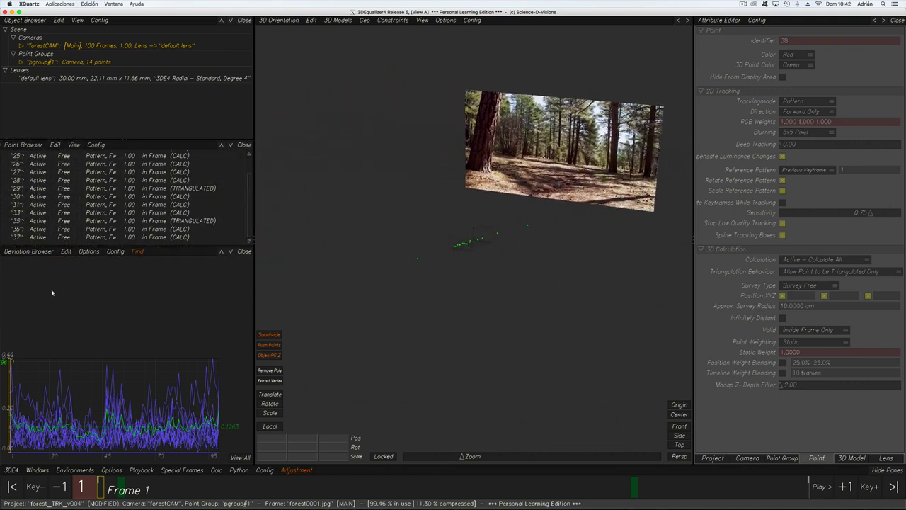
Save the project forest_TRK_v004 under its current name
{"action": "left_click", "coordinate": [11, 470]}
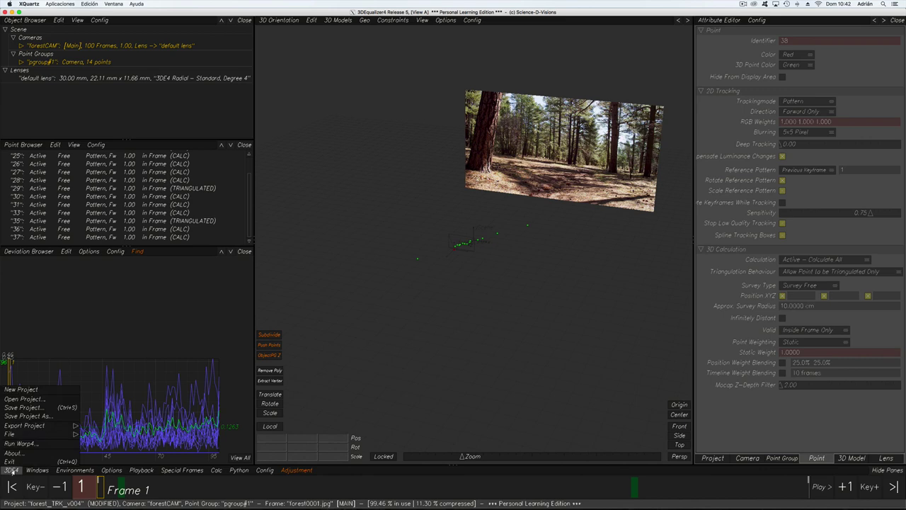
{"action": "left_click", "coordinate": [35, 407]}
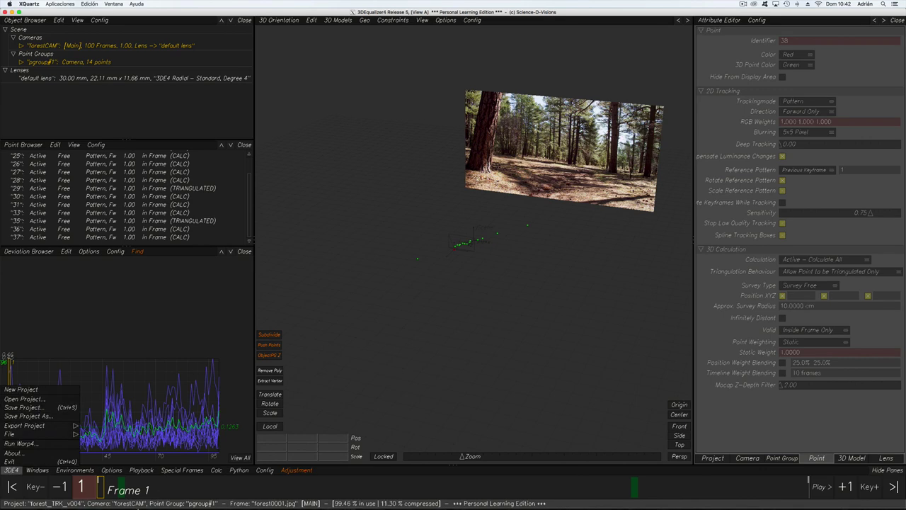
{"action": "left_click", "coordinate": [104, 489]}
Examine the solved point cloud, camera and projected image in 3D from several angles and distances
{"action": "scroll", "coordinate": [460, 173], "scroll_direction": "down", "scroll_amount": 5}
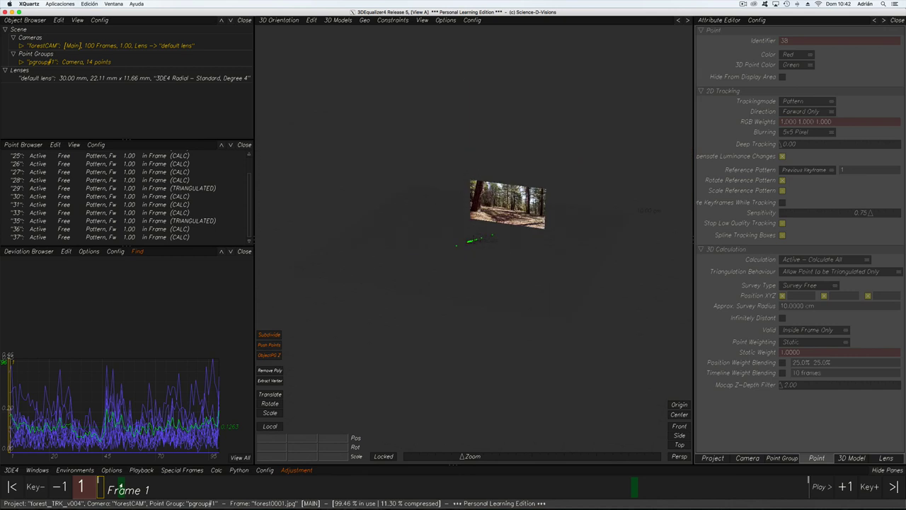
{"action": "middle_click_drag", "start_coordinate": [440, 242], "coordinate": [490, 364]}
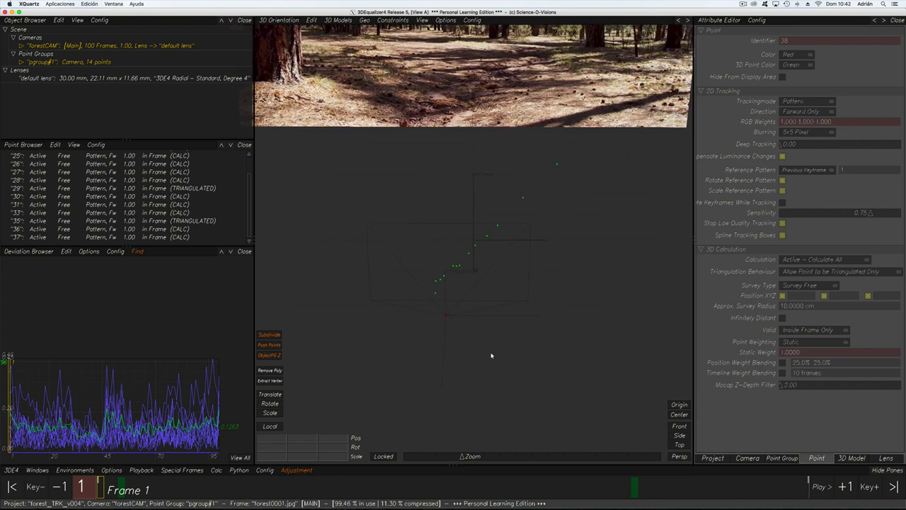
{"action": "mouse_move", "coordinate": [545, 273]}
{"action": "middle_mouse_down"}
{"action": "mouse_move", "coordinate": [554, 275]}
{"action": "mouse_move", "coordinate": [560, 257]}
{"action": "mouse_move", "coordinate": [542, 259]}
{"action": "mouse_move", "coordinate": [542, 212]}
{"action": "mouse_move", "coordinate": [521, 275]}
{"action": "mouse_move", "coordinate": [537, 271]}
{"action": "middle_mouse_up"}
{"action": "middle_click_drag", "start_coordinate": [468, 252], "coordinate": [517, 242]}
{"action": "scroll", "coordinate": [524, 244], "scroll_direction": "down", "scroll_amount": 5}
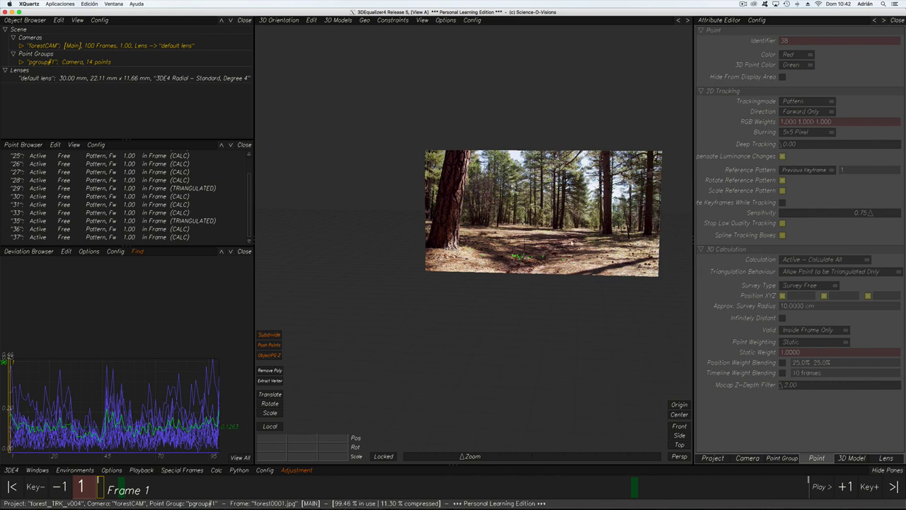
{"action": "middle_click_drag", "start_coordinate": [536, 275], "coordinate": [601, 265]}
{"action": "middle_click_drag", "start_coordinate": [469, 268], "coordinate": [507, 291]}
{"action": "scroll", "coordinate": [396, 267], "scroll_direction": "down", "scroll_amount": 5}
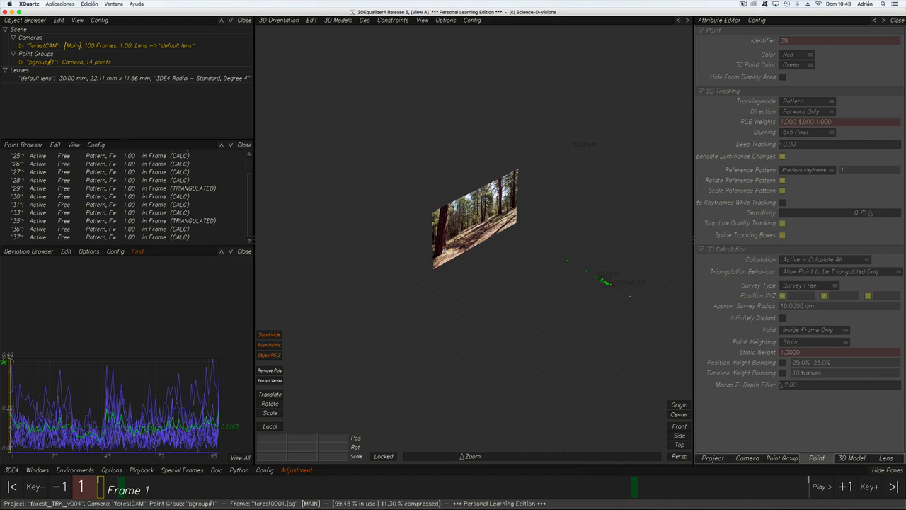
{"action": "left_click", "coordinate": [742, 3]}
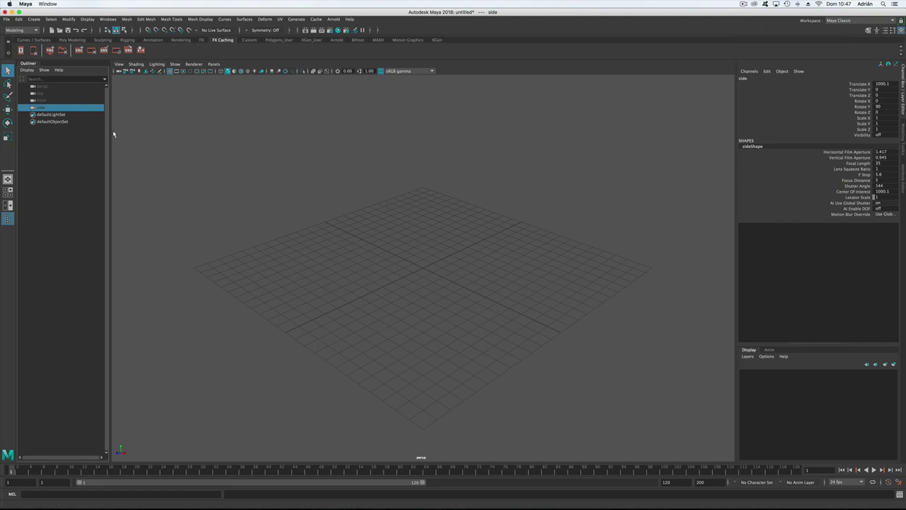
{"action": "left_click", "coordinate": [7, 19]}
{"action": "left_click", "coordinate": [6, 19]}
{"action": "left_click", "coordinate": [7, 19]}
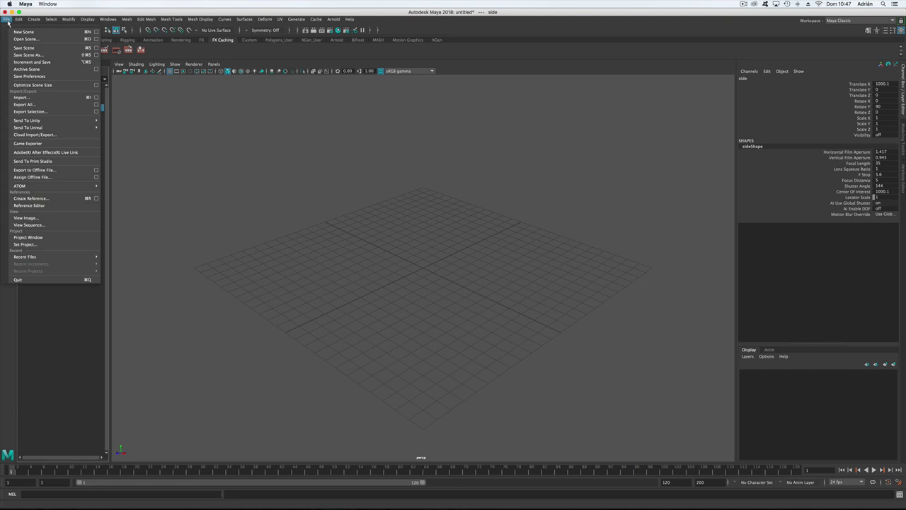
{"action": "left_click", "coordinate": [8, 21]}
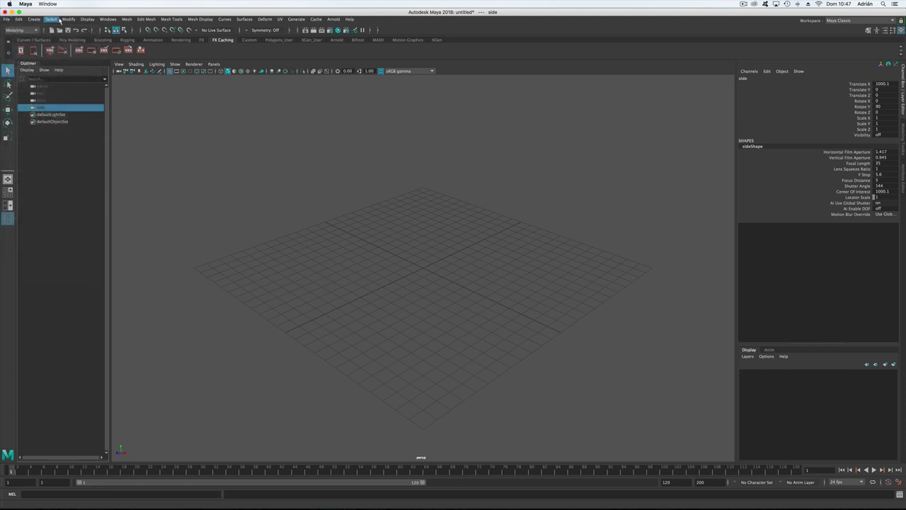
{"action": "left_click", "coordinate": [34, 19]}
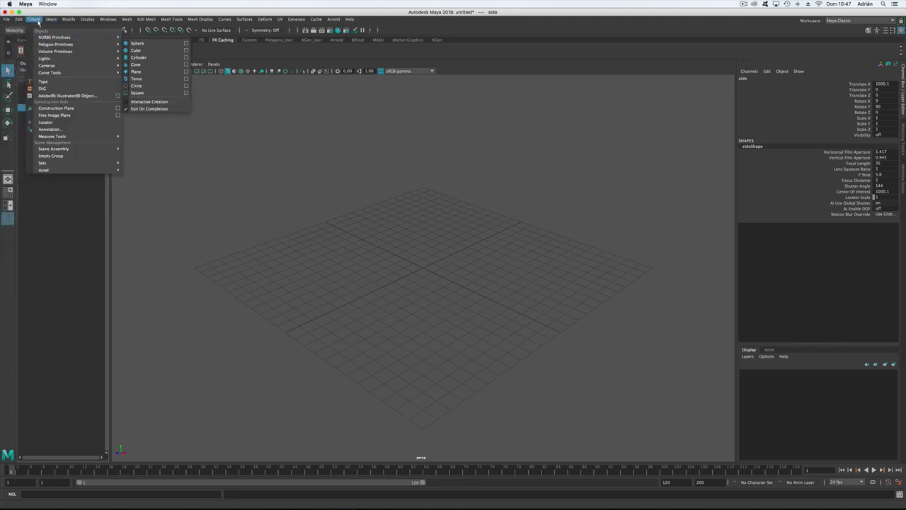
{"action": "left_click", "coordinate": [38, 22]}
{"action": "mouse_move", "coordinate": [545, 507]}
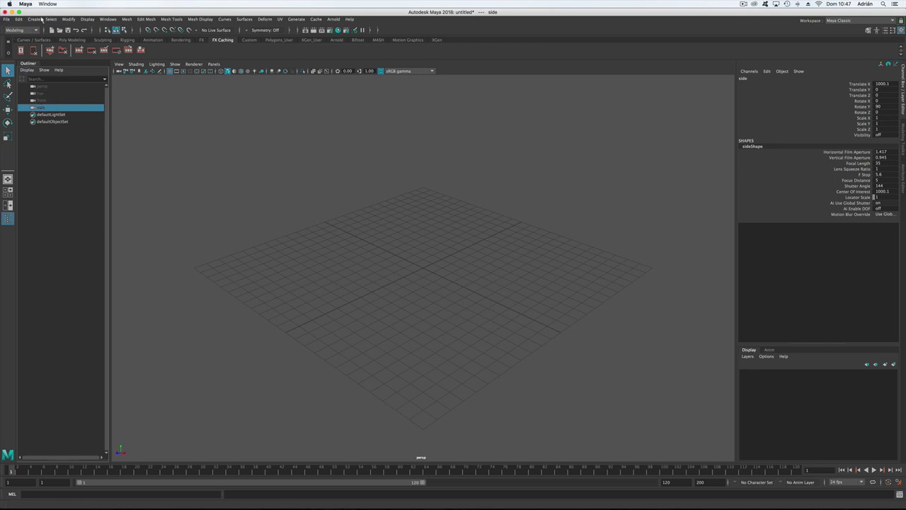
Create a standard single-node camera in the empty Maya scene
{"action": "left_click", "coordinate": [33, 19]}
{"action": "mouse_move", "coordinate": [56, 67]}
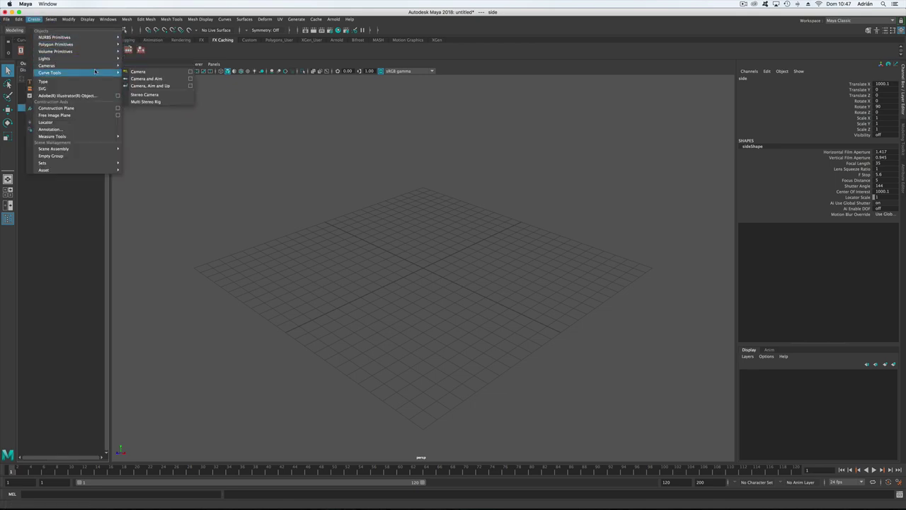
{"action": "left_click", "coordinate": [177, 74]}
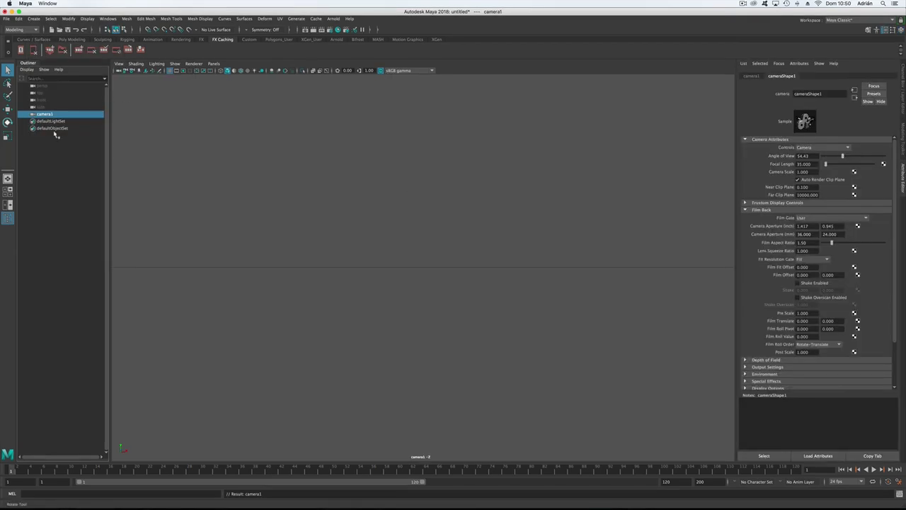
Import forest0001.jpg from the CGANIMALS/Forest_4K/jpg folder as camera1's image plane and enable Use Image Sequence
{"action": "left_click", "coordinate": [119, 64]}
{"action": "mouse_move", "coordinate": [145, 182]}
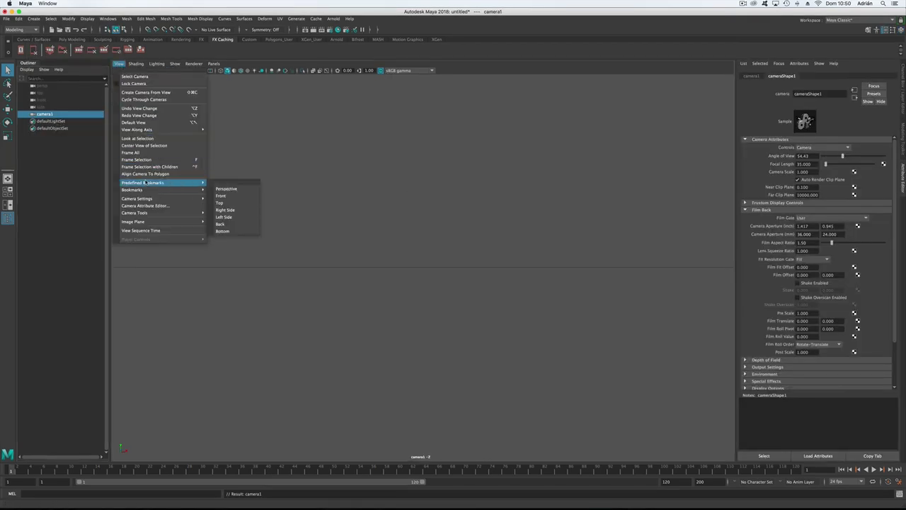
{"action": "mouse_move", "coordinate": [154, 221]}
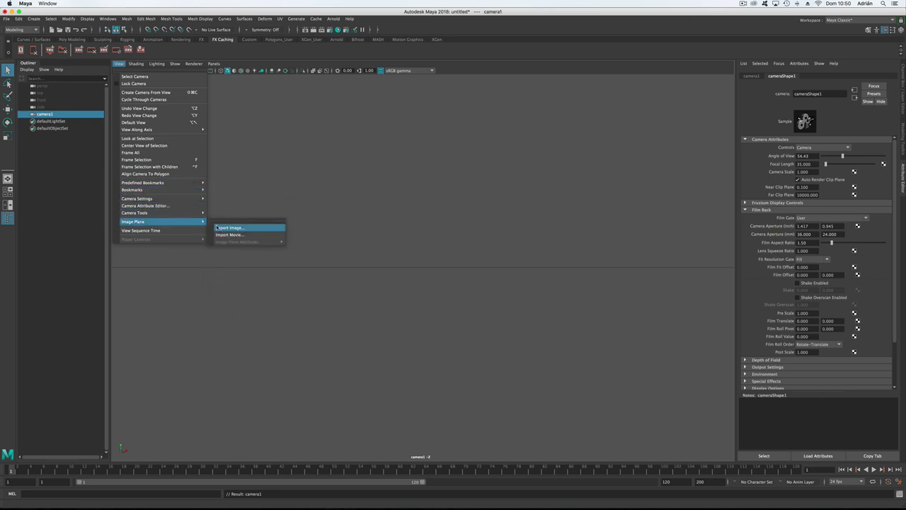
{"action": "left_click", "coordinate": [219, 228]}
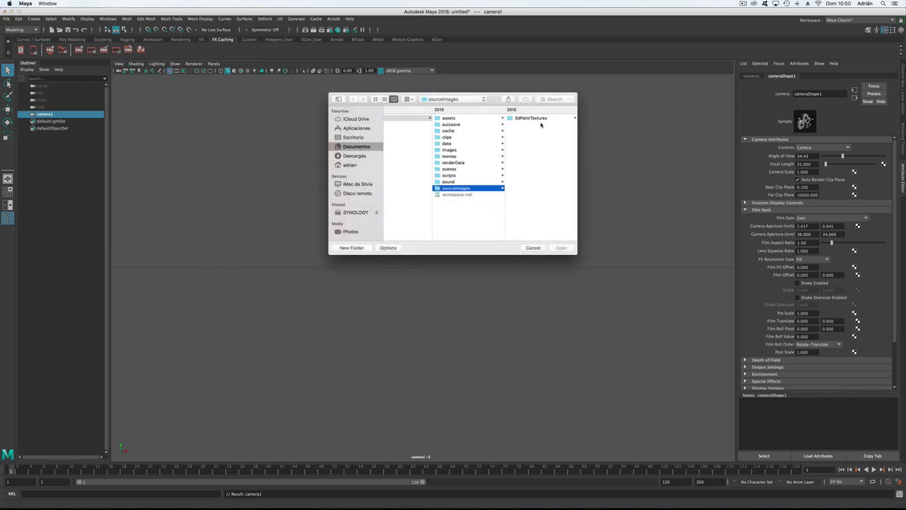
{"action": "left_click", "coordinate": [447, 100]}
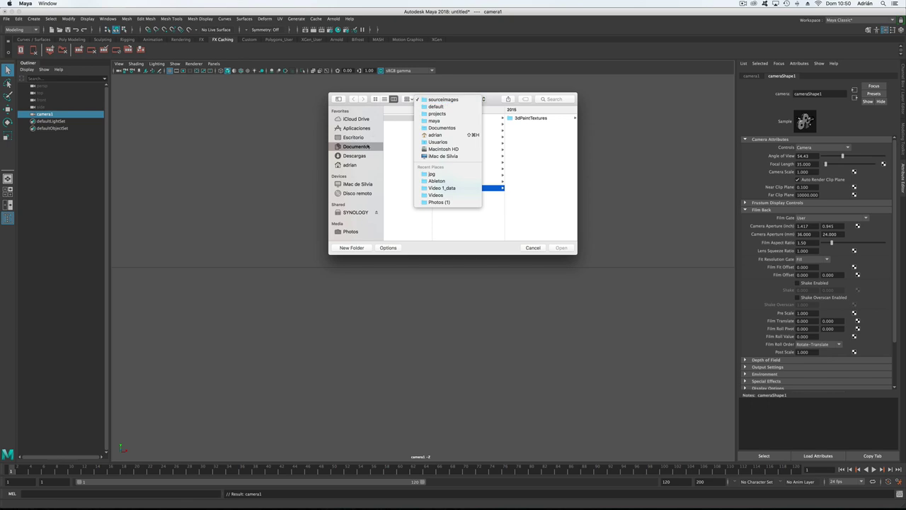
{"action": "left_click", "coordinate": [361, 189]}
{"action": "left_click", "coordinate": [349, 165]}
{"action": "left_click", "coordinate": [398, 128]}
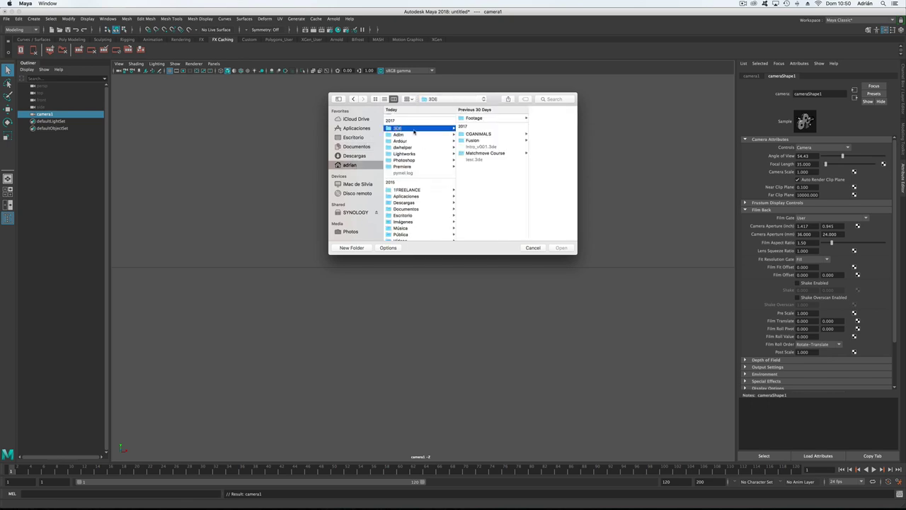
{"action": "left_click", "coordinate": [488, 134]}
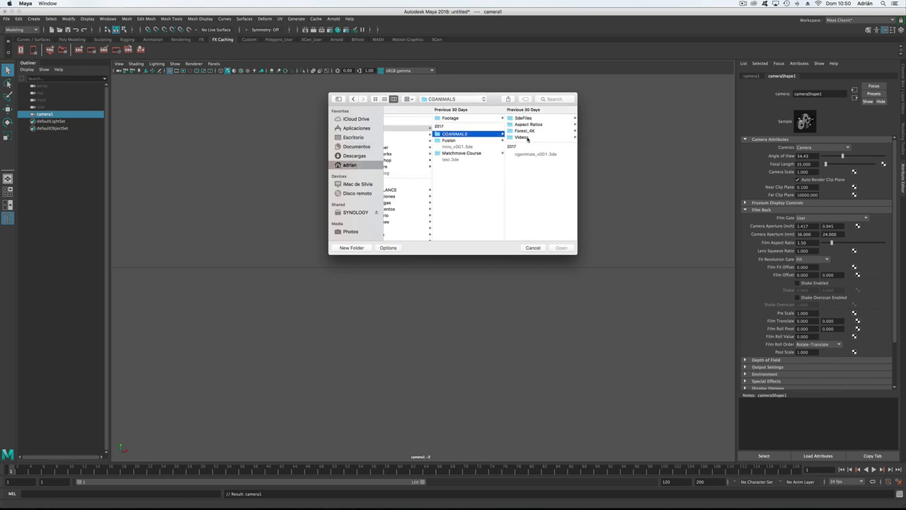
{"action": "left_click", "coordinate": [528, 132]}
{"action": "left_click", "coordinate": [532, 119]}
{"action": "left_click", "coordinate": [538, 118]}
{"action": "scroll", "coordinate": [486, 198], "scroll_direction": "down", "scroll_amount": 10}
{"action": "scroll", "coordinate": [486, 200], "scroll_direction": "up", "scroll_amount": 10}
{"action": "left_click", "coordinate": [559, 249]}
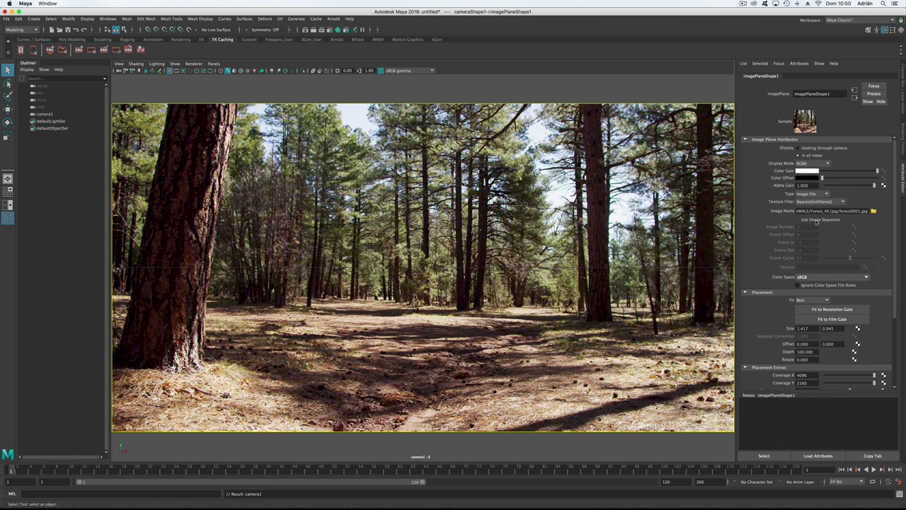
{"action": "left_click", "coordinate": [816, 221]}
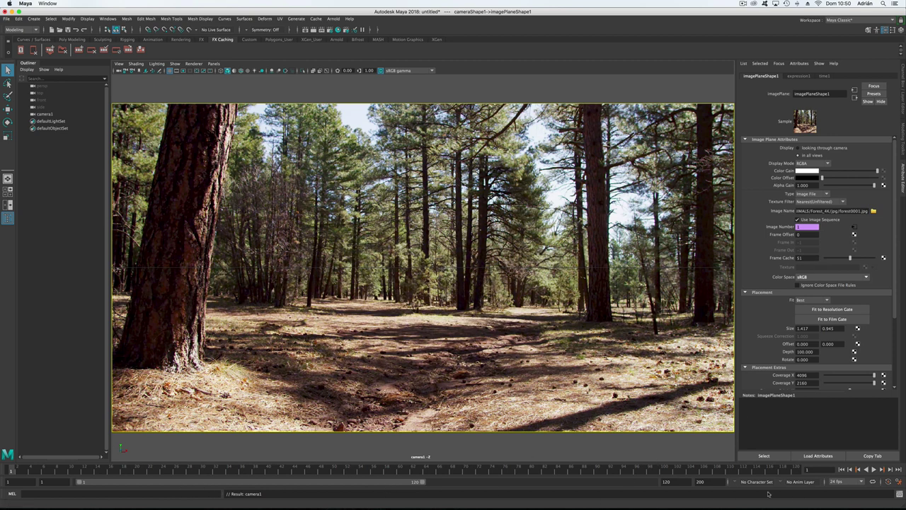
Set the playback and animation end frames to 100 and the image plane's frame cache to 100
{"action": "double_click", "coordinate": [666, 482]}
{"action": "type", "text": "100"}
{"action": "key", "text": "Return"}
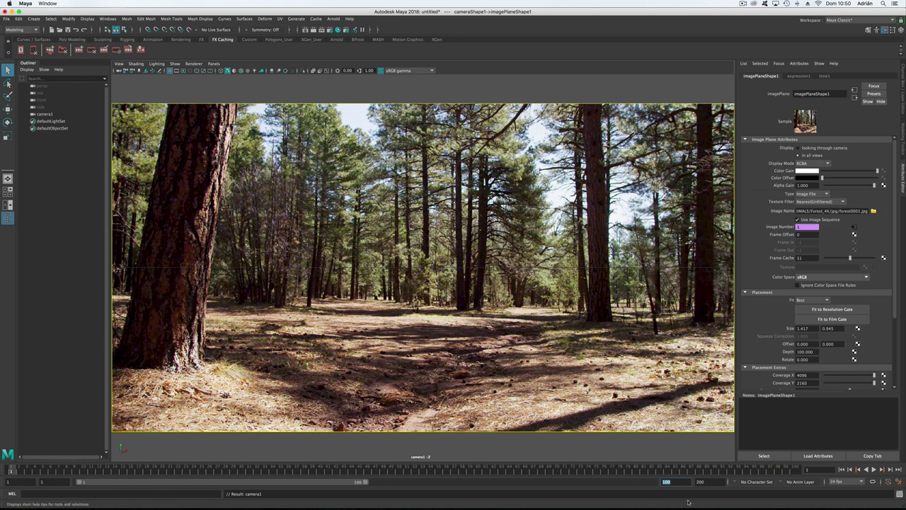
{"action": "double_click", "coordinate": [700, 482]}
{"action": "type", "text": "100"}
{"action": "key", "text": "Return"}
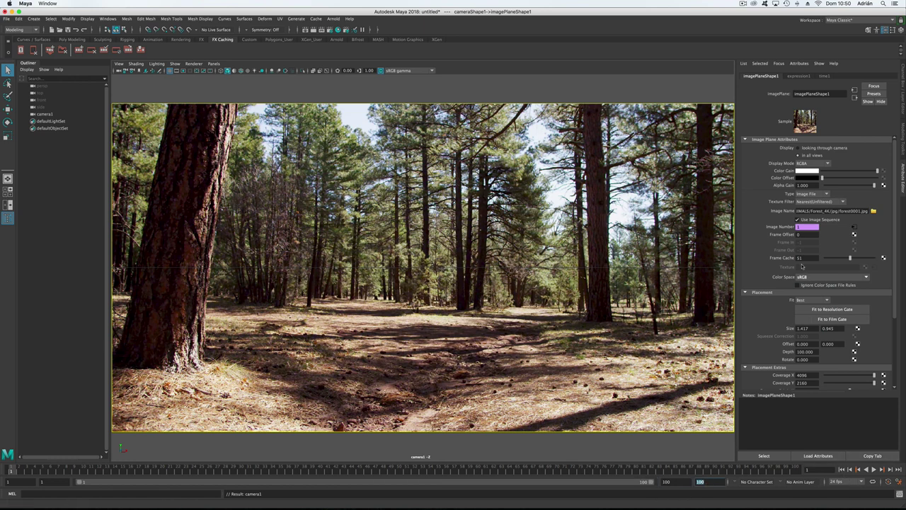
{"action": "type", "text": "100"}
{"action": "key", "text": "Return"}
Play the forest image sequence through the camera, stop playback and return to frame 1
{"action": "left_click", "coordinate": [873, 470]}
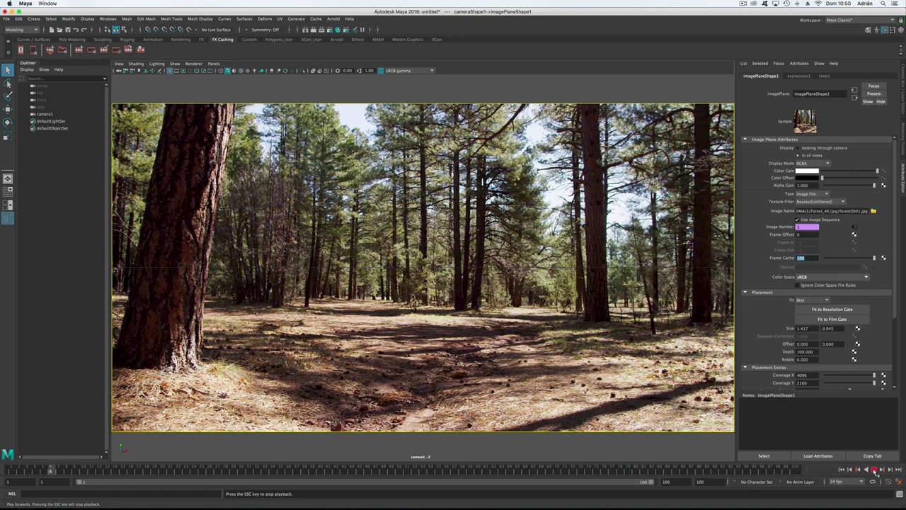
{"action": "left_click", "coordinate": [745, 4]}
{"action": "left_click", "coordinate": [755, 24]}
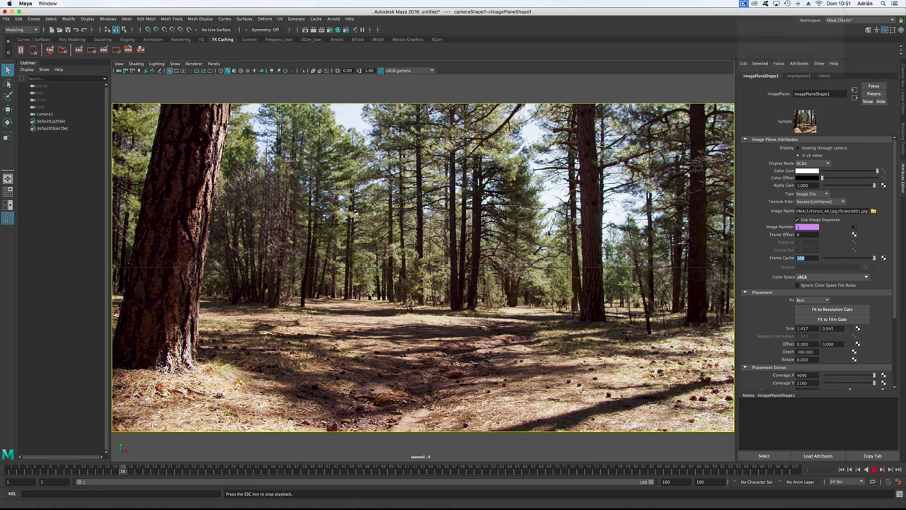
{"action": "left_click", "coordinate": [748, 5]}
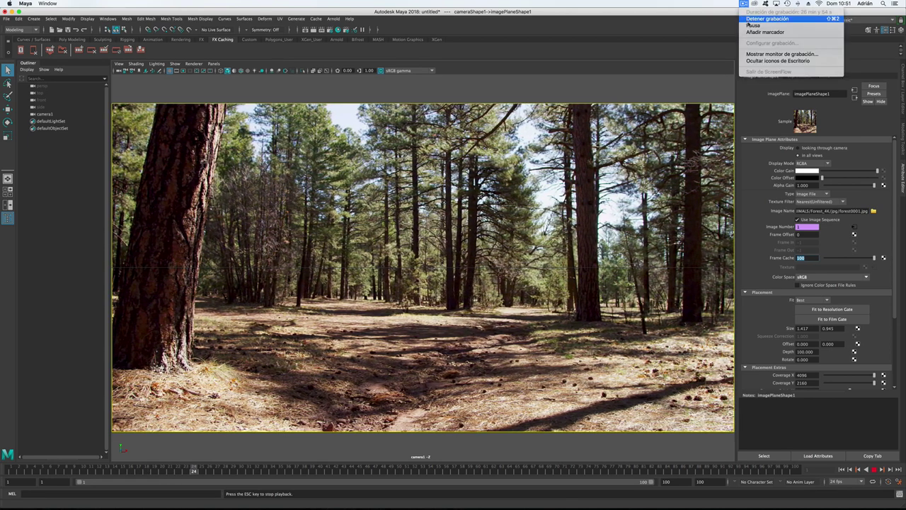
{"action": "left_click", "coordinate": [750, 24]}
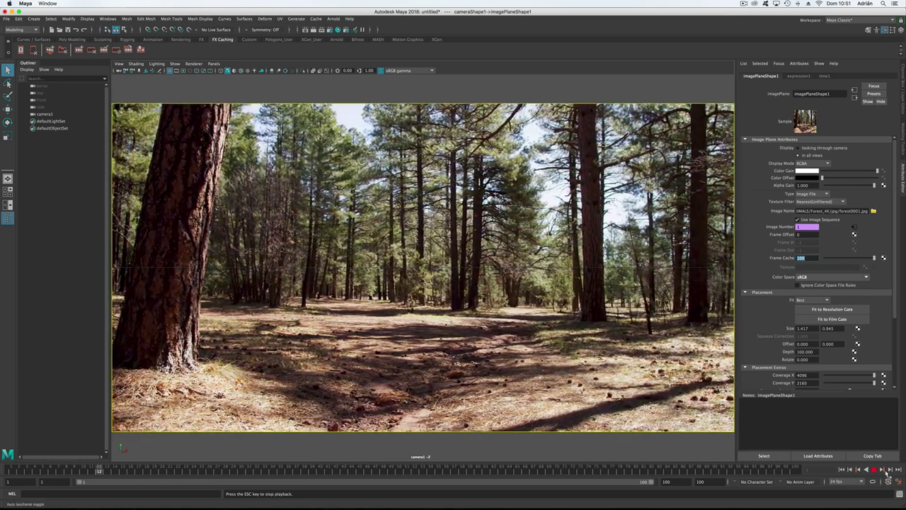
{"action": "left_click", "coordinate": [875, 470]}
{"action": "left_click_drag", "start_coordinate": [99, 466], "coordinate": [9, 469]}
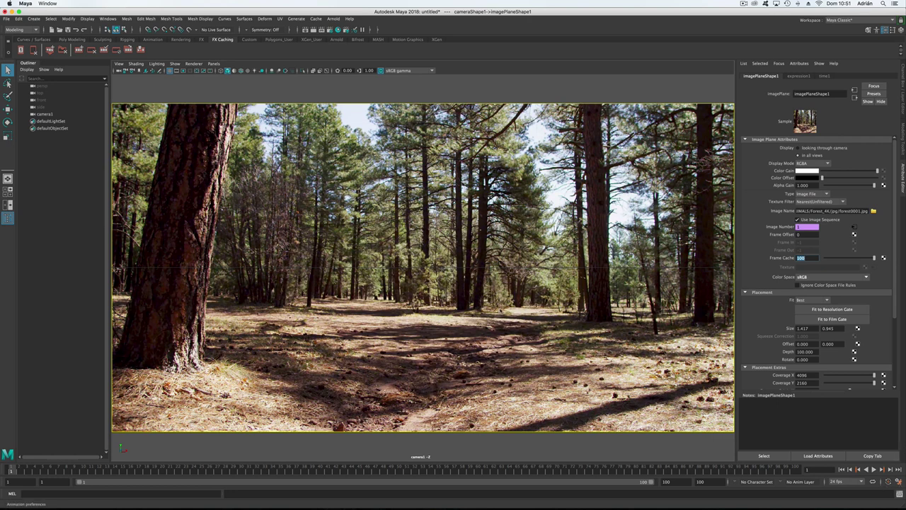
Review the time slider preferences and the scene's working units, and save the preferences
{"action": "left_click", "coordinate": [888, 481]}
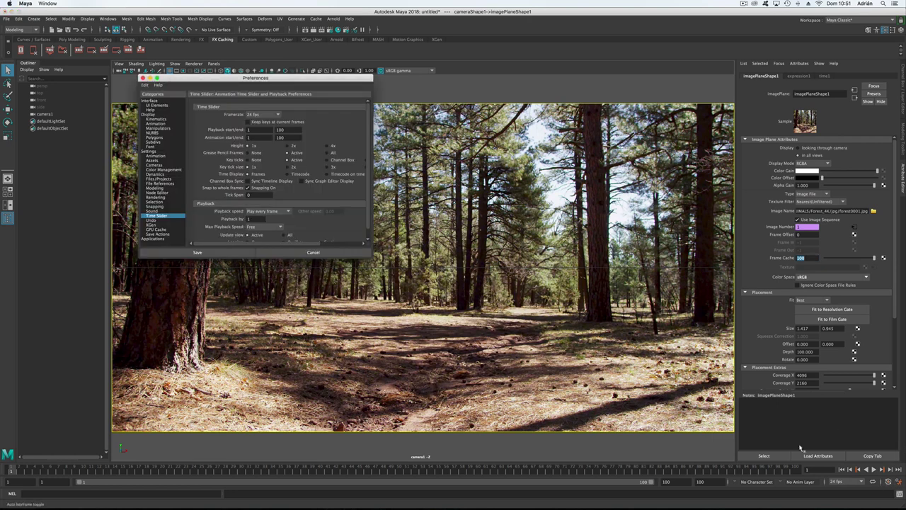
{"action": "left_click", "coordinate": [153, 151]}
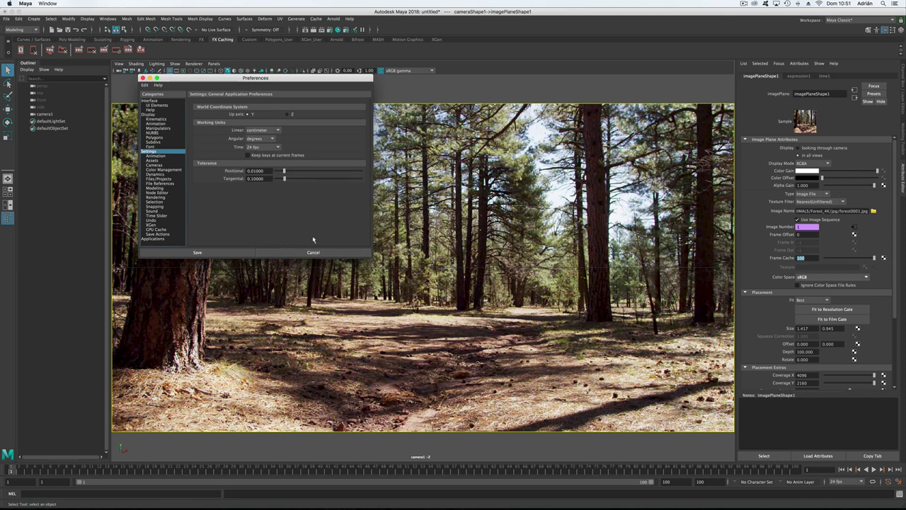
{"action": "key", "text": "Return"}
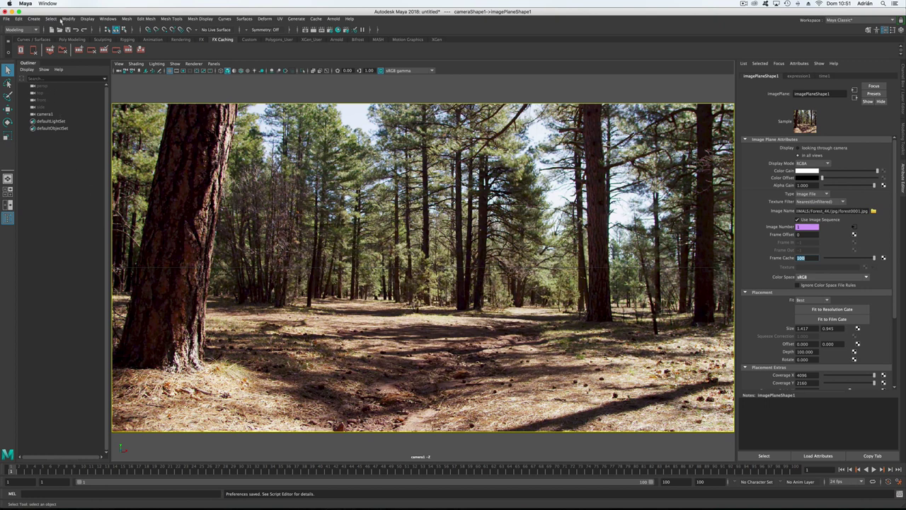
Create a polygon plane at the scene's origin
{"action": "left_click", "coordinate": [34, 18]}
{"action": "mouse_move", "coordinate": [52, 44]}
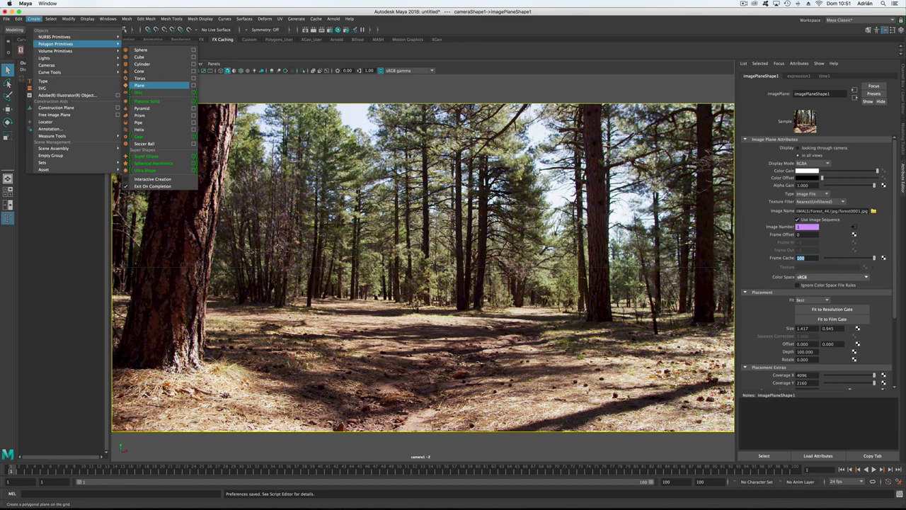
{"action": "left_click", "coordinate": [156, 85]}
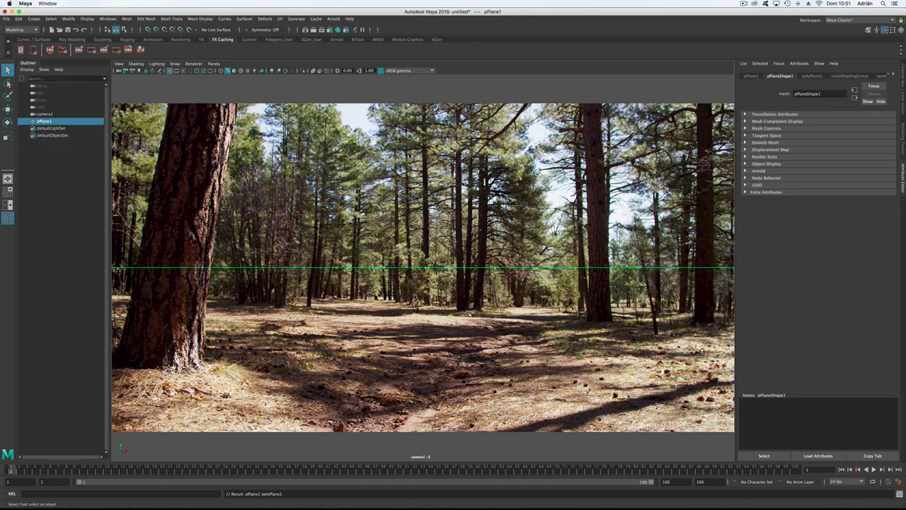
Arrange two views side by side and inspect the camera and the new plane in perspective, leaving the plane selected
{"action": "left_click", "coordinate": [9, 204]}
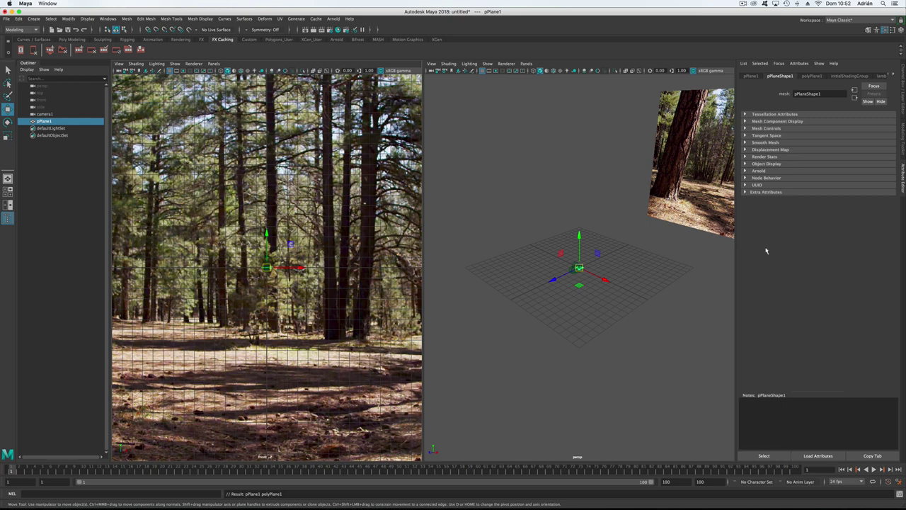
{"action": "left_click", "coordinate": [627, 276]}
{"action": "left_click_drag", "start_coordinate": [637, 269], "coordinate": [579, 263], "text": "alt"}
{"action": "left_click", "coordinate": [575, 266]}
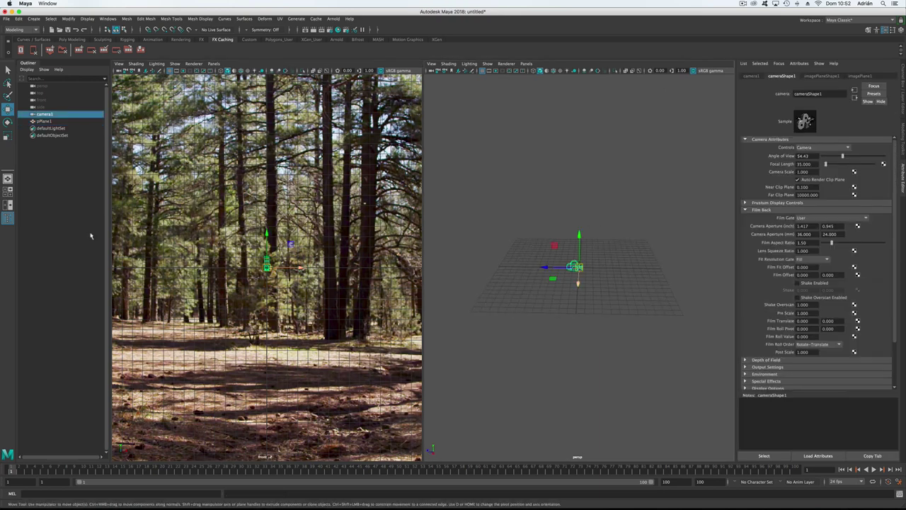
{"action": "left_click", "coordinate": [44, 121]}
{"action": "left_click_drag", "start_coordinate": [637, 257], "coordinate": [542, 262], "text": "alt"}
Try to enlarge the plane by uniform scaling and undo the scaling
{"action": "key", "text": "r"}
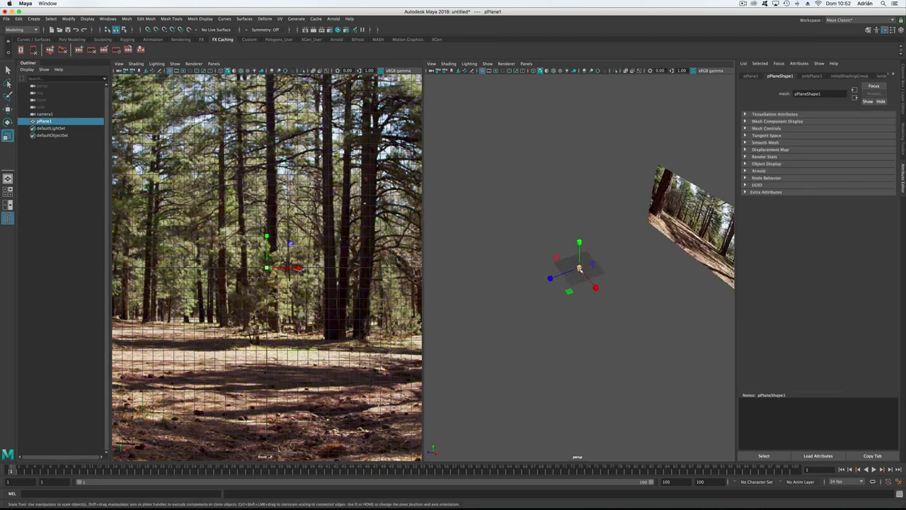
{"action": "left_click_drag", "start_coordinate": [599, 268], "coordinate": [681, 272]}
{"action": "key", "text": "super+z"}
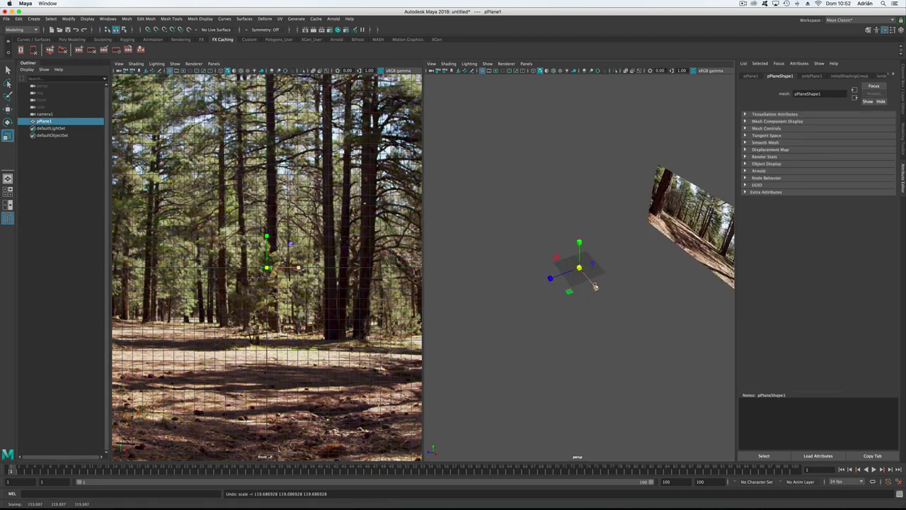
Set the polygon plane's width to 1000 in its creation inputs
{"action": "left_click", "coordinate": [902, 115]}
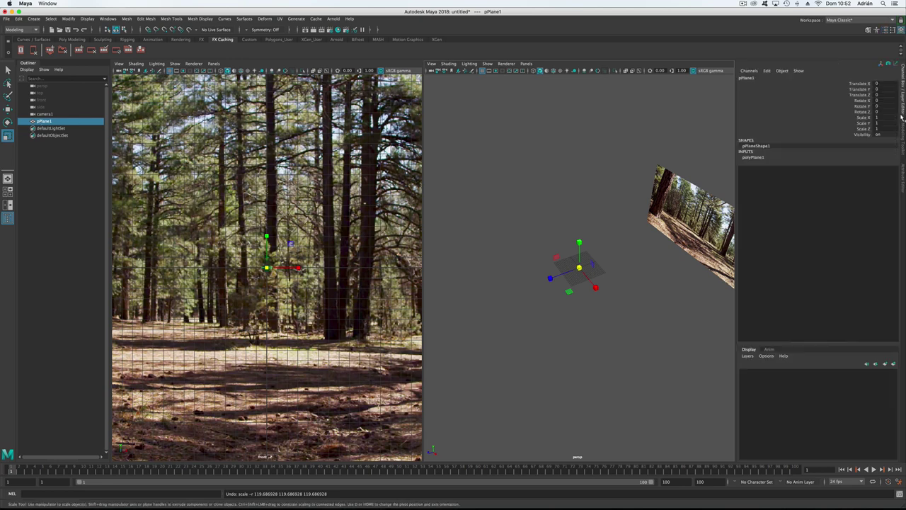
{"action": "left_click", "coordinate": [759, 157]}
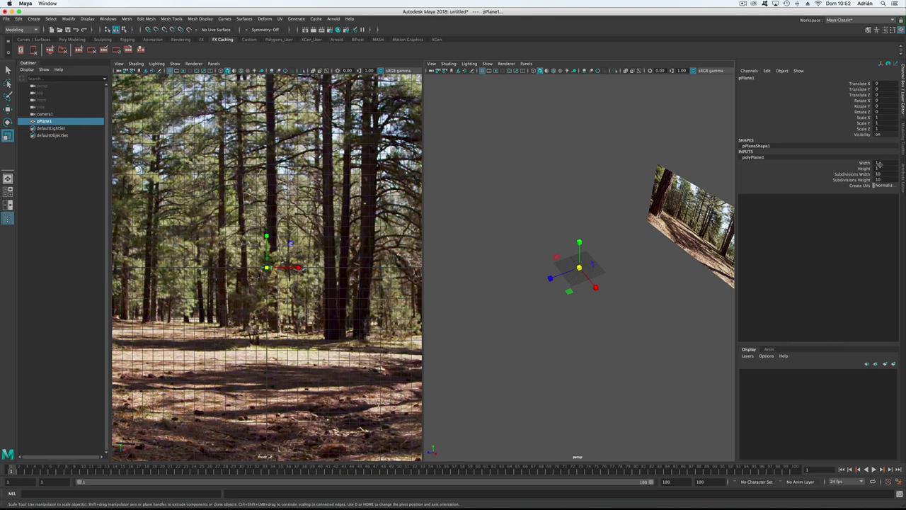
{"action": "left_click", "coordinate": [877, 163]}
{"action": "key", "text": "Return"}
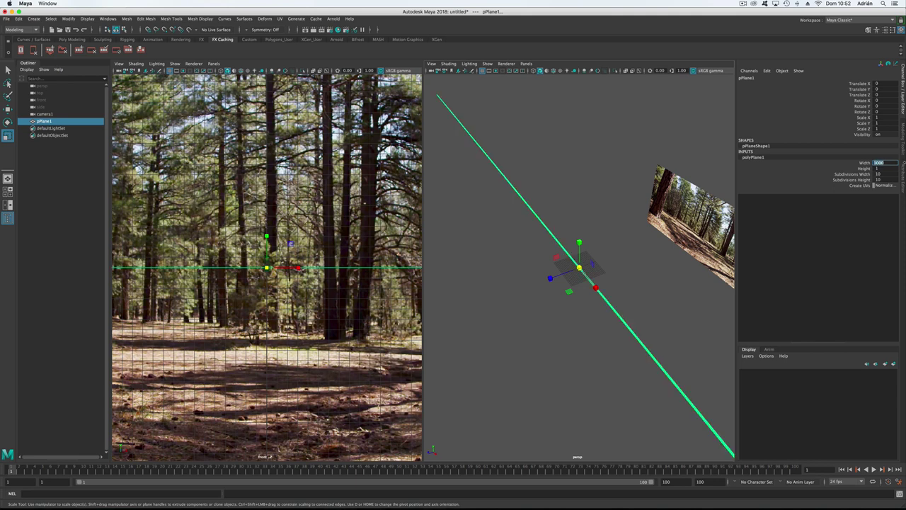
{"action": "left_click", "coordinate": [890, 163]}
{"action": "key", "text": "Return"}
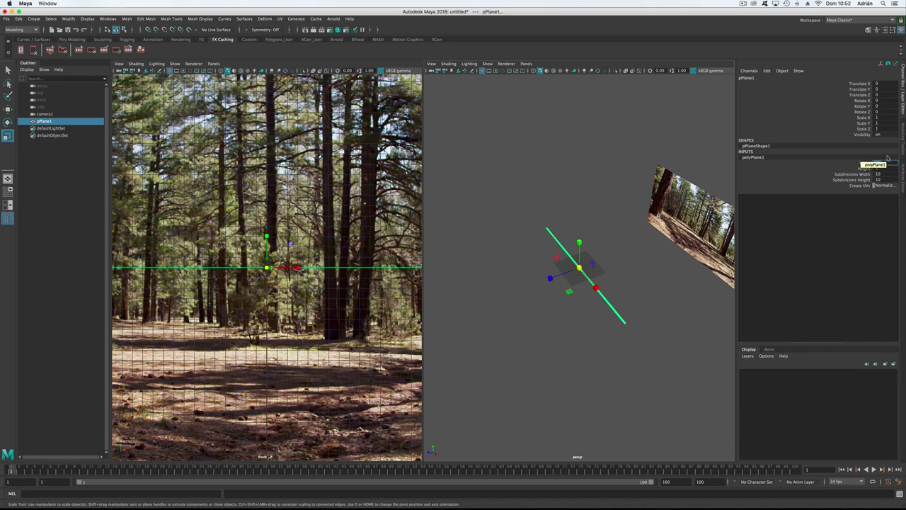
{"action": "key", "text": "Return"}
{"action": "scroll", "coordinate": [598, 215], "scroll_direction": "down", "scroll_amount": 5}
{"action": "scroll", "coordinate": [593, 263], "scroll_direction": "down", "scroll_amount": 3}
{"action": "scroll", "coordinate": [592, 263], "scroll_direction": "down", "scroll_amount": 2}
{"action": "scroll", "coordinate": [593, 263], "scroll_direction": "up", "scroll_amount": 5}
{"action": "scroll", "coordinate": [593, 264], "scroll_direction": "down", "scroll_amount": 4}
{"action": "scroll", "coordinate": [592, 263], "scroll_direction": "up", "scroll_amount": 3}
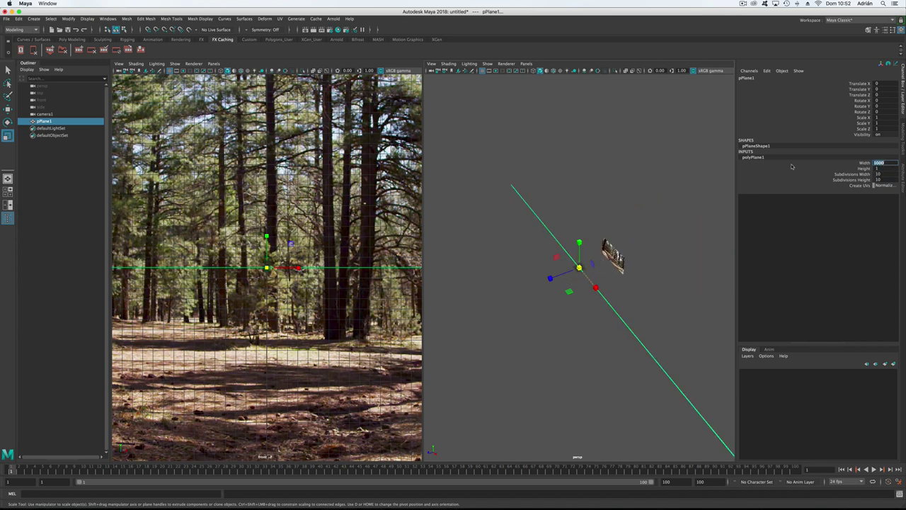
Set the plane's height to 2500 and frame the whole plane in the perspective view
{"action": "left_click", "coordinate": [880, 168]}
{"action": "key", "text": "Return"}
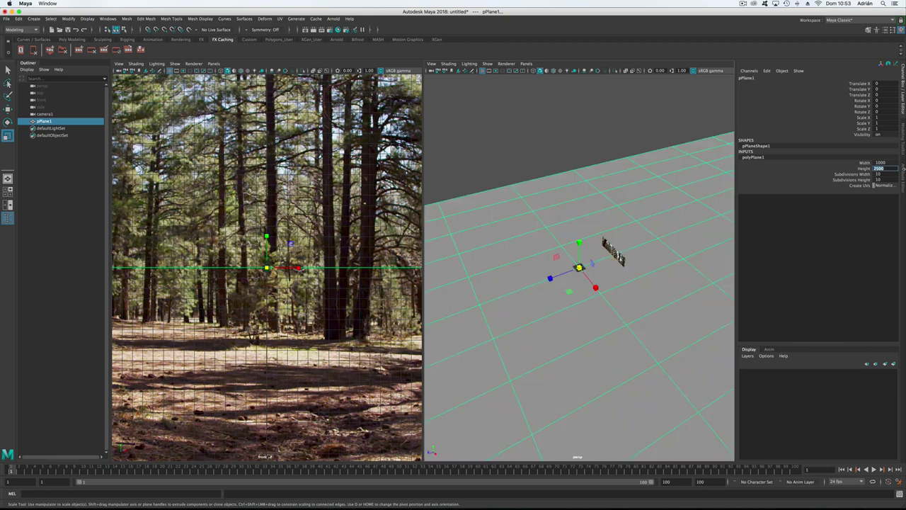
{"action": "key", "text": "f"}
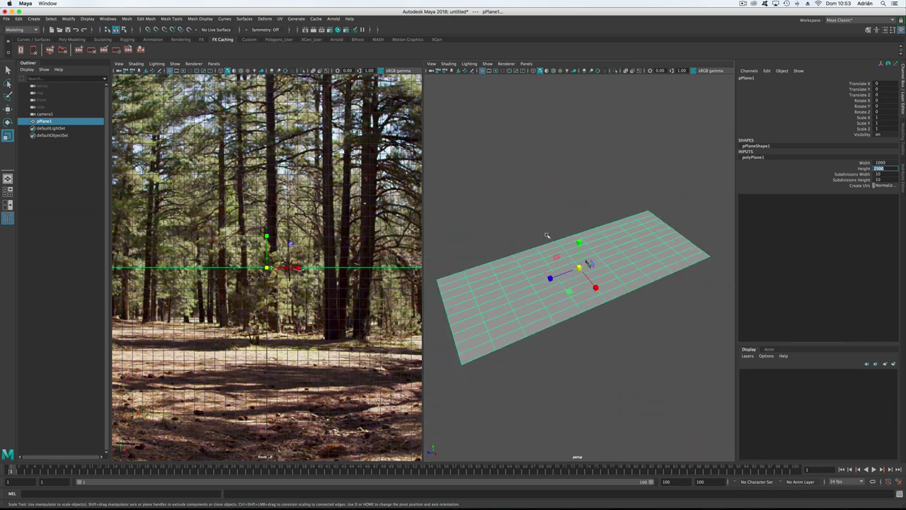
Move the plane along Z to about -966 so that most of it extends in front of the camera
{"action": "left_click", "coordinate": [588, 190]}
{"action": "left_click", "coordinate": [571, 297]}
{"action": "key", "text": "w"}
{"action": "left_click_drag", "start_coordinate": [560, 286], "coordinate": [588, 263], "text": "alt"}
{"action": "left_click_drag", "start_coordinate": [667, 246], "coordinate": [633, 254]}
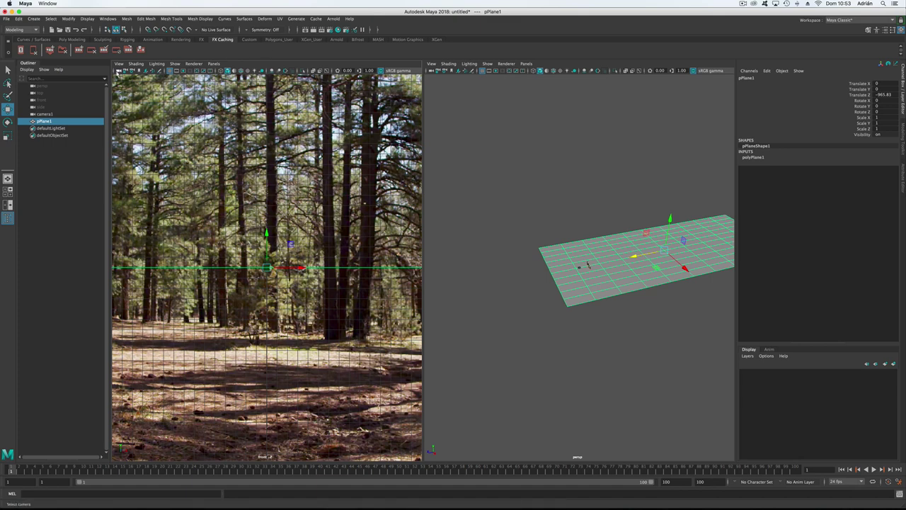
Check the front view camera's film attributes and replace the front view with the view through camera1
{"action": "left_click", "coordinate": [118, 71]}
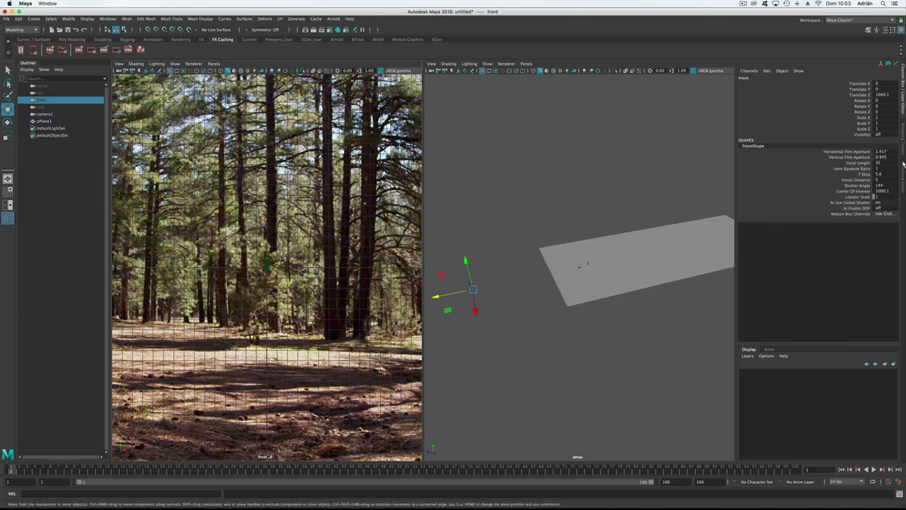
{"action": "left_click", "coordinate": [903, 166]}
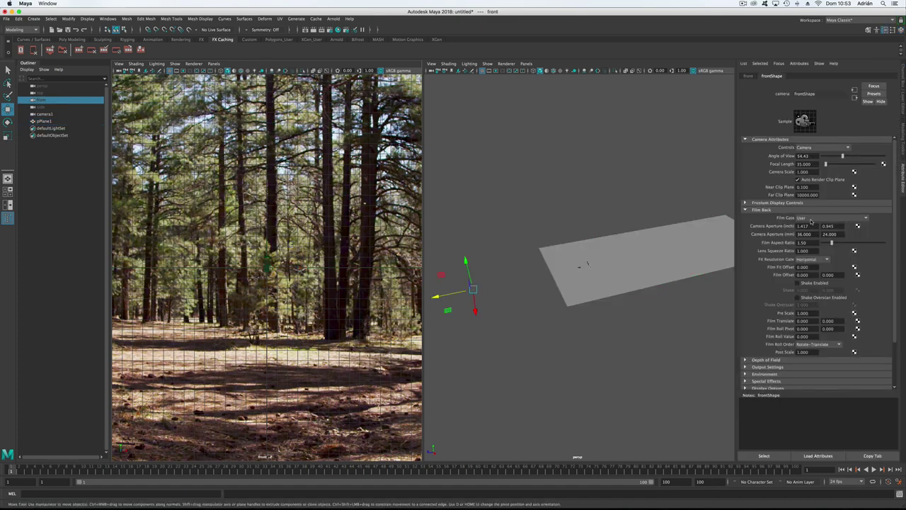
{"action": "scroll", "coordinate": [804, 240], "scroll_direction": "down", "scroll_amount": 2}
{"action": "scroll", "coordinate": [793, 288], "scroll_direction": "up", "scroll_amount": 2}
{"action": "left_click", "coordinate": [44, 114]}
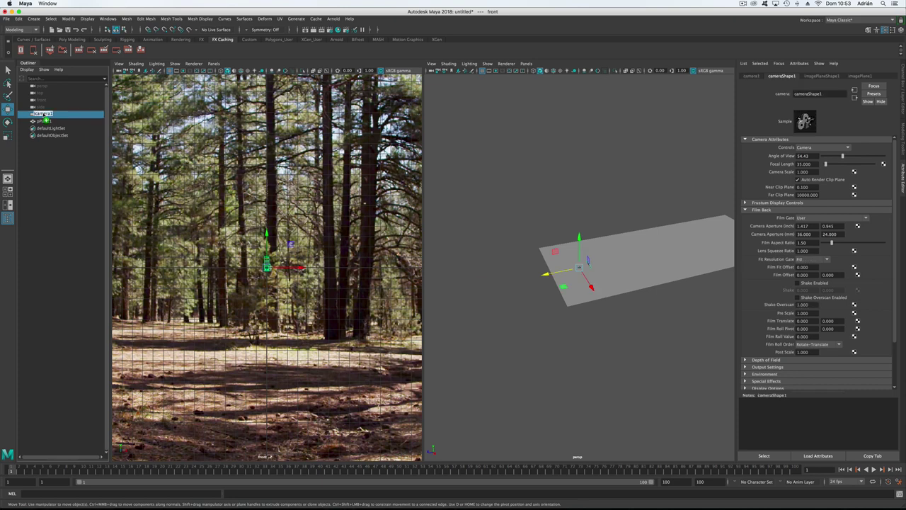
{"action": "middle_click_drag", "start_coordinate": [44, 114], "coordinate": [282, 189]}
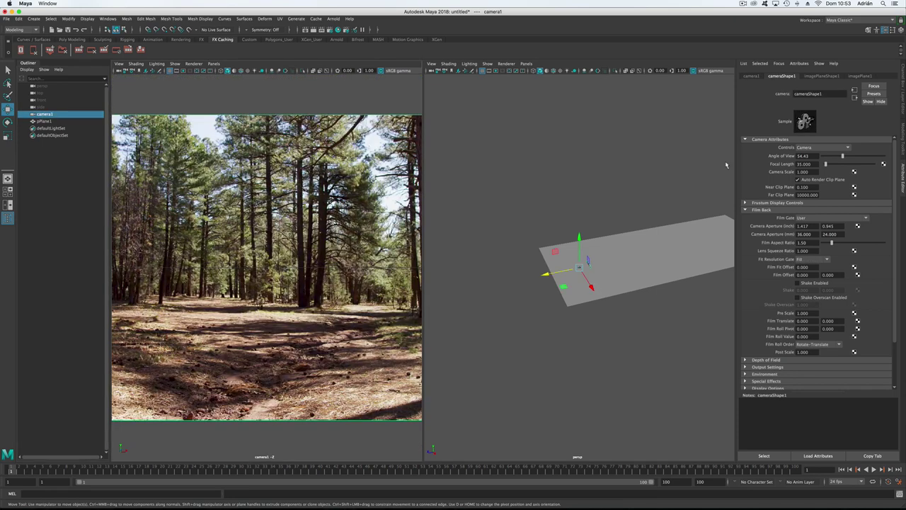
Set the placement fit of camera1's image plane to To Size and check the footage in the enlarged camera view
{"action": "scroll", "coordinate": [814, 262], "scroll_direction": "down", "scroll_amount": 3}
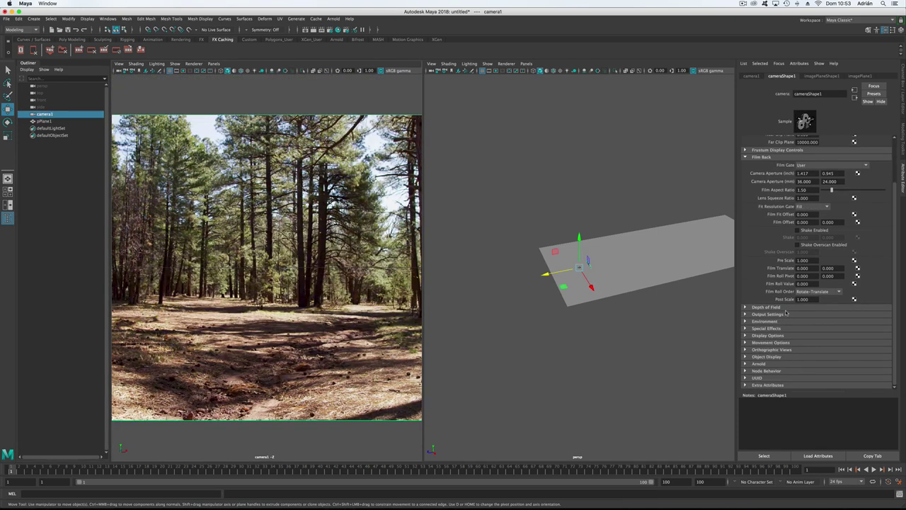
{"action": "left_click", "coordinate": [756, 76]}
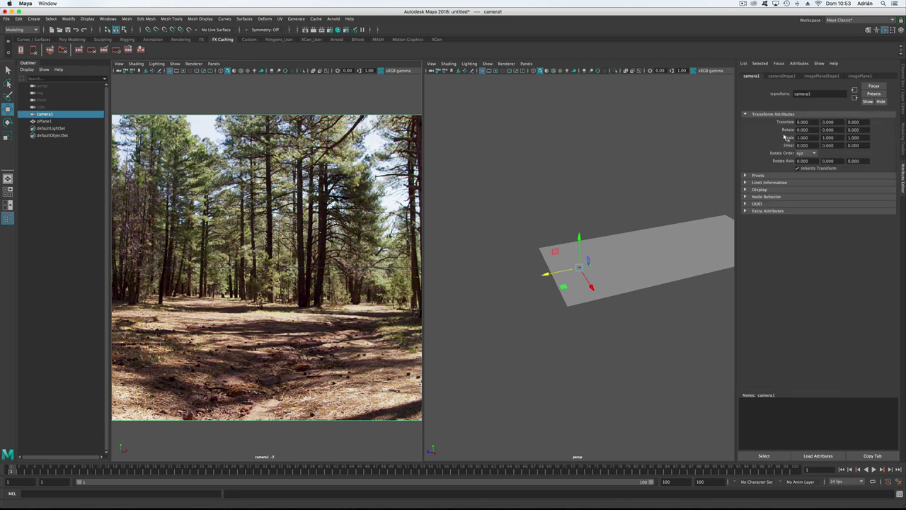
{"action": "left_click", "coordinate": [821, 76]}
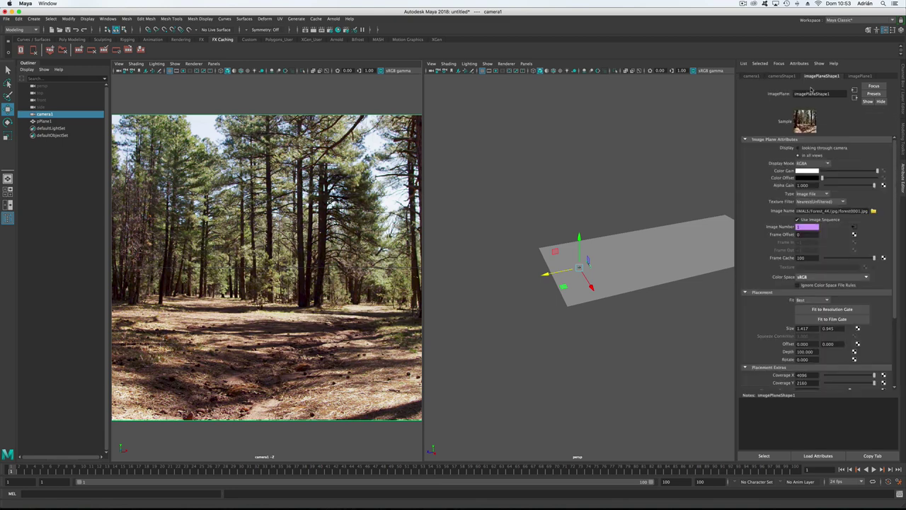
{"action": "left_click", "coordinate": [817, 300]}
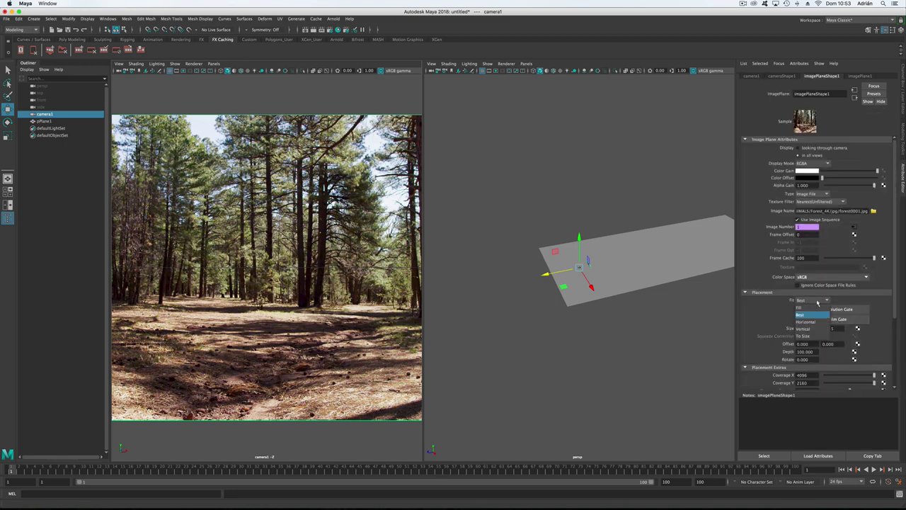
{"action": "left_click", "coordinate": [811, 322]}
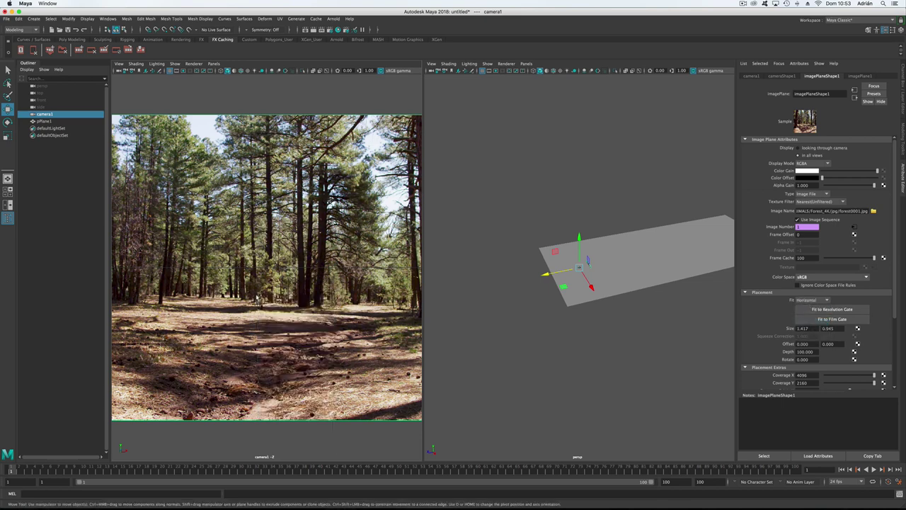
{"action": "left_click", "coordinate": [257, 298]}
{"action": "left_click", "coordinate": [813, 301]}
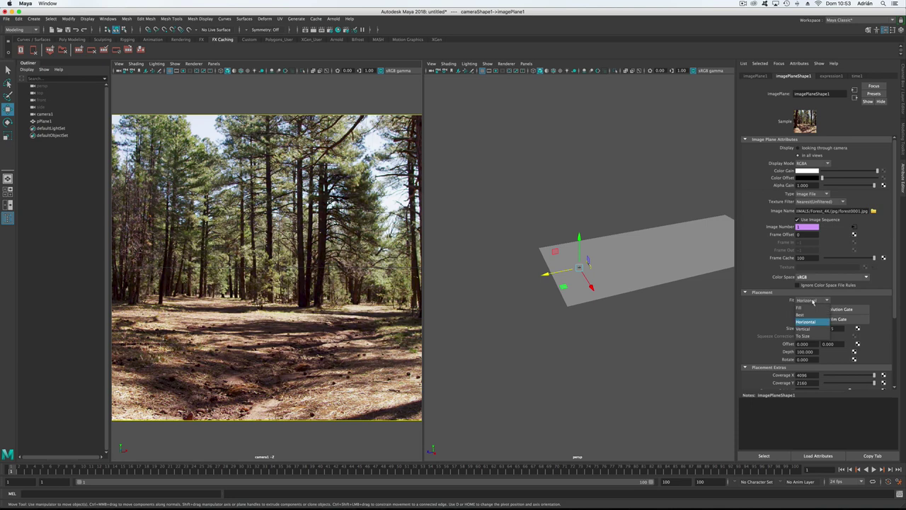
{"action": "left_click", "coordinate": [802, 336]}
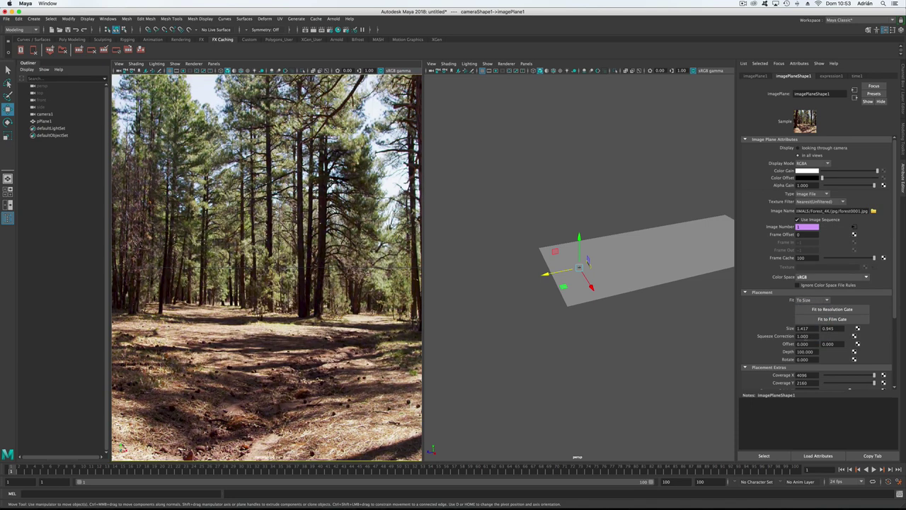
{"action": "right_click", "coordinate": [368, 269]}
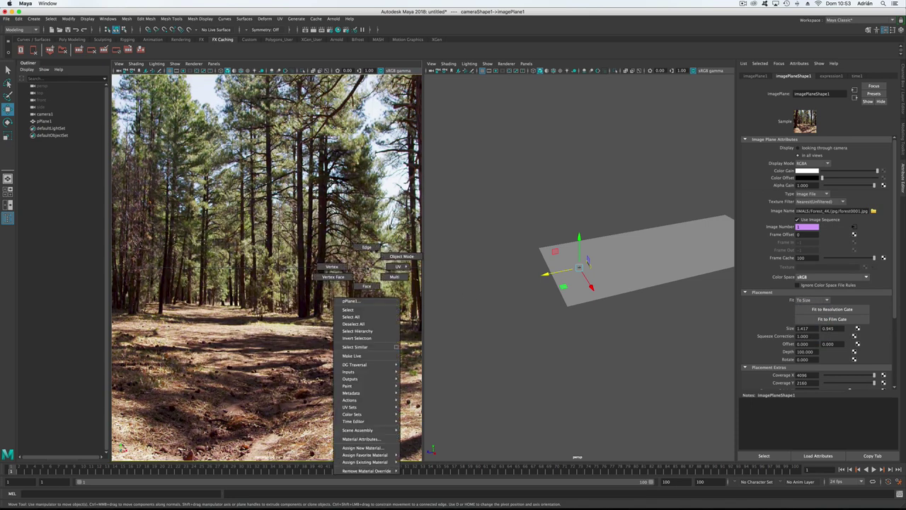
{"action": "key", "text": "space"}
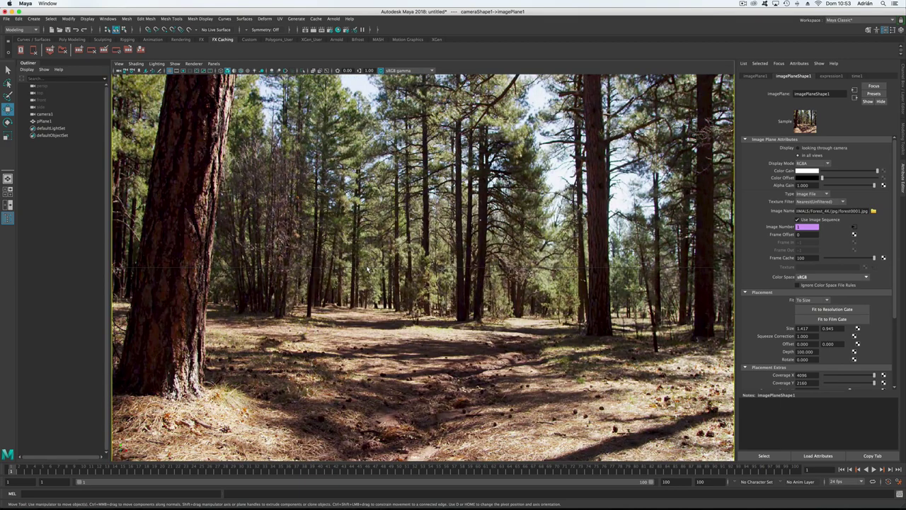
{"action": "key", "text": "space"}
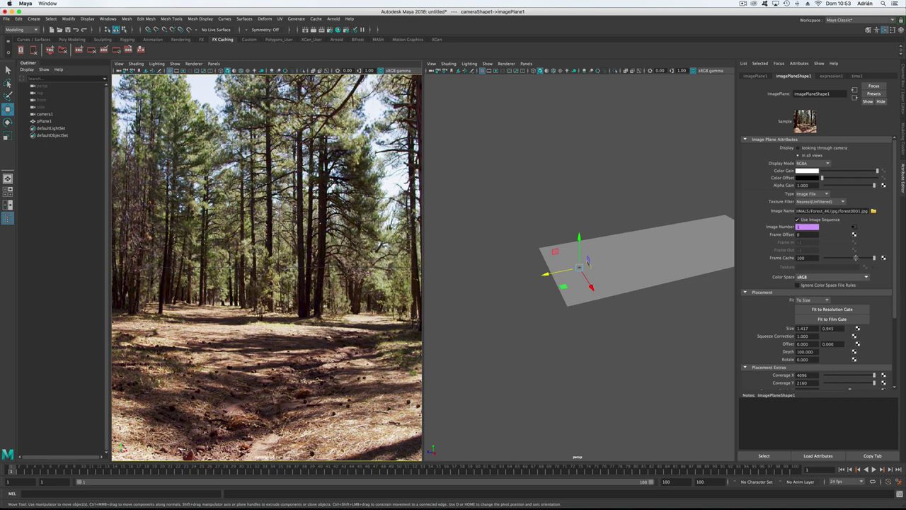
Switch the camera1 view to wireframe display and select the ground plane
{"action": "left_click", "coordinate": [699, 264]}
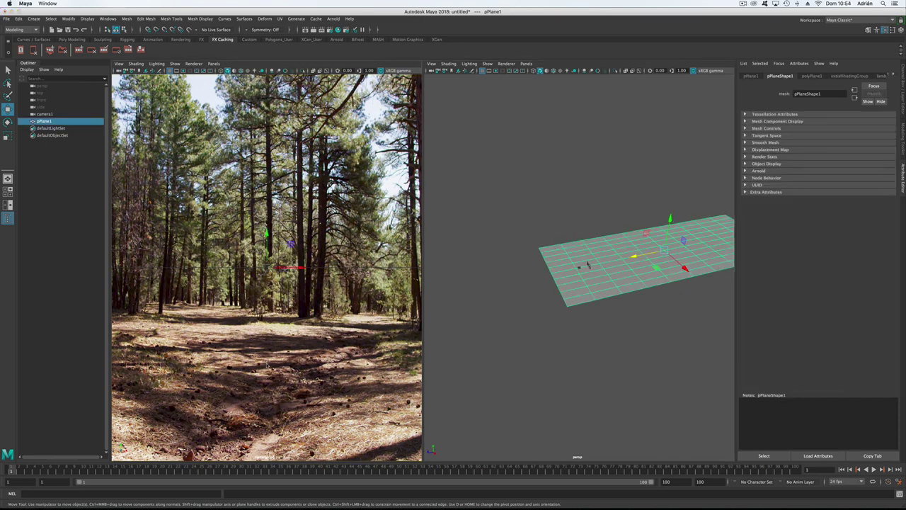
{"action": "key", "text": "4"}
{"action": "left_click", "coordinate": [45, 114]}
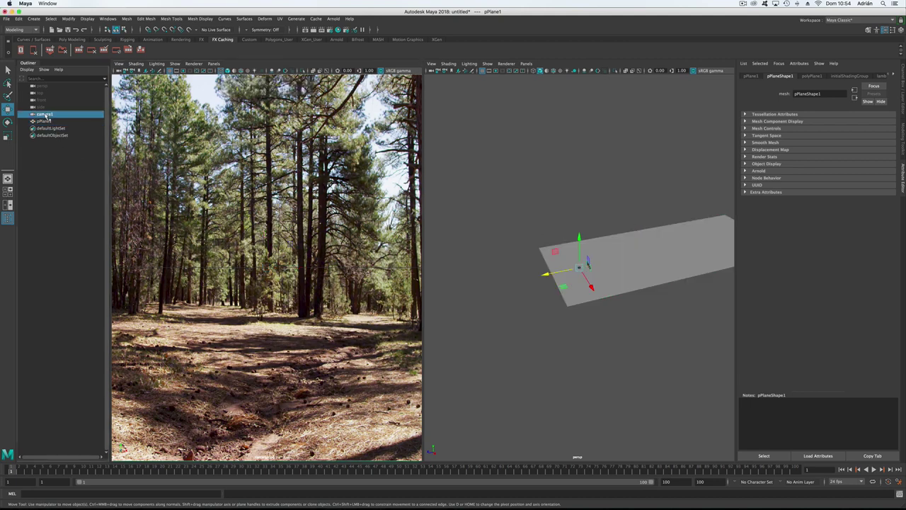
{"action": "left_click", "coordinate": [731, 258]}
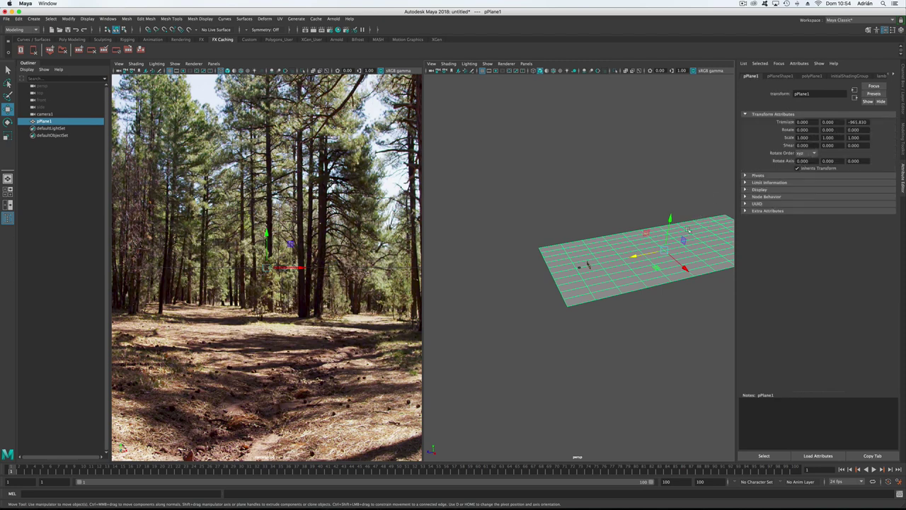
Try raising the ground plane and shifting it along Z, undoing each move
{"action": "left_click_drag", "start_coordinate": [670, 221], "coordinate": [669, 211]}
{"action": "key", "text": "ctrl+z"}
{"action": "left_click_drag", "start_coordinate": [634, 257], "coordinate": [616, 256]}
{"action": "key", "text": "ctrl+z"}
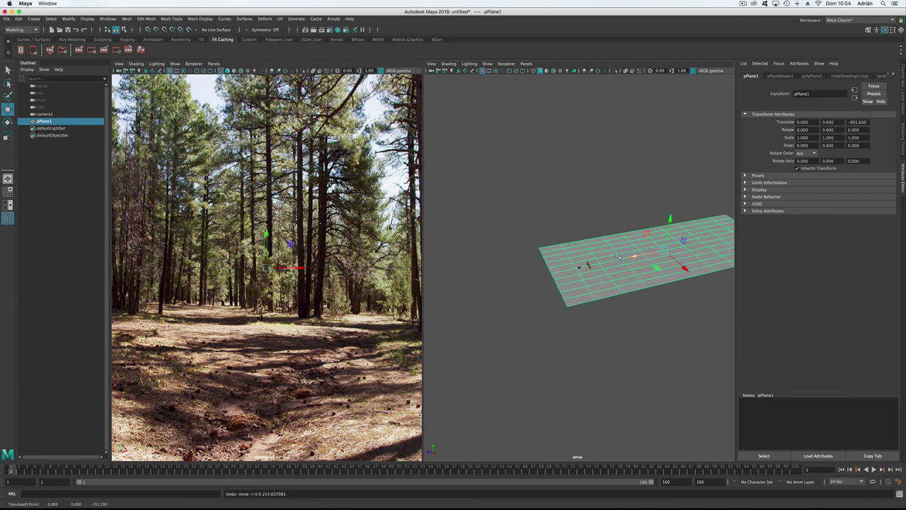
Turn on the frustum display for camera1 and lower the camera to about -29.9 in Y
{"action": "left_click_drag", "start_coordinate": [640, 215], "coordinate": [581, 213], "text": "alt"}
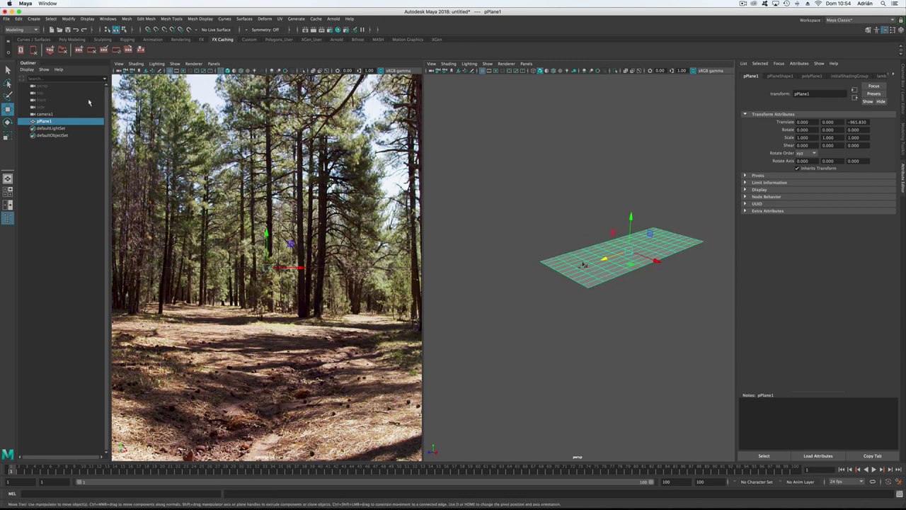
{"action": "left_click", "coordinate": [42, 114]}
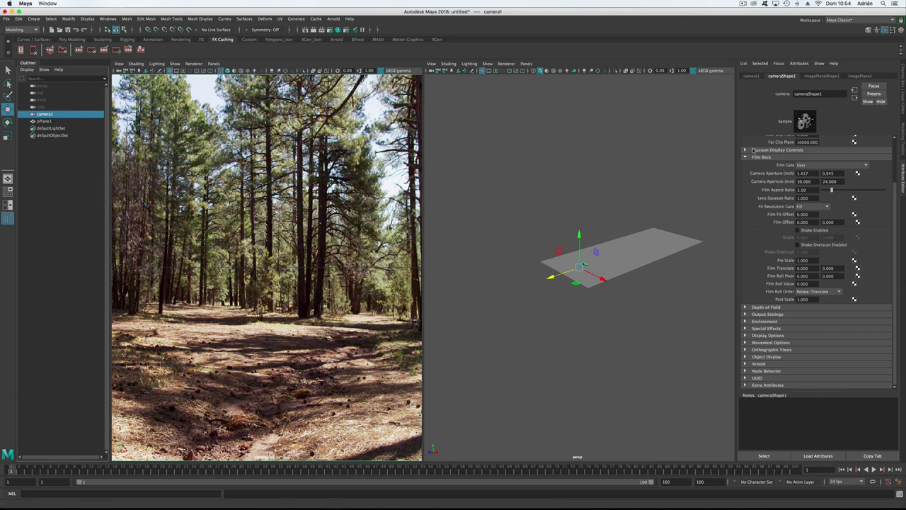
{"action": "left_click", "coordinate": [765, 149]}
{"action": "left_click", "coordinate": [814, 171]}
{"action": "left_click", "coordinate": [768, 150]}
{"action": "left_click_drag", "start_coordinate": [578, 202], "coordinate": [578, 205]}
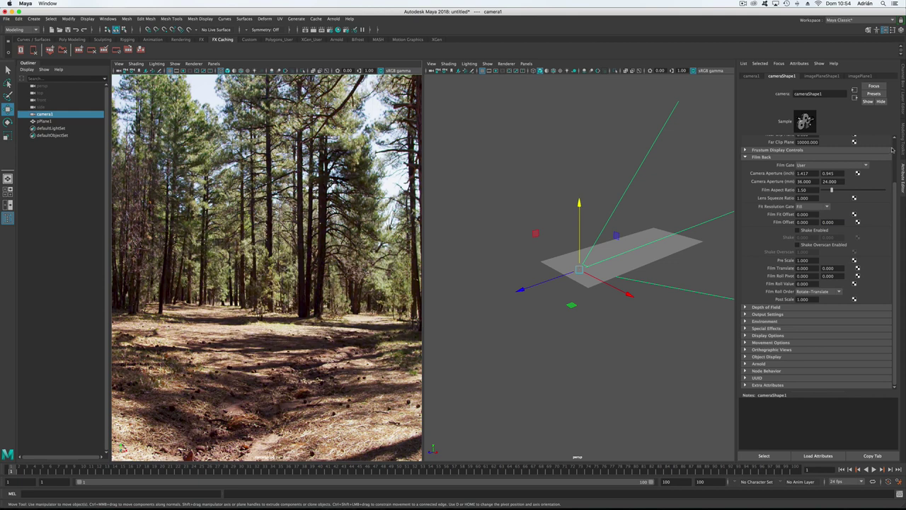
Set the depth of camera1's image plane to 5000
{"action": "scroll", "coordinate": [894, 149], "scroll_direction": "up", "scroll_amount": 2}
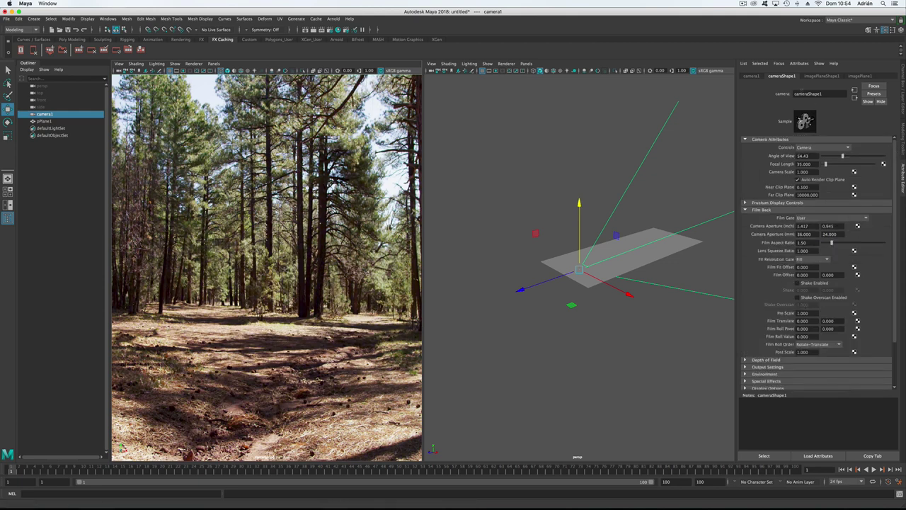
{"action": "left_click", "coordinate": [822, 76]}
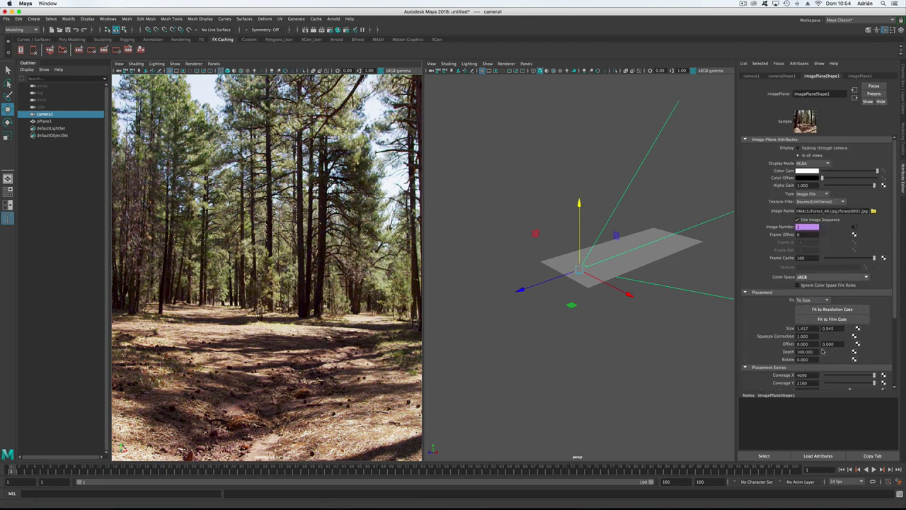
{"action": "left_click_drag", "start_coordinate": [813, 352], "coordinate": [786, 353]}
{"action": "type", "text": "5000"}
{"action": "key", "text": "Return"}
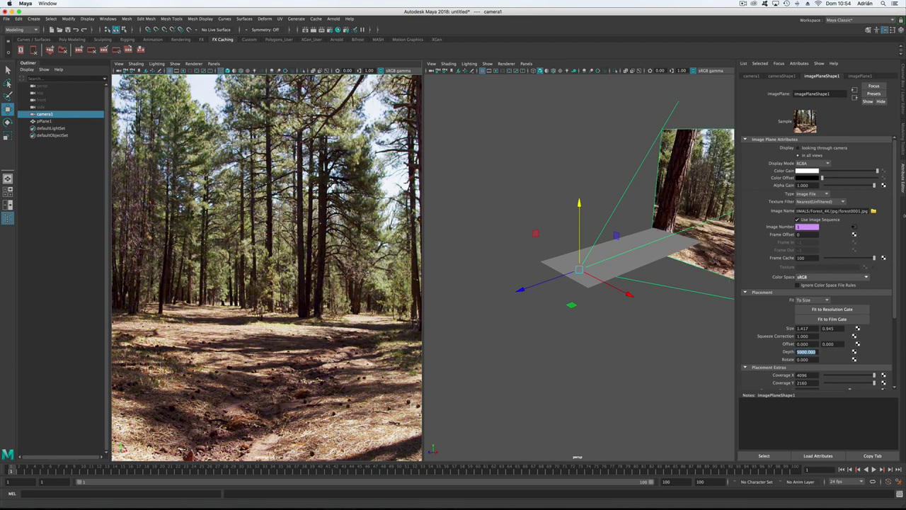
Create a display layer from the selected ground plane and give the layer a yellow color
{"action": "left_click", "coordinate": [643, 265]}
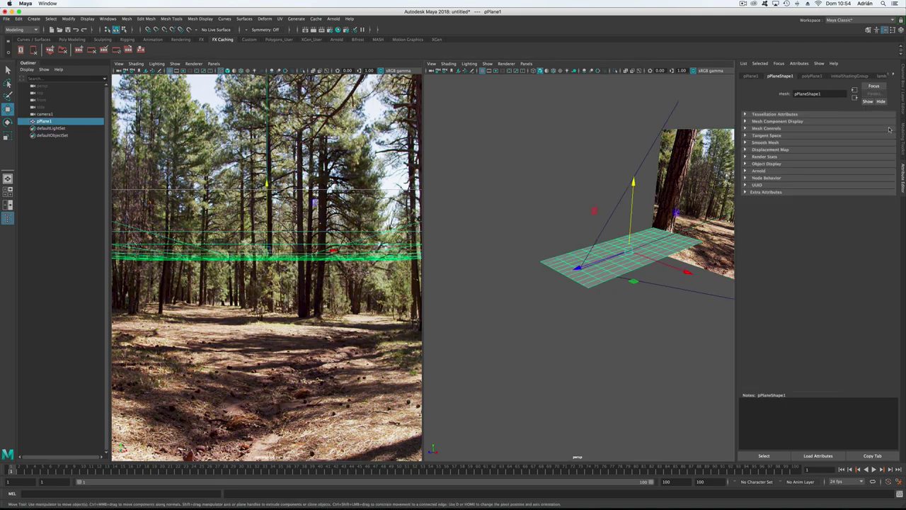
{"action": "left_click", "coordinate": [902, 112]}
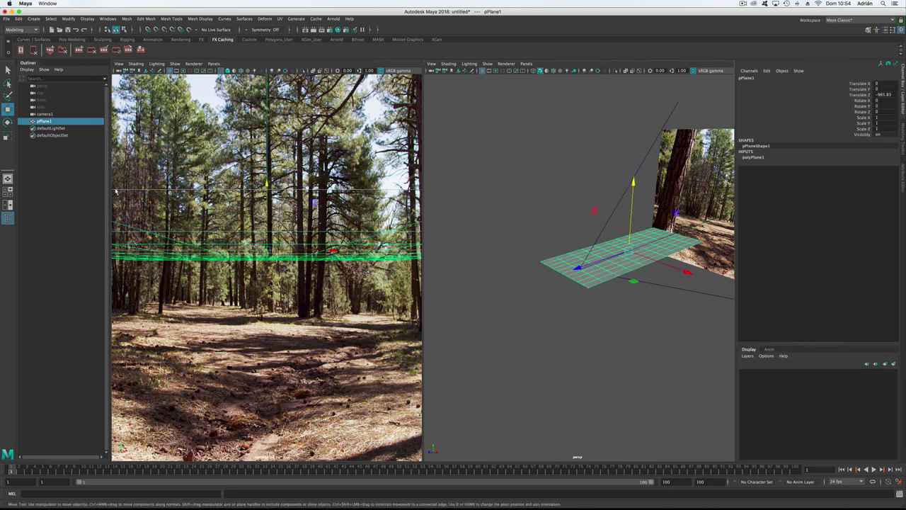
{"action": "left_click", "coordinate": [747, 356]}
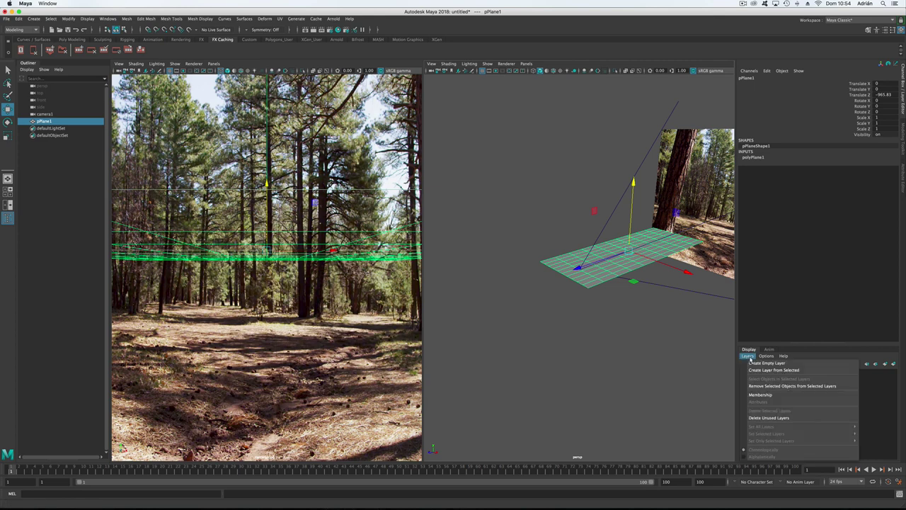
{"action": "left_click", "coordinate": [773, 370]}
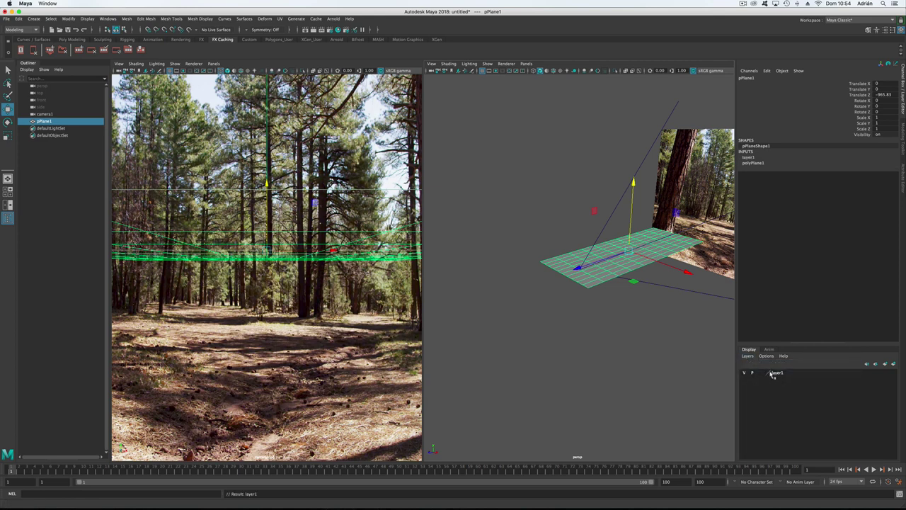
{"action": "double_click", "coordinate": [767, 374]}
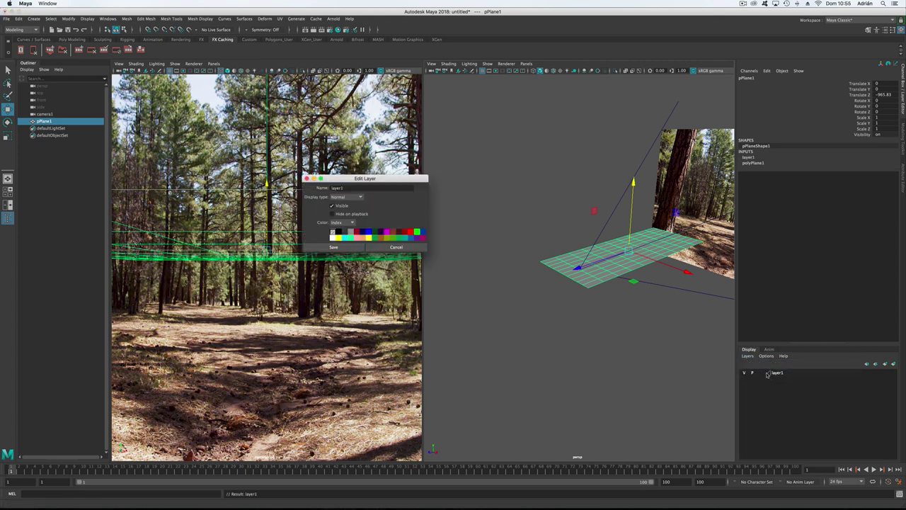
{"action": "left_click", "coordinate": [369, 238]}
{"action": "left_click", "coordinate": [360, 246]}
Rename the ground plane's display layer to pGeo
{"action": "double_click", "coordinate": [774, 373]}
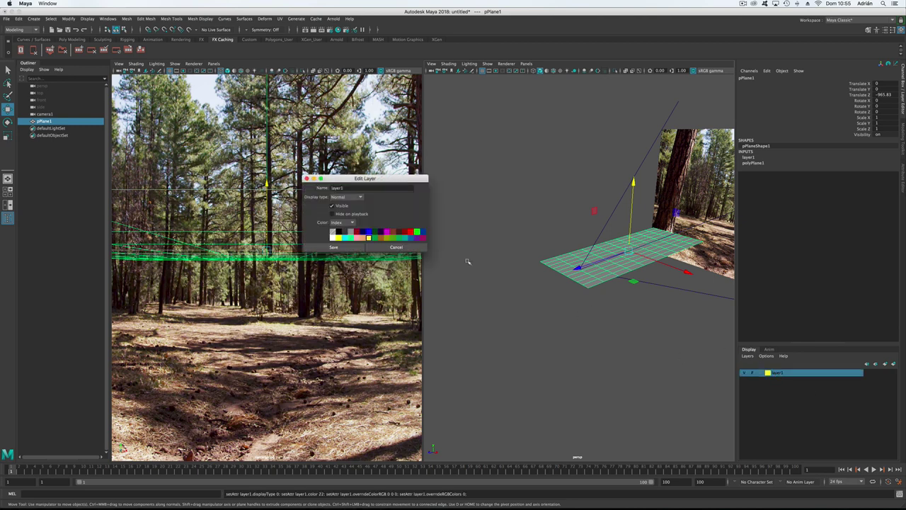
{"action": "left_click_drag", "start_coordinate": [348, 189], "coordinate": [300, 183]}
{"action": "type", "text": "pl"}
{"action": "type", "text": "eo"}
{"action": "left_click", "coordinate": [324, 249]}
Try lowering the ground plane to about -192 in Y and undo the move
{"action": "left_click_drag", "start_coordinate": [633, 182], "coordinate": [634, 195]}
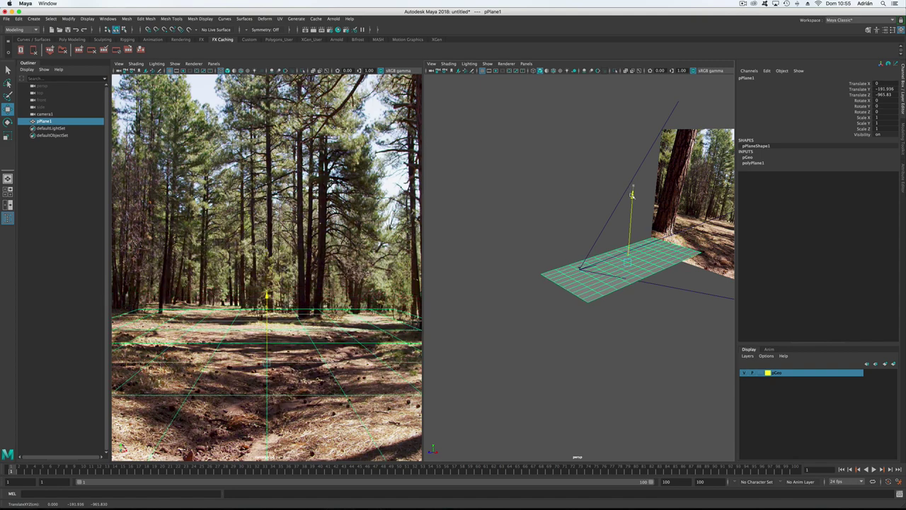
{"action": "key", "text": "z"}
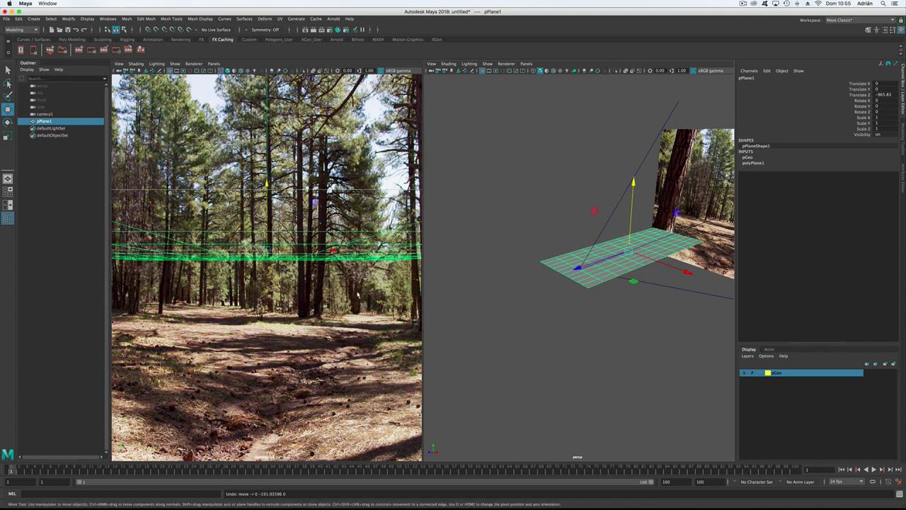
Raise camera1 above the ground plane to about 154 in Y so the grid falls on the forest floor
{"action": "key", "text": "space"}
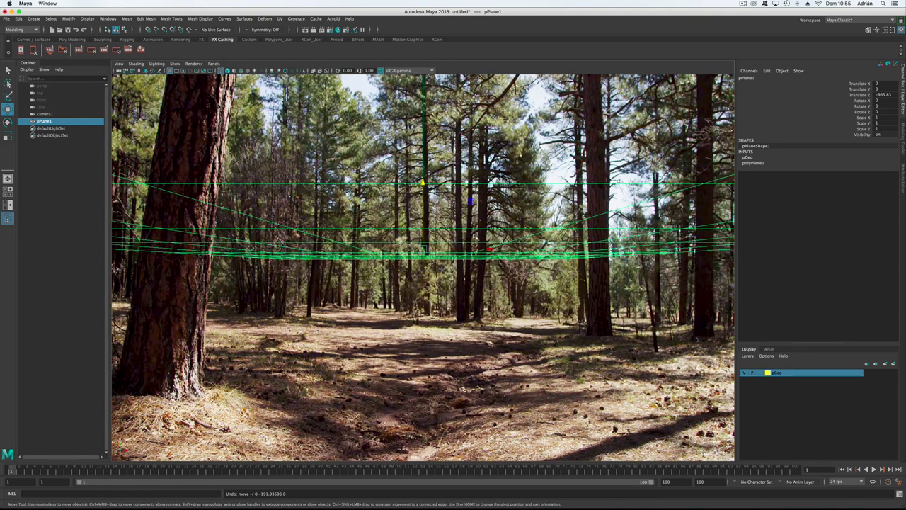
{"action": "left_click", "coordinate": [43, 114]}
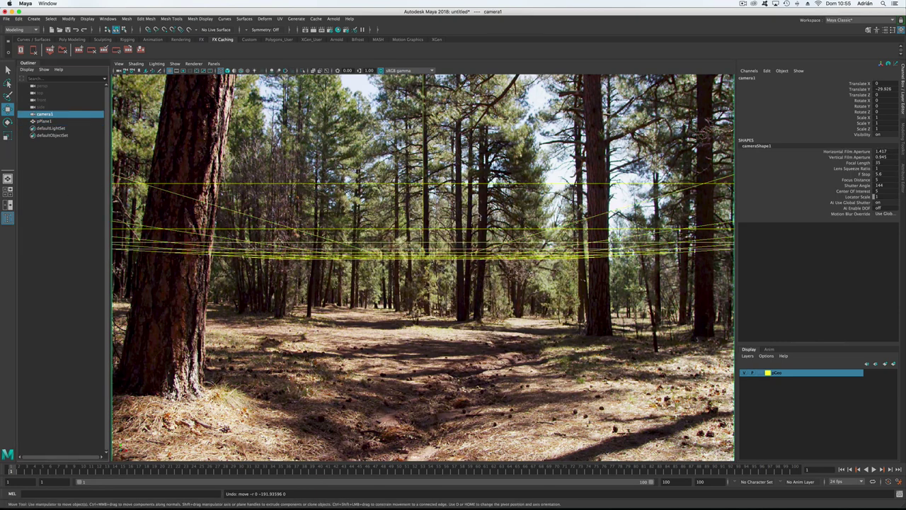
{"action": "key", "text": "space"}
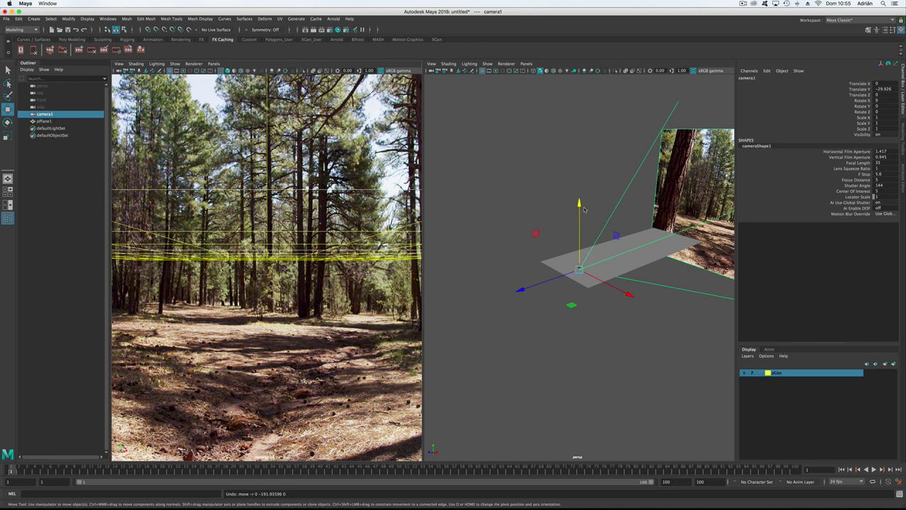
{"action": "left_click_drag", "start_coordinate": [579, 204], "coordinate": [580, 189]}
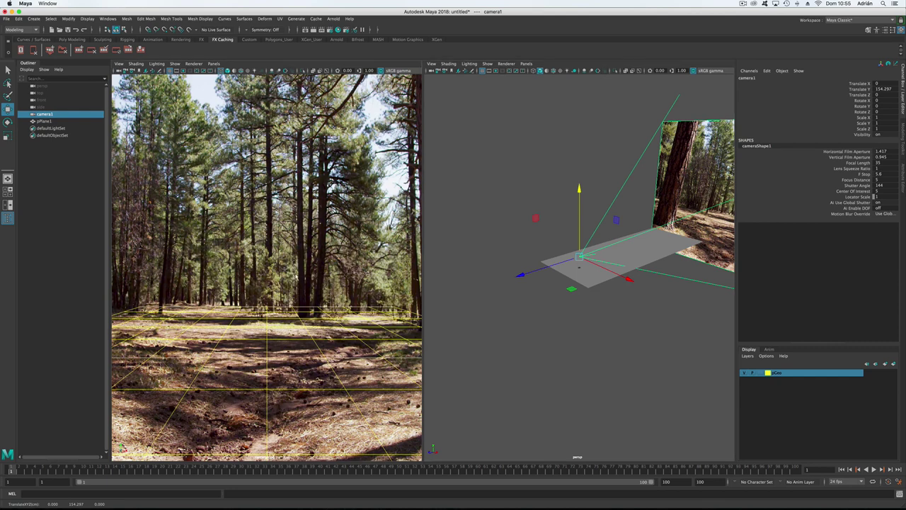
{"action": "key", "text": "space"}
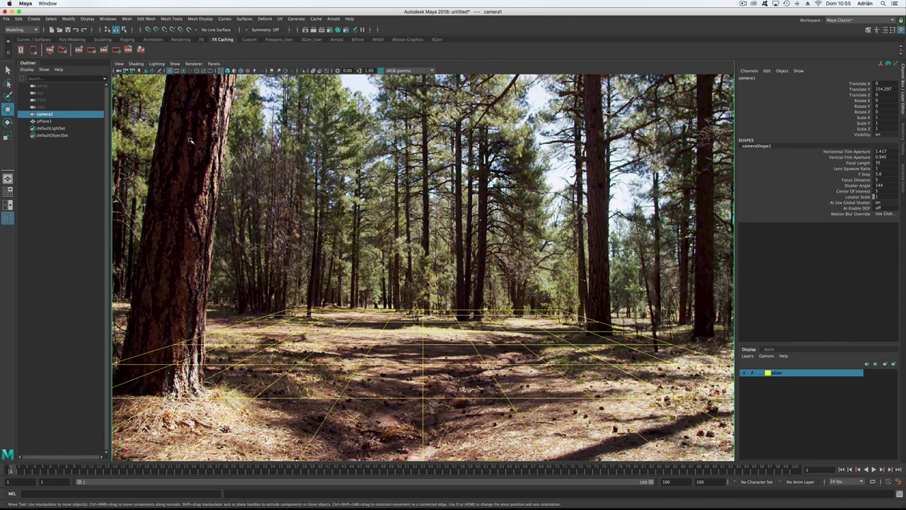
Set the placement fit of camera1's image plane to Best
{"action": "left_click", "coordinate": [903, 165]}
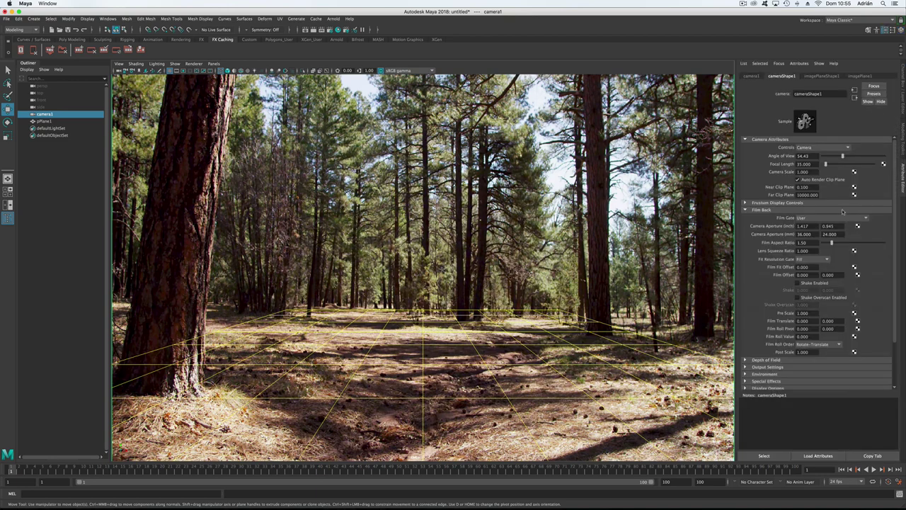
{"action": "left_click", "coordinate": [825, 76]}
{"action": "left_click", "coordinate": [825, 300]}
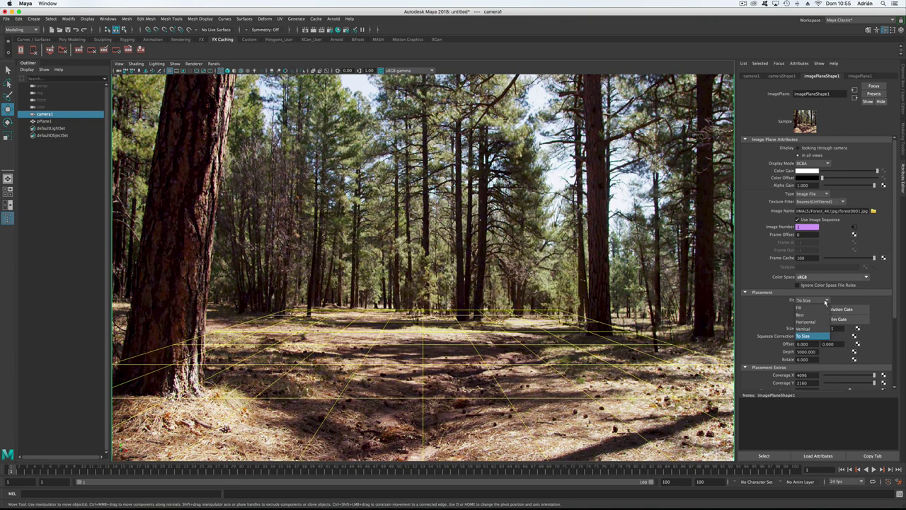
{"action": "left_click", "coordinate": [806, 322]}
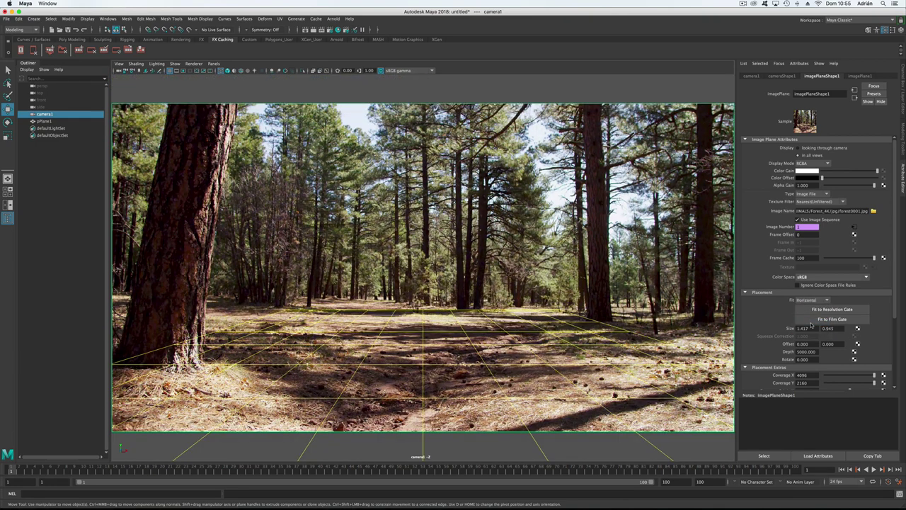
{"action": "left_click", "coordinate": [807, 300]}
{"action": "left_click", "coordinate": [806, 308]}
{"action": "left_click", "coordinate": [781, 76]}
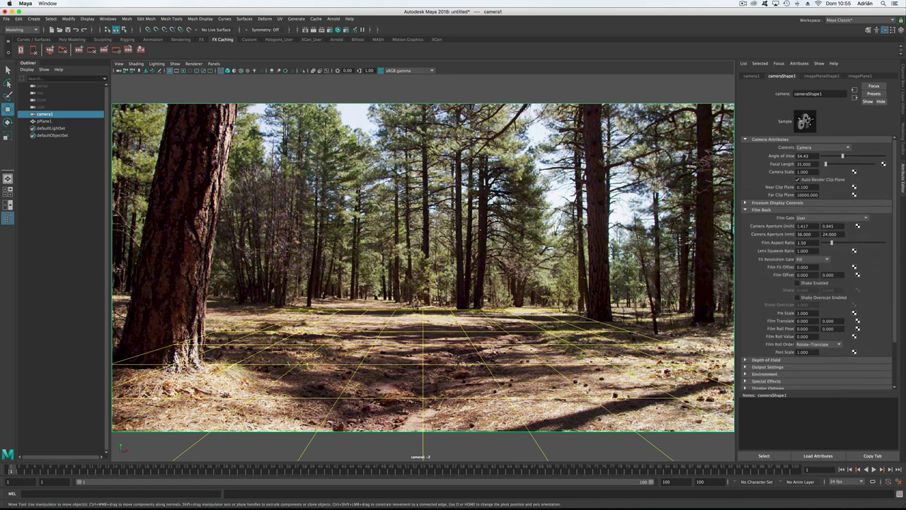
Try lowering the ground plane by about 90 in Y and undo the move
{"action": "key", "text": "space"}
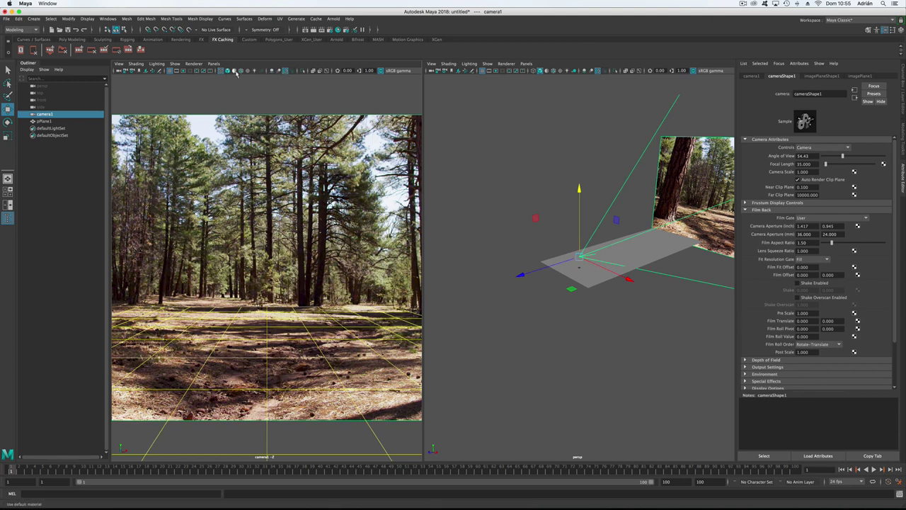
{"action": "left_click", "coordinate": [53, 121]}
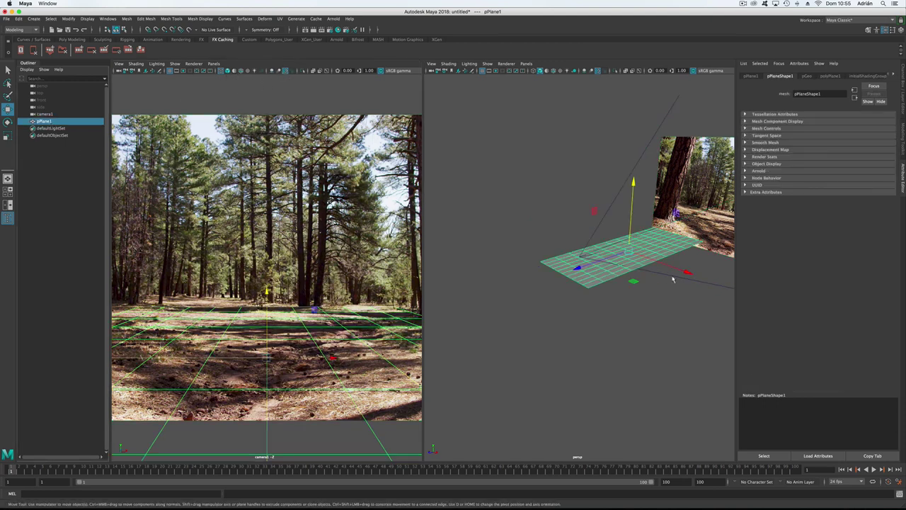
{"action": "left_click_drag", "start_coordinate": [633, 182], "coordinate": [633, 190]}
{"action": "key", "text": "super+z"}
{"action": "left_click", "coordinate": [44, 114]}
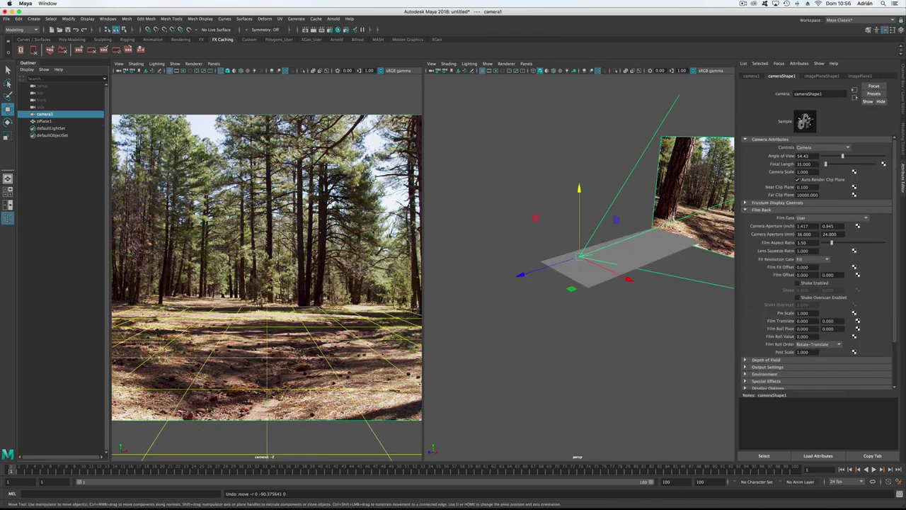
{"action": "right_click", "coordinate": [298, 305]}
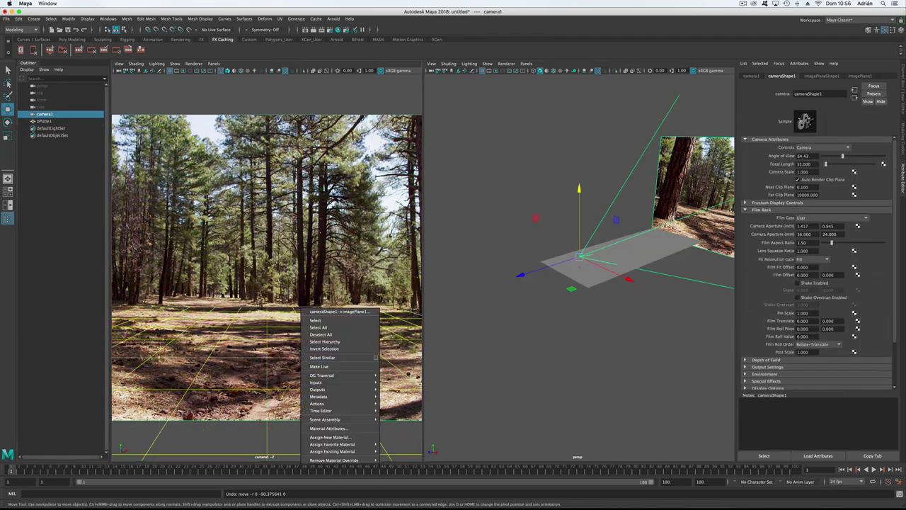
{"action": "right_click", "coordinate": [337, 259]}
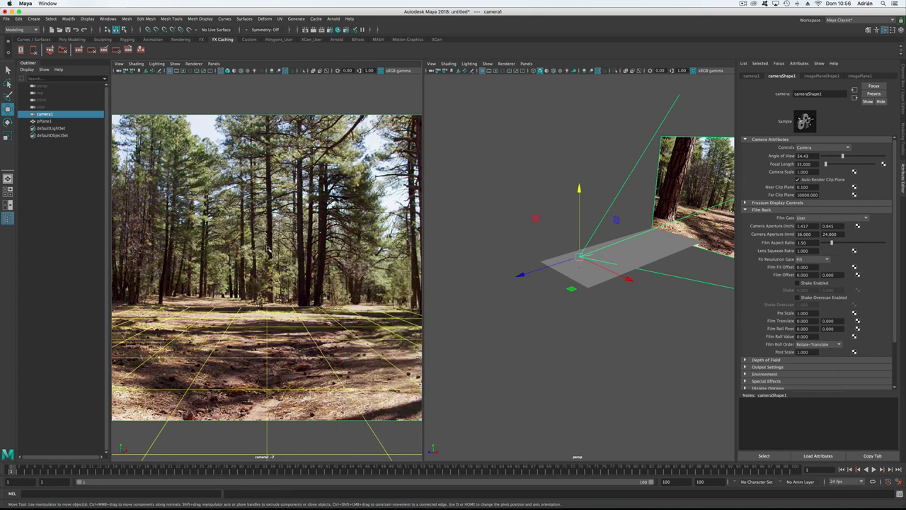
{"action": "left_click", "coordinate": [304, 263]}
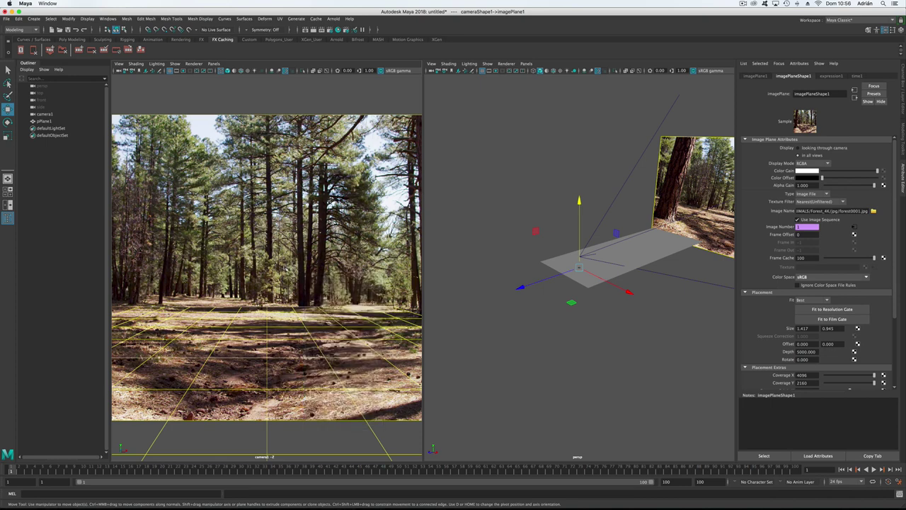
{"action": "right_click", "coordinate": [288, 266]}
Reposition camera1 by raising it slightly, pulling it back to about 936 in Z, and shifting it a little along negative X
{"action": "left_click", "coordinate": [44, 114]}
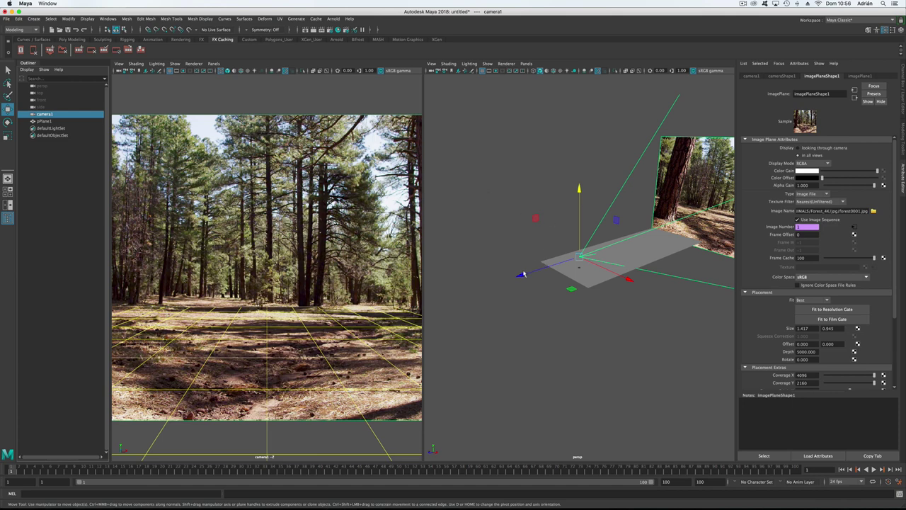
{"action": "left_click_drag", "start_coordinate": [579, 194], "coordinate": [579, 192]}
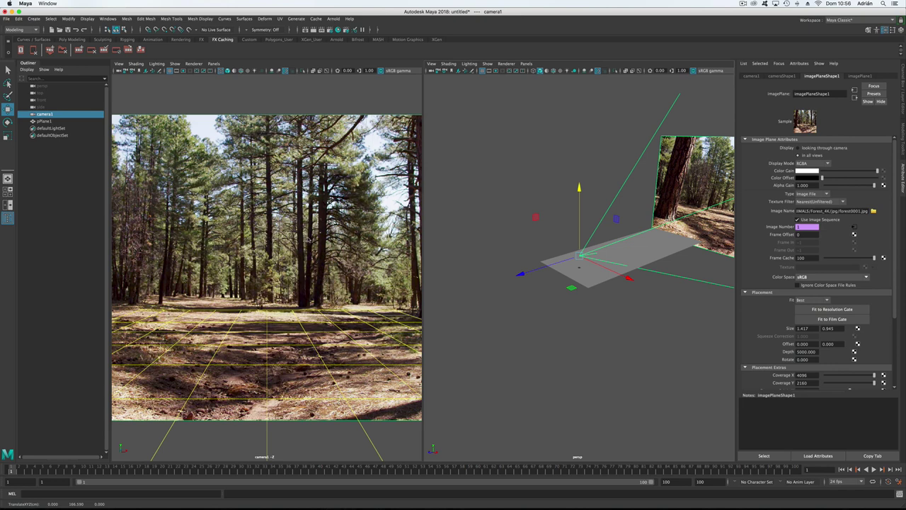
{"action": "left_click_drag", "start_coordinate": [423, 208], "coordinate": [580, 212]}
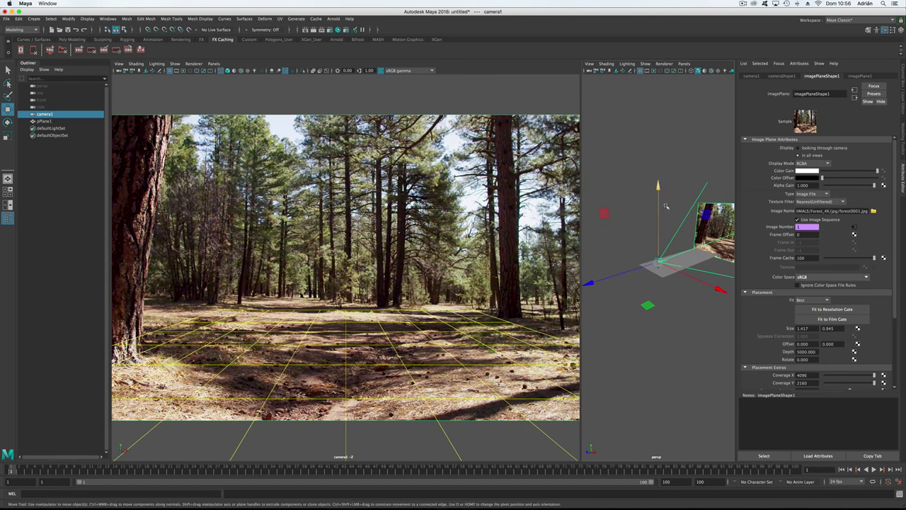
{"action": "left_click_drag", "start_coordinate": [658, 188], "coordinate": [657, 189]}
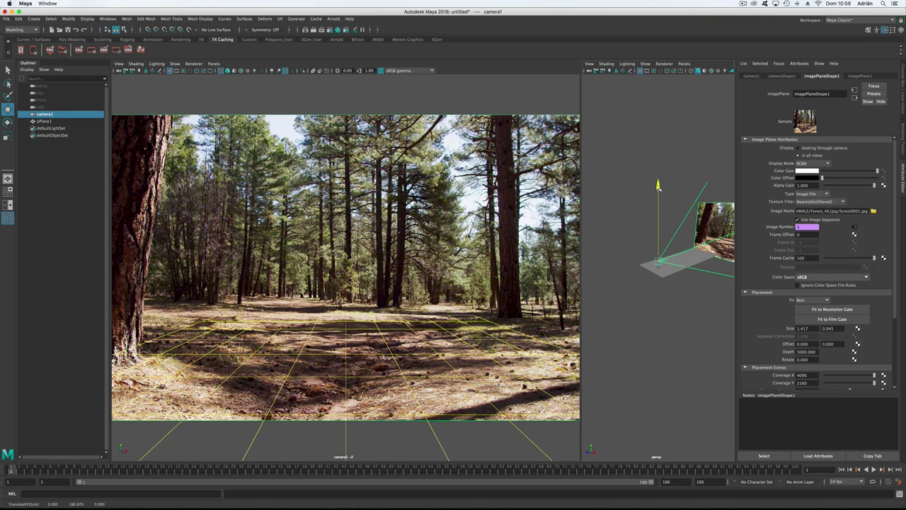
{"action": "left_click_drag", "start_coordinate": [589, 282], "coordinate": [511, 298]}
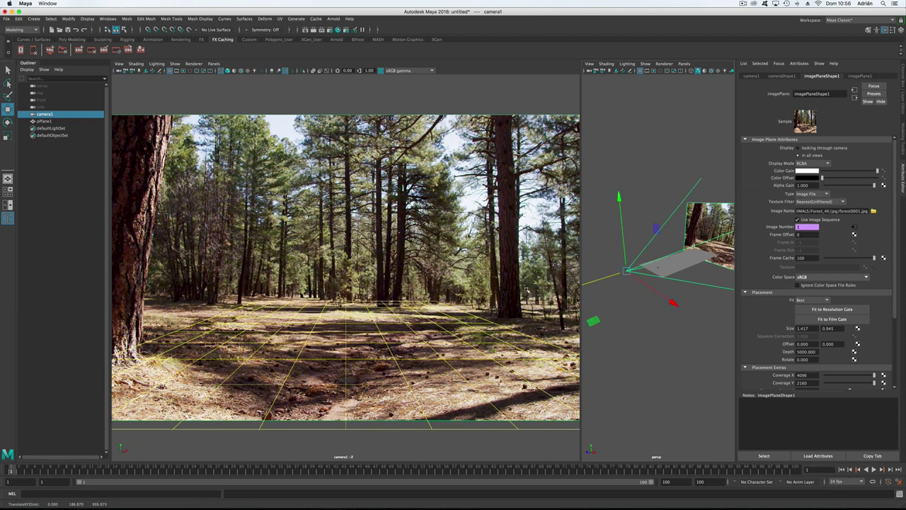
{"action": "left_click_drag", "start_coordinate": [674, 302], "coordinate": [668, 300]}
Play and scrub the timeline to frame 98 and back to frame 1 to compare the footage with the ground plane
{"action": "key", "text": "alt+v"}
{"action": "key", "text": "alt+v"}
{"action": "left_click_drag", "start_coordinate": [43, 470], "coordinate": [358, 471]}
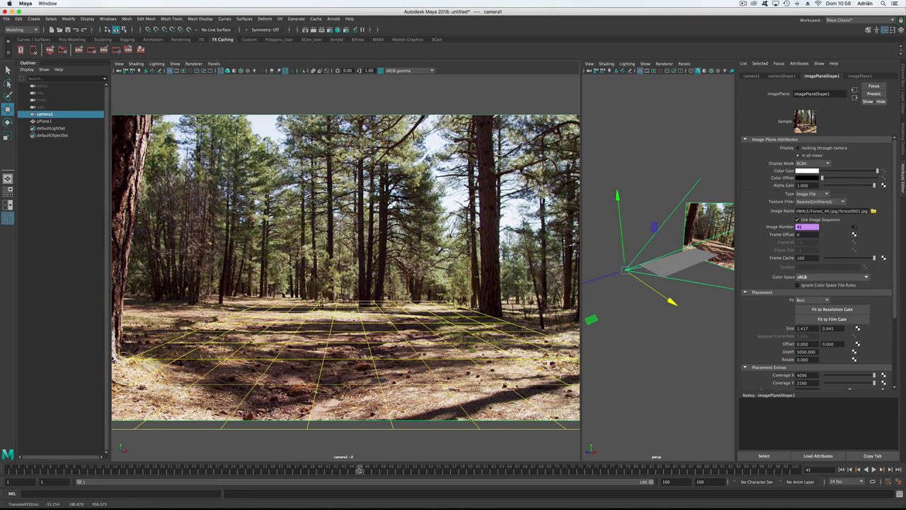
{"action": "left_click", "coordinate": [777, 470]}
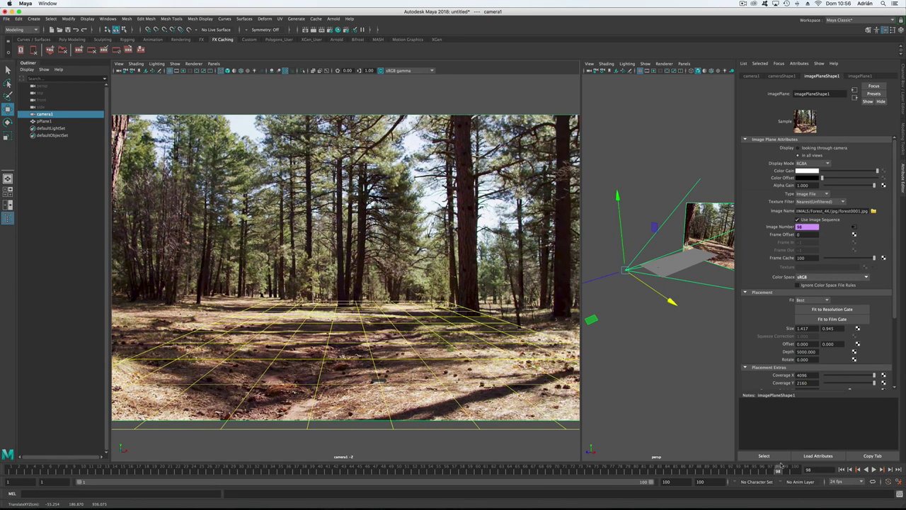
{"action": "left_click_drag", "start_coordinate": [776, 473], "coordinate": [4, 473]}
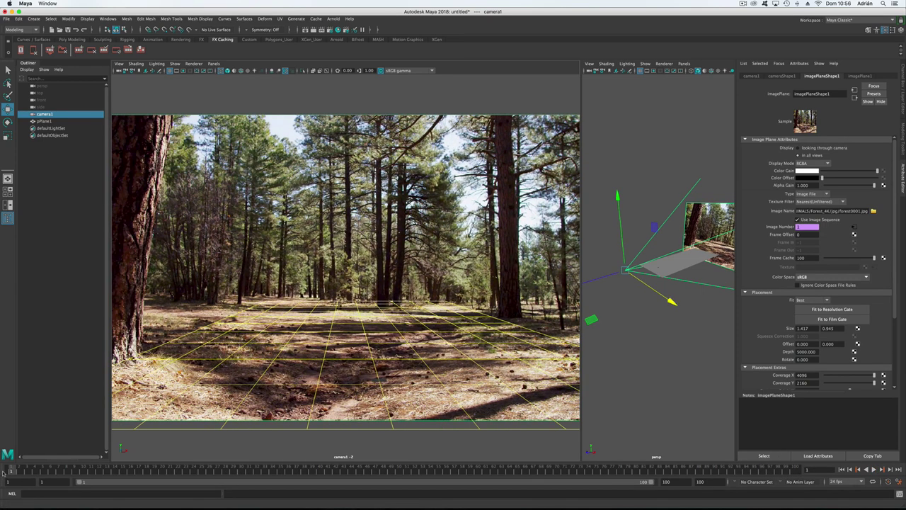
Move the ground plane toward the camera to about -431 in Z
{"action": "left_click", "coordinate": [637, 276]}
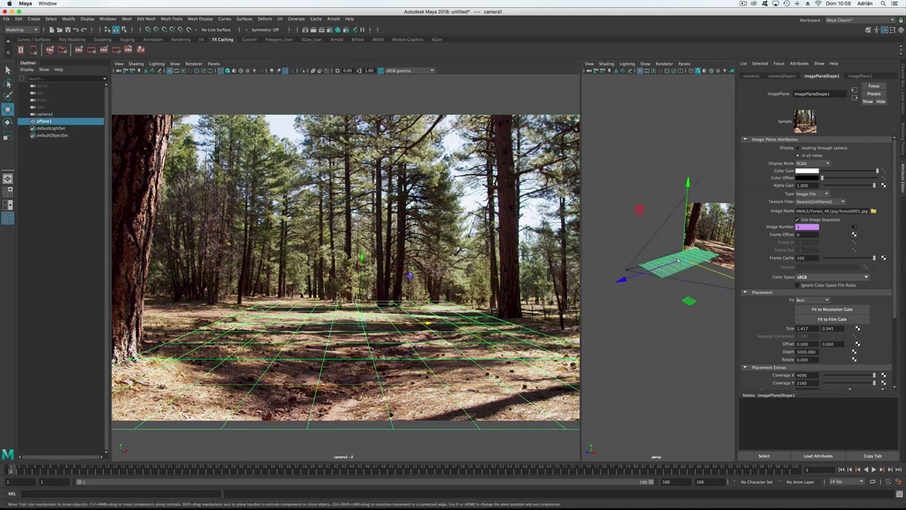
{"action": "left_click_drag", "start_coordinate": [620, 281], "coordinate": [593, 287]}
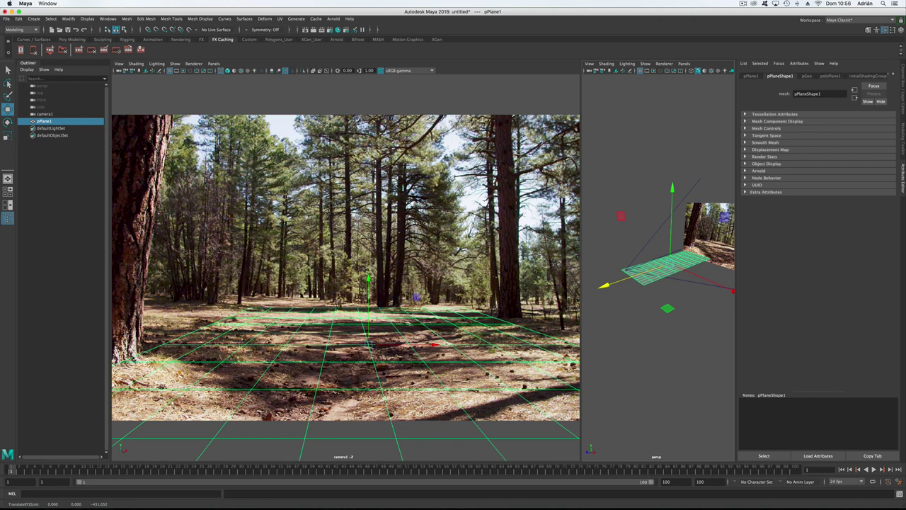
Lower camera1 slightly and tilt it so the ground plane's perspective follows the forest floor
{"action": "left_click_drag", "start_coordinate": [649, 298], "coordinate": [635, 278], "text": "alt"}
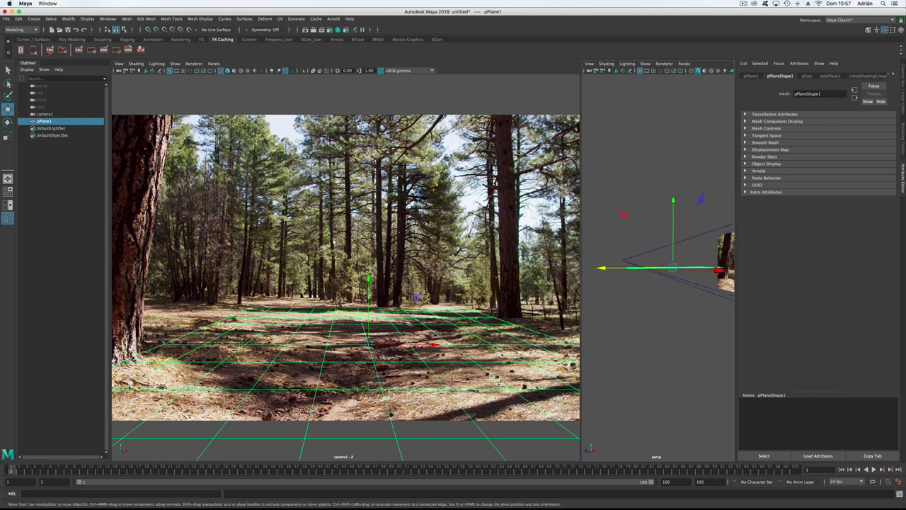
{"action": "left_click", "coordinate": [44, 114]}
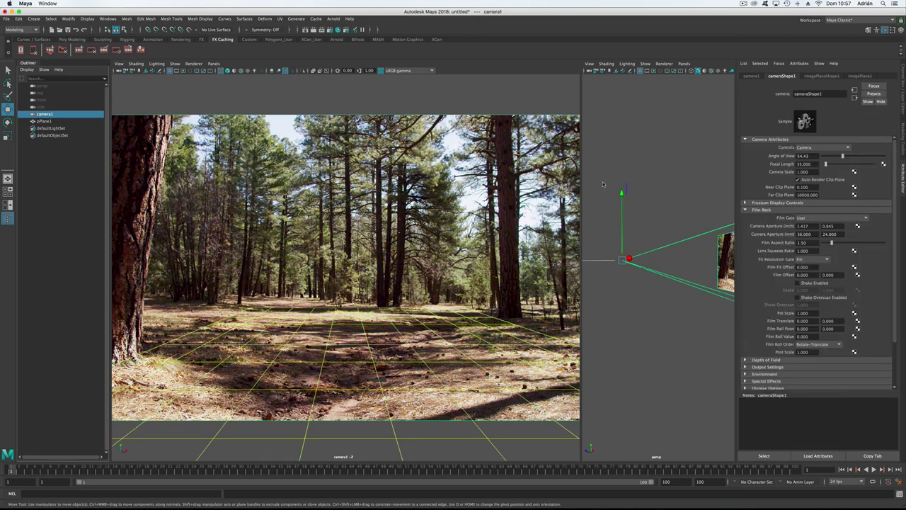
{"action": "left_click_drag", "start_coordinate": [622, 192], "coordinate": [609, 202]}
{"action": "key", "text": "e"}
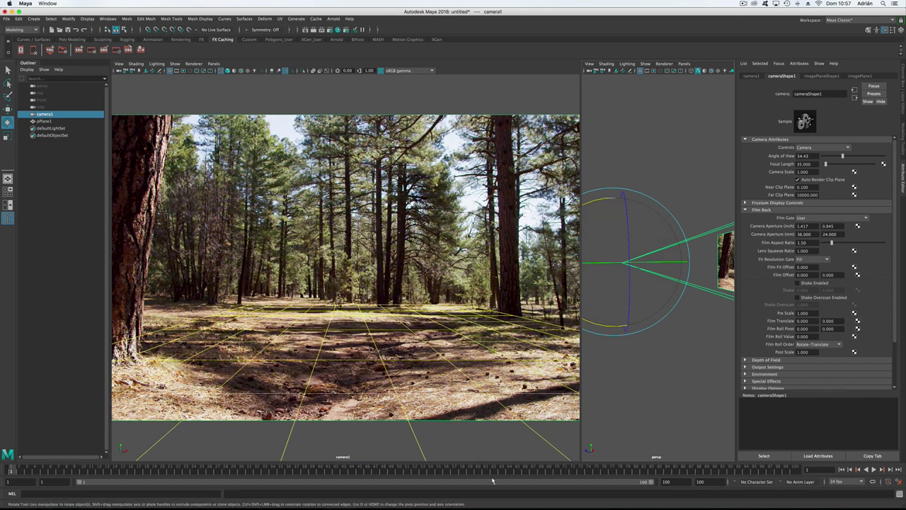
Check the tilted camera's ground alignment by scrubbing and playing the shot and viewing the camera from the side
{"action": "left_click_drag", "start_coordinate": [16, 472], "coordinate": [749, 475]}
{"action": "key", "text": "alt+v"}
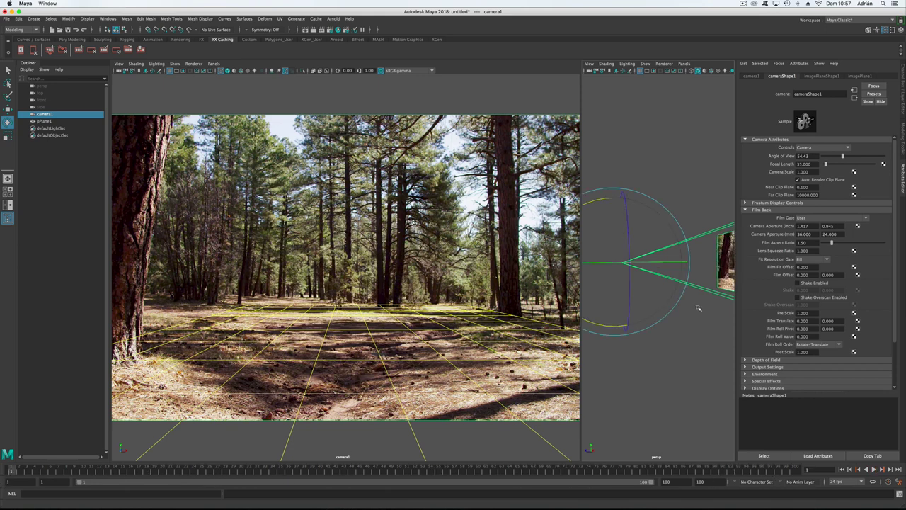
{"action": "left_click_drag", "start_coordinate": [678, 253], "coordinate": [726, 175]}
{"action": "left_click_drag", "start_coordinate": [662, 214], "coordinate": [637, 196], "text": "alt"}
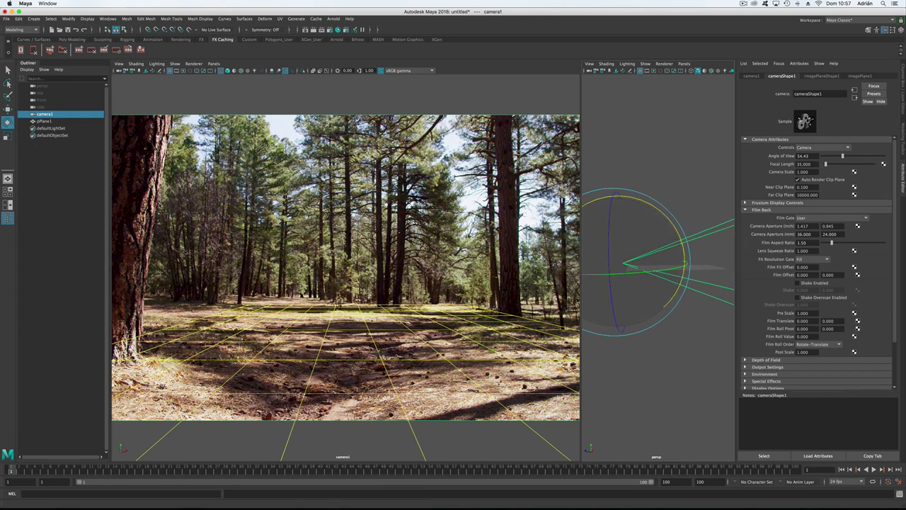
{"action": "key", "text": "w"}
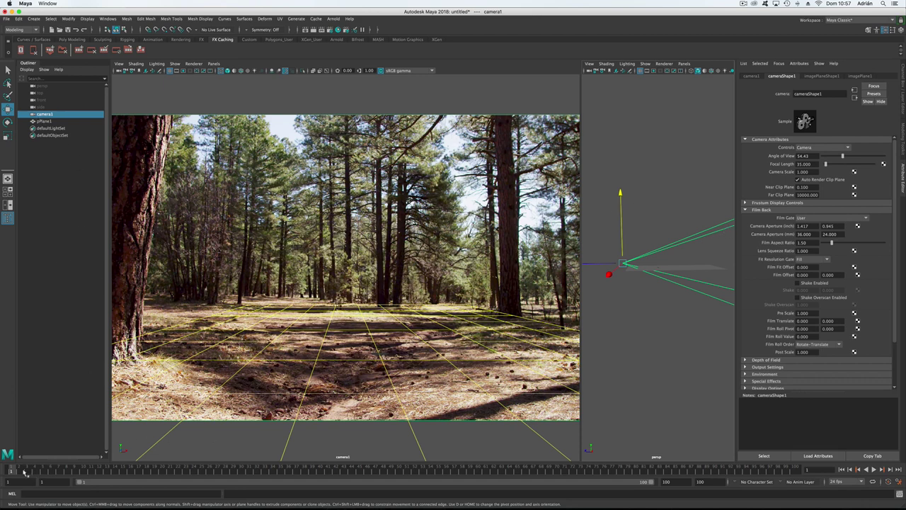
{"action": "mouse_move", "coordinate": [12, 473]}
{"action": "left_mouse_down"}
{"action": "mouse_move", "coordinate": [421, 473]}
{"action": "mouse_move", "coordinate": [305, 473]}
{"action": "mouse_move", "coordinate": [334, 474]}
{"action": "left_mouse_up"}
{"action": "left_click", "coordinate": [394, 430]}
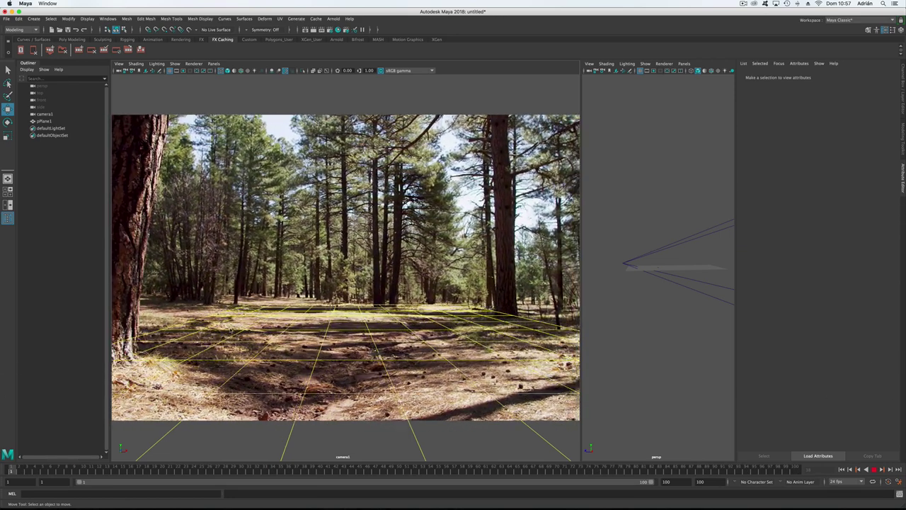
{"action": "key", "text": "Escape"}
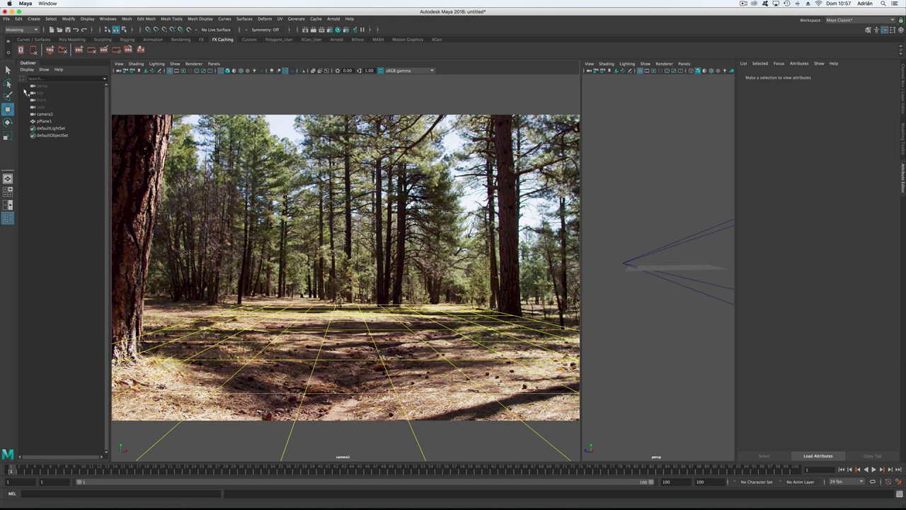
Create a NURBS circle and scale it up uniformly until it extends far beyond the ground plane
{"action": "left_click", "coordinate": [35, 20]}
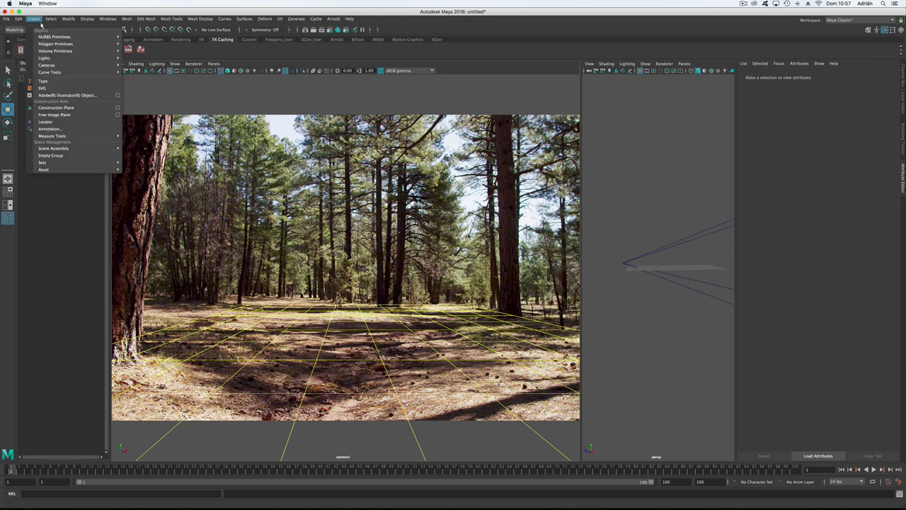
{"action": "mouse_move", "coordinate": [56, 36]}
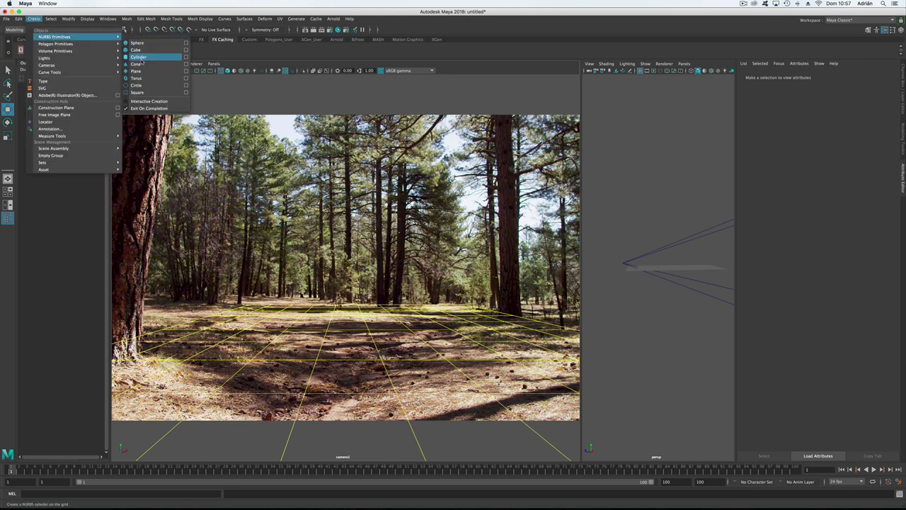
{"action": "left_click", "coordinate": [136, 85]}
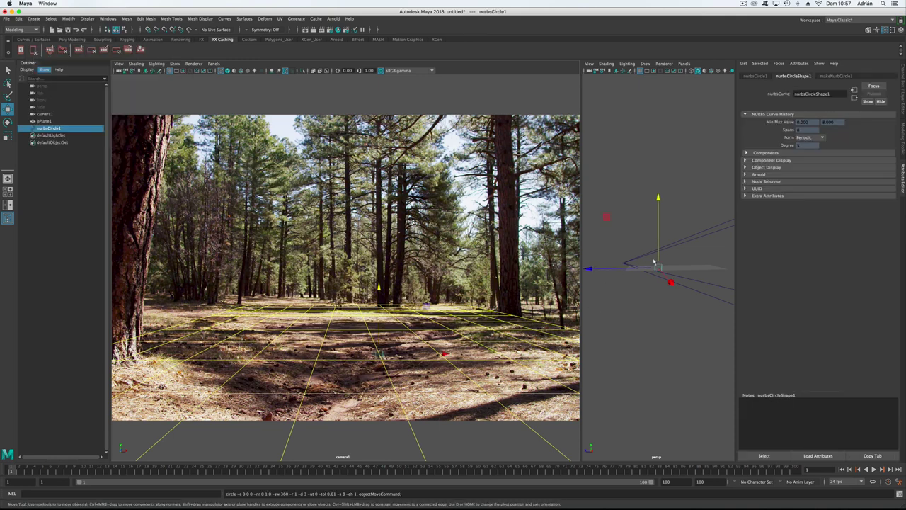
{"action": "key", "text": "space"}
{"action": "left_click_drag", "start_coordinate": [377, 260], "coordinate": [540, 290], "text": "alt"}
{"action": "key", "text": "r"}
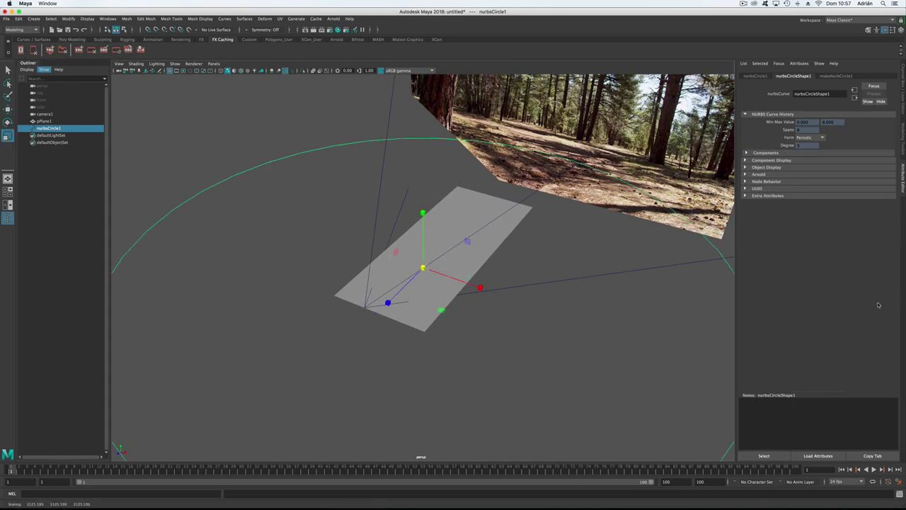
{"action": "right_click_drag", "start_coordinate": [583, 274], "coordinate": [414, 297], "text": "alt"}
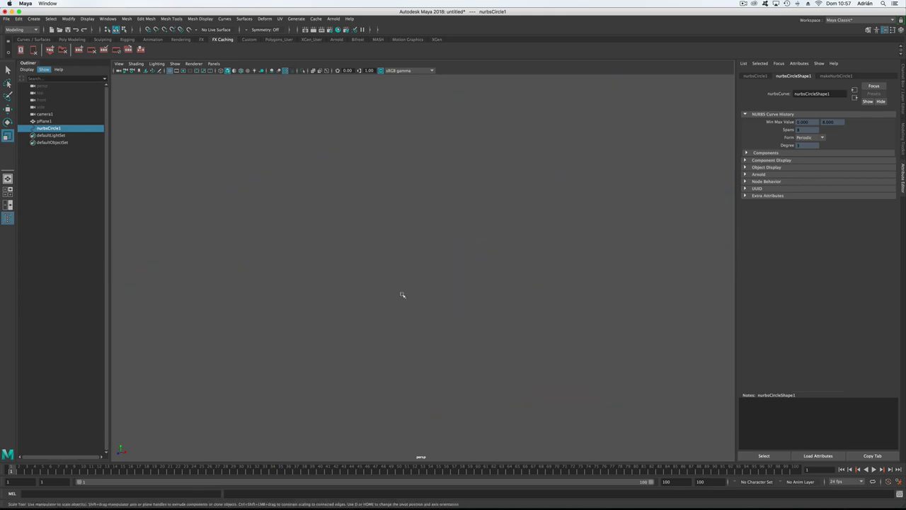
{"action": "key", "text": "f"}
{"action": "right_click_drag", "start_coordinate": [528, 305], "coordinate": [657, 299], "text": "alt"}
{"action": "left_click_drag", "start_coordinate": [423, 269], "coordinate": [821, 259]}
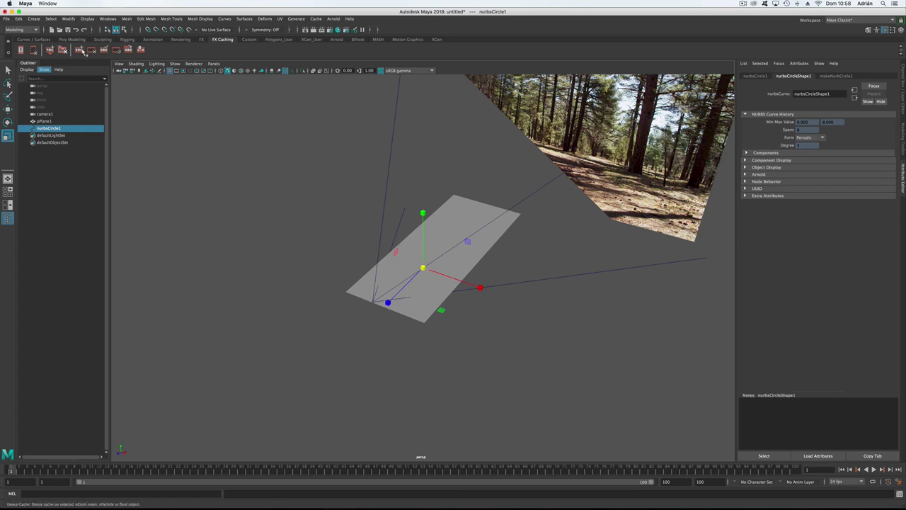
Set the persp camera's far clip plane to 100000
{"action": "left_click", "coordinate": [119, 64]}
{"action": "left_click", "coordinate": [119, 65]}
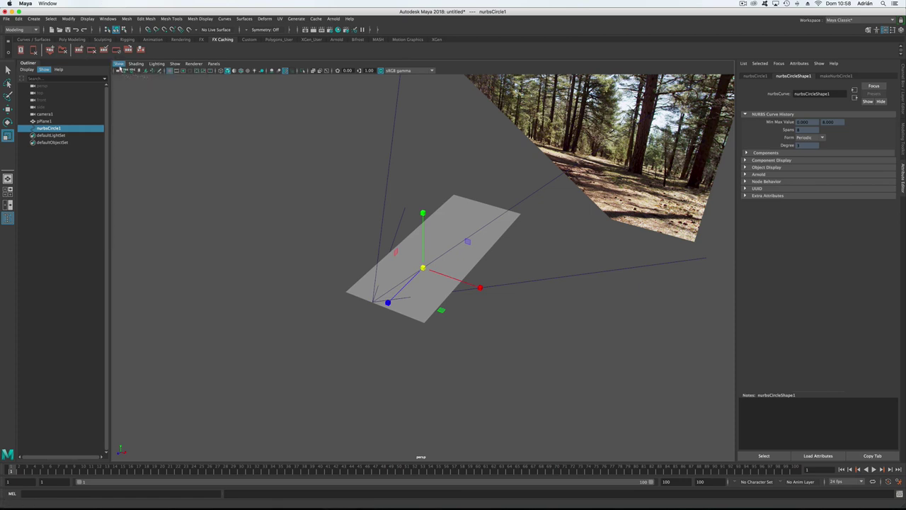
{"action": "left_click", "coordinate": [119, 64]}
{"action": "left_click", "coordinate": [124, 76]}
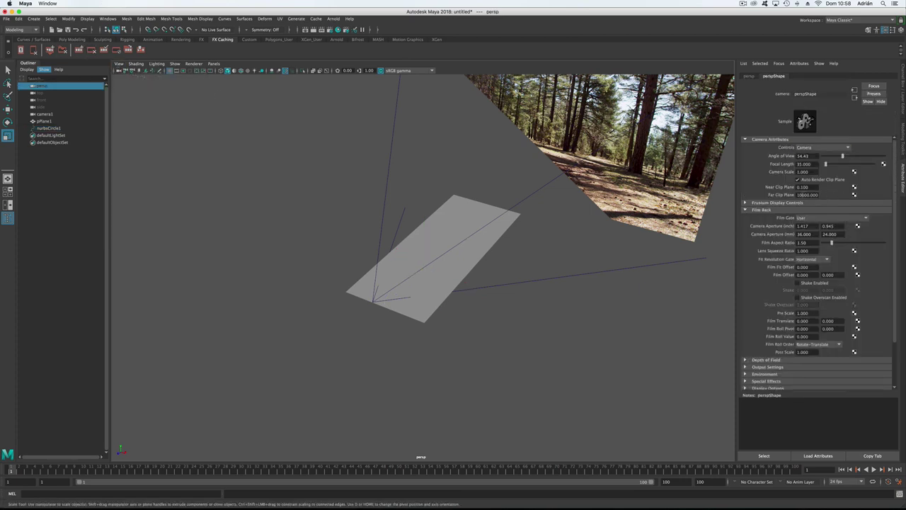
{"action": "type", "text": "0"}
{"action": "key", "text": "Return"}
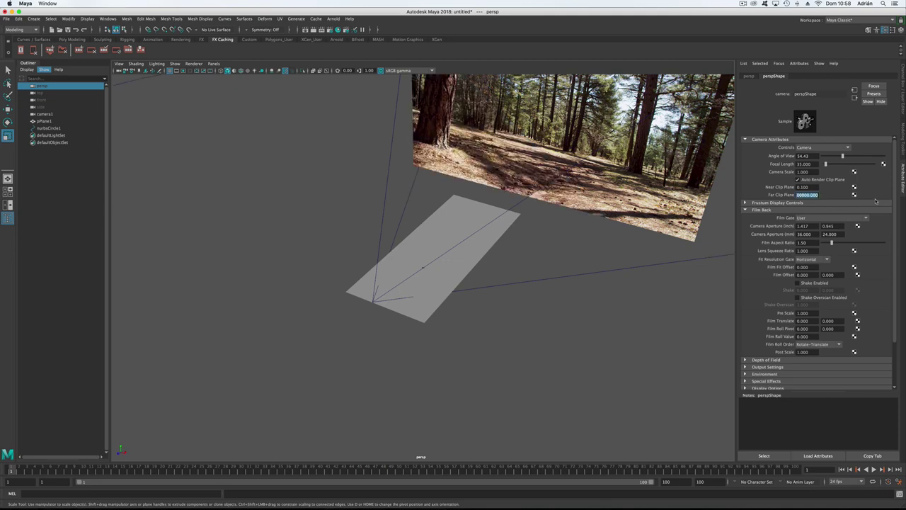
Scale the NURBS circle uniformly to about 38850 so it surrounds the whole scene as a distant horizon ring
{"action": "right_click_drag", "start_coordinate": [533, 236], "coordinate": [415, 234], "text": "alt"}
{"action": "left_click_drag", "start_coordinate": [414, 234], "coordinate": [390, 228], "text": "alt"}
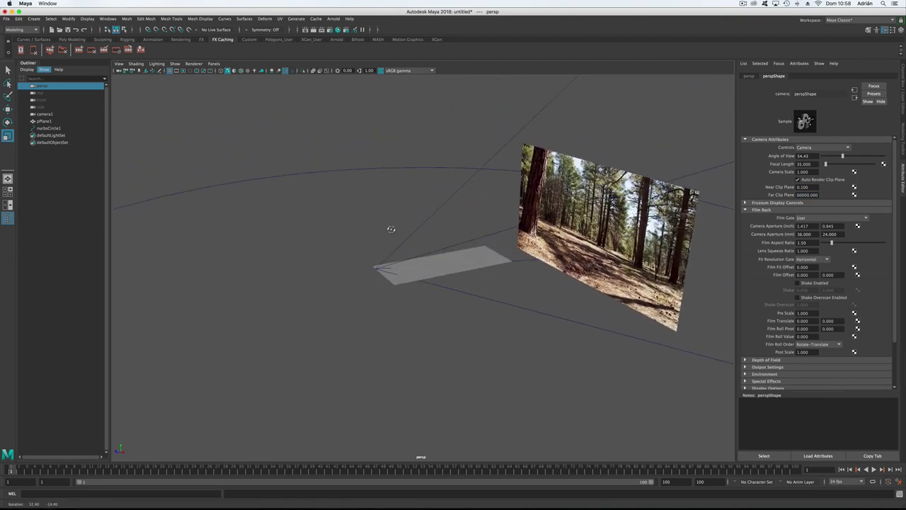
{"action": "right_click_drag", "start_coordinate": [390, 228], "coordinate": [280, 208], "text": "alt"}
{"action": "left_click", "coordinate": [316, 202]}
{"action": "left_click_drag", "start_coordinate": [422, 267], "coordinate": [625, 255]}
{"action": "right_click_drag", "start_coordinate": [598, 237], "coordinate": [470, 256], "text": "alt"}
{"action": "left_click_drag", "start_coordinate": [424, 268], "coordinate": [671, 232]}
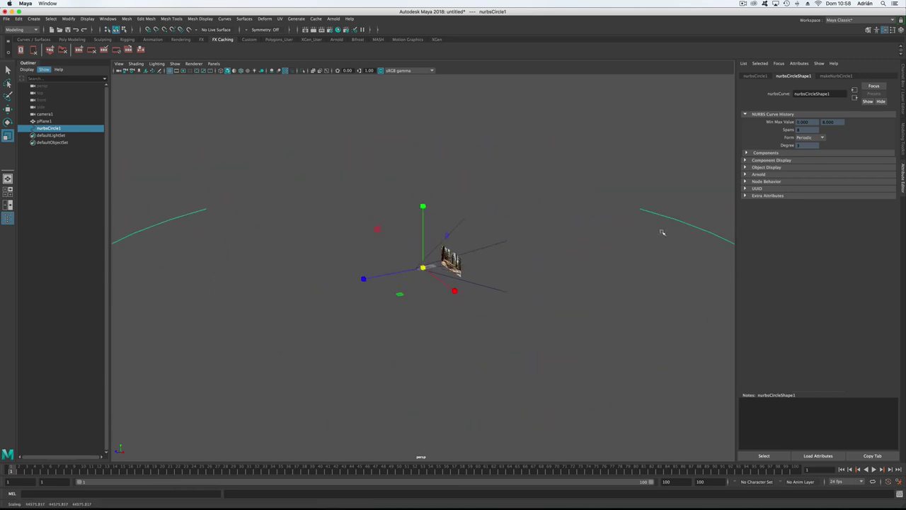
{"action": "left_click_drag", "start_coordinate": [423, 268], "coordinate": [357, 273]}
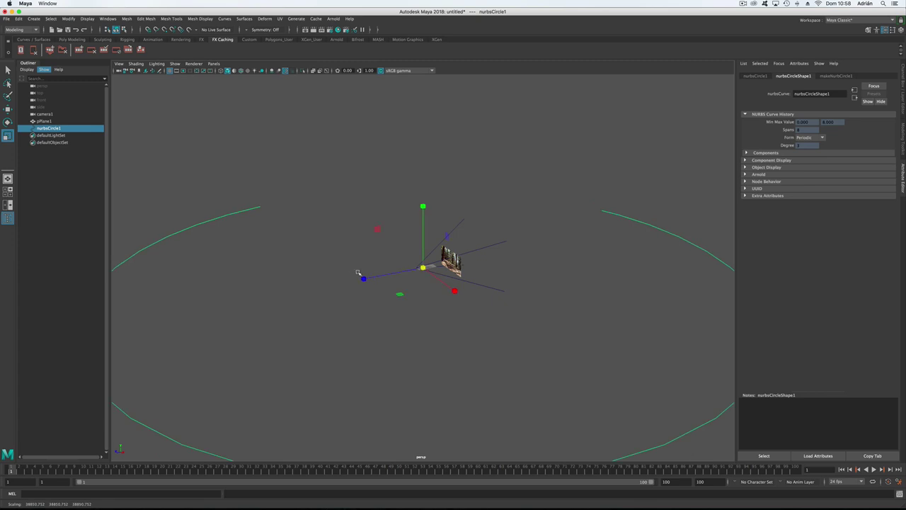
{"action": "key", "text": "space"}
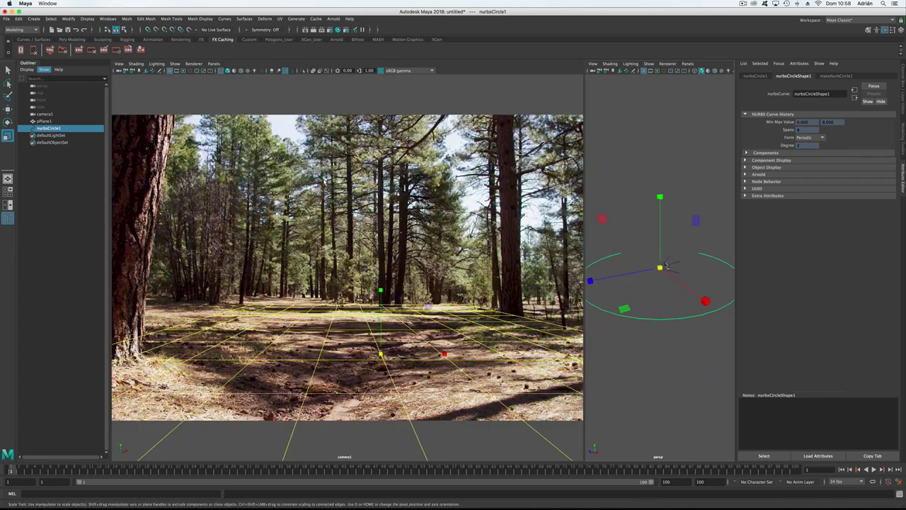
Set camera1's far clip plane to 100000
{"action": "left_click", "coordinate": [45, 121]}
{"action": "left_click", "coordinate": [49, 128]}
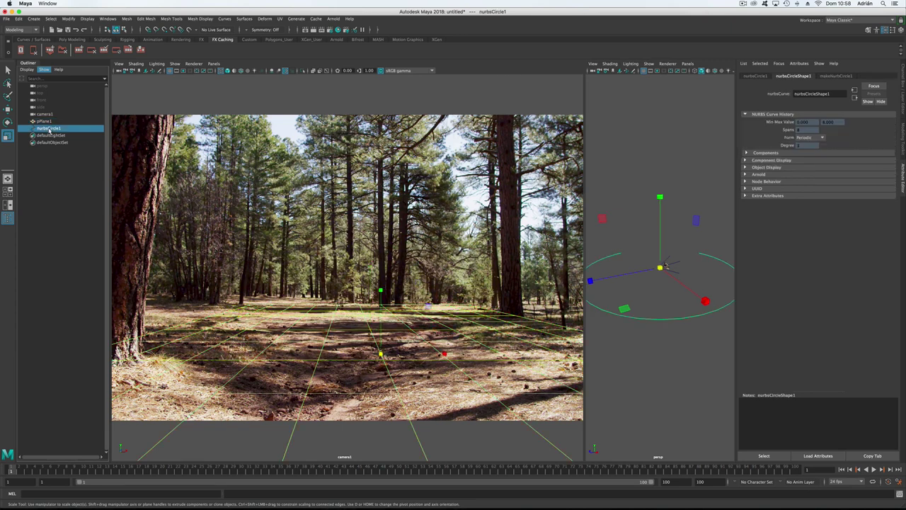
{"action": "left_click", "coordinate": [44, 114]}
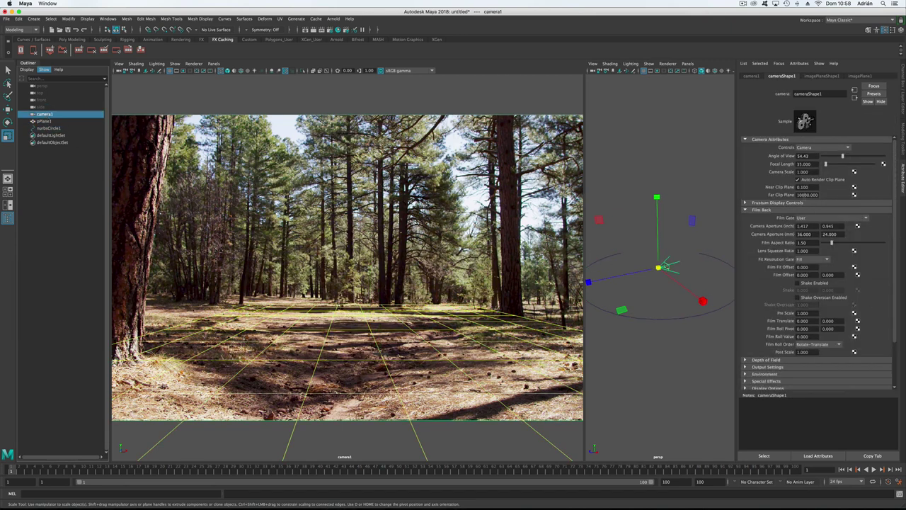
{"action": "key", "text": "Return"}
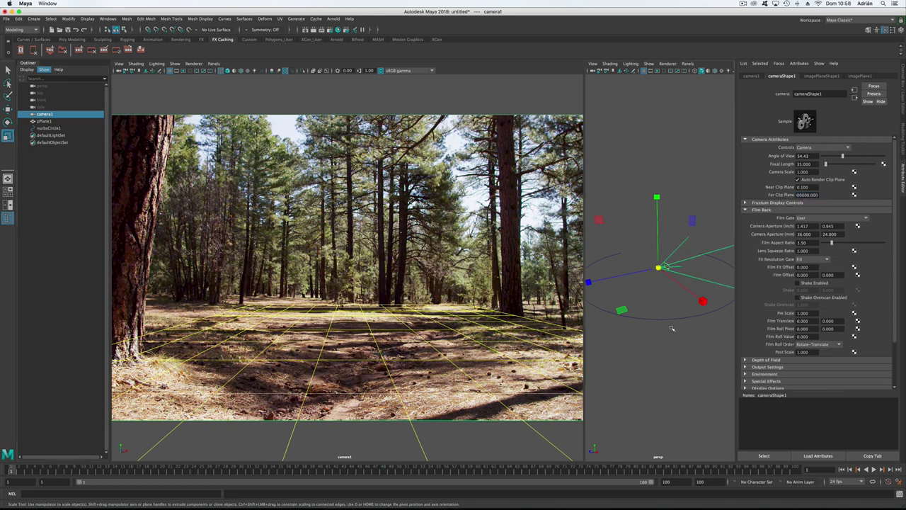
{"action": "left_click", "coordinate": [671, 319]}
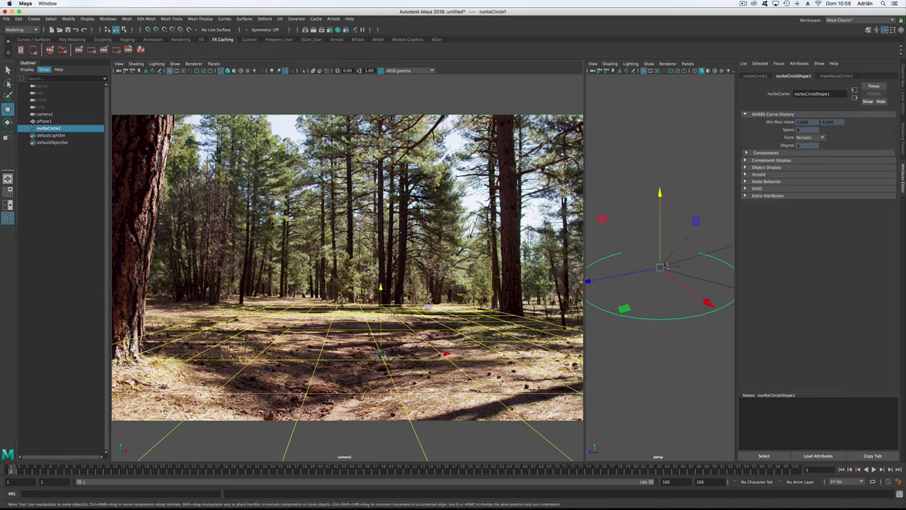
{"action": "key", "text": "w"}
{"action": "key", "text": "ctrl+z"}
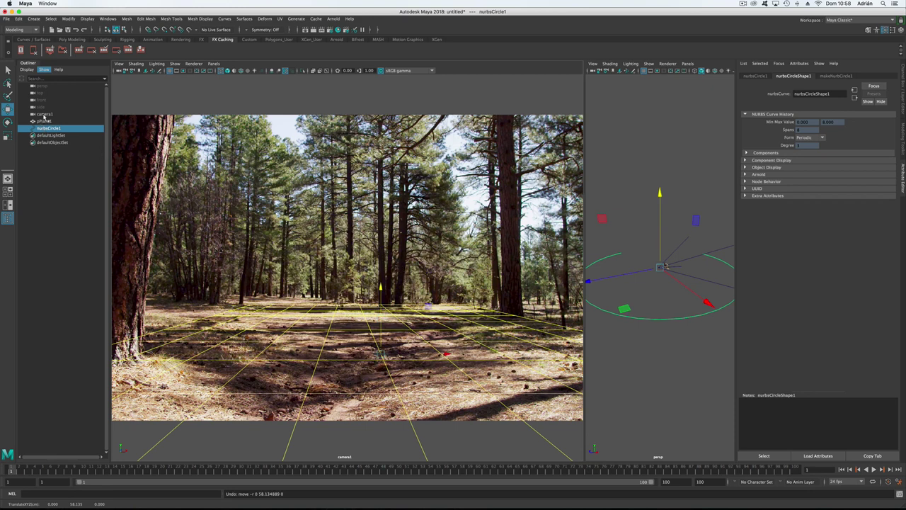
{"action": "left_click", "coordinate": [44, 121]}
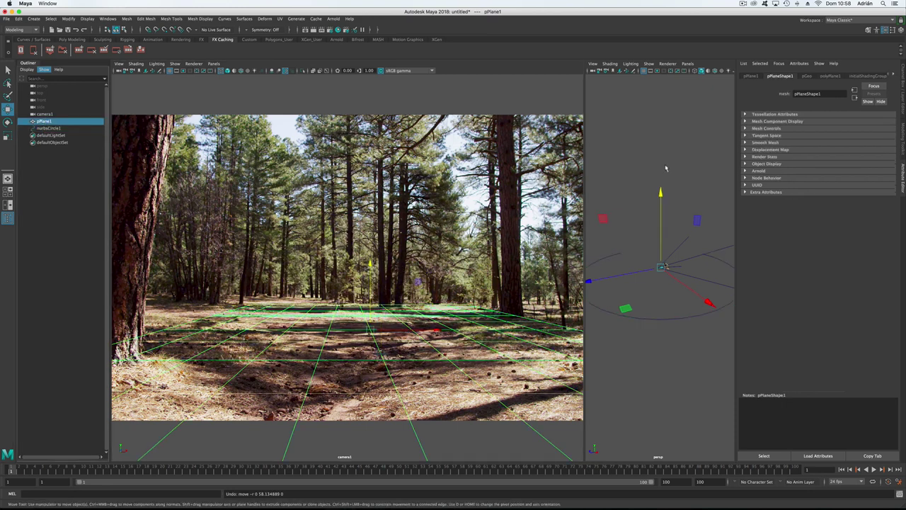
Set the depth of camera1's image plane to 20000
{"action": "left_click", "coordinate": [46, 114]}
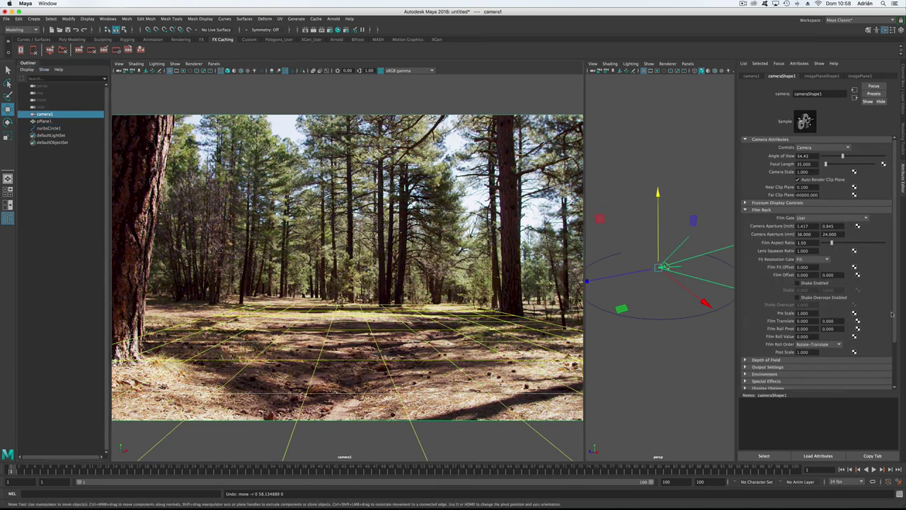
{"action": "scroll", "coordinate": [833, 263], "scroll_direction": "down", "scroll_amount": 3}
{"action": "scroll", "coordinate": [833, 263], "scroll_direction": "up", "scroll_amount": 3}
{"action": "left_click", "coordinate": [822, 76]}
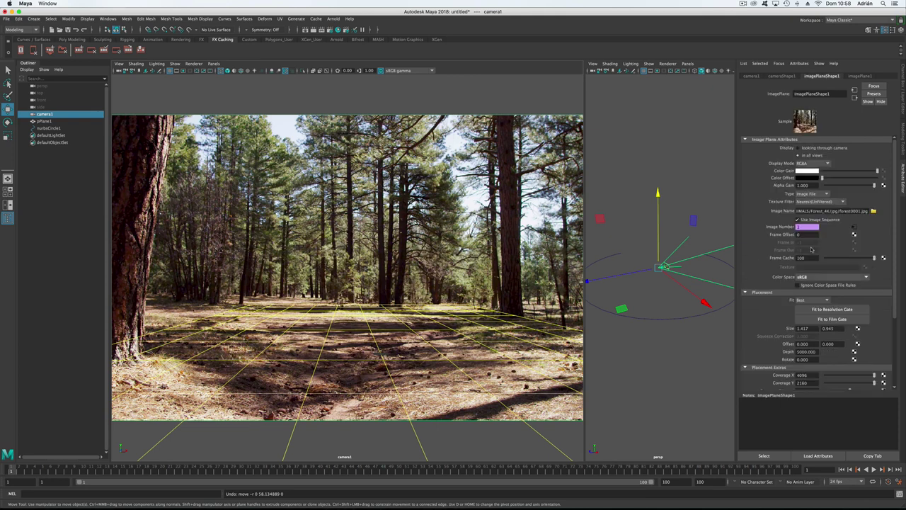
{"action": "scroll", "coordinate": [774, 316], "scroll_direction": "down", "scroll_amount": 3}
{"action": "left_click", "coordinate": [807, 288]}
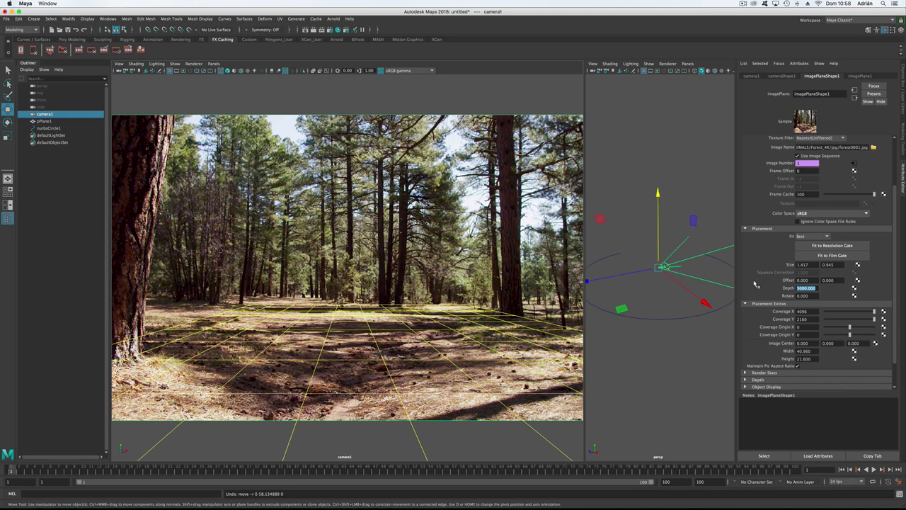
{"action": "type", "text": "20000"}
{"action": "key", "text": "Return"}
{"action": "scroll", "coordinate": [860, 189], "scroll_direction": "up", "scroll_amount": 3}
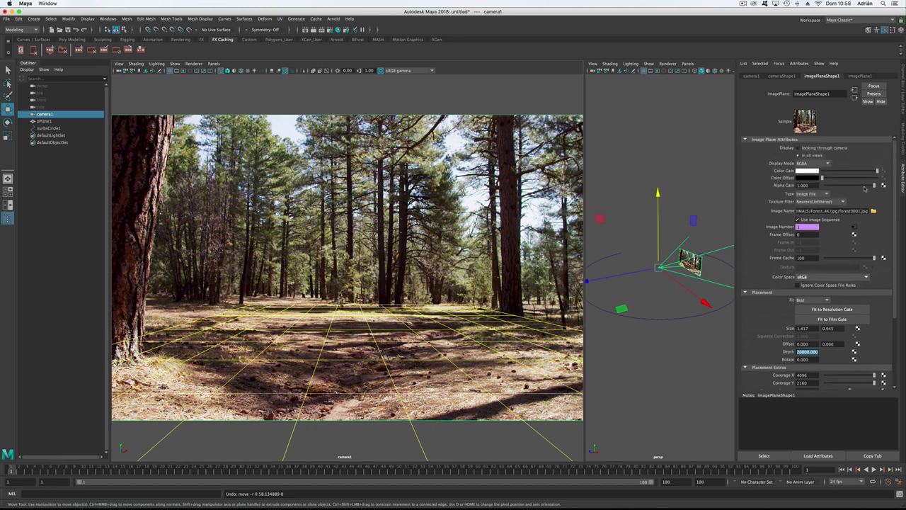
Set the image plane's depth to 50000, using a temporary alpha gain of 0.515 and restoring it to 1
{"action": "left_click_drag", "start_coordinate": [872, 189], "coordinate": [850, 188]}
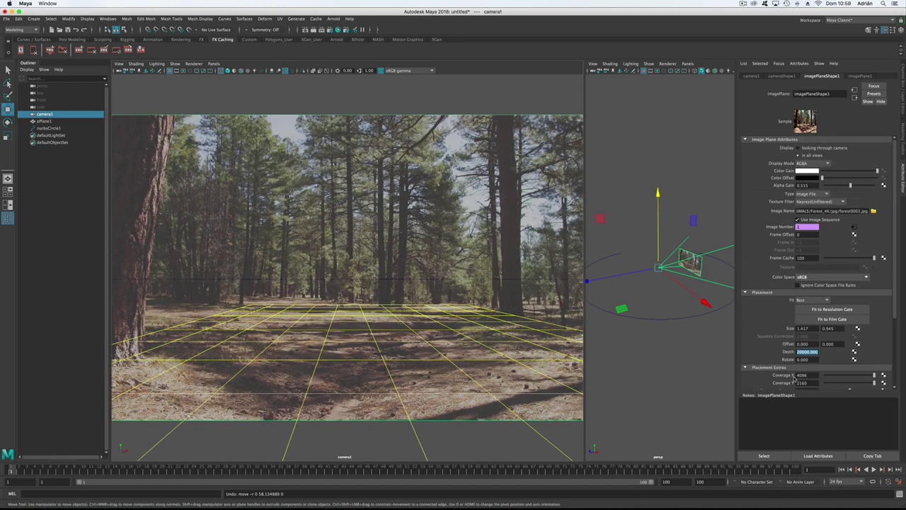
{"action": "double_click", "coordinate": [807, 352]}
{"action": "type", "text": "5000.0"}
{"action": "key", "text": "Return"}
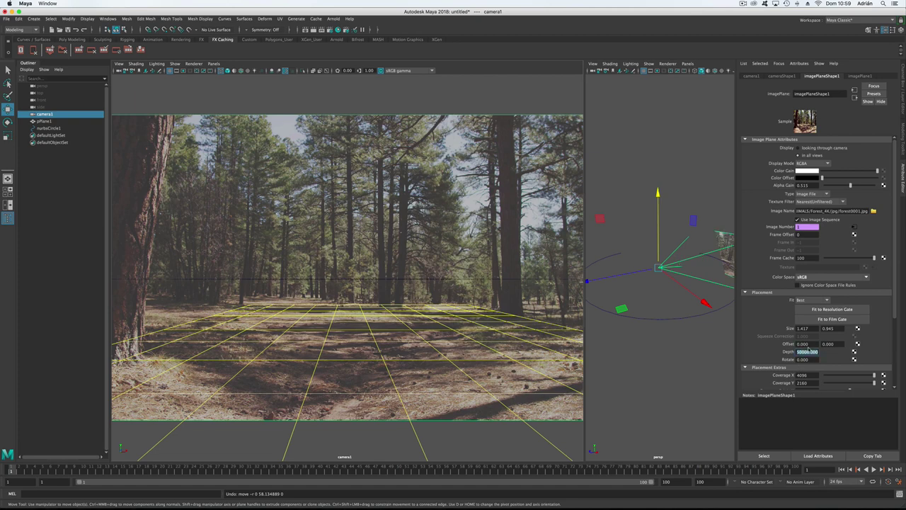
{"action": "left_click_drag", "start_coordinate": [851, 186], "coordinate": [875, 186]}
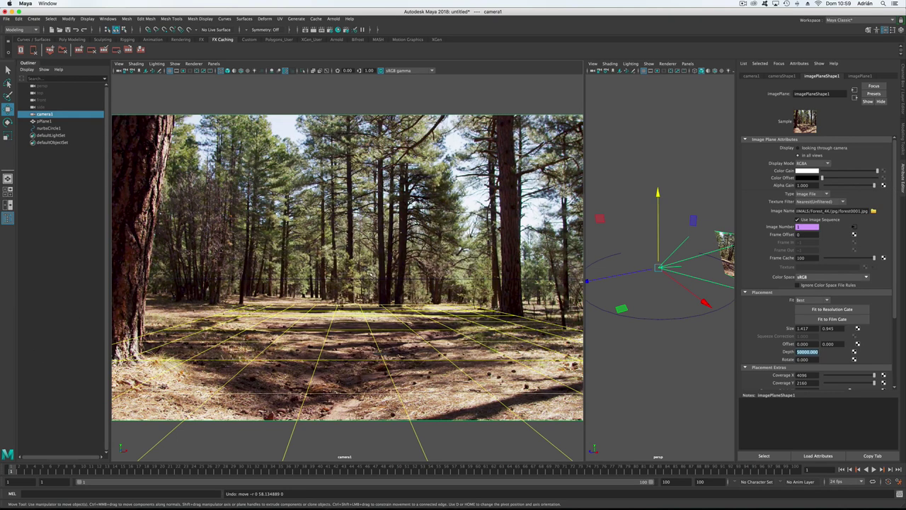
{"action": "left_click", "coordinate": [50, 114]}
{"action": "key", "text": "e"}
{"action": "left_click_drag", "start_coordinate": [638, 214], "coordinate": [660, 250]}
{"action": "right_click_drag", "start_coordinate": [660, 250], "coordinate": [615, 242], "text": "alt"}
{"action": "key", "text": "f"}
{"action": "left_click_drag", "start_coordinate": [615, 242], "coordinate": [626, 226], "text": "alt"}
{"action": "key", "text": "ctrl+z"}
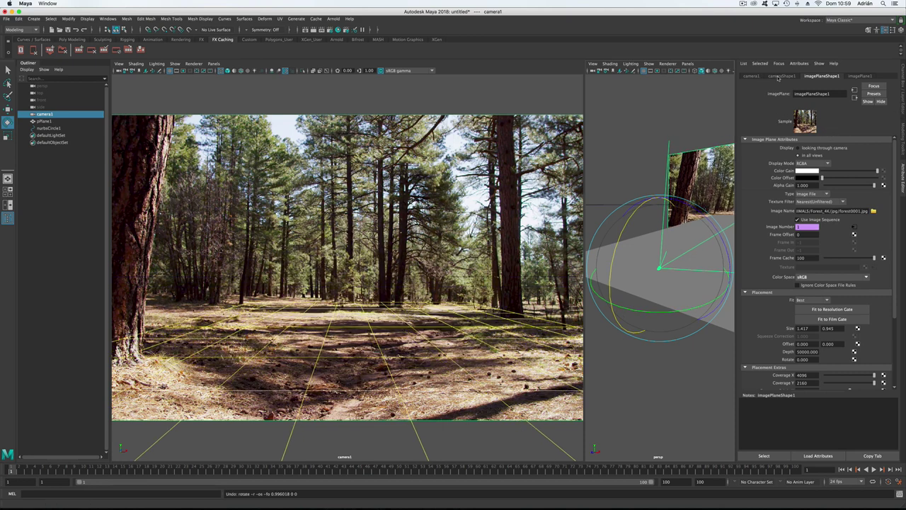
Tilt camera1 to about 1.99 degrees in X while comparing the ground plane with the forest floor
{"action": "left_click", "coordinate": [751, 75]}
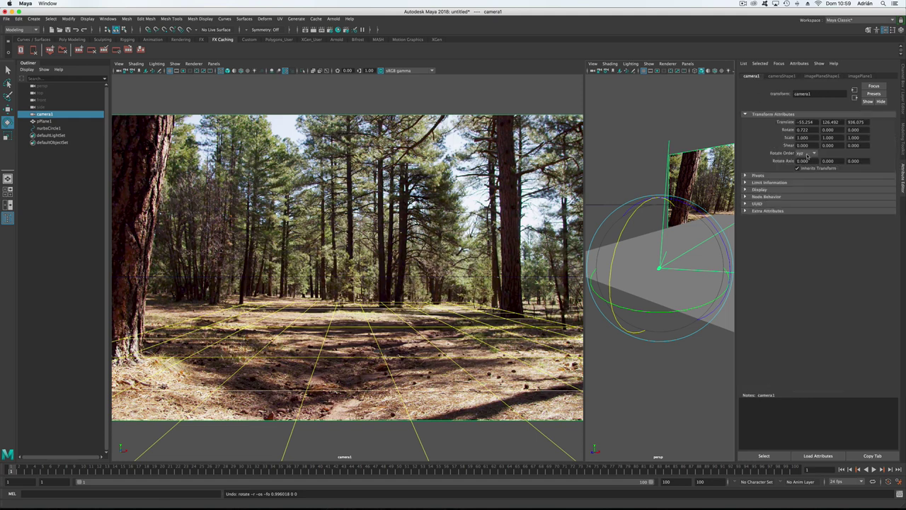
{"action": "left_click", "coordinate": [807, 121]}
{"action": "mouse_move", "coordinate": [814, 122]}
{"action": "left_mouse_down"}
{"action": "mouse_move", "coordinate": [795, 123]}
{"action": "mouse_move", "coordinate": [828, 123]}
{"action": "left_mouse_up"}
{"action": "left_click", "coordinate": [815, 122]}
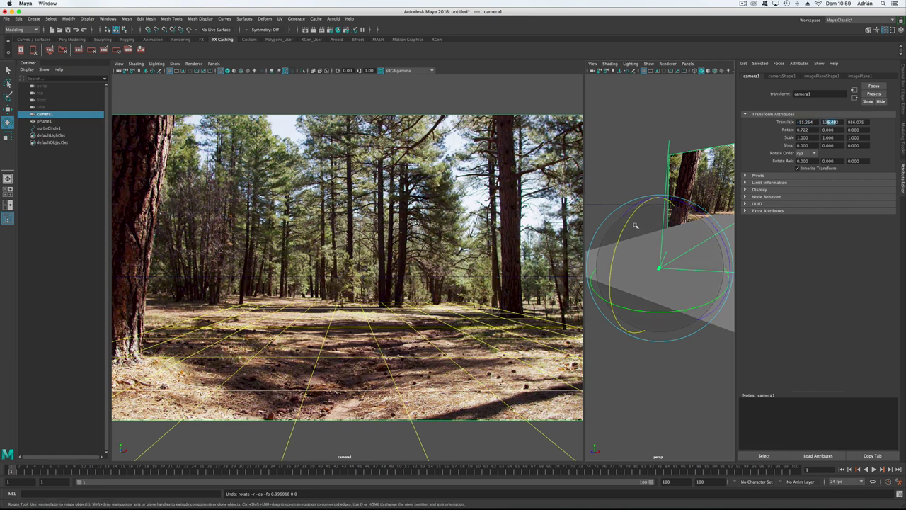
{"action": "left_click_drag", "start_coordinate": [625, 226], "coordinate": [625, 229]}
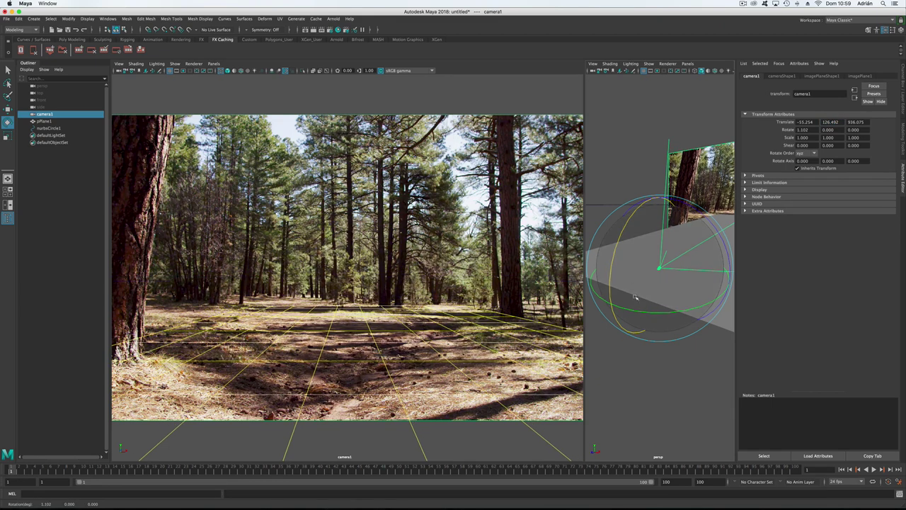
{"action": "left_click_drag", "start_coordinate": [619, 270], "coordinate": [614, 268]}
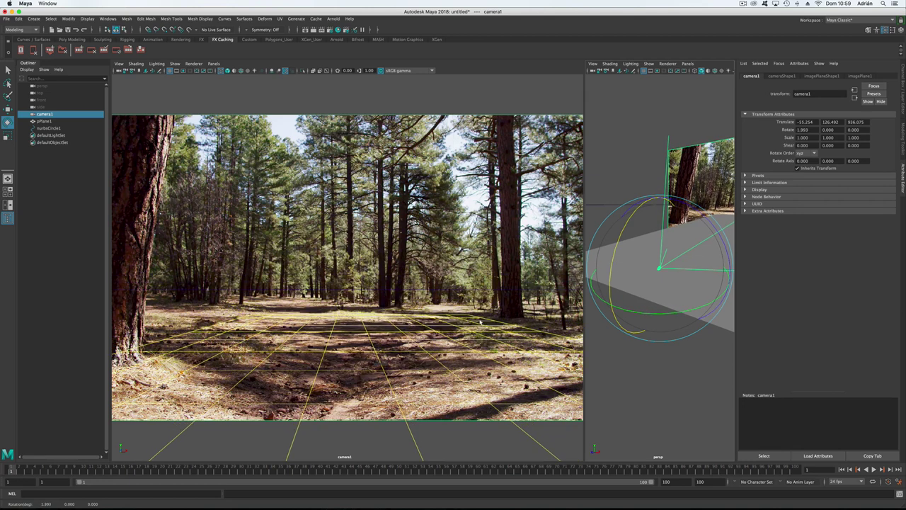
Move the ground plane's pivot to a vertex on its edge nearest the camera, using vertex snapping
{"action": "left_click", "coordinate": [384, 357]}
{"action": "left_click", "coordinate": [371, 340]}
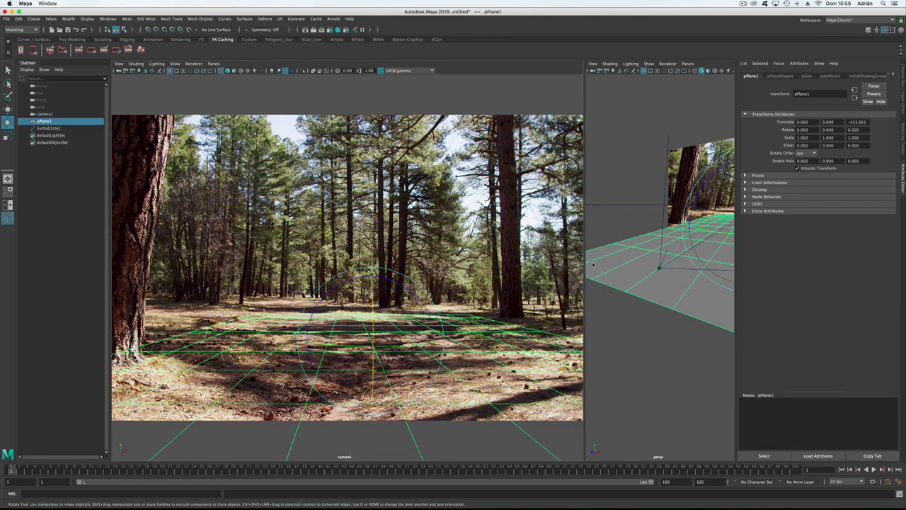
{"action": "left_click_drag", "start_coordinate": [654, 303], "coordinate": [677, 311], "text": "alt"}
{"action": "right_click_drag", "start_coordinate": [678, 311], "coordinate": [605, 298], "text": "alt"}
{"action": "left_click_drag", "start_coordinate": [604, 297], "coordinate": [612, 287], "text": "alt"}
{"action": "key", "text": "f"}
{"action": "left_click_drag", "start_coordinate": [667, 278], "coordinate": [625, 283], "text": "alt"}
{"action": "right_click_drag", "start_coordinate": [625, 283], "coordinate": [587, 261], "text": "alt"}
{"action": "middle_click_drag", "start_coordinate": [641, 270], "coordinate": [647, 271], "text": "alt"}
{"action": "mouse_move", "coordinate": [647, 272]}
{"action": "right_mouse_down", "text": "alt"}
{"action": "mouse_move", "coordinate": [684, 273]}
{"action": "mouse_move", "coordinate": [655, 274]}
{"action": "right_mouse_up", "text": "alt"}
{"action": "key", "text": "w"}
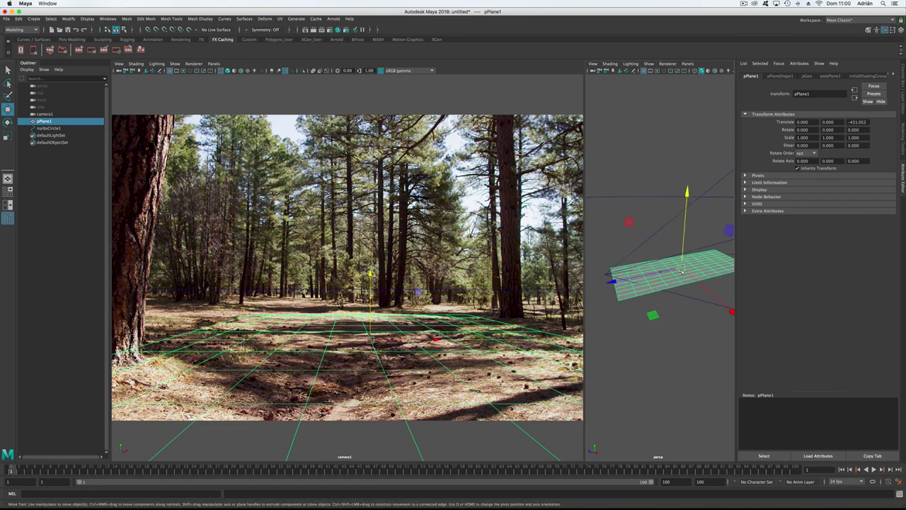
{"action": "left_click", "coordinate": [682, 268]}
{"action": "key", "text": "d"}
{"action": "key", "text": "v"}
{"action": "left_click_drag", "start_coordinate": [680, 267], "coordinate": [618, 301]}
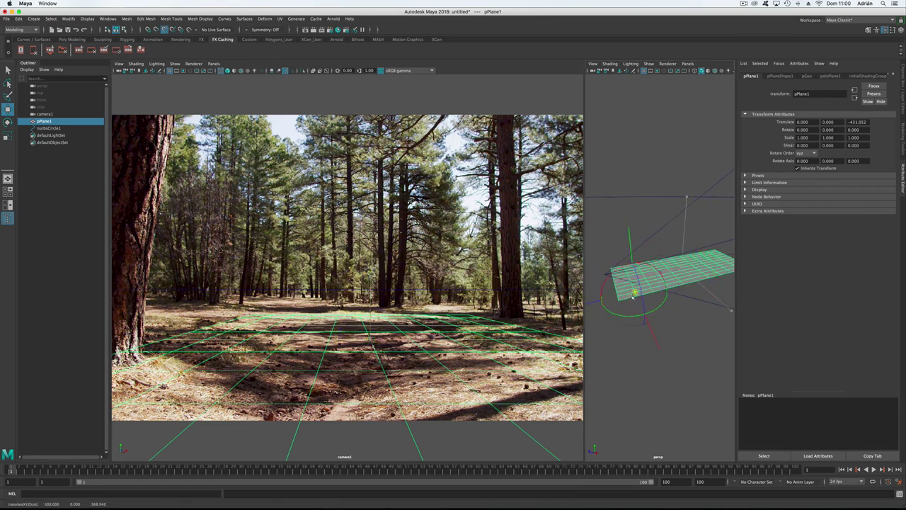
Try stretching the ground plane along Z to a scale of about 13.9 toward the horizon, and undo the stretch
{"action": "key", "text": "r"}
{"action": "right_click_drag", "start_coordinate": [715, 300], "coordinate": [633, 298], "text": "alt"}
{"action": "mouse_move", "coordinate": [634, 292]}
{"action": "left_mouse_down", "text": "alt"}
{"action": "mouse_move", "coordinate": [658, 291]}
{"action": "mouse_move", "coordinate": [584, 293]}
{"action": "mouse_move", "coordinate": [640, 304]}
{"action": "left_mouse_up", "text": "alt"}
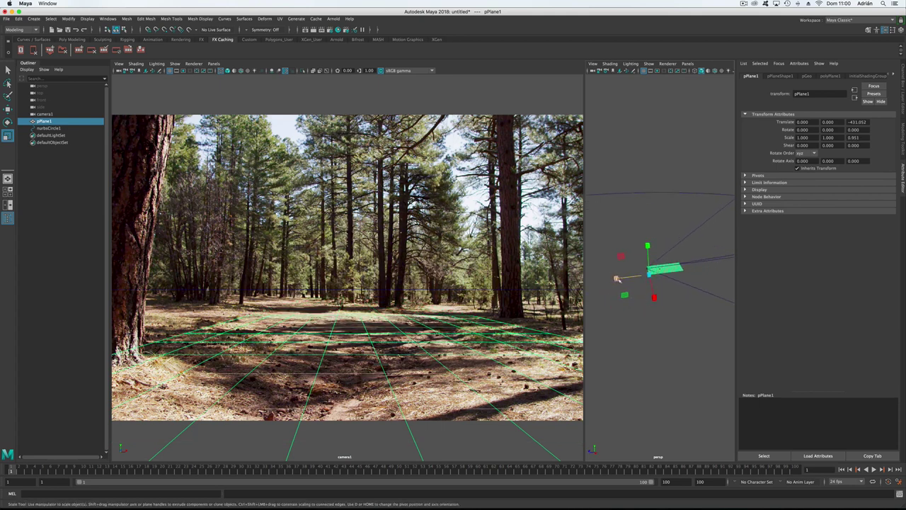
{"action": "right_click_drag", "start_coordinate": [686, 294], "coordinate": [667, 292], "text": "alt"}
{"action": "middle_click_drag", "start_coordinate": [668, 292], "coordinate": [651, 307], "text": "alt"}
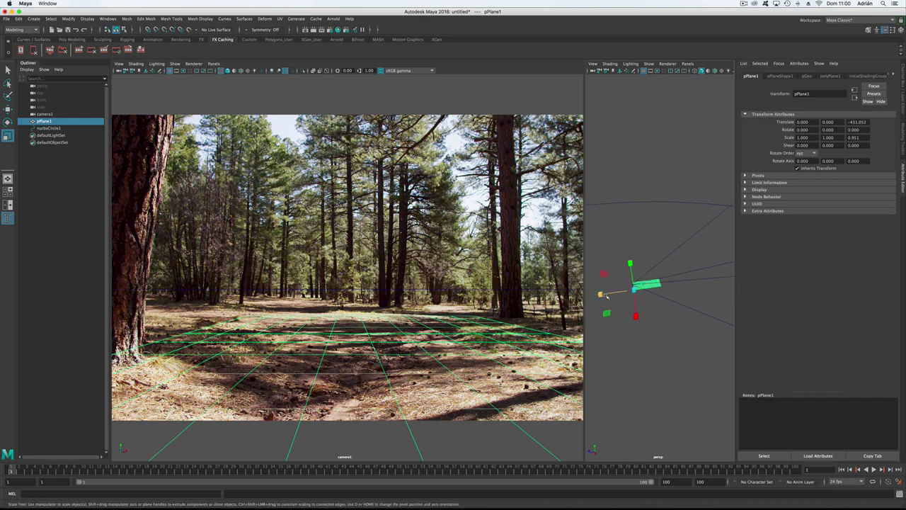
{"action": "left_click_drag", "start_coordinate": [600, 295], "coordinate": [150, 305]}
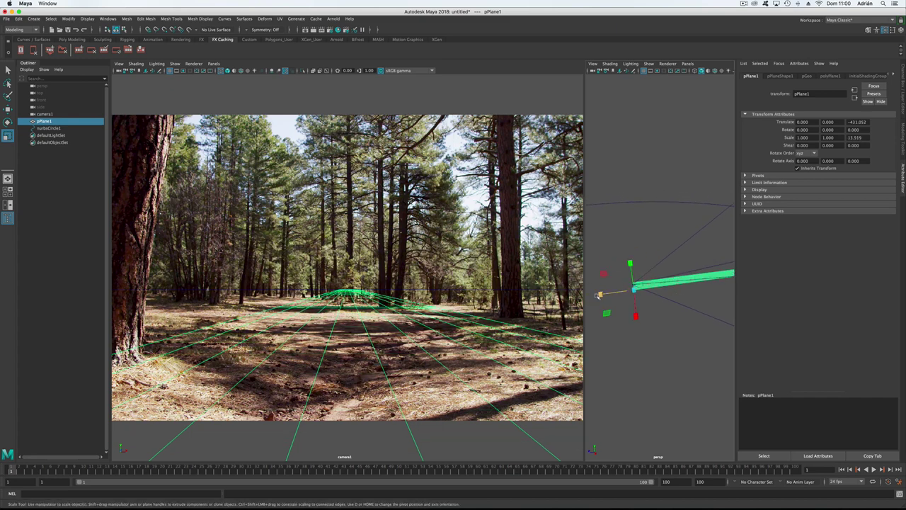
{"action": "left_click_drag", "start_coordinate": [600, 294], "coordinate": [747, 302]}
{"action": "key", "text": "super+z"}
{"action": "key", "text": "super+z"}
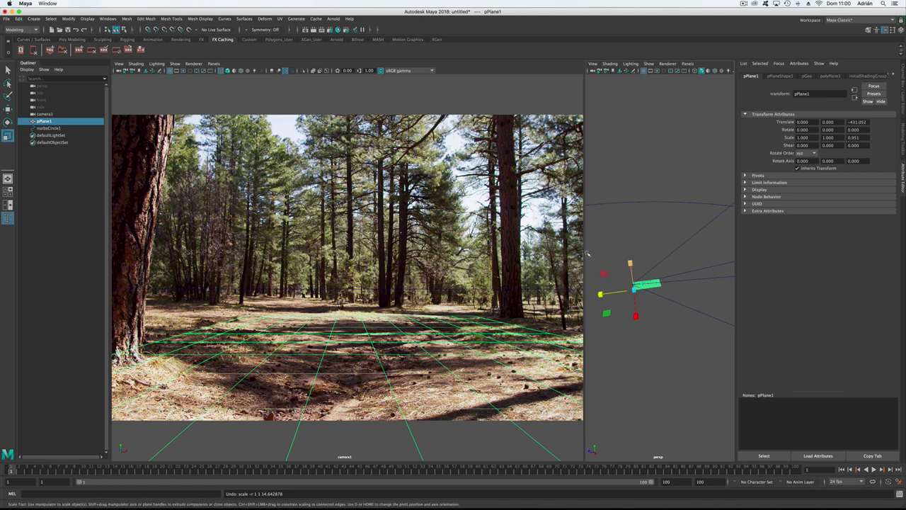
Tilt camera1 to about 2.445 degrees in X against the forest floor
{"action": "left_click", "coordinate": [45, 114]}
{"action": "scroll", "coordinate": [658, 269], "scroll_direction": "down", "scroll_amount": 5}
{"action": "left_click_drag", "start_coordinate": [657, 269], "coordinate": [692, 253], "text": "alt"}
{"action": "left_click_drag", "start_coordinate": [711, 299], "coordinate": [684, 269], "text": "alt"}
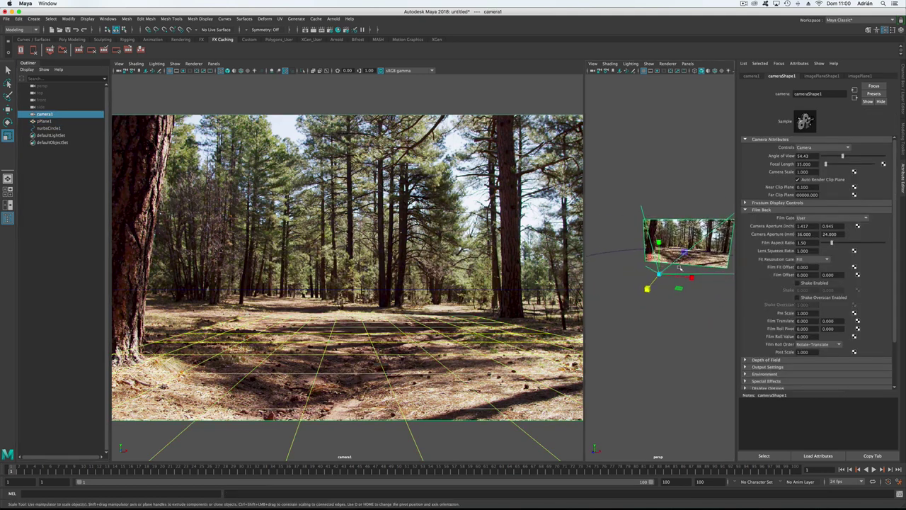
{"action": "key", "text": "e"}
{"action": "key", "text": "f"}
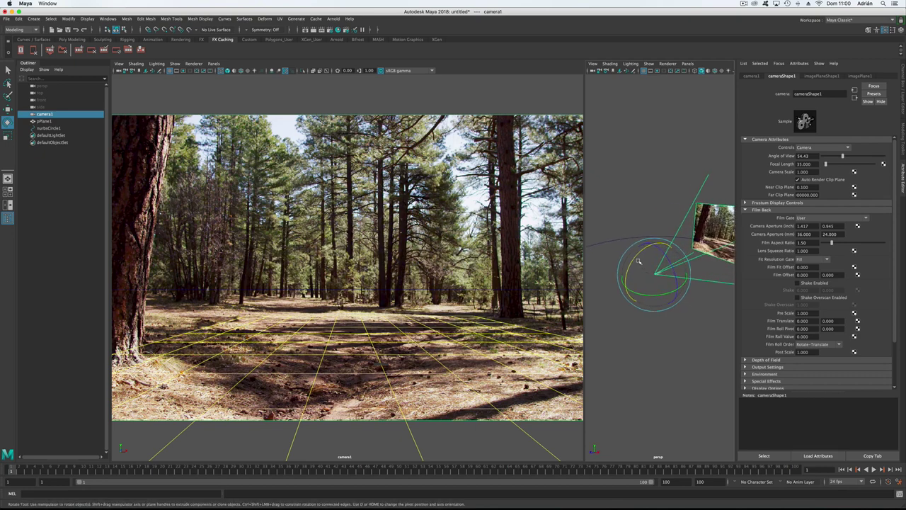
{"action": "left_click_drag", "start_coordinate": [634, 259], "coordinate": [634, 261]}
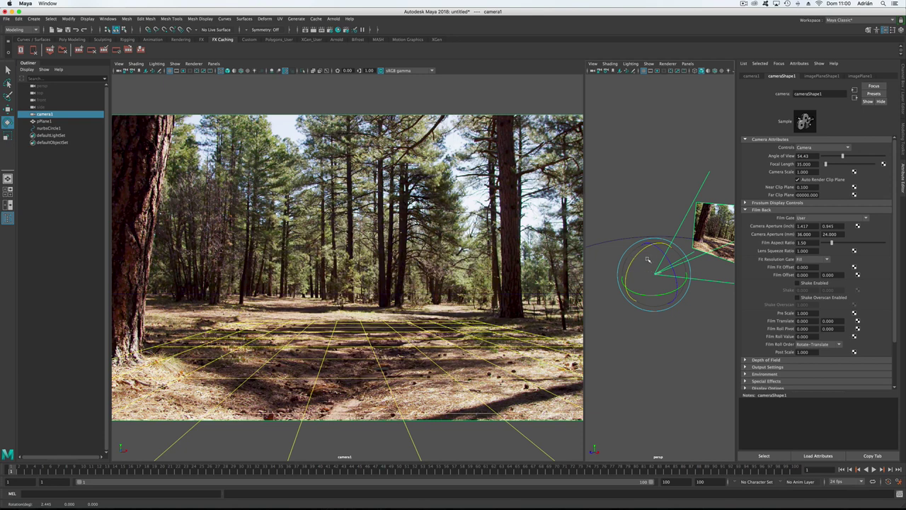
Try rolling camera1 by about 0.98 degrees in Z, and undo the roll while keeping the X tilt
{"action": "left_click_drag", "start_coordinate": [662, 252], "coordinate": [663, 253]}
{"action": "key", "text": "z"}
{"action": "key", "text": "z"}
{"action": "key", "text": "z"}
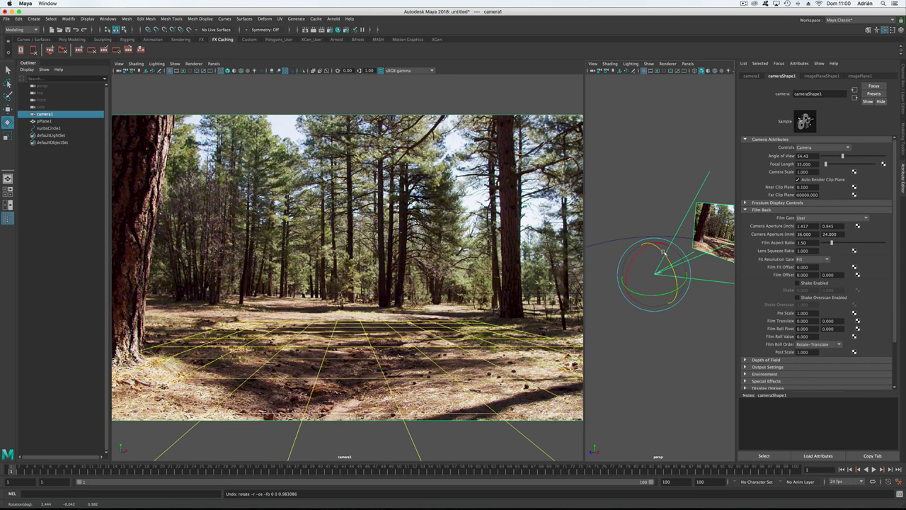
{"action": "key", "text": "shift+z"}
Test the ground plane against the horizon by stretching it about 13.2 times in Z, and undo the stretch
{"action": "left_click", "coordinate": [43, 121]}
{"action": "key", "text": "r"}
{"action": "left_click_drag", "start_coordinate": [626, 287], "coordinate": [523, 325]}
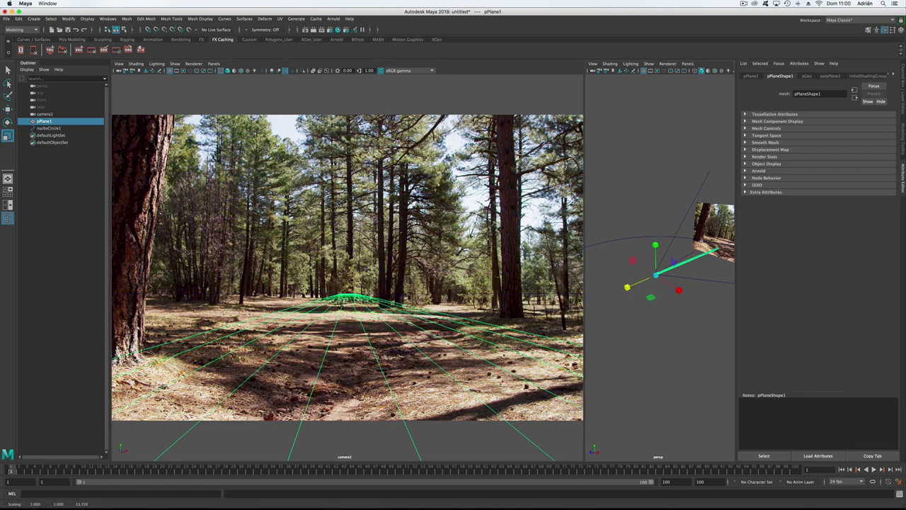
{"action": "key", "text": "z"}
Fine-tune camera1's X tilt slightly to match the ground to the forest floor
{"action": "left_click", "coordinate": [42, 114]}
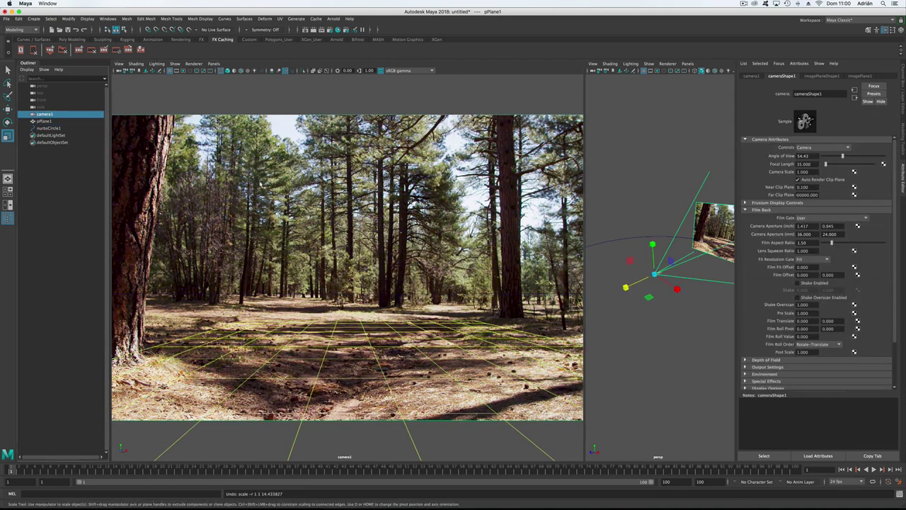
{"action": "key", "text": "e"}
{"action": "left_click_drag", "start_coordinate": [635, 260], "coordinate": [540, 280]}
Stretch the ground plane by a factor of about 3 in Z toward the distant trees
{"action": "left_click", "coordinate": [315, 352]}
{"action": "key", "text": "r"}
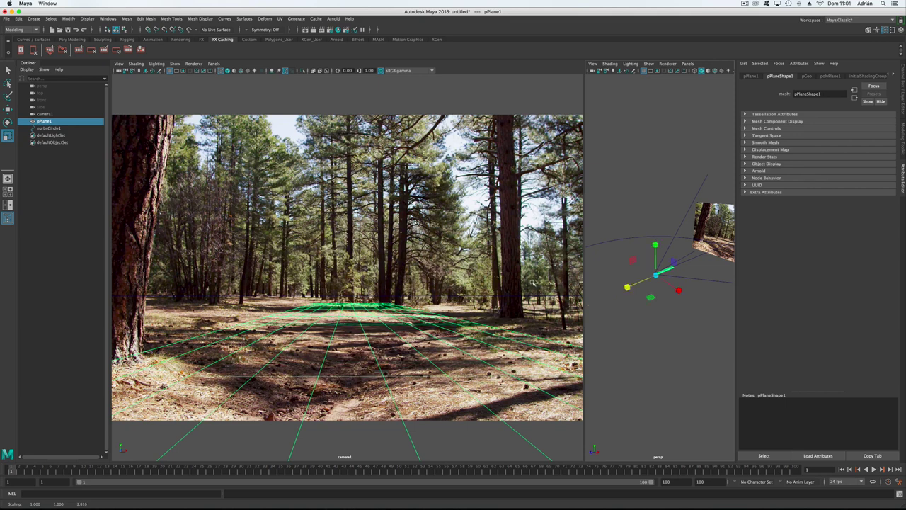
{"action": "key", "text": "z"}
{"action": "key", "text": "shift+z"}
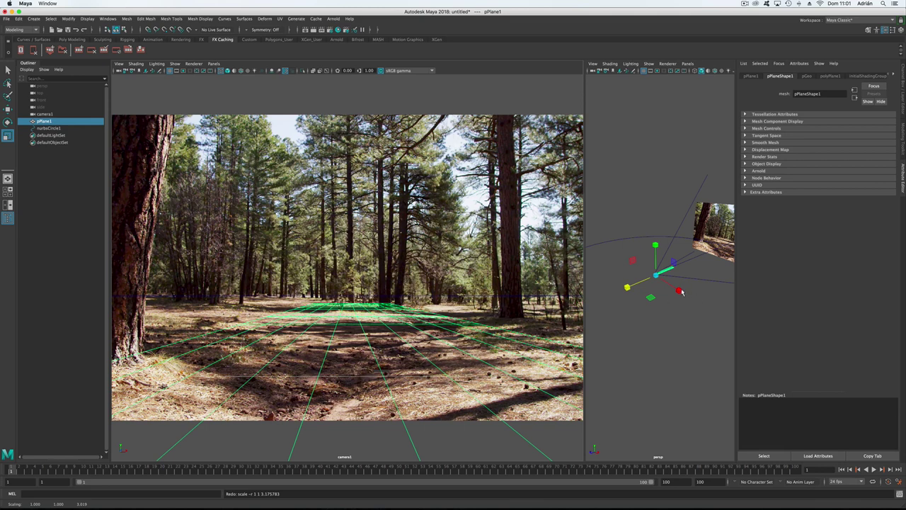
Vertex-snap the ground plane's pivot to another point on its near edge, and widen and shift the plane in X to cover the forest floor
{"action": "left_click_drag", "start_coordinate": [677, 291], "coordinate": [711, 292]}
{"action": "key", "text": "z"}
{"action": "right_click_drag", "start_coordinate": [711, 293], "coordinate": [878, 283], "text": "alt"}
{"action": "right_click_drag", "start_coordinate": [604, 289], "coordinate": [552, 290], "text": "alt"}
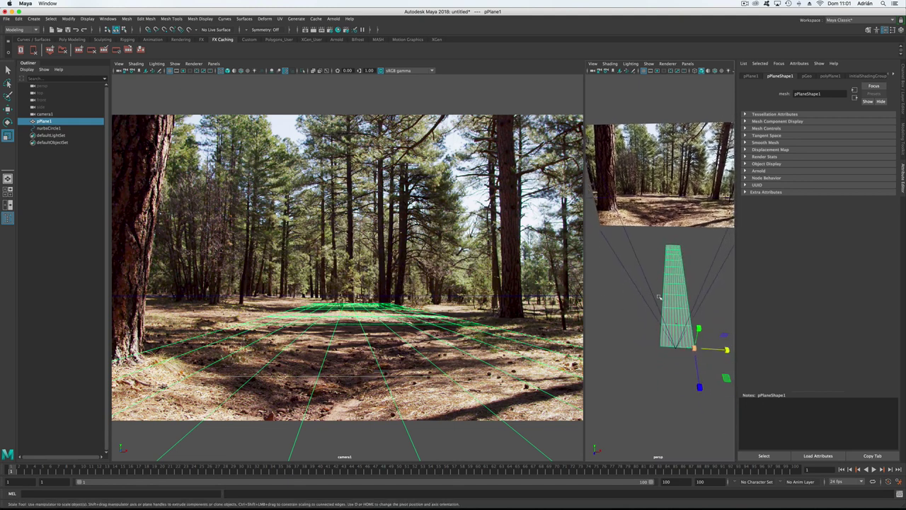
{"action": "key", "text": "d"}
{"action": "key", "text": "v"}
{"action": "left_click_drag", "start_coordinate": [695, 347], "coordinate": [673, 349]}
{"action": "key", "text": "r"}
{"action": "key", "text": "w"}
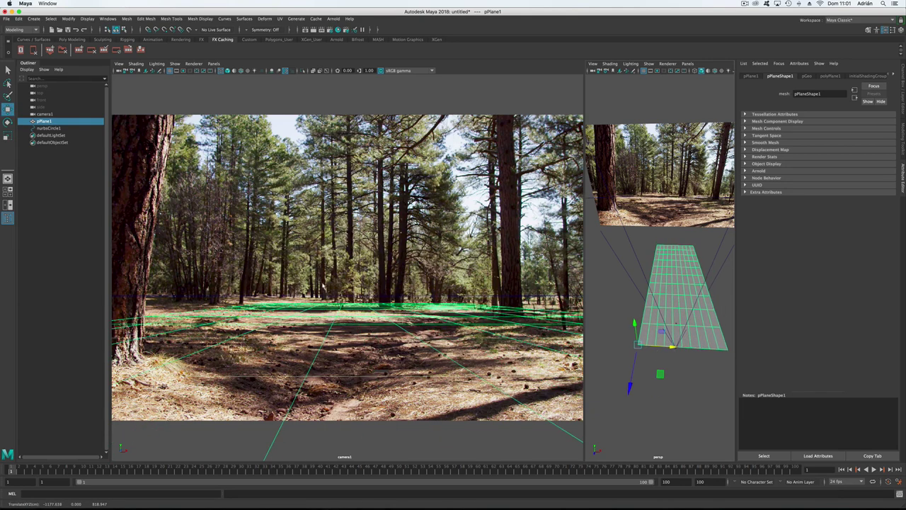
{"action": "key", "text": "space"}
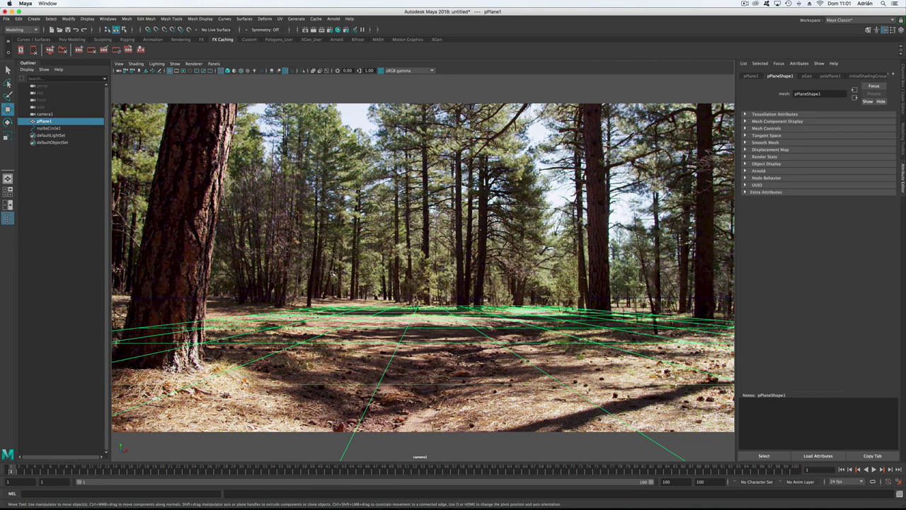
Start saving the scene under a new name and create a MayaFiles folder inside 3DE/CGANIMALS in the home directory
{"action": "left_click", "coordinate": [6, 18]}
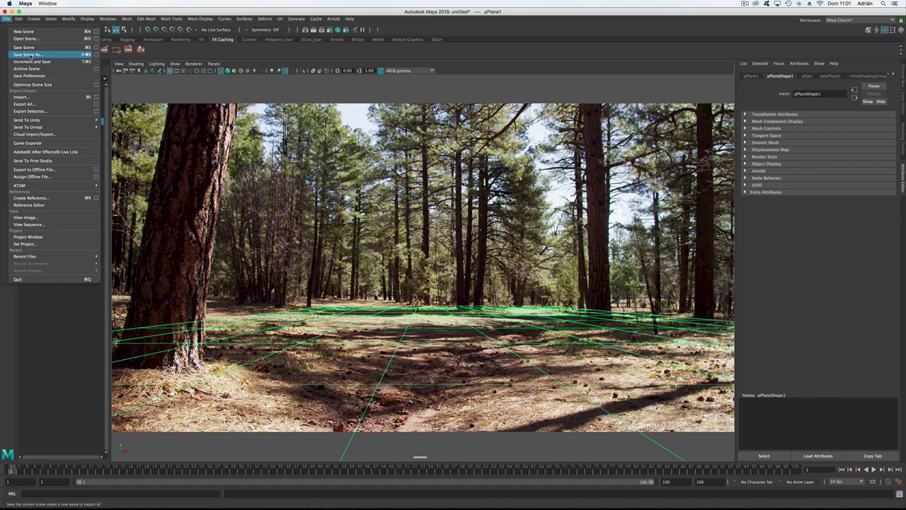
{"action": "left_click", "coordinate": [30, 55]}
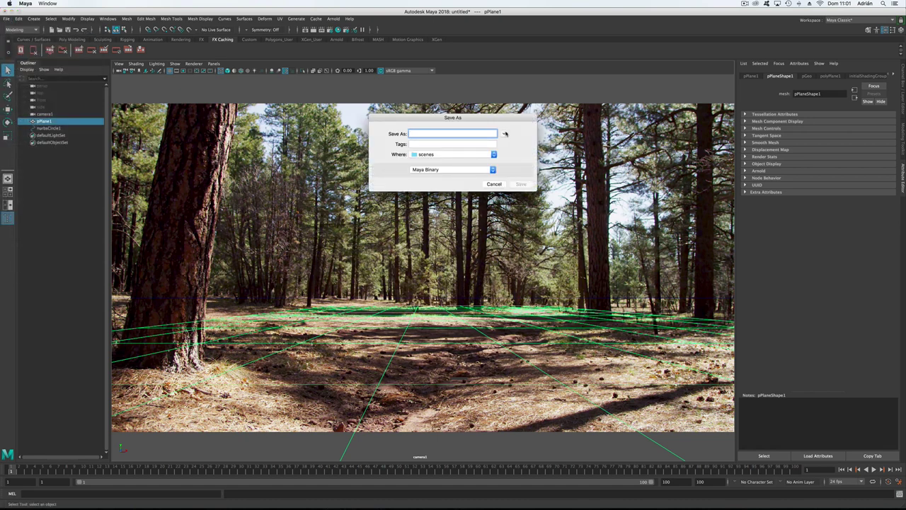
{"action": "left_click", "coordinate": [505, 133]}
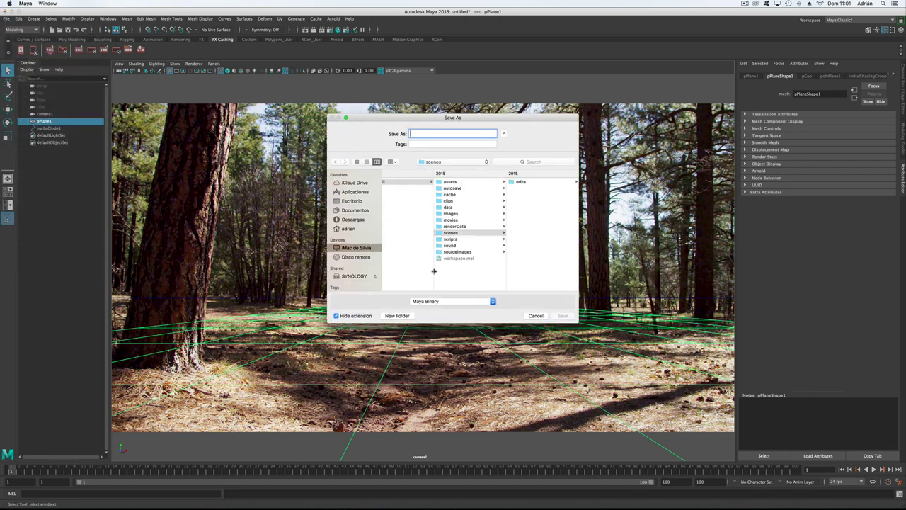
{"action": "left_click", "coordinate": [347, 229]}
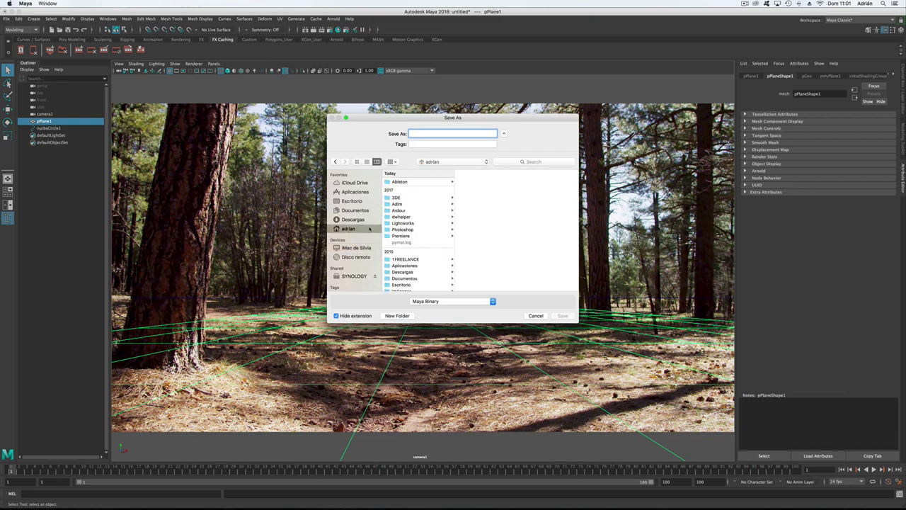
{"action": "left_click", "coordinate": [396, 198]}
{"action": "left_click", "coordinate": [477, 198]}
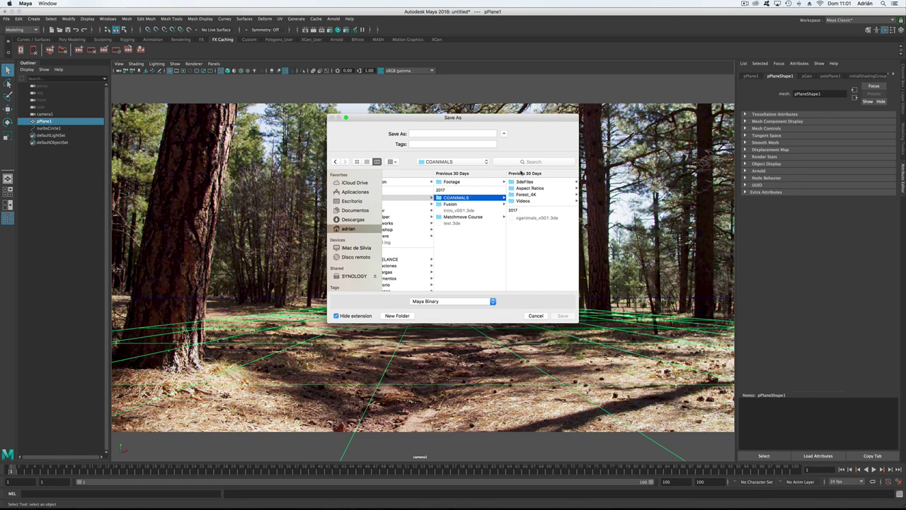
{"action": "left_click", "coordinate": [398, 316]}
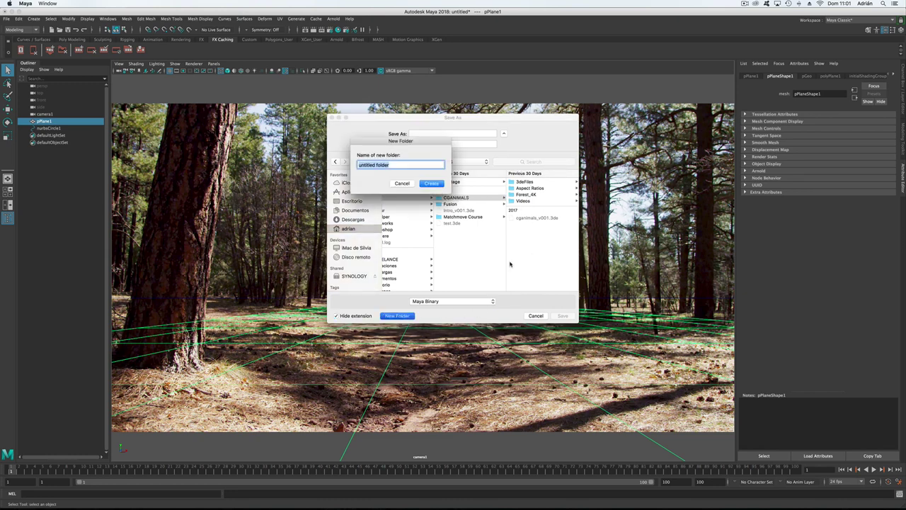
{"action": "type", "text": "MayaFiles"}
{"action": "left_click", "coordinate": [431, 183]}
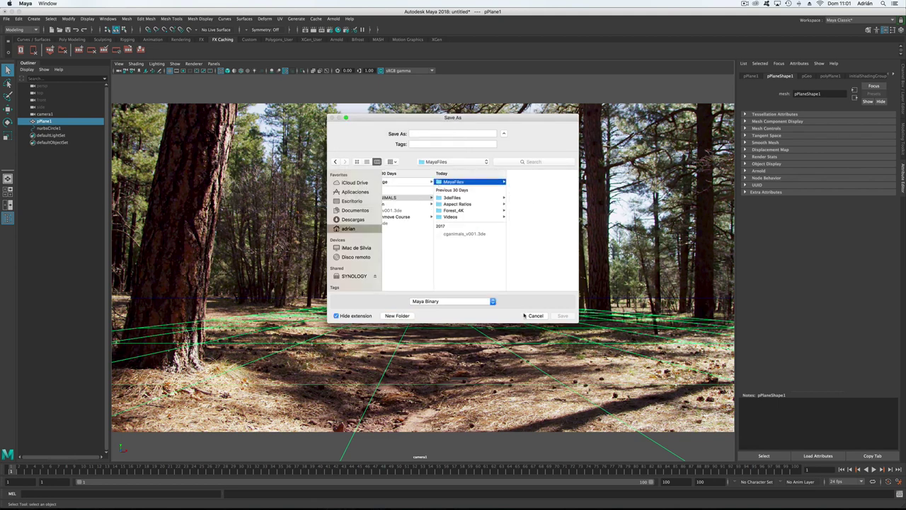
Save the scene as Ground_v001 in Maya Binary format in the MayaFiles folder
{"action": "left_click", "coordinate": [424, 135]}
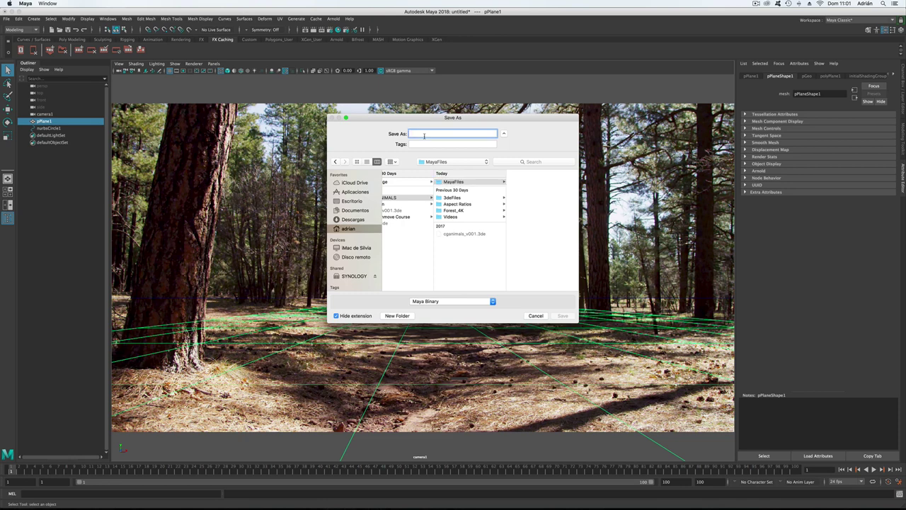
{"action": "type", "text": "Ground_v001"}
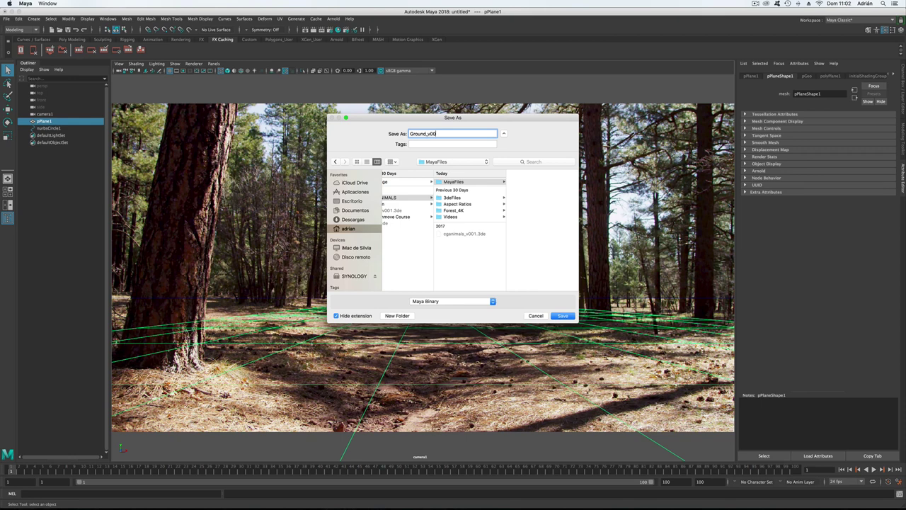
{"action": "left_click", "coordinate": [562, 316]}
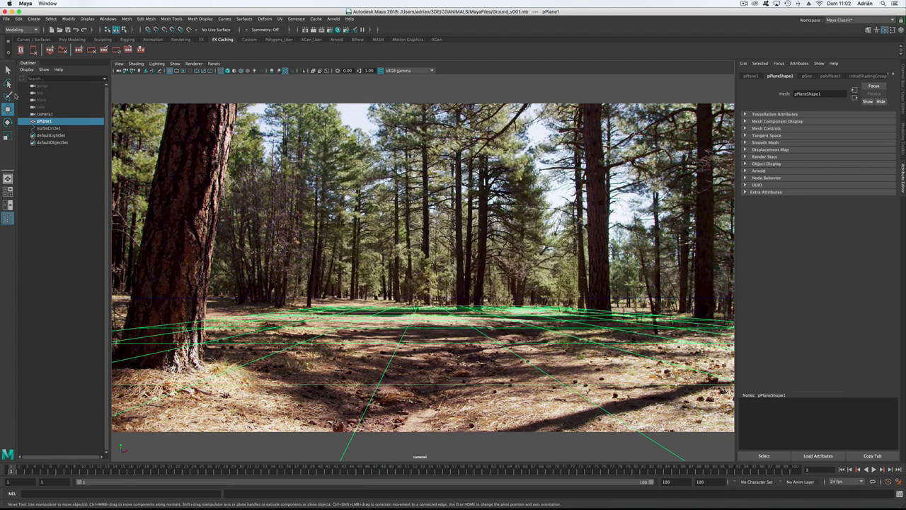
Export only pPlane1 to the MayaFiles folder as an OBJ file named ground
{"action": "left_click", "coordinate": [44, 114]}
{"action": "left_click", "coordinate": [44, 122]}
{"action": "left_click", "coordinate": [6, 19]}
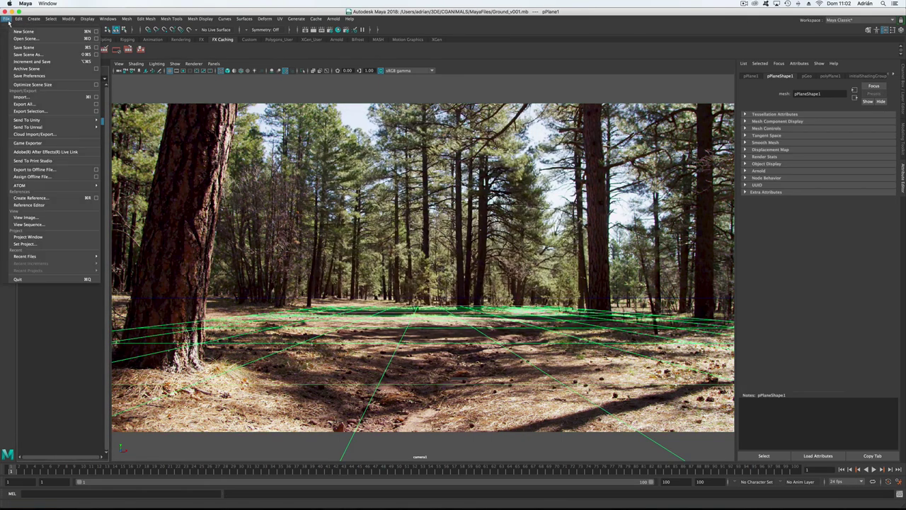
{"action": "left_click", "coordinate": [34, 112]}
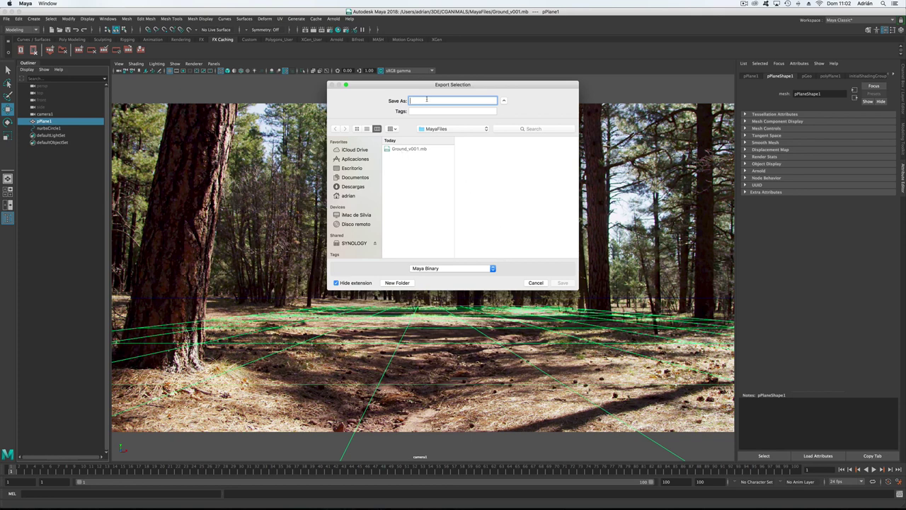
{"action": "type", "text": "ground"}
{"action": "left_click", "coordinate": [491, 268]}
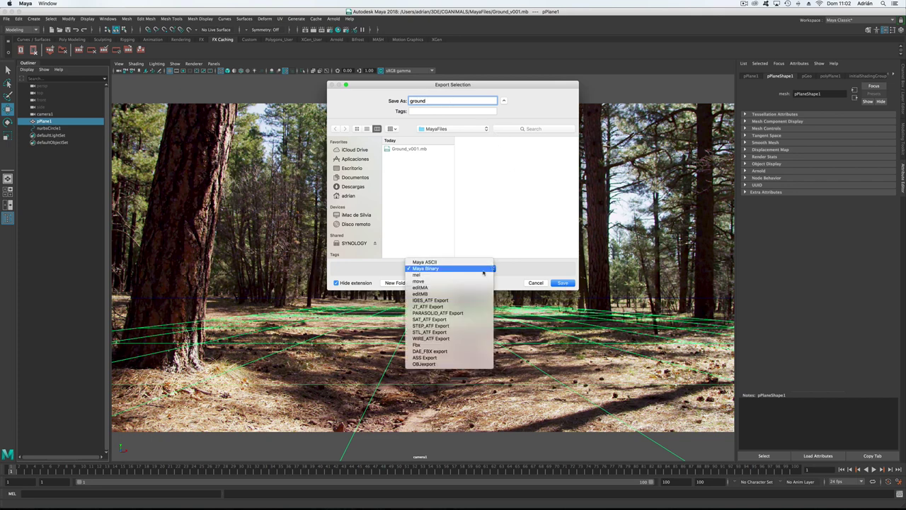
{"action": "left_click", "coordinate": [439, 364]}
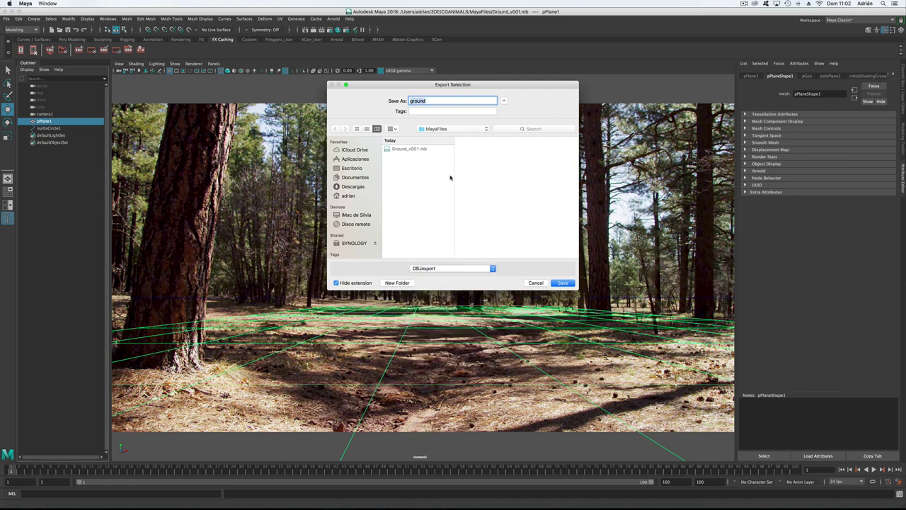
{"action": "left_click", "coordinate": [563, 283]}
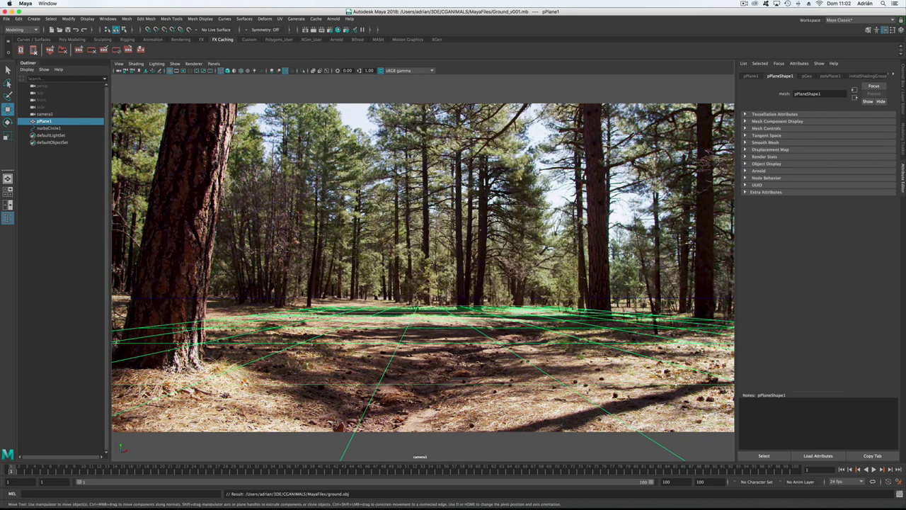
Switch to 3DEqualizer and show the forest frame in the Lineup view, framed with space around the image
{"action": "mouse_move", "coordinate": [376, 496]}
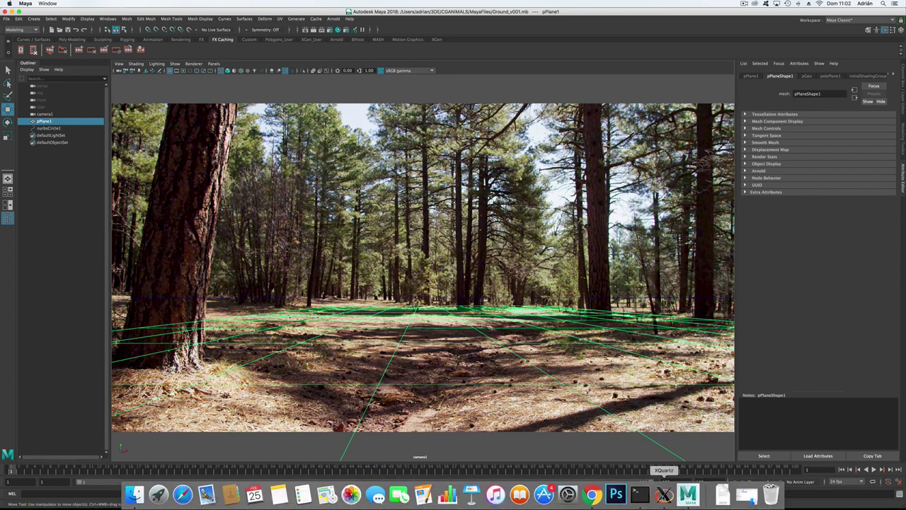
{"action": "left_click", "coordinate": [664, 494]}
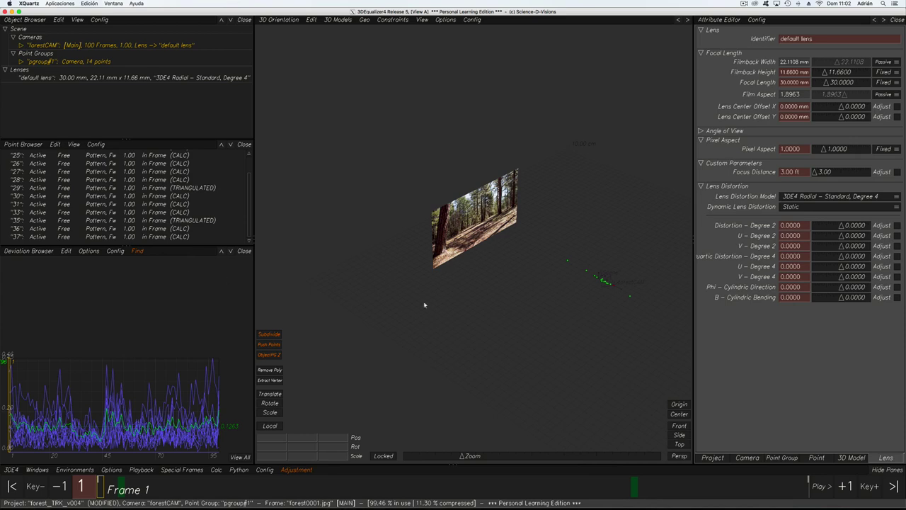
{"action": "left_click_drag", "start_coordinate": [519, 229], "coordinate": [492, 257], "text": "alt"}
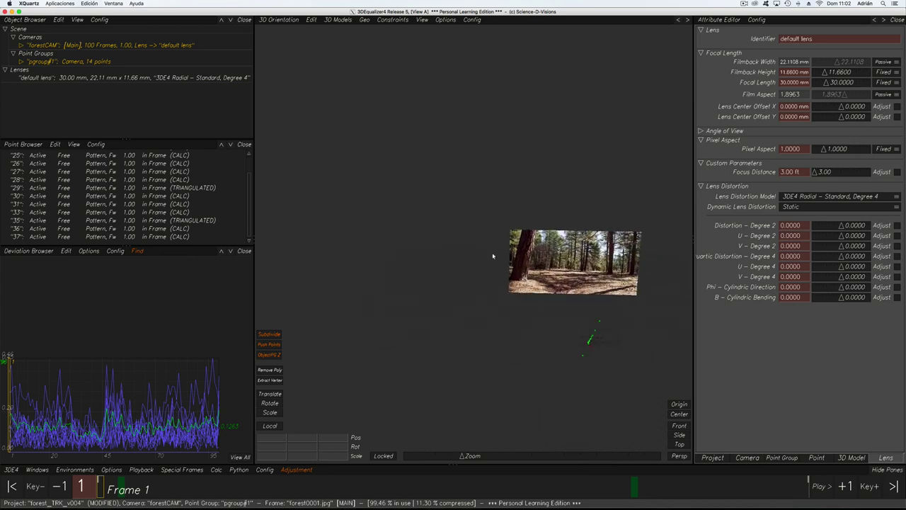
{"action": "key", "text": "F5"}
{"action": "scroll", "coordinate": [472, 234], "scroll_direction": "up", "scroll_amount": 1}
{"action": "scroll", "coordinate": [472, 235], "scroll_direction": "down", "scroll_amount": 10}
{"action": "scroll", "coordinate": [458, 232], "scroll_direction": "up", "scroll_amount": 4}
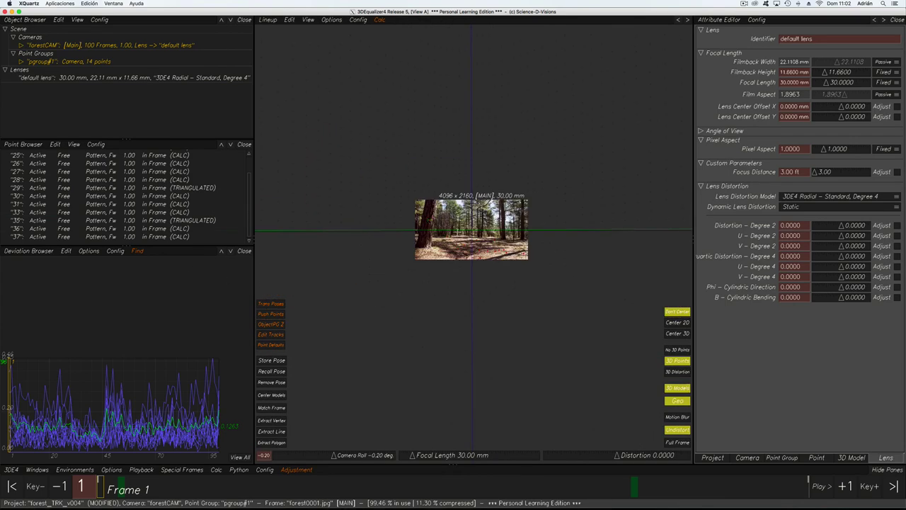
{"action": "scroll", "coordinate": [467, 230], "scroll_direction": "up", "scroll_amount": 1}
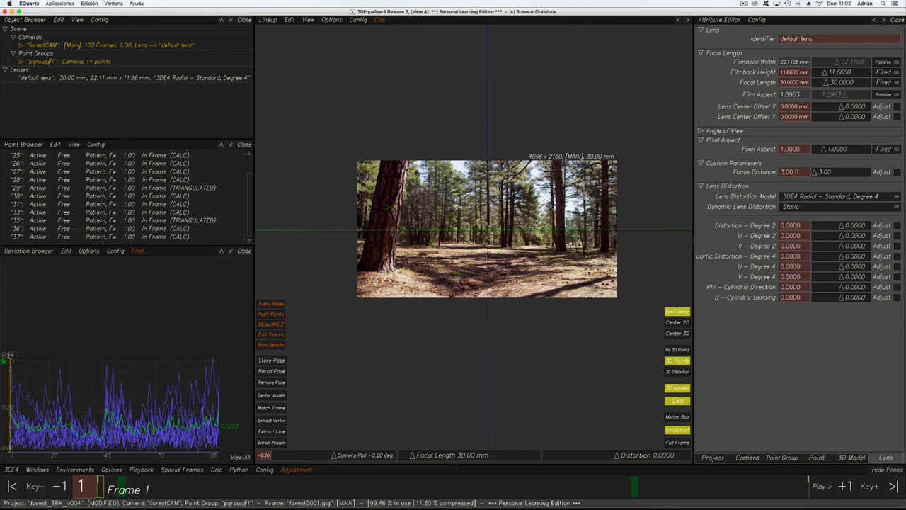
Open a separate, enlarged Object Browser window and expand point group pgroup#1 to its 3D Models entry
{"action": "scroll", "coordinate": [496, 258], "scroll_direction": "up", "scroll_amount": 1}
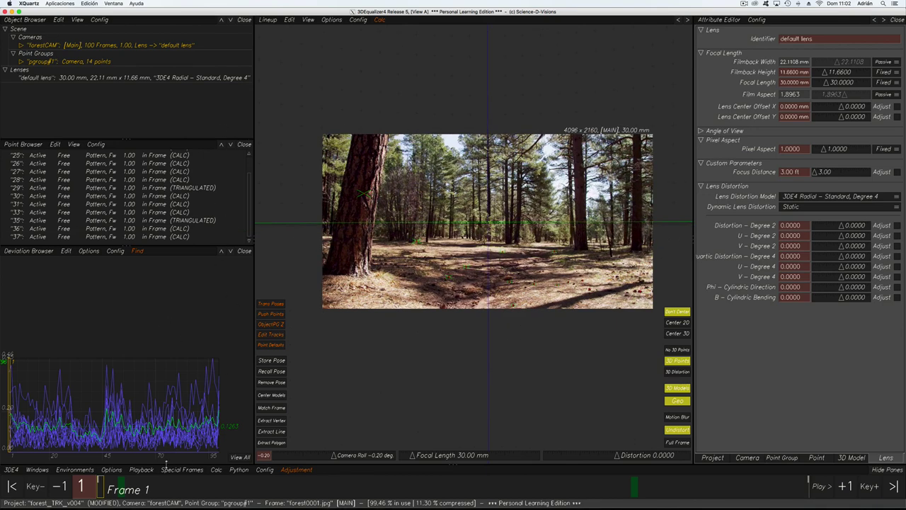
{"action": "left_click", "coordinate": [38, 470]}
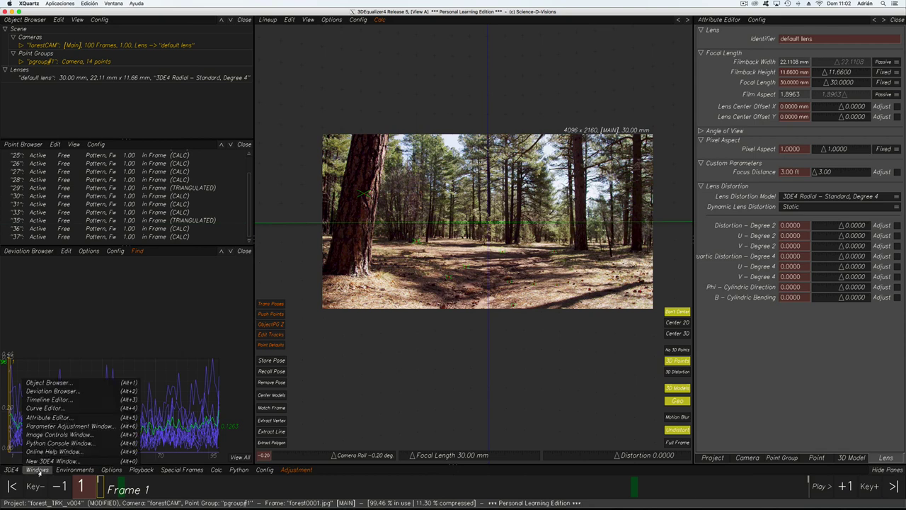
{"action": "left_click", "coordinate": [50, 382]}
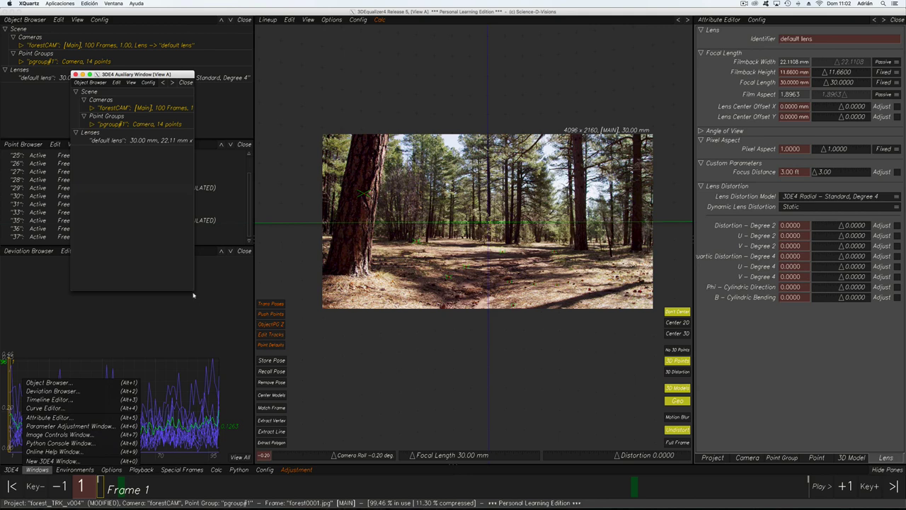
{"action": "left_click_drag", "start_coordinate": [194, 294], "coordinate": [239, 328]}
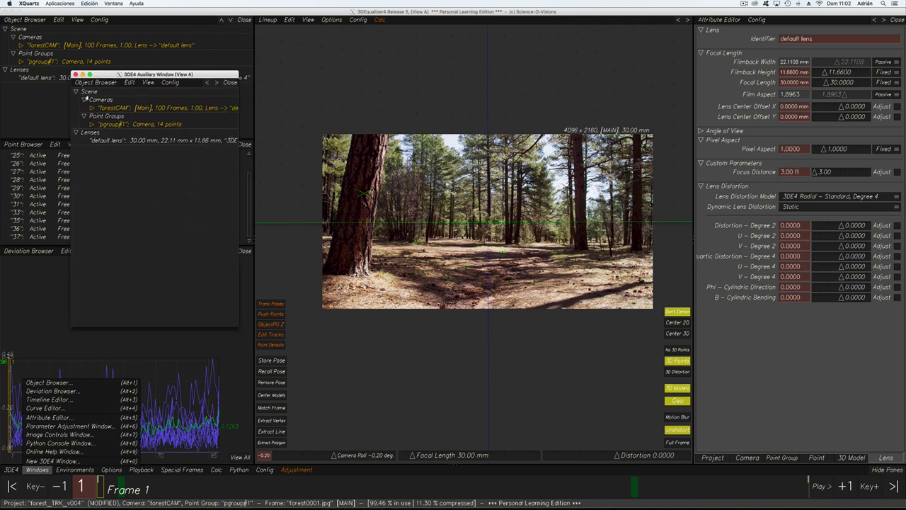
{"action": "left_click", "coordinate": [92, 124]}
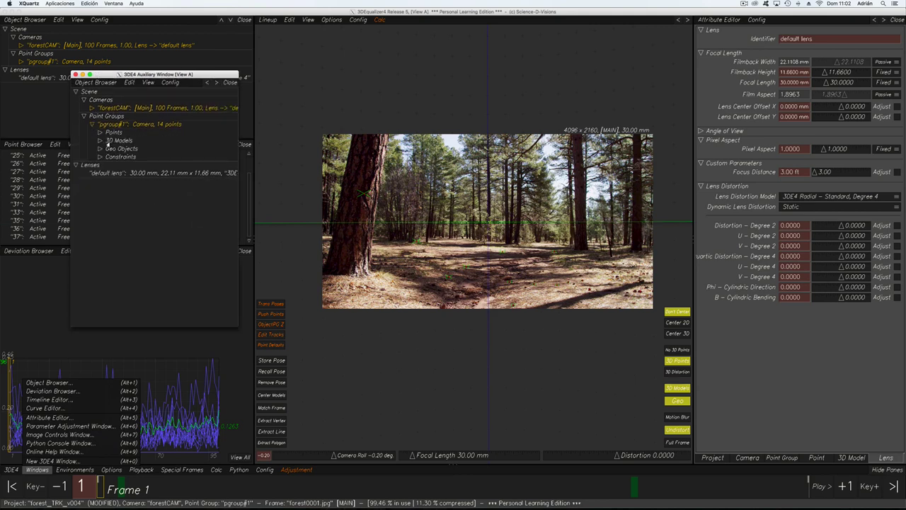
{"action": "left_click", "coordinate": [100, 133]}
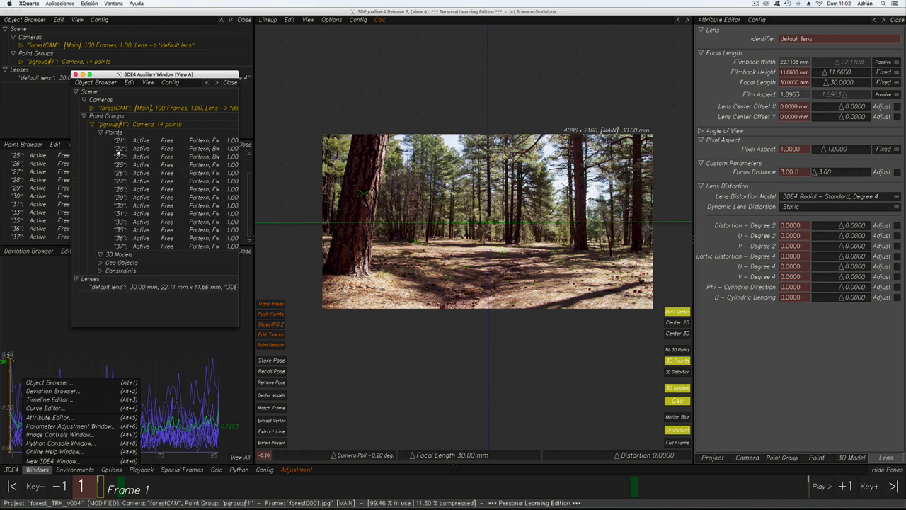
{"action": "left_click", "coordinate": [99, 133]}
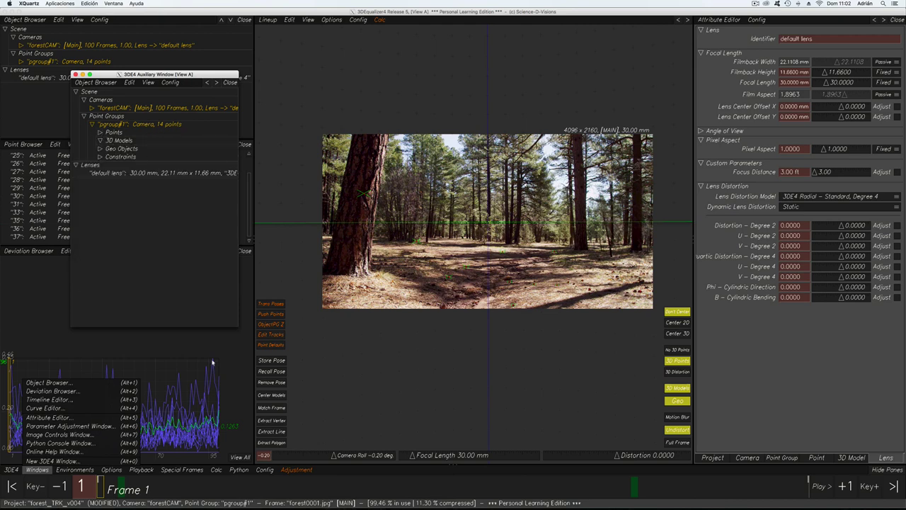
{"action": "left_click_drag", "start_coordinate": [238, 327], "coordinate": [291, 354]}
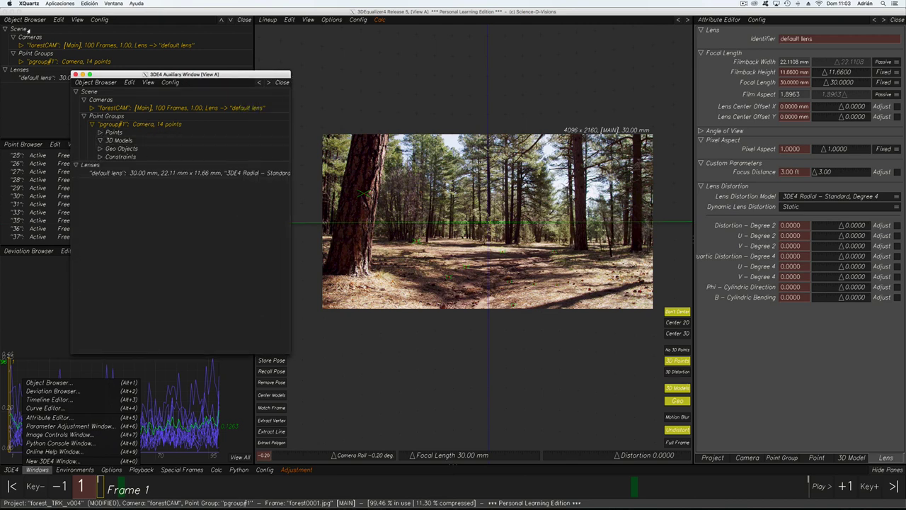
Import ground.obj from the CGANIMALS/MayaFiles folder into the 3D Models of pgroup#1, and close the separate Object Browser window
{"action": "right_click", "coordinate": [117, 141]}
{"action": "mouse_move", "coordinate": [136, 145]}
{"action": "left_click", "coordinate": [173, 150]}
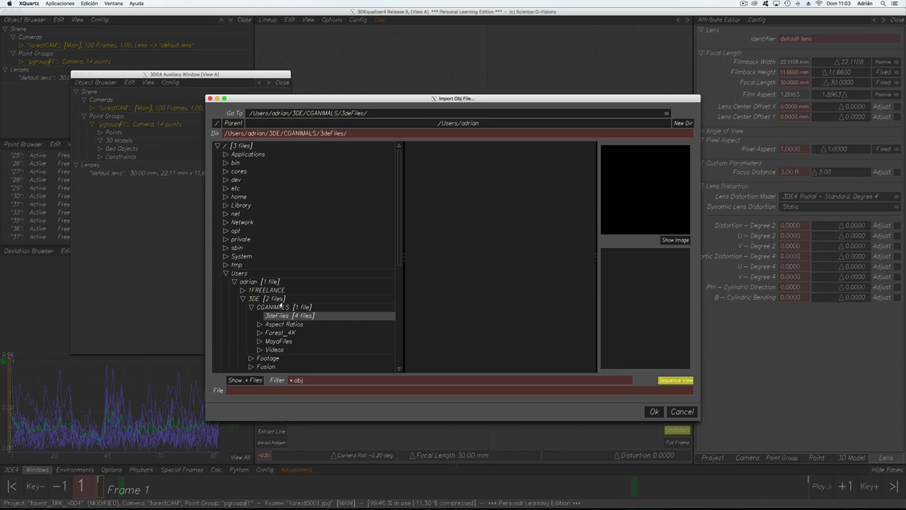
{"action": "left_click", "coordinate": [249, 307]}
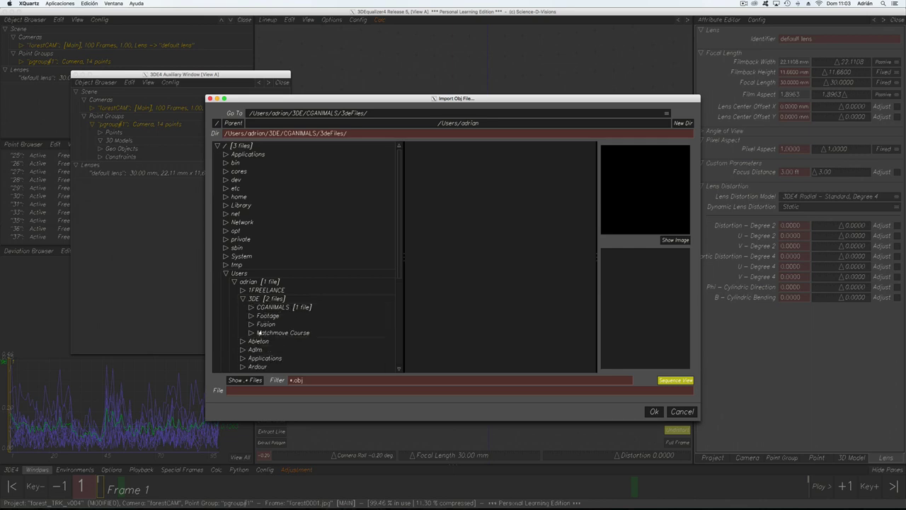
{"action": "left_click", "coordinate": [250, 307]}
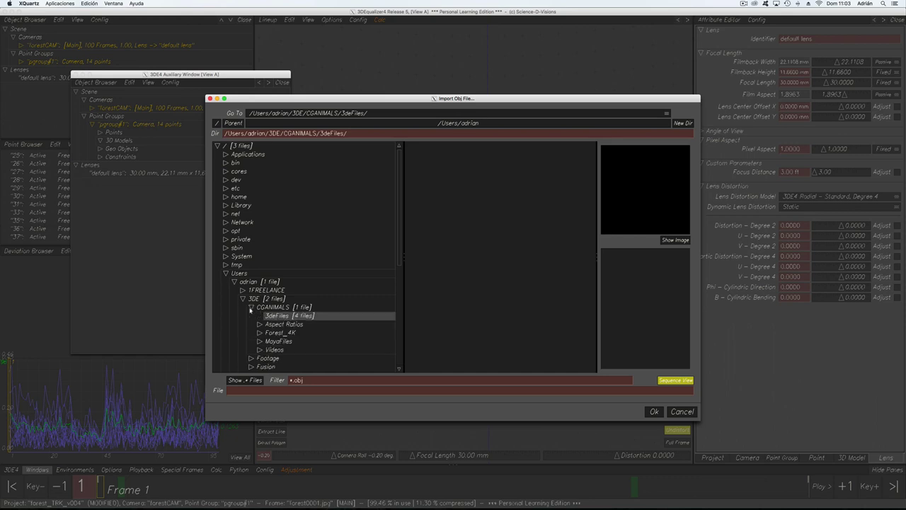
{"action": "left_click", "coordinate": [261, 343]}
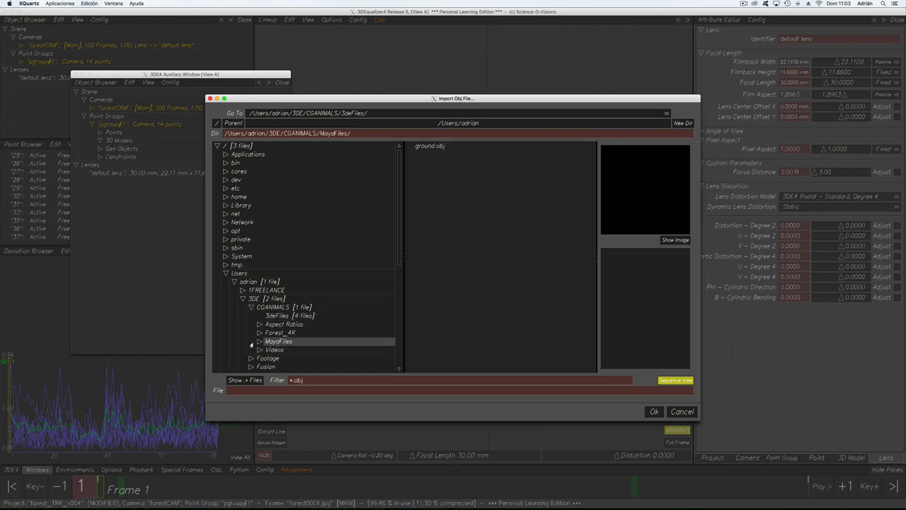
{"action": "left_click", "coordinate": [434, 147]}
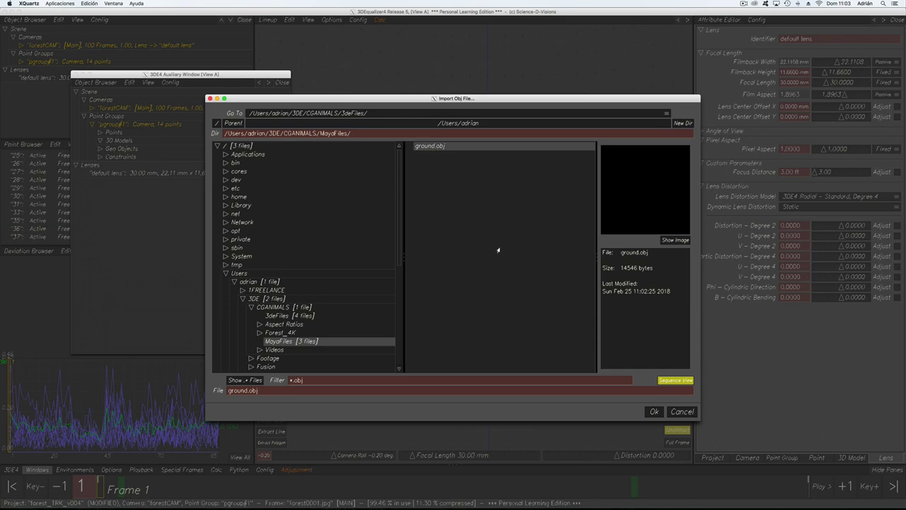
{"action": "left_click", "coordinate": [654, 412]}
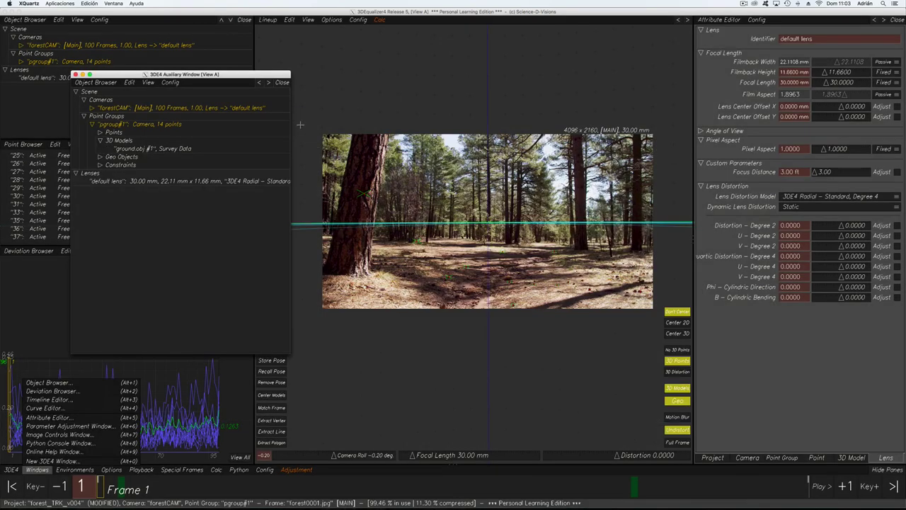
{"action": "left_click", "coordinate": [282, 83]}
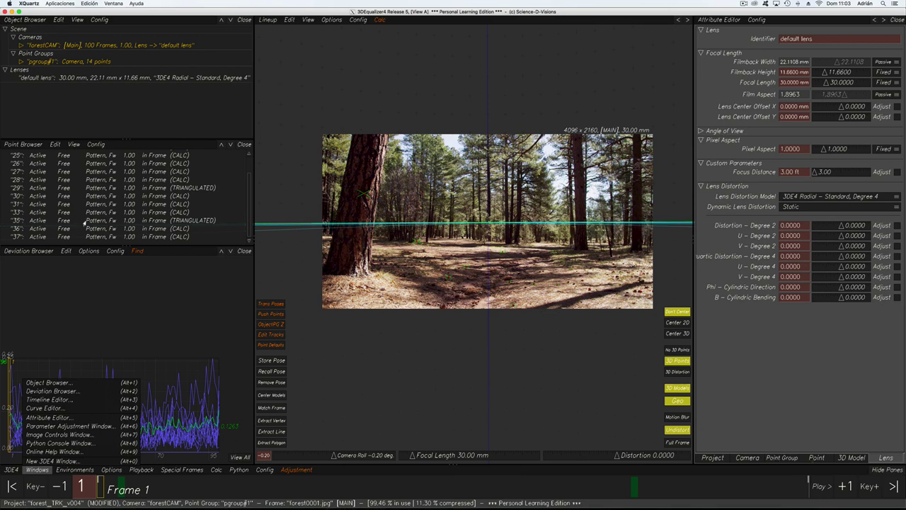
Add a horizontal Object Browser pane above the Deviation Browser and resize the neighbouring panes so its full tree fits
{"action": "left_click", "coordinate": [115, 251]}
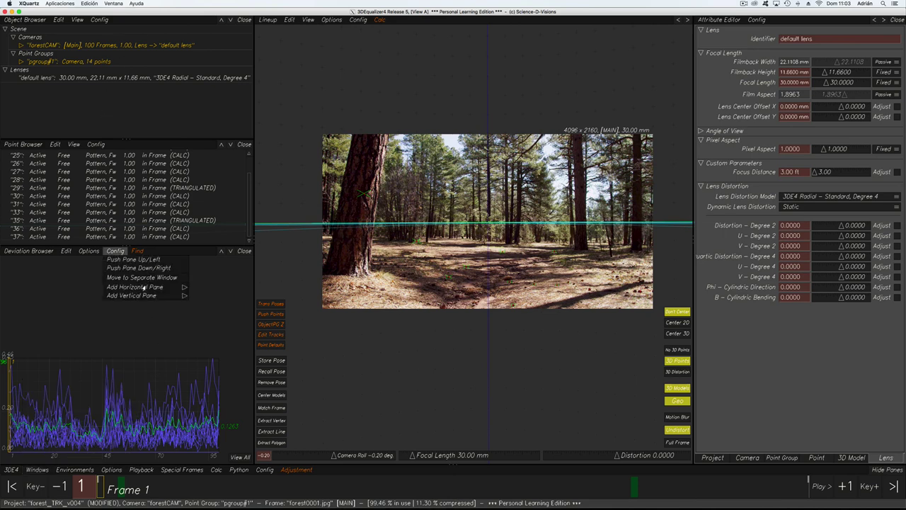
{"action": "mouse_move", "coordinate": [141, 288]}
{"action": "left_click", "coordinate": [208, 291]}
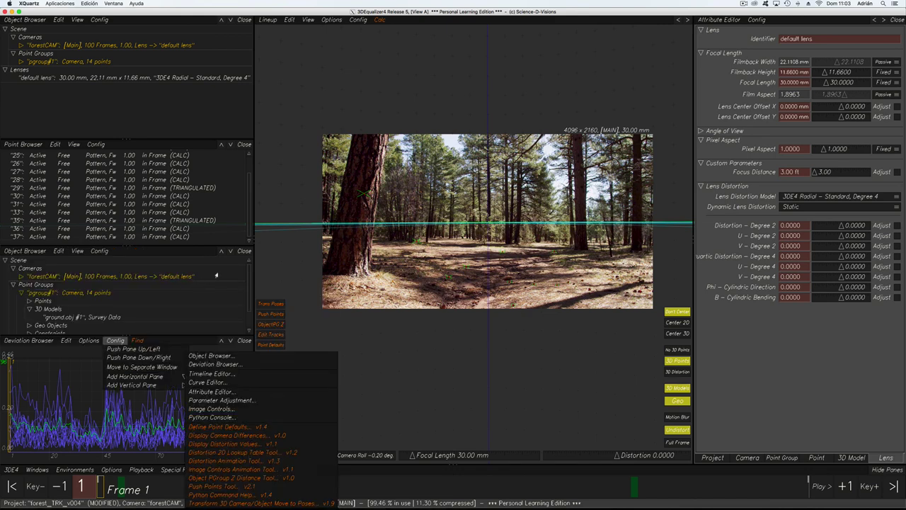
{"action": "mouse_move", "coordinate": [226, 246]}
{"action": "left_mouse_down"}
{"action": "mouse_move", "coordinate": [224, 221]}
{"action": "mouse_move", "coordinate": [225, 229]}
{"action": "left_mouse_up"}
{"action": "left_click_drag", "start_coordinate": [144, 139], "coordinate": [128, 97]}
{"action": "left_click_drag", "start_coordinate": [126, 227], "coordinate": [127, 201]}
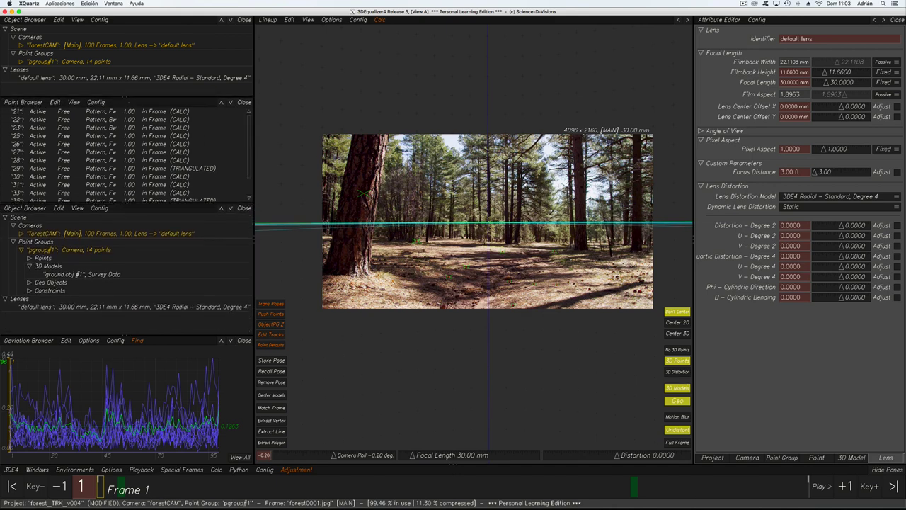
{"action": "right_click", "coordinate": [180, 254]}
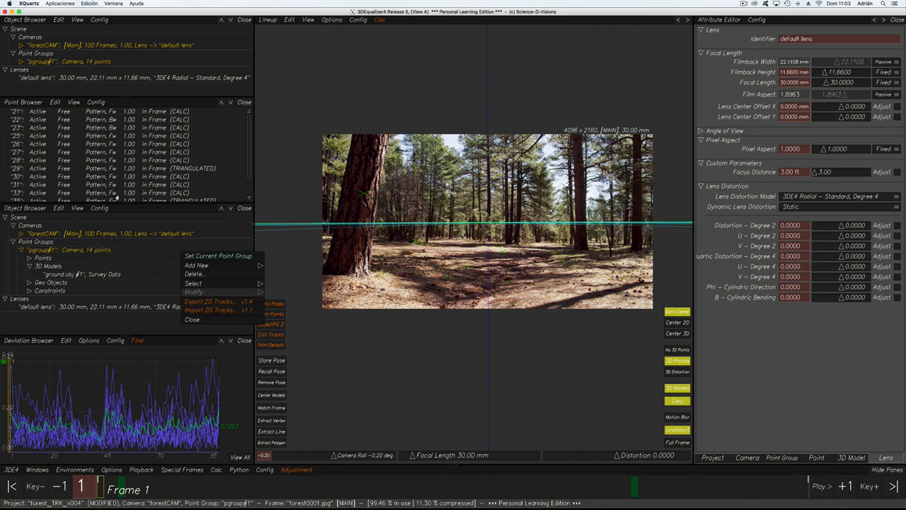
{"action": "left_click", "coordinate": [187, 212]}
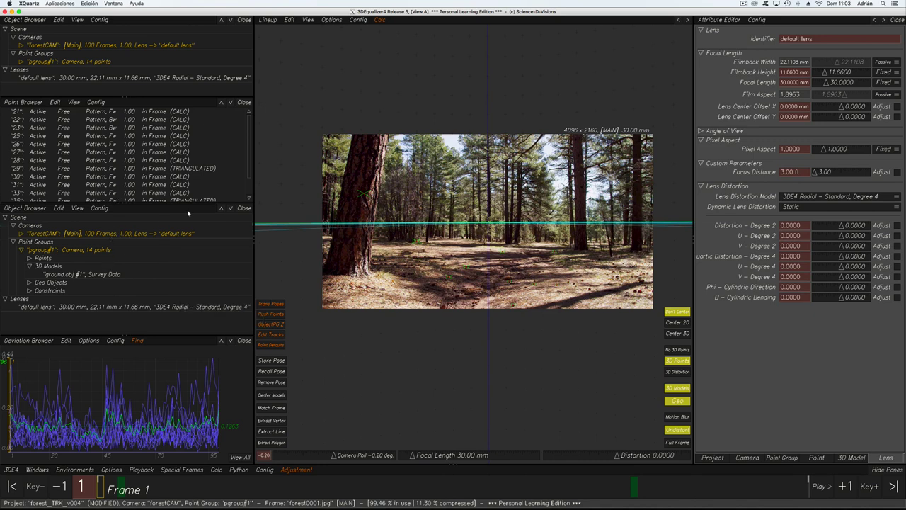
Mark the ground.obj model as reference only and return to the Lineup view
{"action": "left_click", "coordinate": [60, 275]}
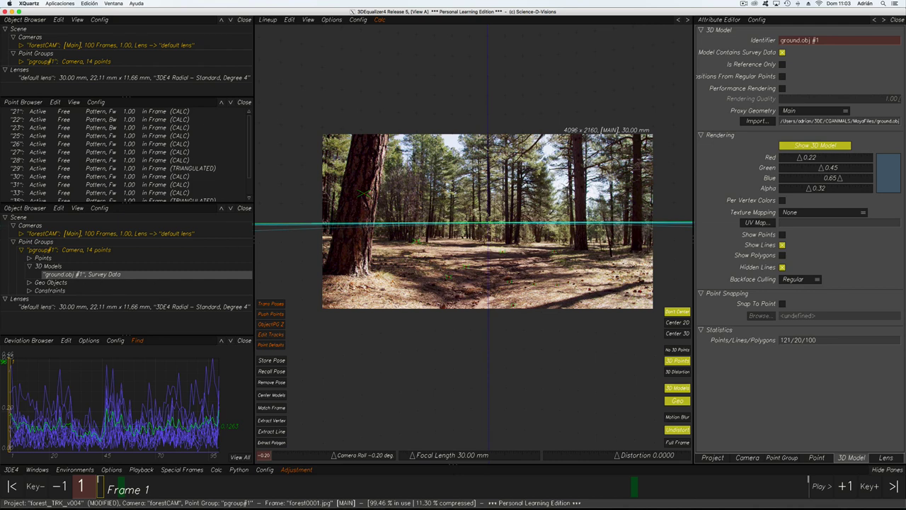
{"action": "left_click", "coordinate": [782, 65]}
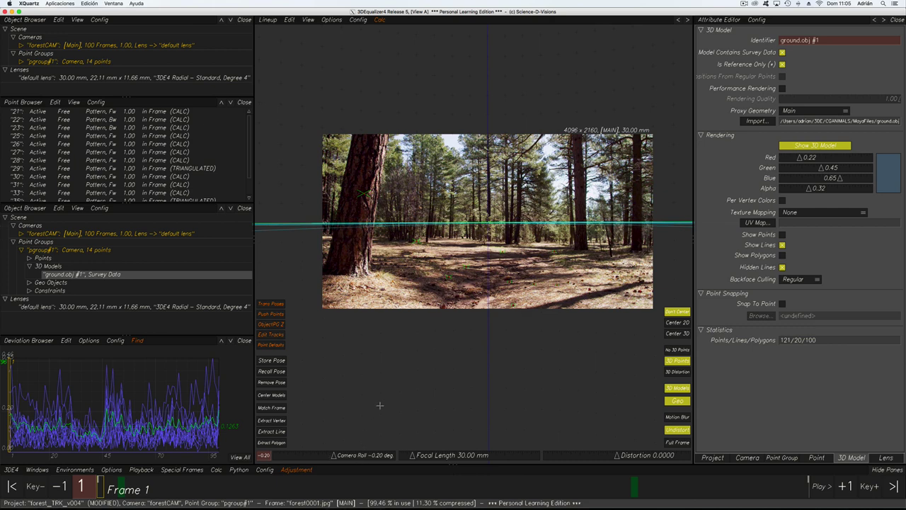
{"action": "key", "text": "F1"}
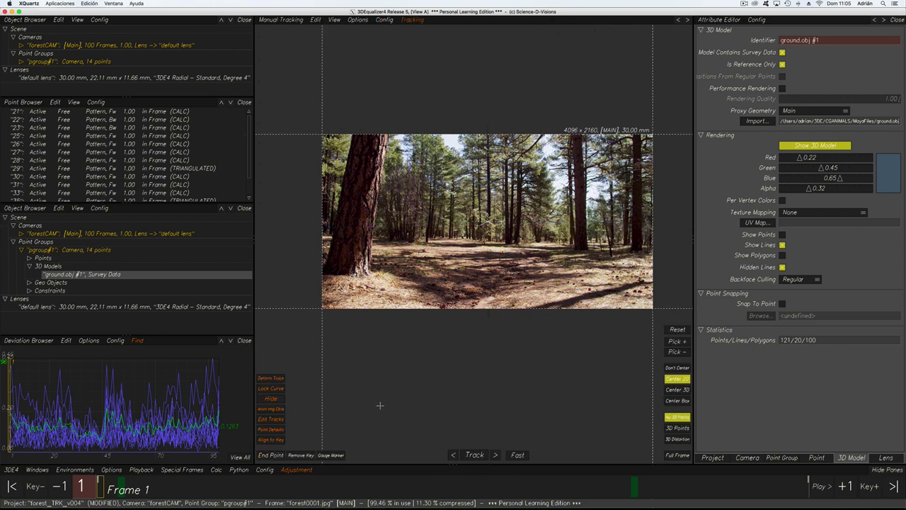
{"action": "key", "text": "F2"}
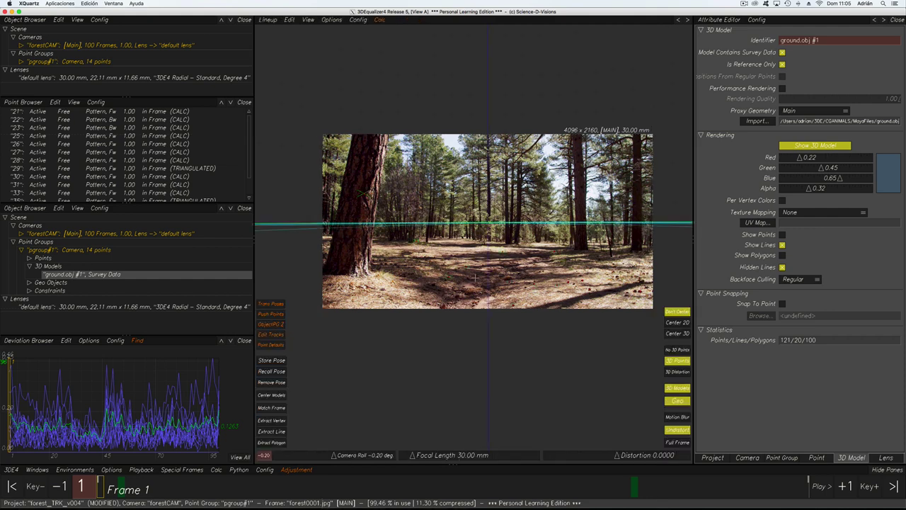
Display the forestCAM camera attributes and widen the Lineup view by narrowing the Attribute Editor
{"action": "left_click", "coordinate": [269, 22]}
{"action": "left_click", "coordinate": [269, 20]}
{"action": "left_click", "coordinate": [756, 457]}
{"action": "left_click_drag", "start_coordinate": [692, 238], "coordinate": [748, 238]}
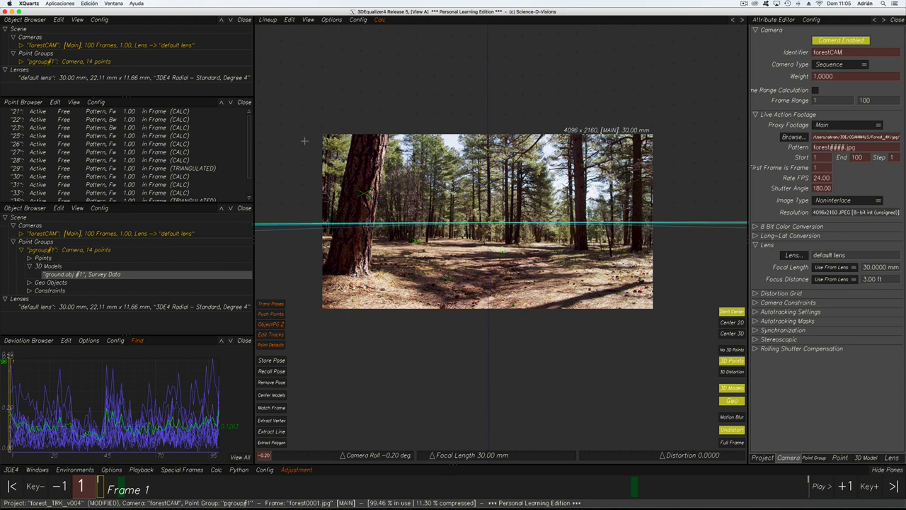
Lower the ground plane in the Lineup view so its grid lies across the forest floor, leaving the model deselected
{"action": "left_click", "coordinate": [62, 275]}
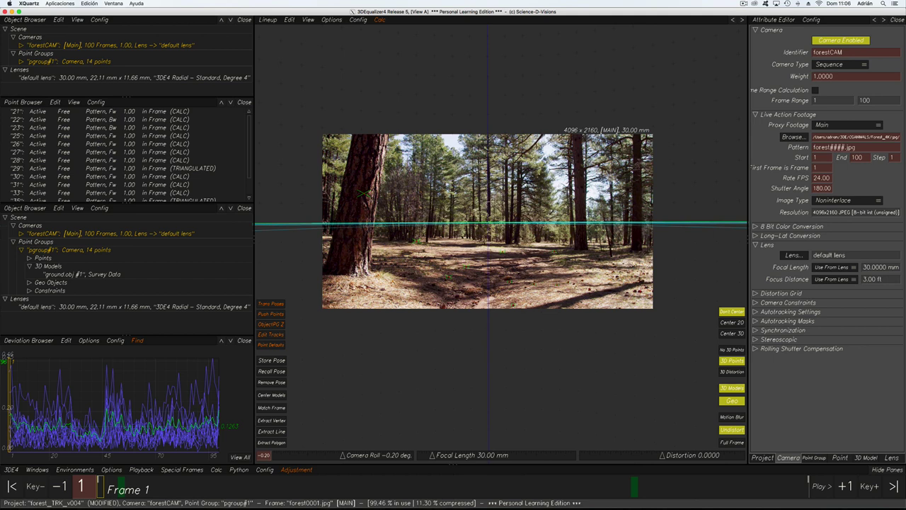
{"action": "middle_click_drag", "start_coordinate": [486, 193], "coordinate": [486, 230], "text": "alt"}
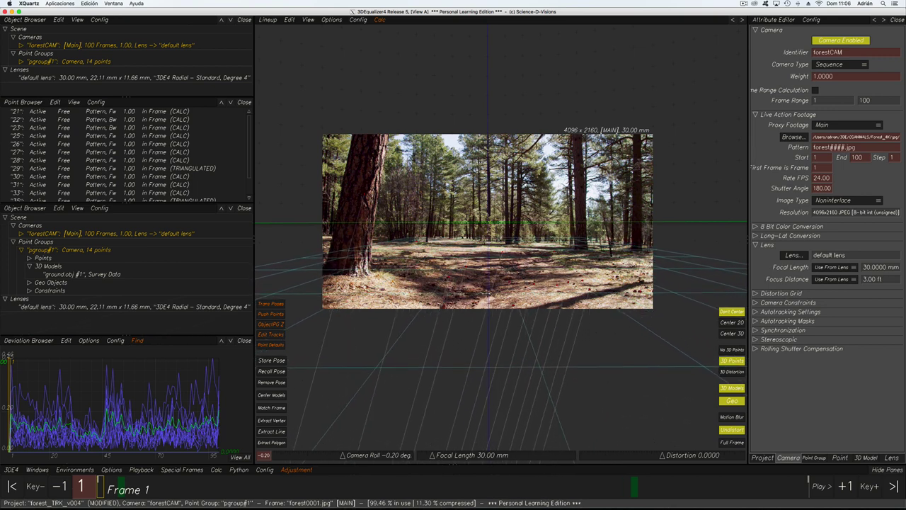
{"action": "scroll", "coordinate": [486, 313], "scroll_direction": "down", "scroll_amount": 2}
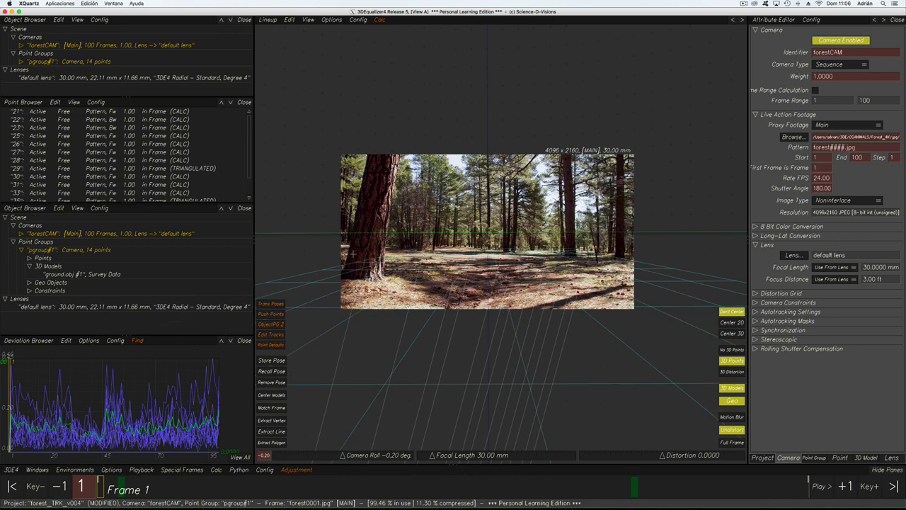
{"action": "left_click", "coordinate": [65, 276]}
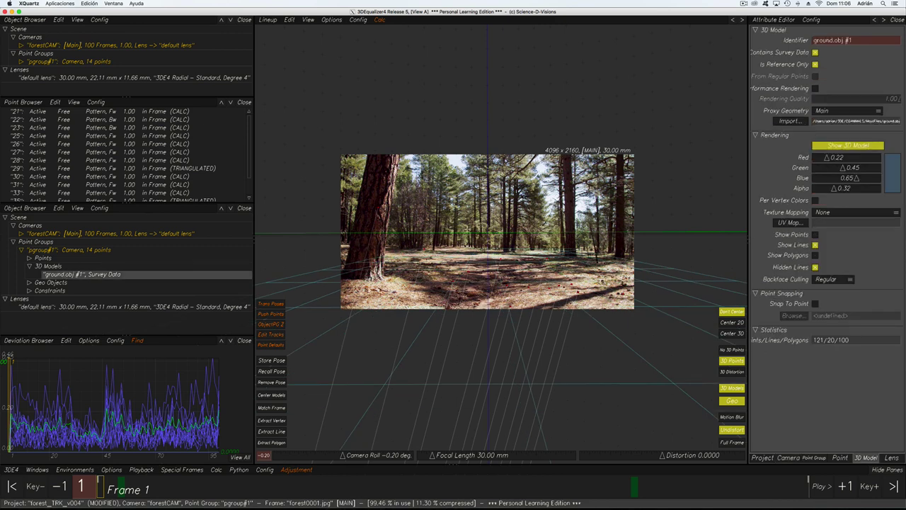
{"action": "left_click", "coordinate": [72, 278]}
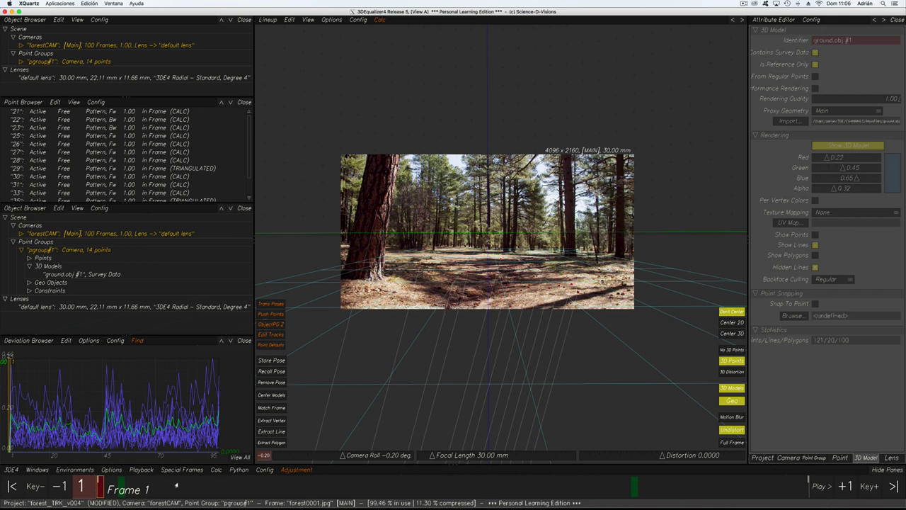
Enable Extract Vertex in the Lineup view and frame the forest floor closely with the ground grid over it
{"action": "mouse_move", "coordinate": [99, 487]}
{"action": "left_mouse_down"}
{"action": "mouse_move", "coordinate": [264, 487]}
{"action": "mouse_move", "coordinate": [99, 487]}
{"action": "left_mouse_up"}
{"action": "scroll", "coordinate": [122, 194], "scroll_direction": "down", "scroll_amount": 2}
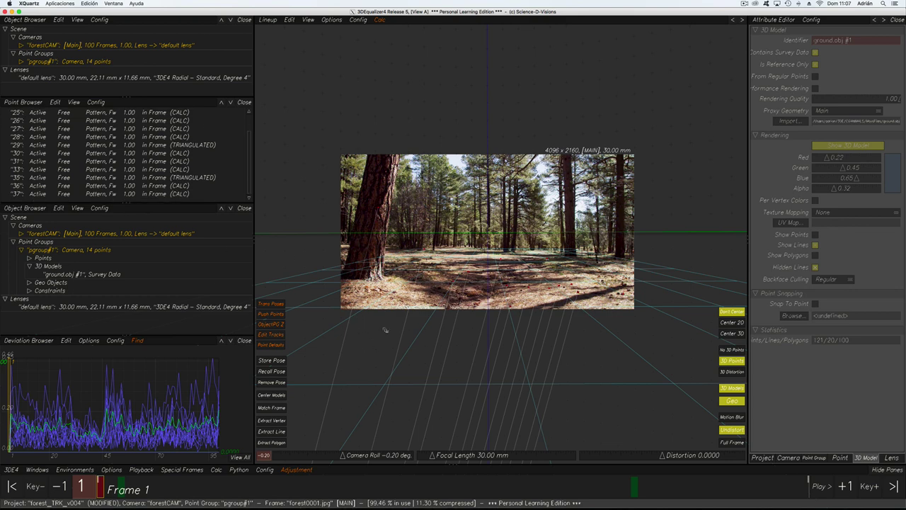
{"action": "key", "text": "x"}
{"action": "scroll", "coordinate": [422, 270], "scroll_direction": "down", "scroll_amount": 5}
{"action": "scroll", "coordinate": [423, 270], "scroll_direction": "up", "scroll_amount": 12}
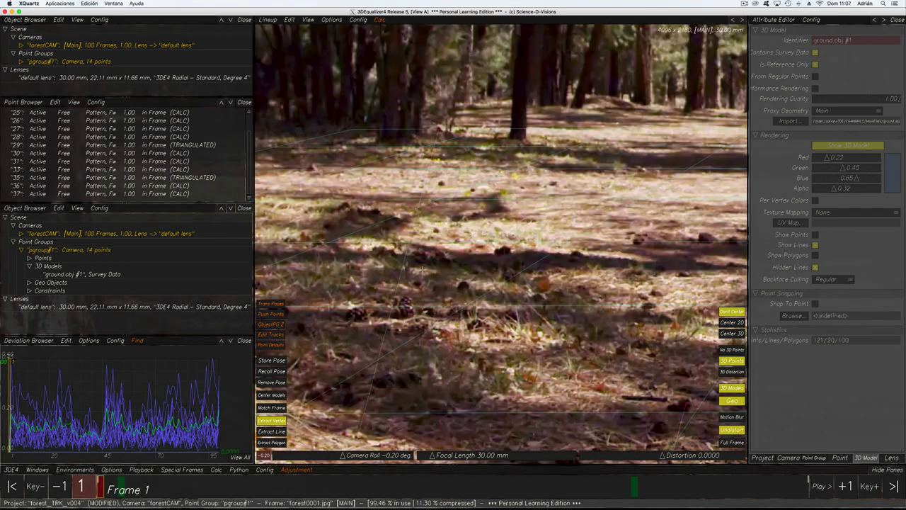
{"action": "scroll", "coordinate": [422, 271], "scroll_direction": "down", "scroll_amount": 6}
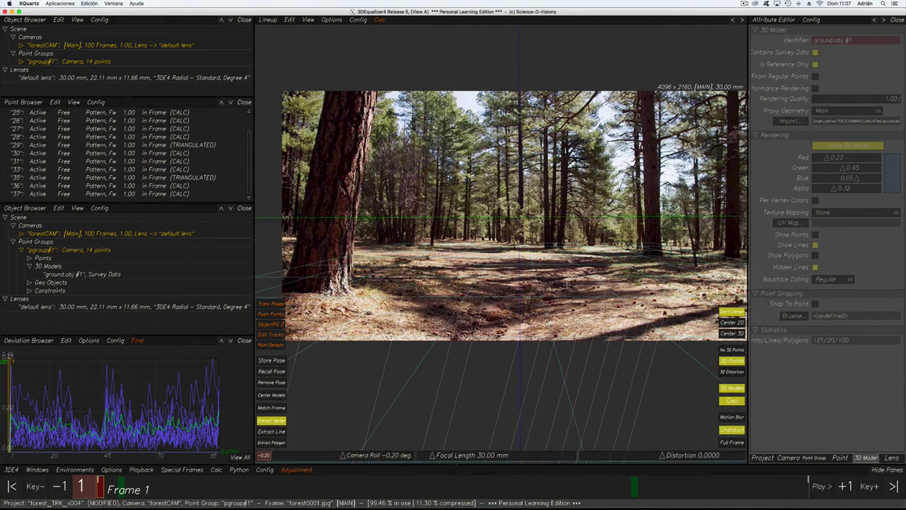
{"action": "scroll", "coordinate": [566, 284], "scroll_direction": "down", "scroll_amount": 2}
{"action": "middle_click_drag", "start_coordinate": [567, 284], "coordinate": [511, 270]}
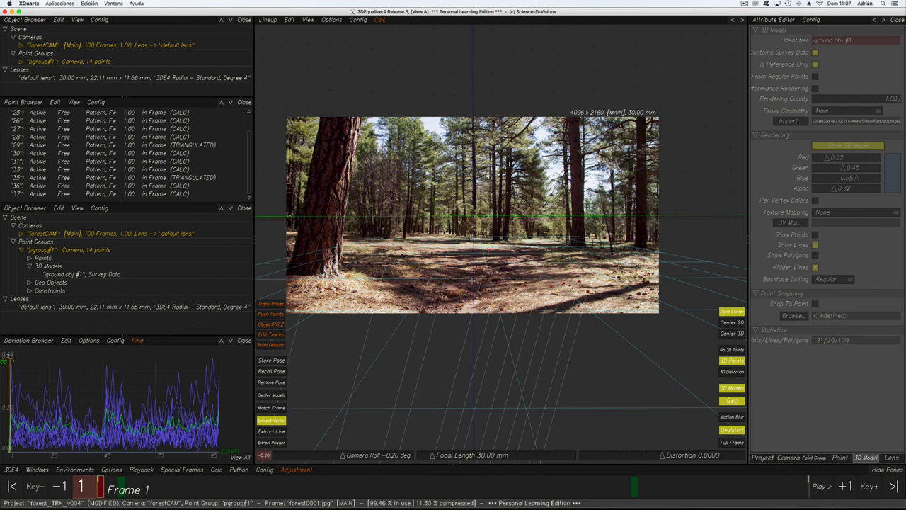
{"action": "scroll", "coordinate": [400, 273], "scroll_direction": "up", "scroll_amount": 3}
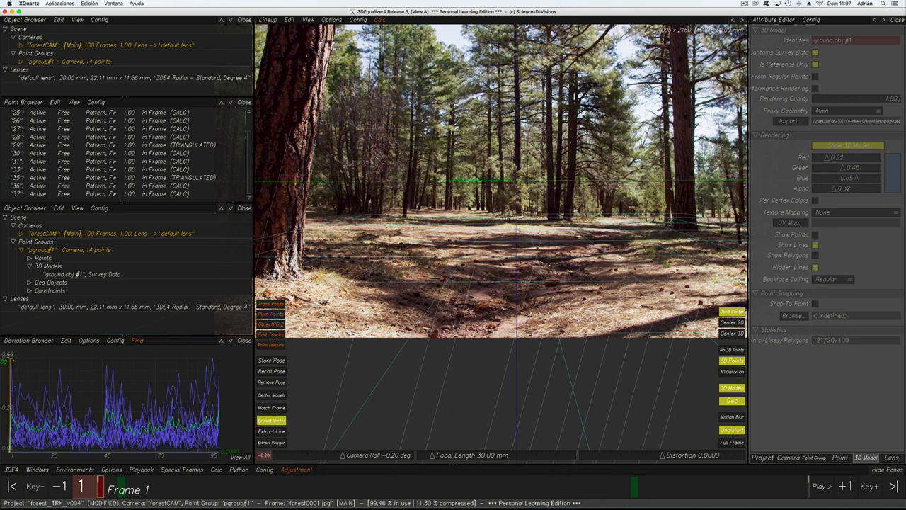
Extract the ground-plane vertex near the large tree's base as a lineup point and shift it slightly over the footage
{"action": "left_click", "coordinate": [350, 283]}
{"action": "scroll", "coordinate": [439, 275], "scroll_direction": "down", "scroll_amount": 5}
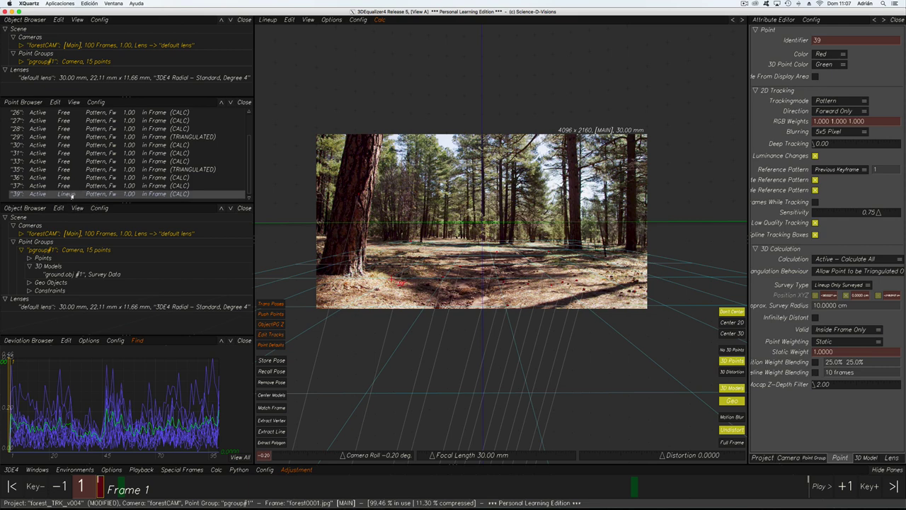
{"action": "mouse_move", "coordinate": [391, 280]}
{"action": "left_mouse_down"}
{"action": "mouse_move", "coordinate": [397, 274]}
{"action": "mouse_move", "coordinate": [378, 268]}
{"action": "mouse_move", "coordinate": [393, 274]}
{"action": "mouse_move", "coordinate": [361, 272]}
{"action": "mouse_move", "coordinate": [388, 278]}
{"action": "left_mouse_up"}
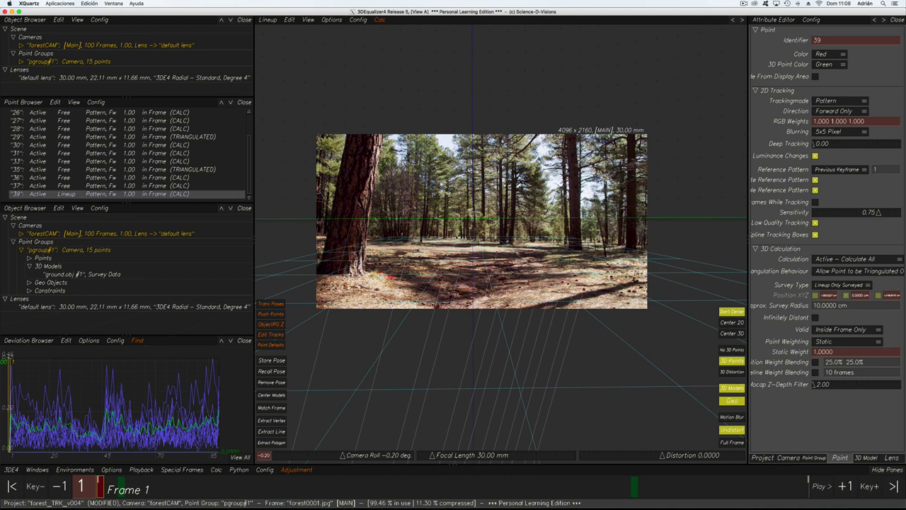
Move lineup point 39 slightly down the forest floor, frame the whole image and leave the point deselected
{"action": "left_click", "coordinate": [288, 20]}
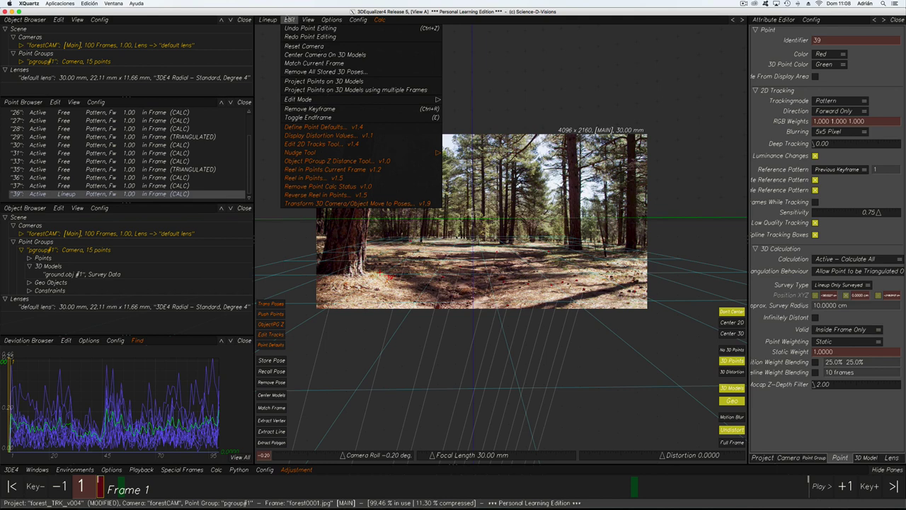
{"action": "left_click", "coordinate": [288, 20]}
{"action": "left_click_drag", "start_coordinate": [473, 214], "coordinate": [474, 221]}
{"action": "left_click_drag", "start_coordinate": [390, 284], "coordinate": [392, 285]}
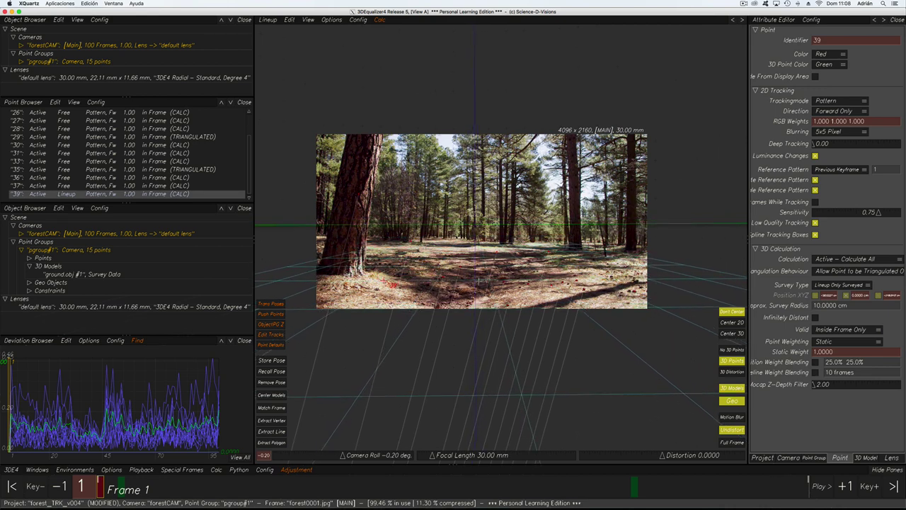
{"action": "scroll", "coordinate": [477, 286], "scroll_direction": "down", "scroll_amount": 10}
{"action": "scroll", "coordinate": [477, 285], "scroll_direction": "up", "scroll_amount": 15}
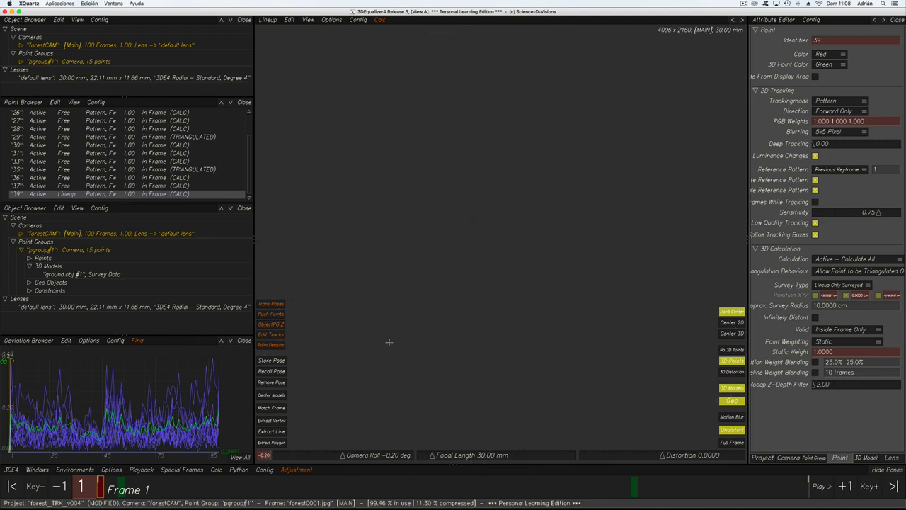
{"action": "key", "text": "f"}
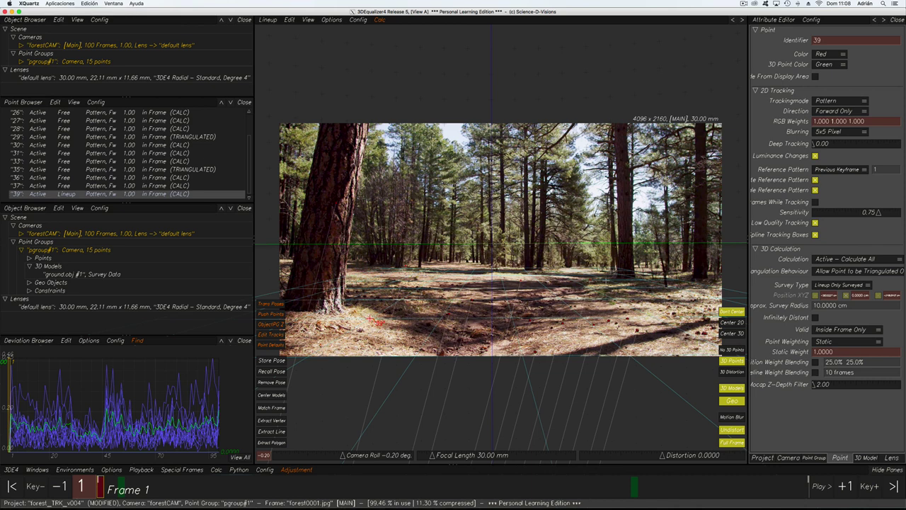
{"action": "left_click", "coordinate": [117, 194]}
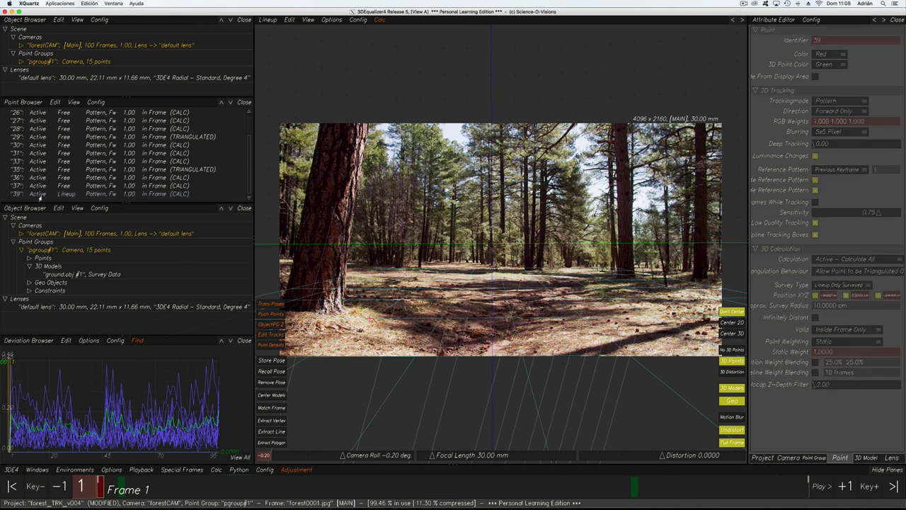
Extract a ground-plane vertex on the distant forest floor as a lineup point, then delete that point
{"action": "left_click", "coordinate": [276, 421]}
{"action": "scroll", "coordinate": [542, 276], "scroll_direction": "up", "scroll_amount": 5}
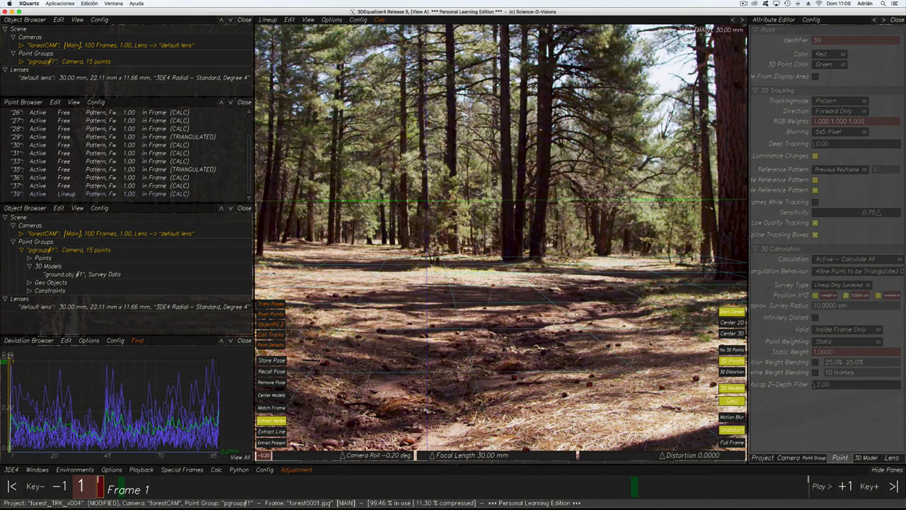
{"action": "scroll", "coordinate": [588, 284], "scroll_direction": "up", "scroll_amount": 2}
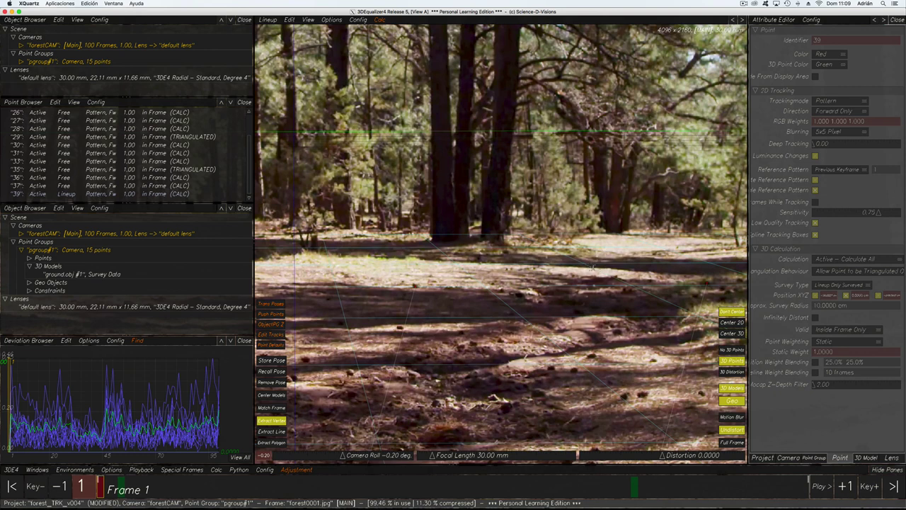
{"action": "left_click", "coordinate": [592, 267]}
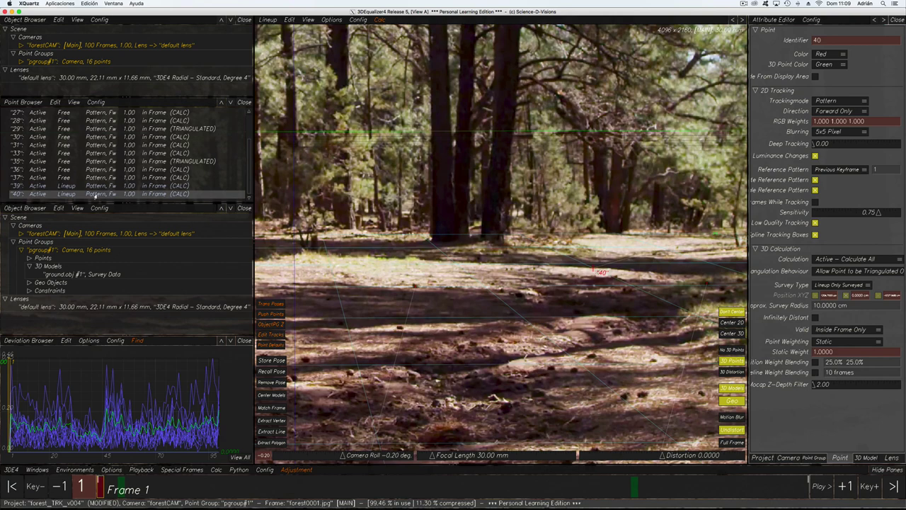
{"action": "right_click", "coordinate": [134, 200]}
{"action": "left_click", "coordinate": [150, 213]}
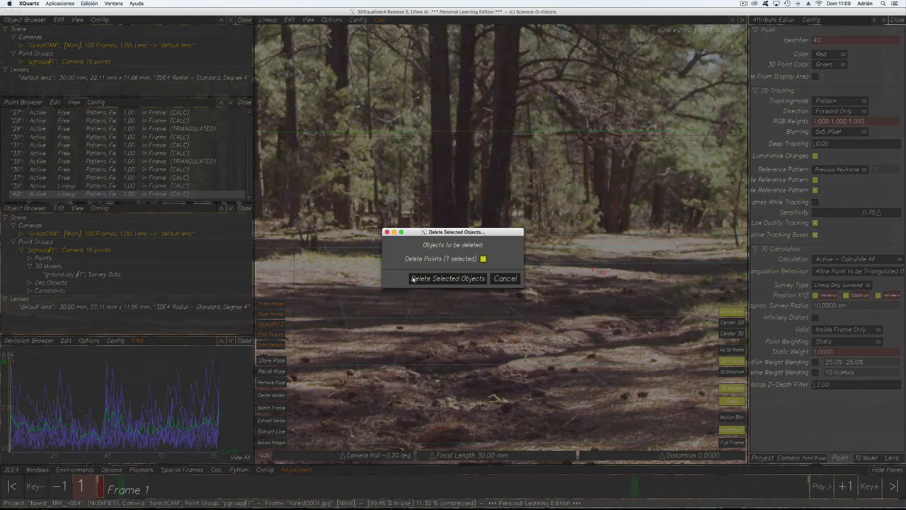
{"action": "left_click", "coordinate": [421, 279]}
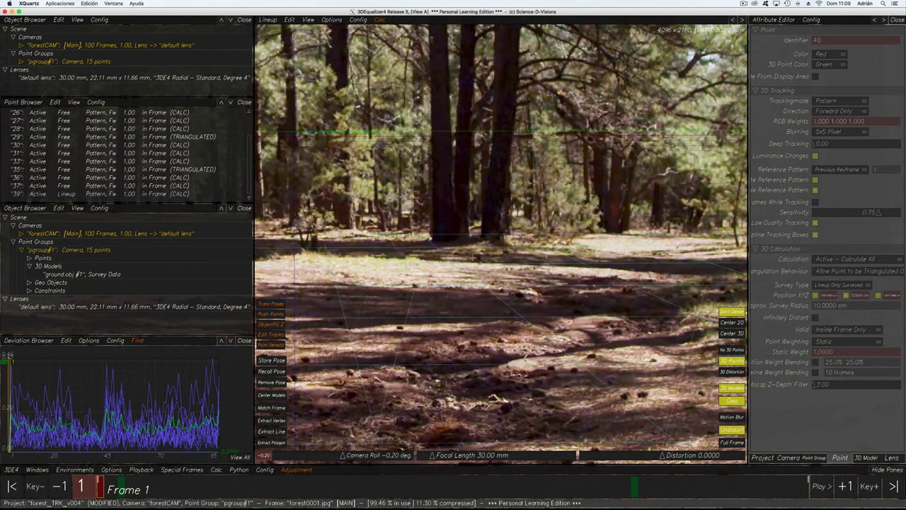
Extract another ground-plane vertex from the shaded middle of the forest floor as a second lineup point
{"action": "left_click", "coordinate": [98, 194]}
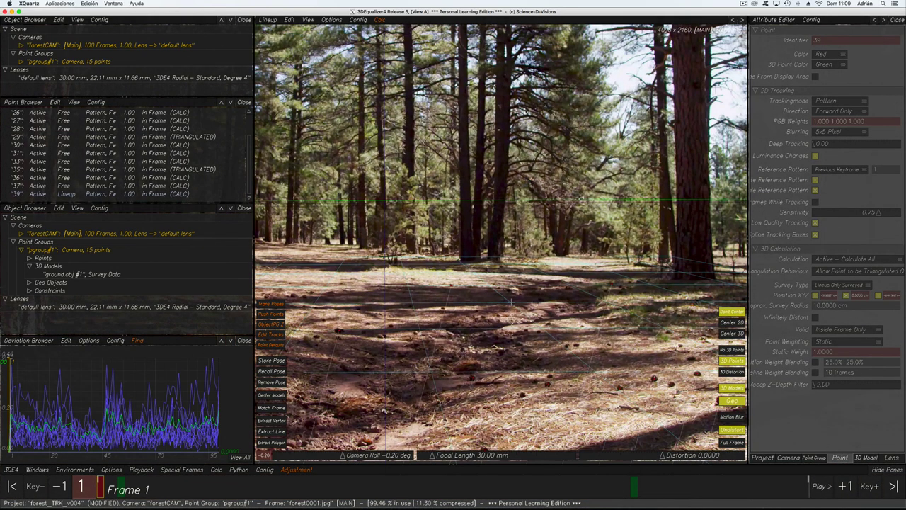
{"action": "scroll", "coordinate": [513, 302], "scroll_direction": "down", "scroll_amount": 2}
{"action": "middle_click_drag", "start_coordinate": [449, 333], "coordinate": [559, 335]}
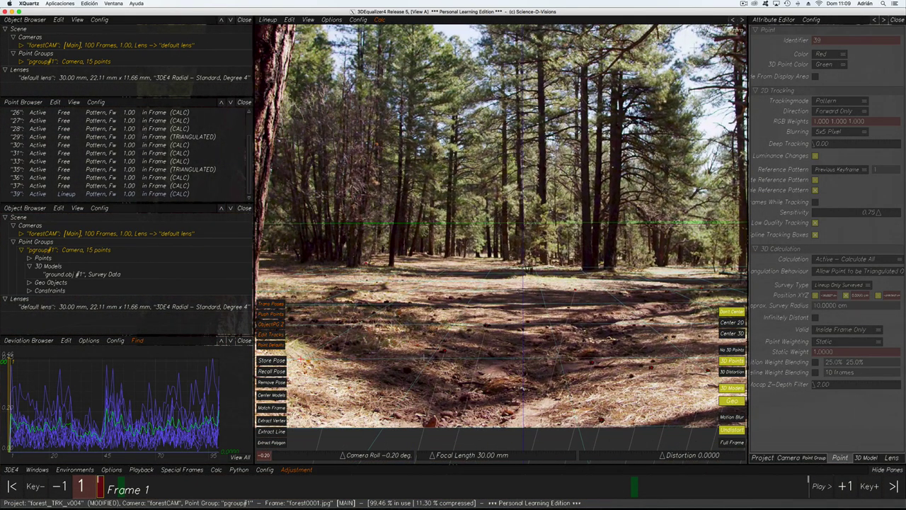
{"action": "scroll", "coordinate": [388, 341], "scroll_direction": "down", "scroll_amount": 1}
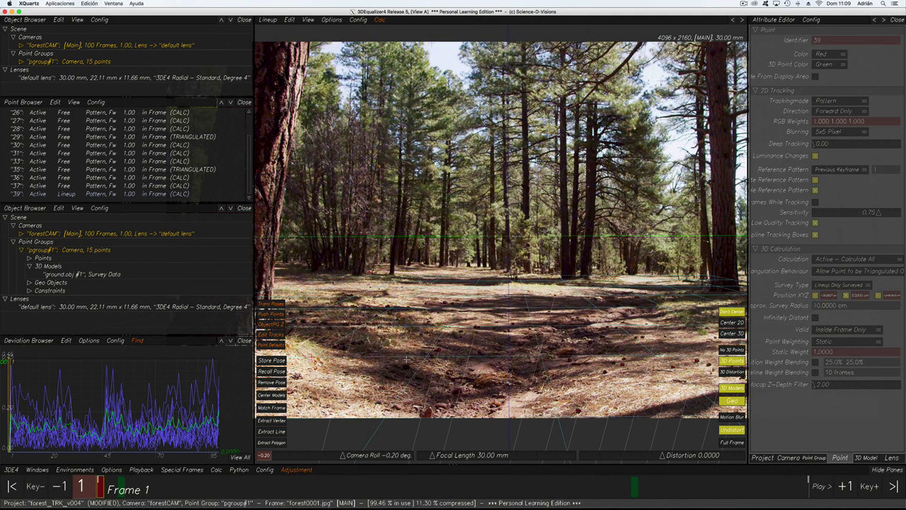
{"action": "left_click", "coordinate": [265, 421]}
{"action": "scroll", "coordinate": [480, 331], "scroll_direction": "up", "scroll_amount": 3}
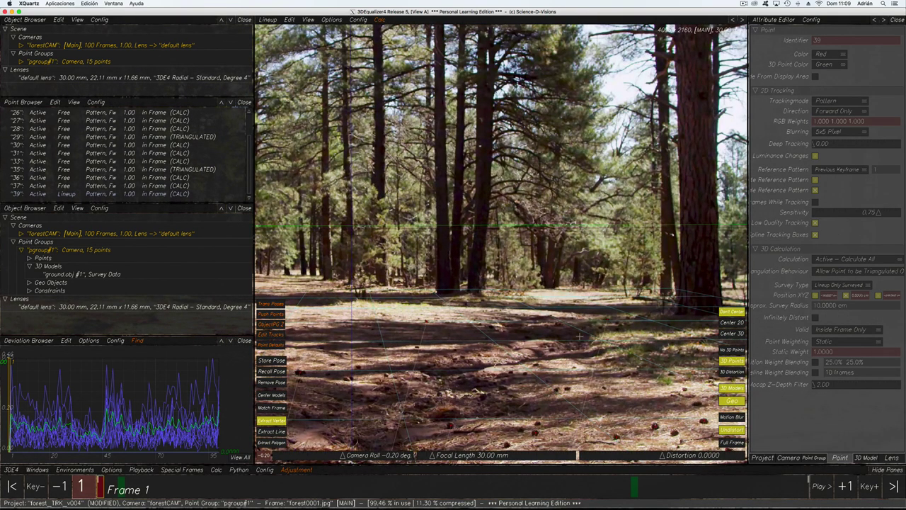
{"action": "scroll", "coordinate": [543, 328], "scroll_direction": "down", "scroll_amount": 5}
{"action": "scroll", "coordinate": [541, 330], "scroll_direction": "up", "scroll_amount": 15}
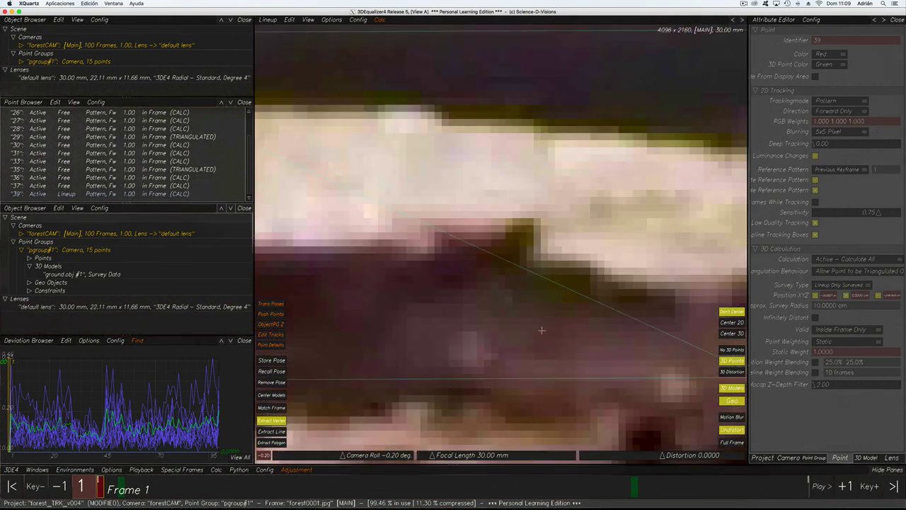
{"action": "scroll", "coordinate": [541, 330], "scroll_direction": "down", "scroll_amount": 8}
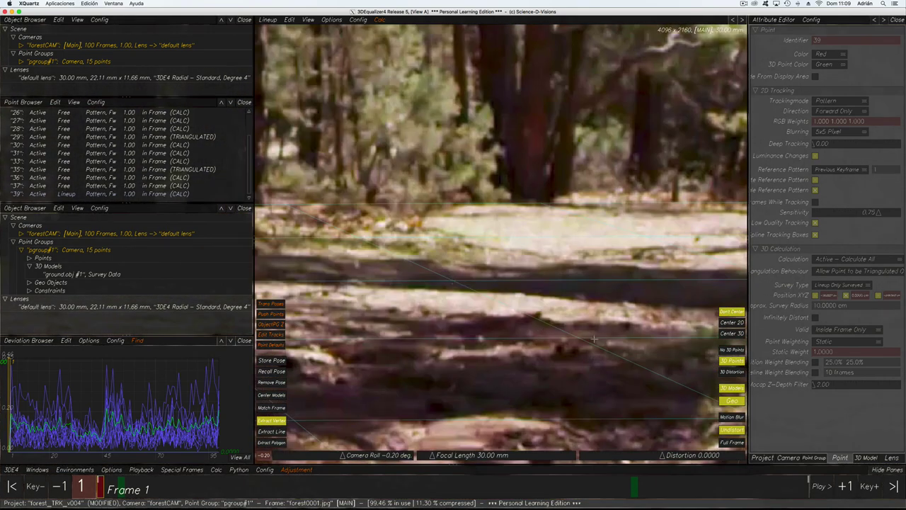
{"action": "scroll", "coordinate": [574, 346], "scroll_direction": "down", "scroll_amount": 5}
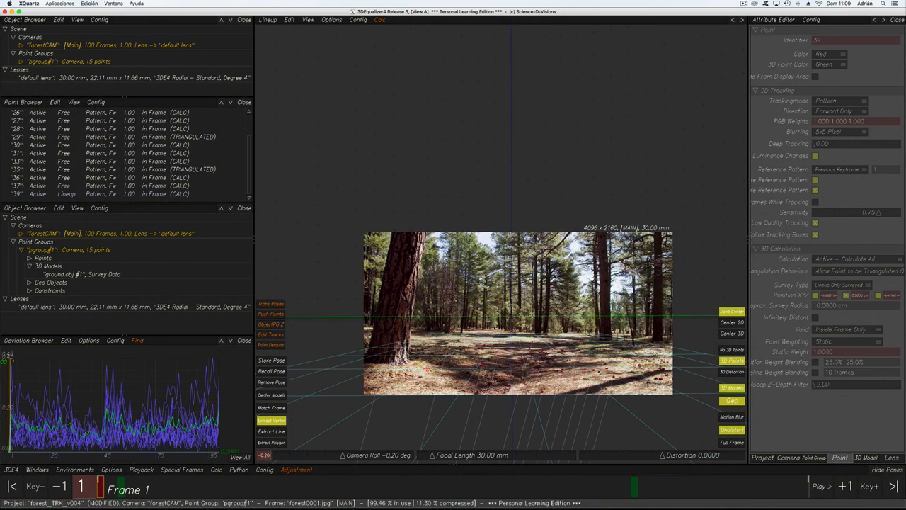
{"action": "scroll", "coordinate": [574, 368], "scroll_direction": "up", "scroll_amount": 5}
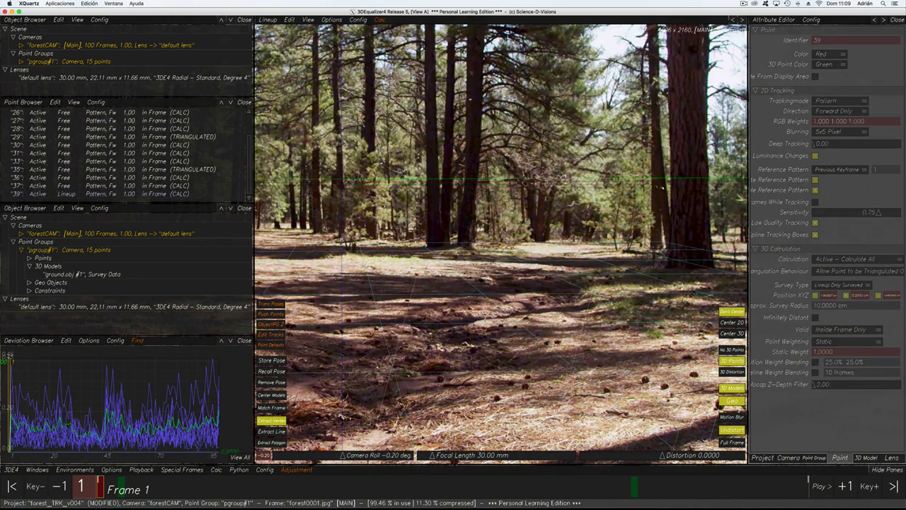
{"action": "left_click", "coordinate": [484, 293]}
{"action": "scroll", "coordinate": [481, 298], "scroll_direction": "down", "scroll_amount": 5}
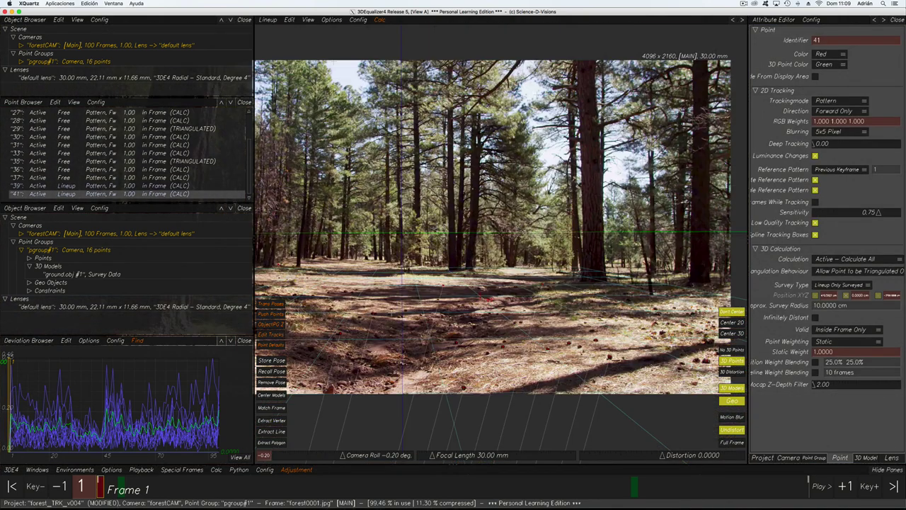
{"action": "middle_click_drag", "start_coordinate": [473, 307], "coordinate": [554, 301]}
{"action": "scroll", "coordinate": [552, 311], "scroll_direction": "up", "scroll_amount": 2}
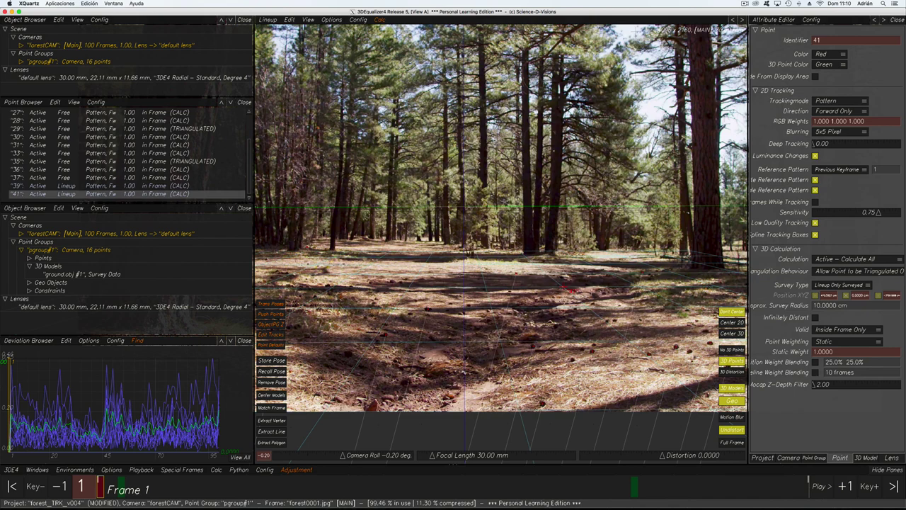
{"action": "scroll", "coordinate": [559, 283], "scroll_direction": "down", "scroll_amount": 3}
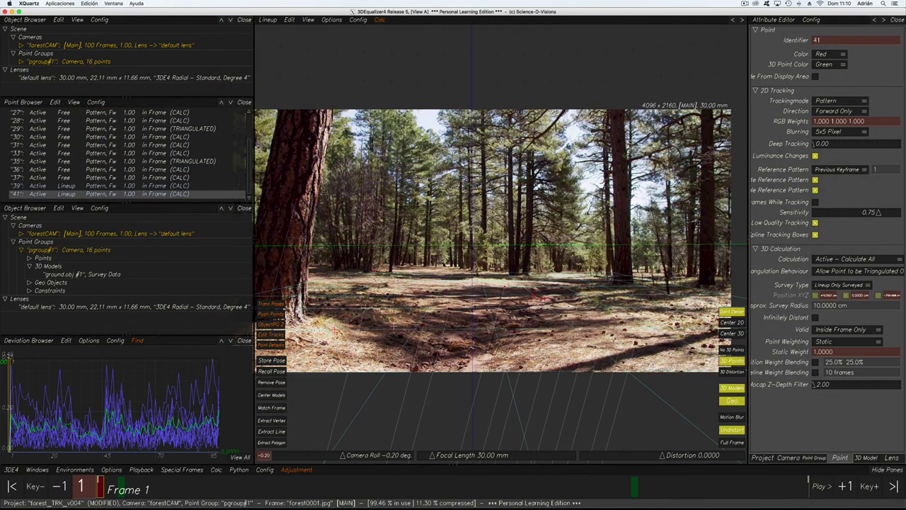
Move lineup point 41 rightward across the forest floor to spread the ground grid over the footage
{"action": "key", "text": "i"}
{"action": "key", "text": "i"}
{"action": "scroll", "coordinate": [555, 284], "scroll_direction": "up", "scroll_amount": 2}
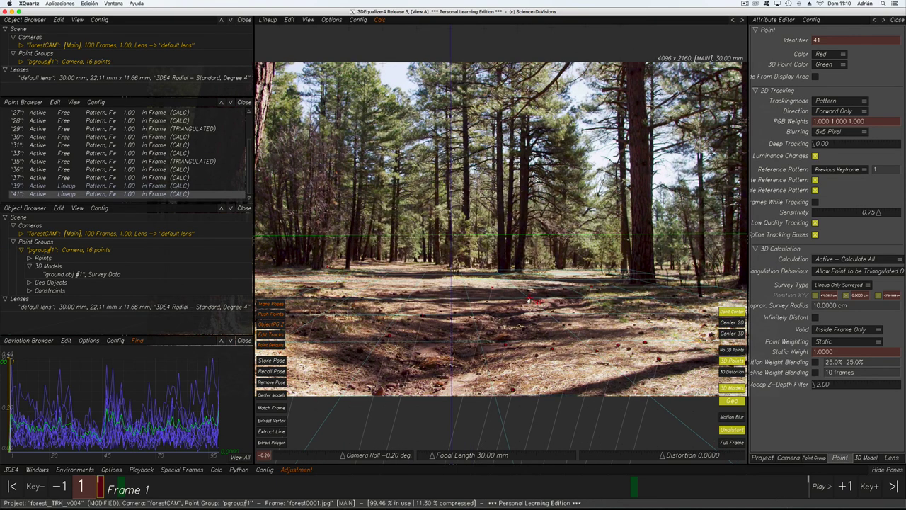
{"action": "scroll", "coordinate": [528, 300], "scroll_direction": "down", "scroll_amount": 2}
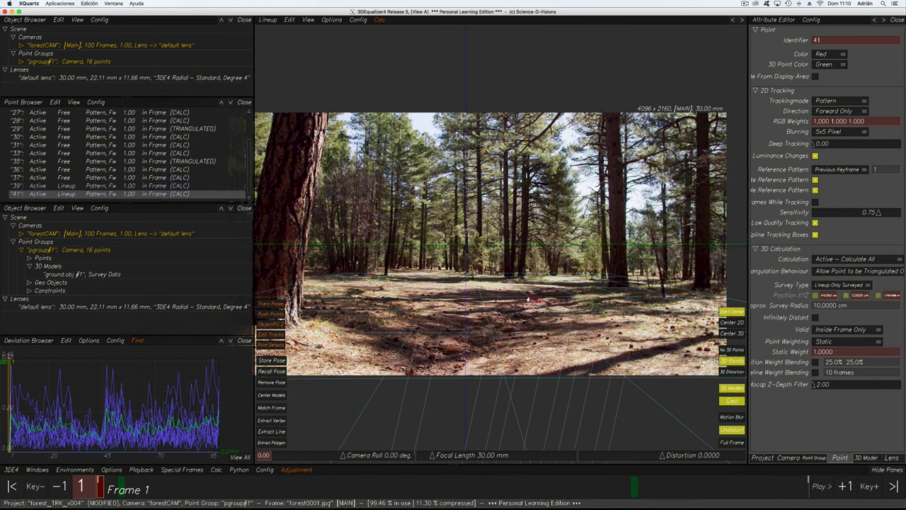
{"action": "left_click_drag", "start_coordinate": [529, 300], "coordinate": [568, 296]}
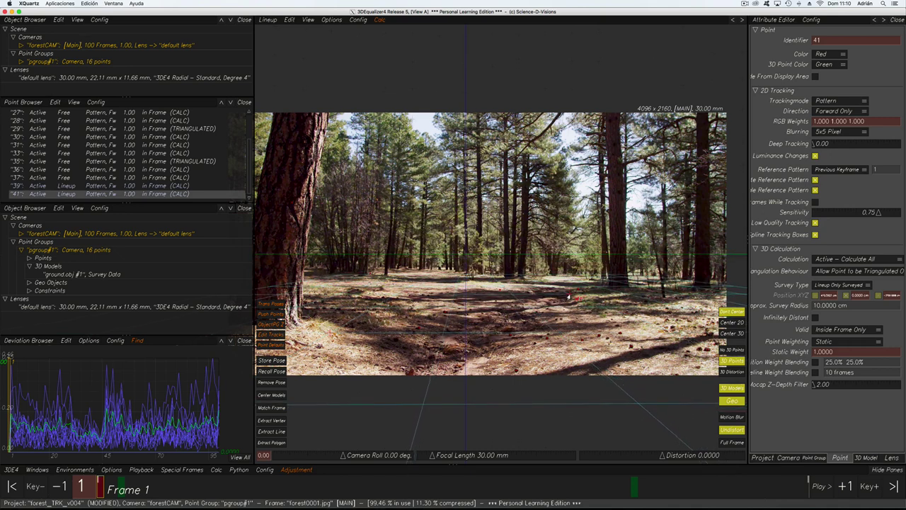
Fine-tune the position of lineup point 41 while checking the ground grid against the forest floor
{"action": "middle_click_drag", "start_coordinate": [369, 354], "coordinate": [430, 343]}
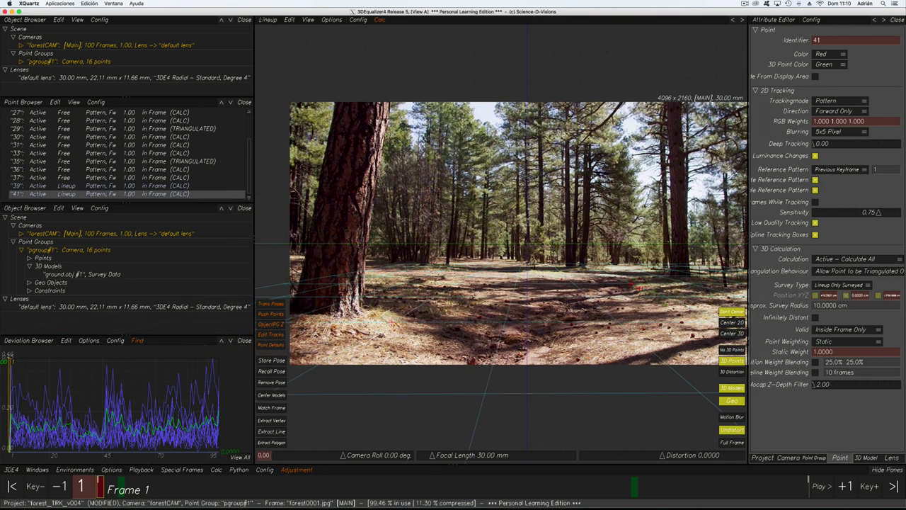
{"action": "middle_click_drag", "start_coordinate": [580, 306], "coordinate": [545, 297]}
{"action": "middle_click_drag", "start_coordinate": [448, 291], "coordinate": [470, 284]}
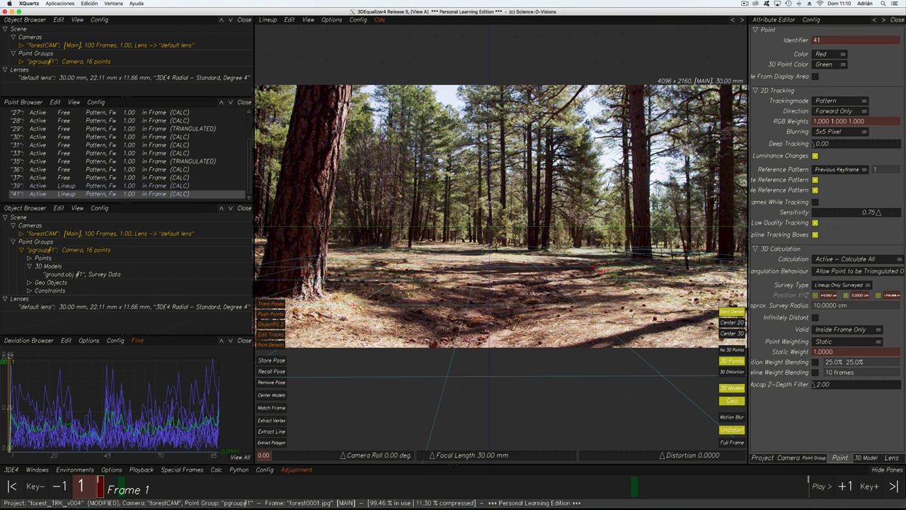
{"action": "middle_click_drag", "start_coordinate": [457, 283], "coordinate": [487, 281]}
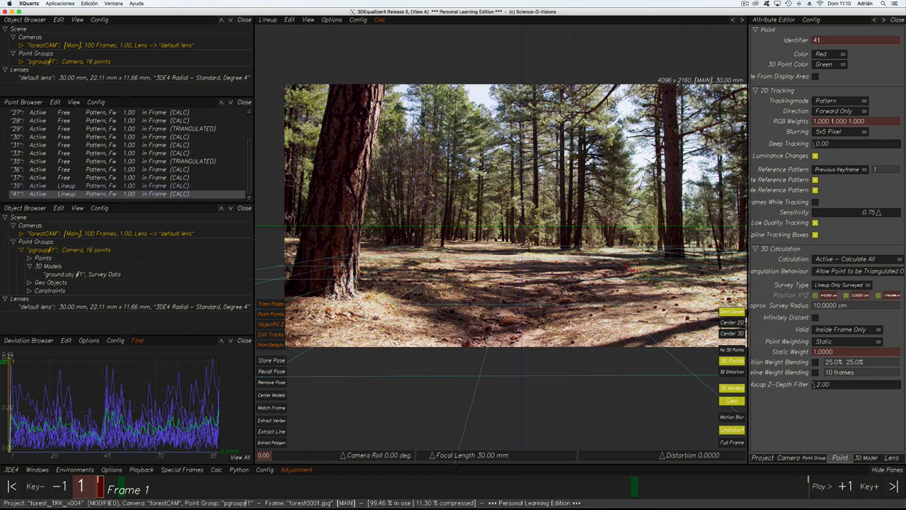
{"action": "middle_click_drag", "start_coordinate": [347, 273], "coordinate": [409, 271]}
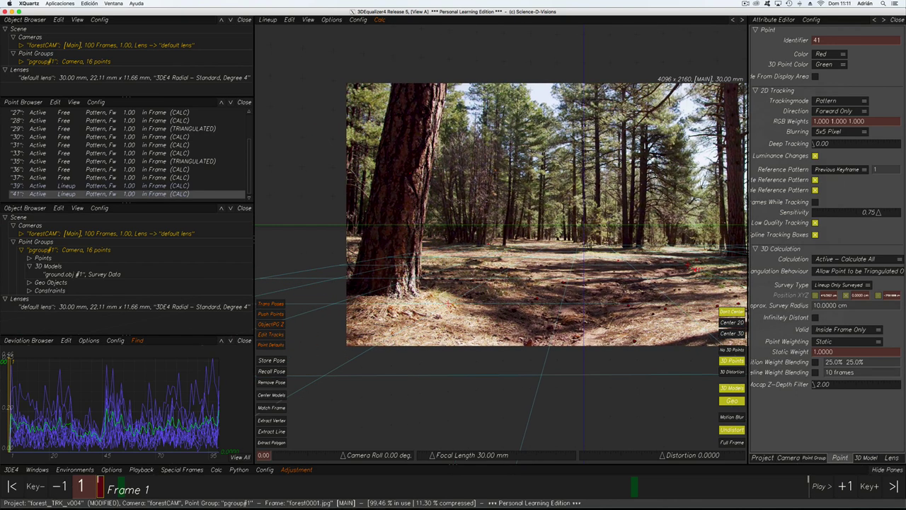
{"action": "middle_click_drag", "start_coordinate": [576, 241], "coordinate": [432, 187]}
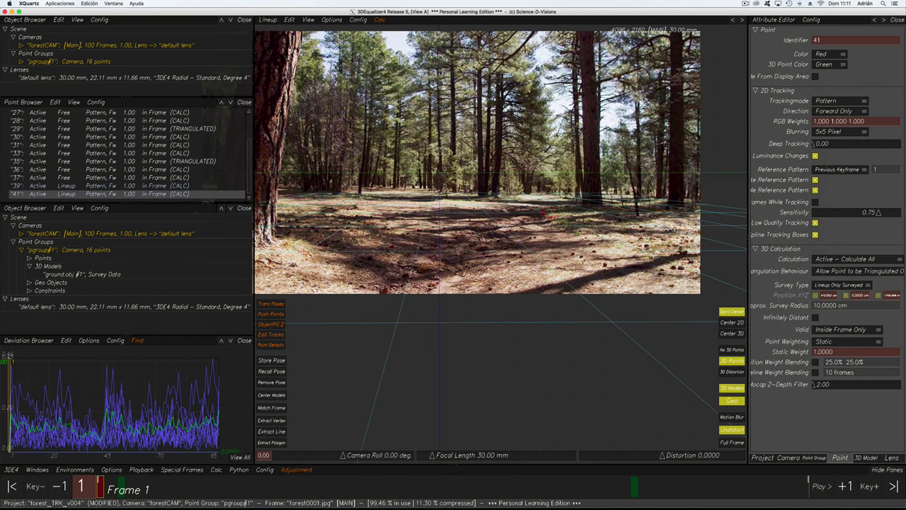
{"action": "left_click_drag", "start_coordinate": [542, 217], "coordinate": [541, 212]}
{"action": "scroll", "coordinate": [520, 240], "scroll_direction": "down", "scroll_amount": 12}
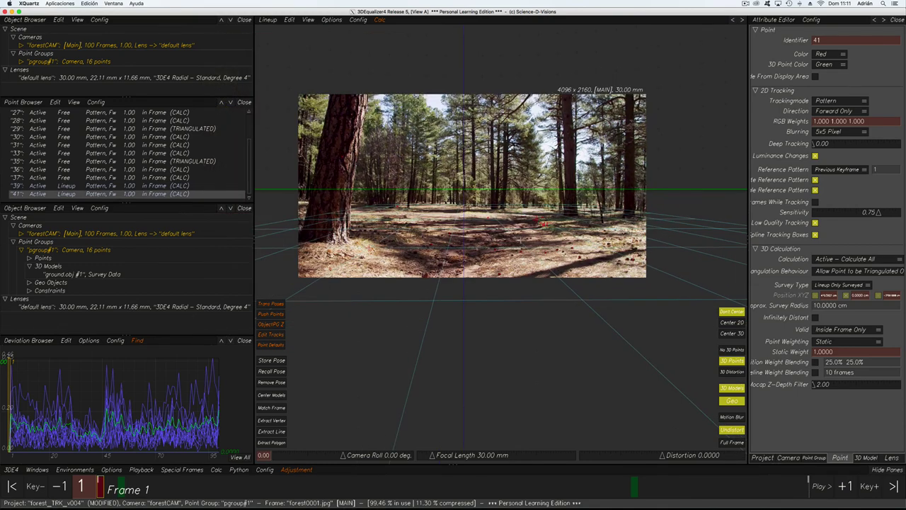
{"action": "scroll", "coordinate": [518, 240], "scroll_direction": "up", "scroll_amount": 10}
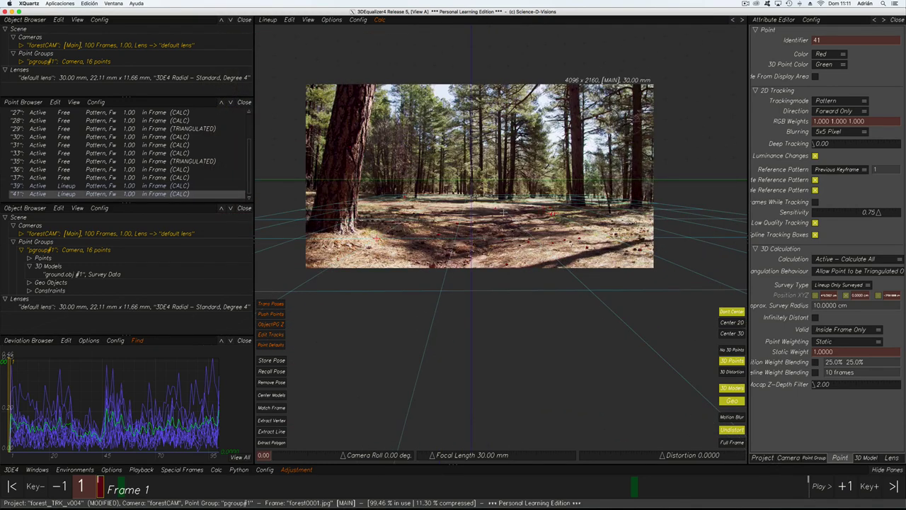
{"action": "middle_click_drag", "start_coordinate": [500, 212], "coordinate": [521, 222]}
{"action": "scroll", "coordinate": [518, 221], "scroll_direction": "up", "scroll_amount": 1}
{"action": "left_click_drag", "start_coordinate": [569, 222], "coordinate": [569, 222]}
Switch to Maya and compare its ground plane over the forest footage
{"action": "mouse_move", "coordinate": [601, 505]}
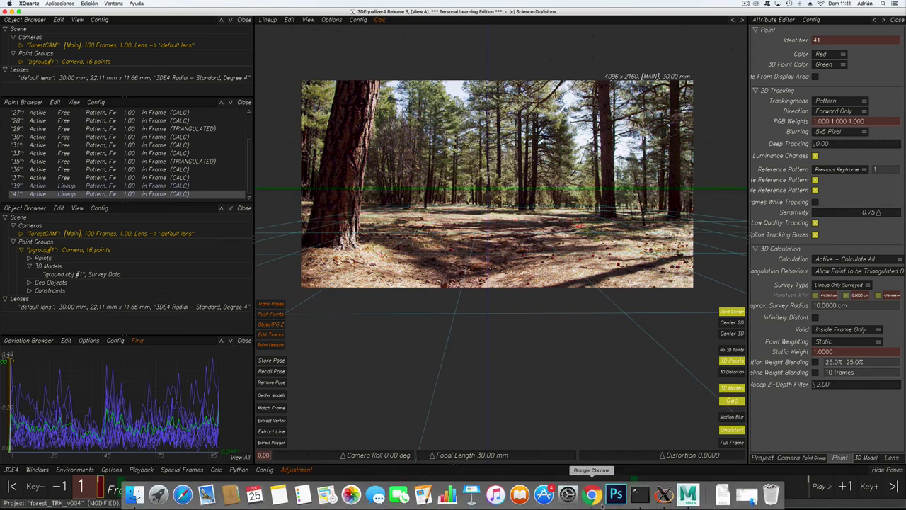
{"action": "left_click", "coordinate": [688, 493]}
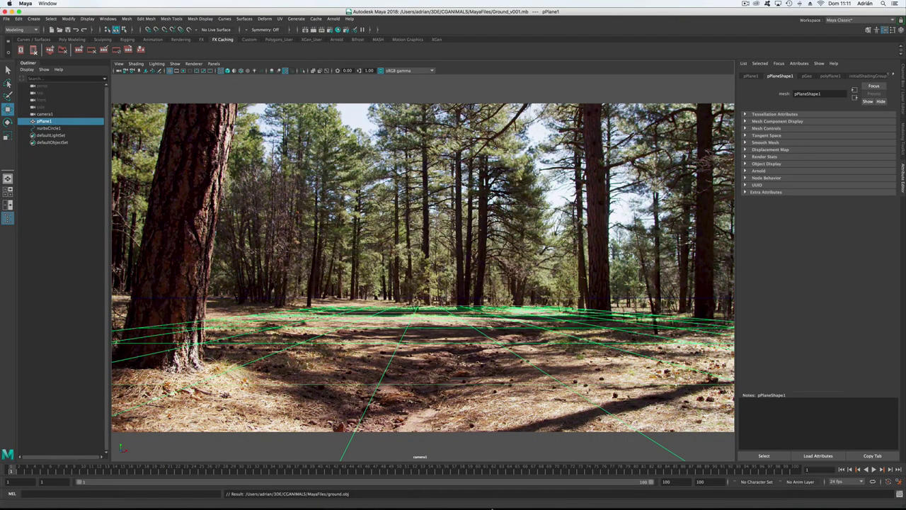
Switch back to 3DEqualizer and nudge lineup point 41 slightly on the forest floor
{"action": "mouse_move", "coordinate": [491, 495]}
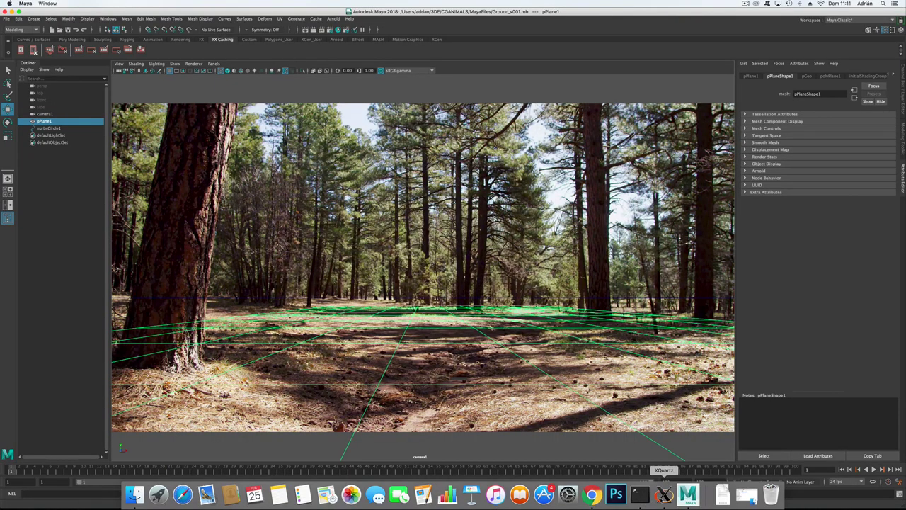
{"action": "left_click", "coordinate": [663, 494]}
{"action": "left_click_drag", "start_coordinate": [569, 223], "coordinate": [569, 226]}
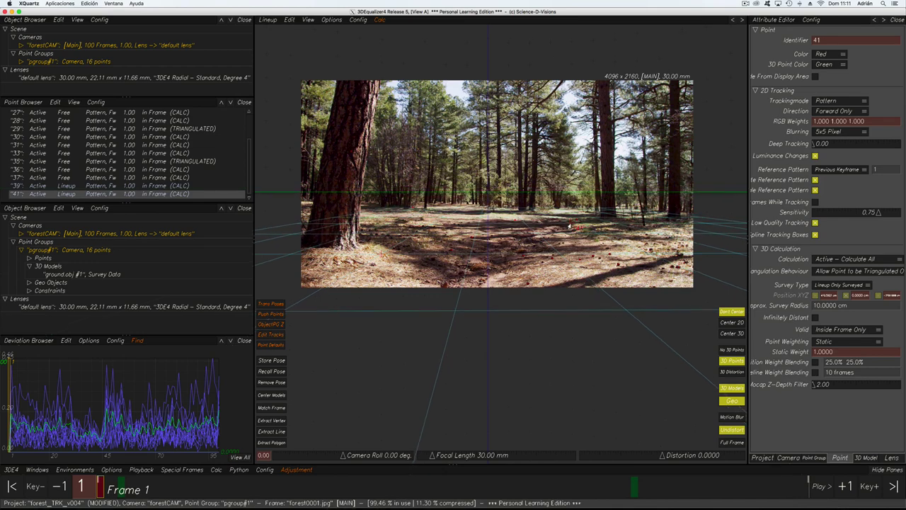
Deselect point 41 and extract a ground-plane vertex at the far end of the forest clearing as a third lineup point
{"action": "scroll", "coordinate": [444, 206], "scroll_direction": "up", "scroll_amount": 8}
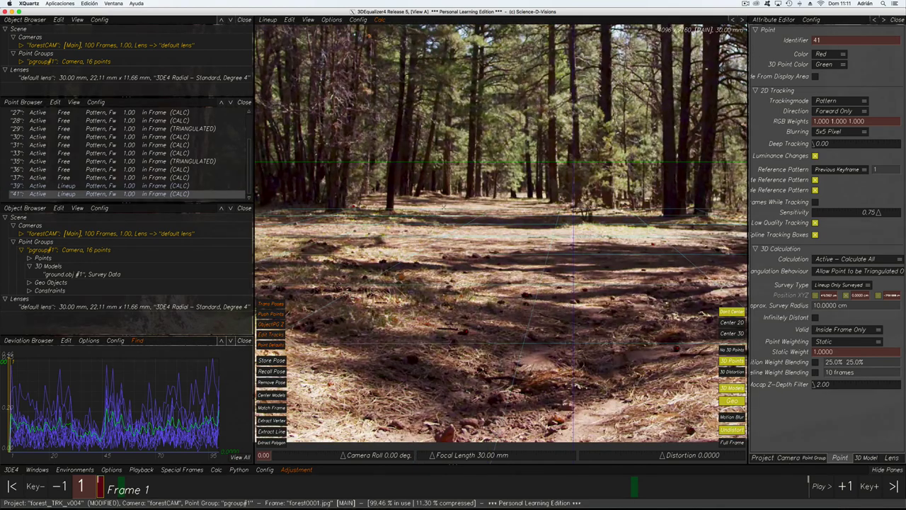
{"action": "scroll", "coordinate": [501, 234], "scroll_direction": "down", "scroll_amount": 3}
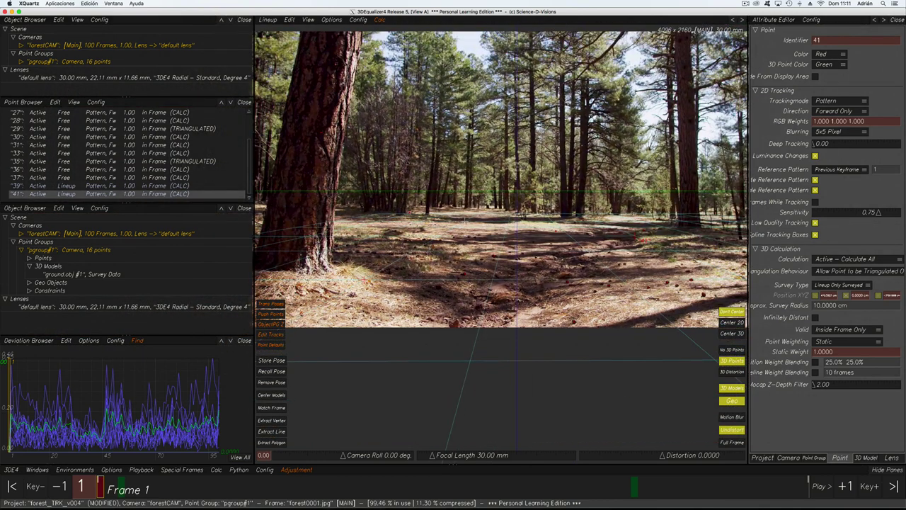
{"action": "scroll", "coordinate": [457, 222], "scroll_direction": "up", "scroll_amount": 4}
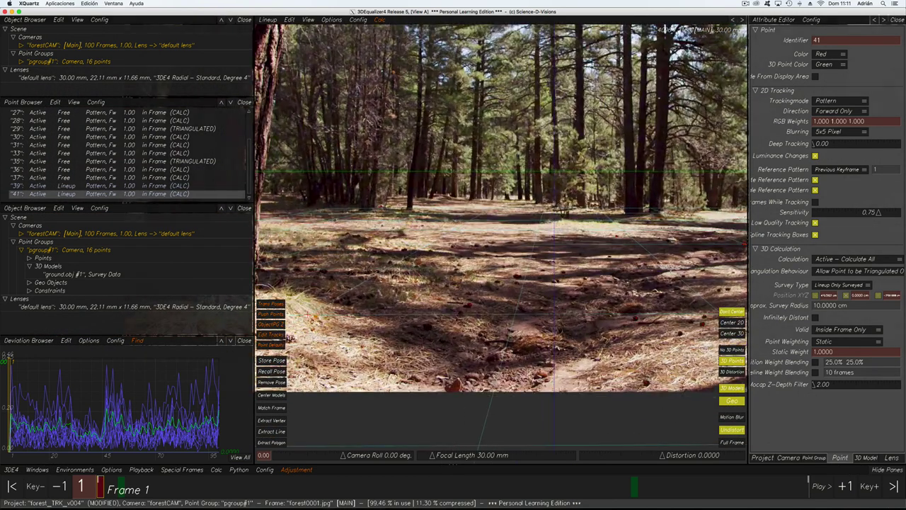
{"action": "left_click", "coordinate": [61, 194]}
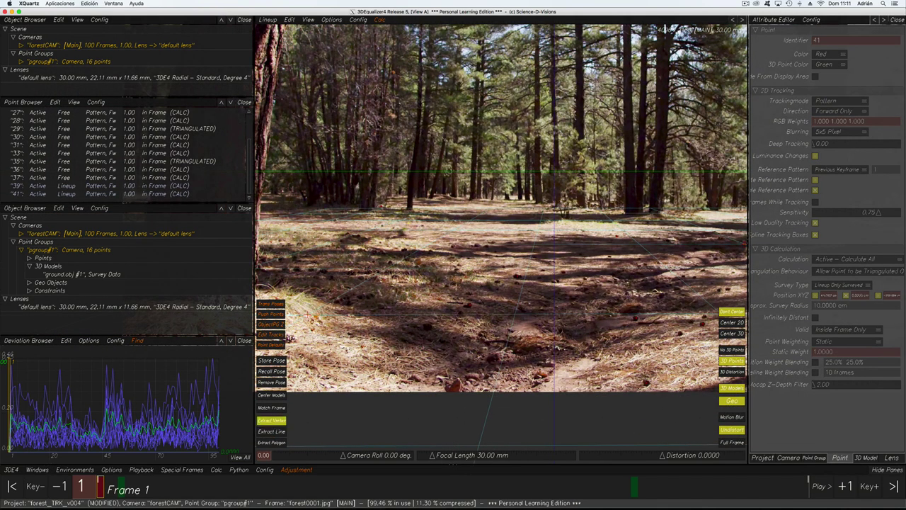
{"action": "left_click", "coordinate": [470, 222], "text": "ctrl"}
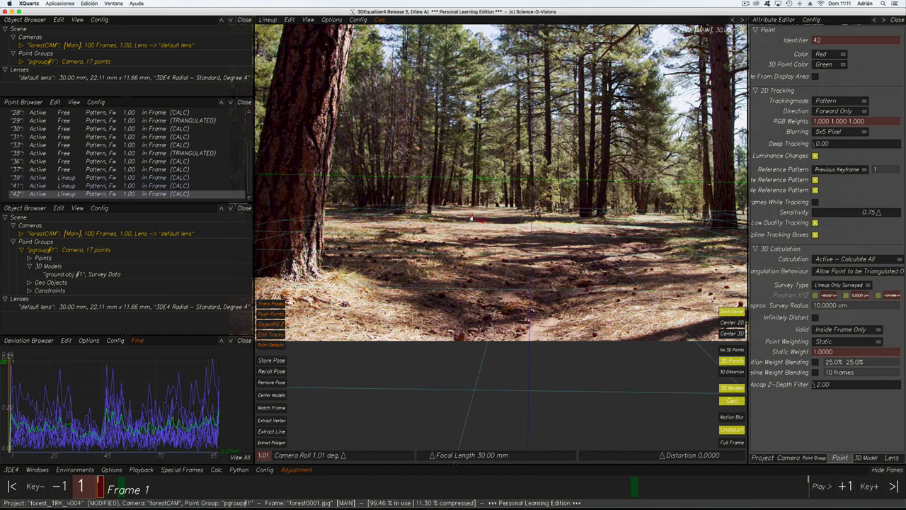
Fine-tune lineup points 41 and 42 to level the ground grid with the forest floor
{"action": "scroll", "coordinate": [494, 291], "scroll_direction": "down", "scroll_amount": 5}
{"action": "scroll", "coordinate": [494, 292], "scroll_direction": "up", "scroll_amount": 5}
{"action": "scroll", "coordinate": [507, 285], "scroll_direction": "down", "scroll_amount": 2}
{"action": "left_click", "coordinate": [636, 260]}
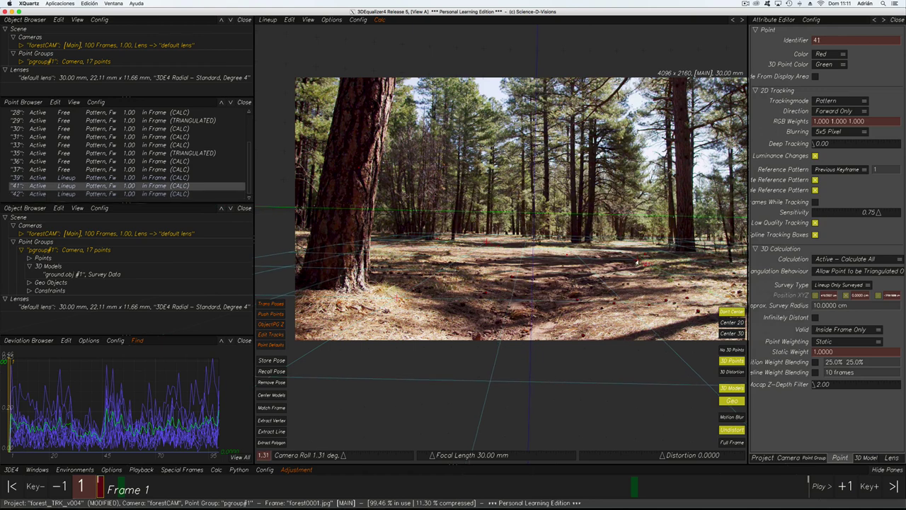
{"action": "left_click", "coordinate": [484, 244]}
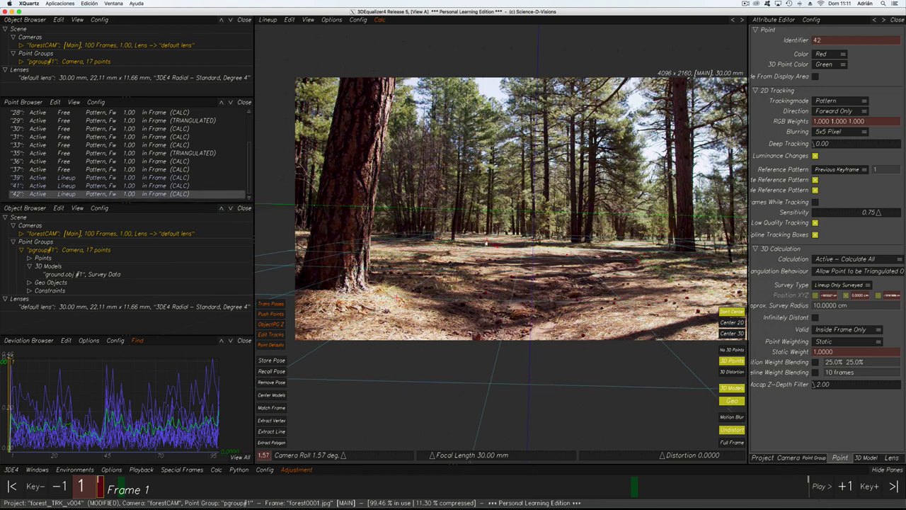
{"action": "left_click_drag", "start_coordinate": [486, 244], "coordinate": [486, 244]}
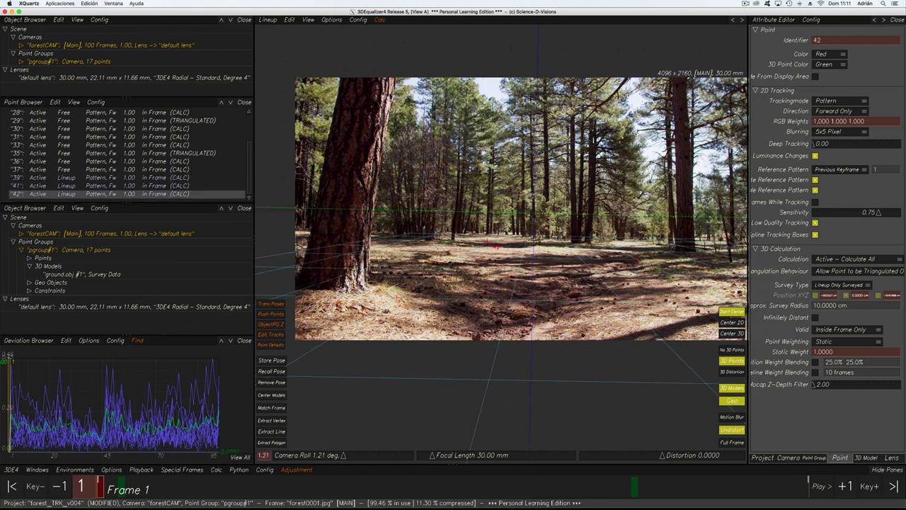
Widen the lineup view slightly, clear the point selection and examine the ground grid's fit against the forest floor
{"action": "left_click_drag", "start_coordinate": [253, 239], "coordinate": [241, 239]}
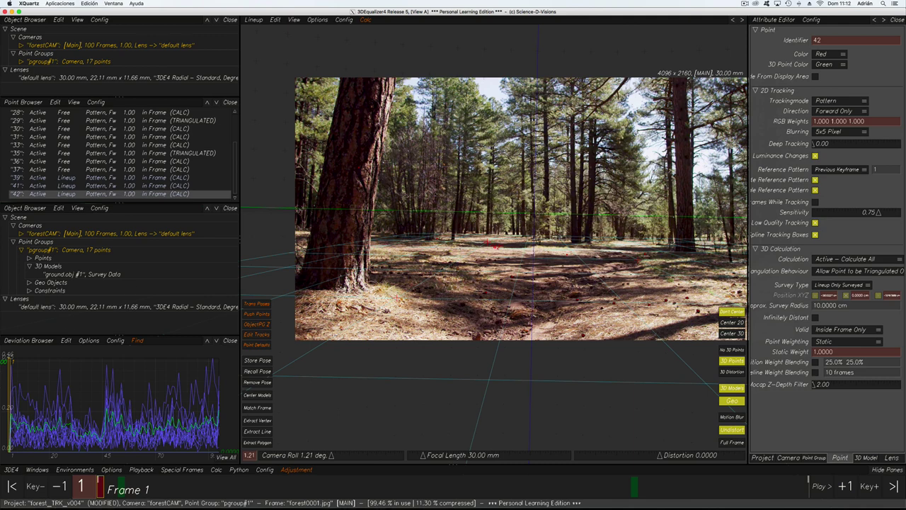
{"action": "right_click_drag", "start_coordinate": [539, 278], "coordinate": [498, 284], "text": "ctrl"}
{"action": "left_click", "coordinate": [73, 201]}
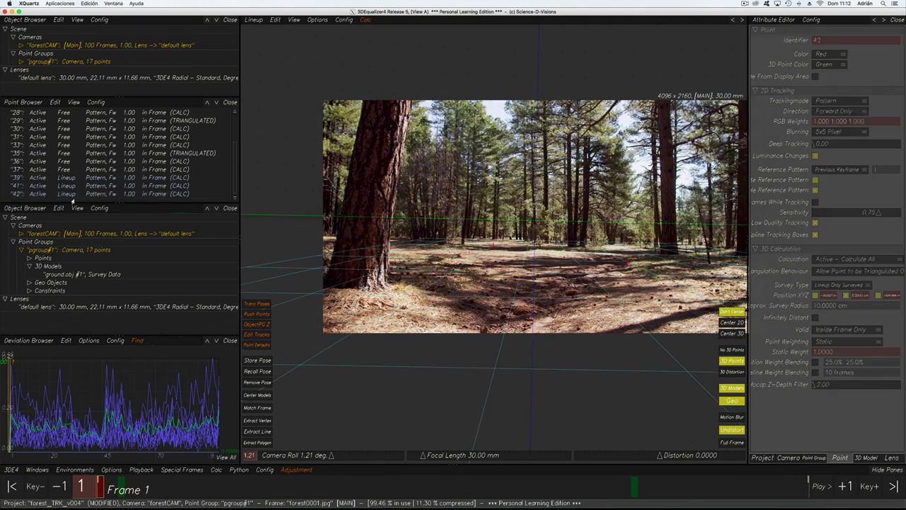
{"action": "scroll", "coordinate": [507, 259], "scroll_direction": "up", "scroll_amount": 2}
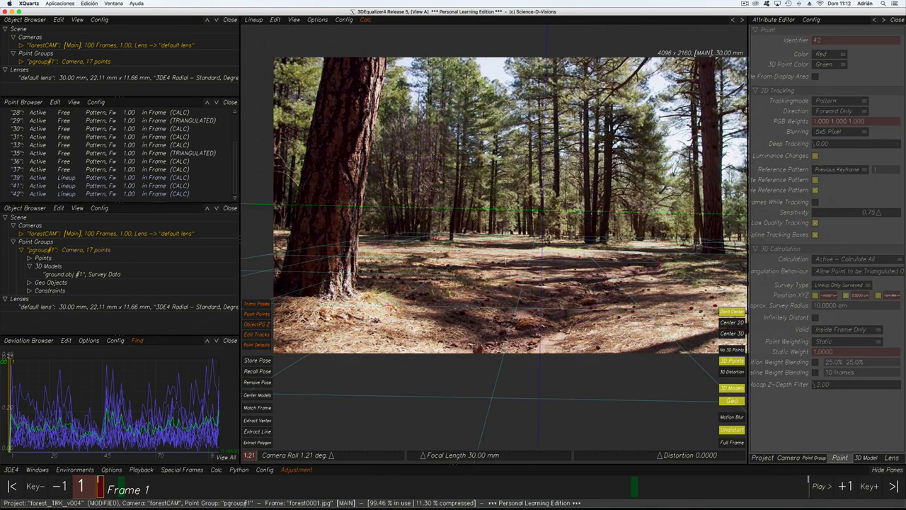
{"action": "scroll", "coordinate": [483, 287], "scroll_direction": "down", "scroll_amount": 4}
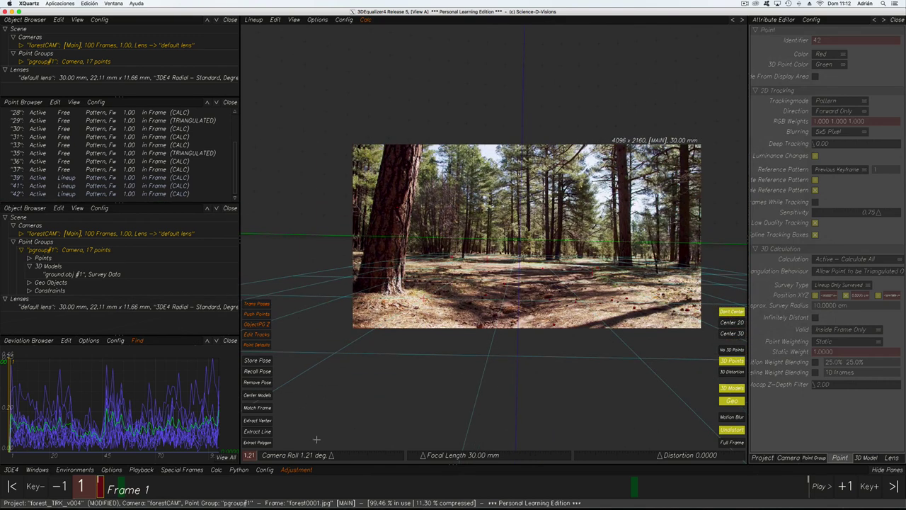
{"action": "middle_click_drag", "start_coordinate": [561, 273], "coordinate": [527, 269], "text": "ctrl"}
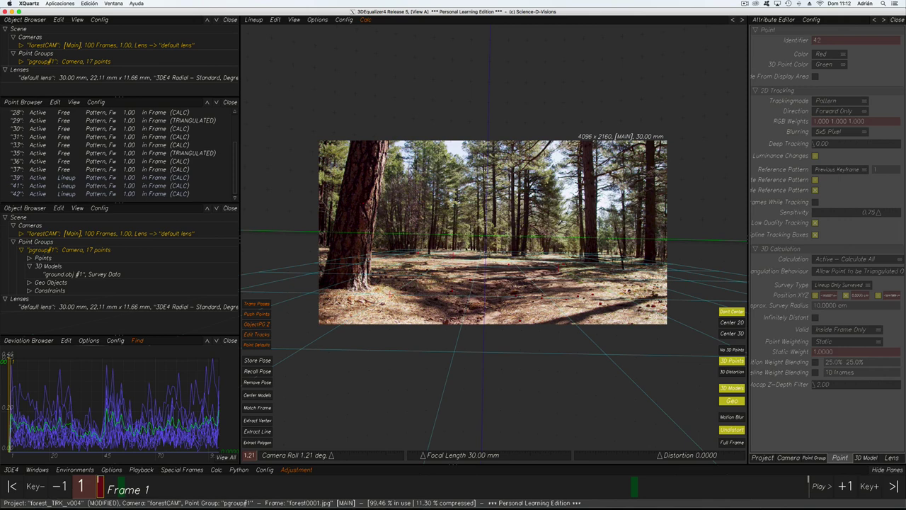
Highlight tracked points 28 to 36 over the footage, clear the selection and inspect the ground grid again
{"action": "left_click_drag", "start_coordinate": [75, 121], "coordinate": [75, 162]}
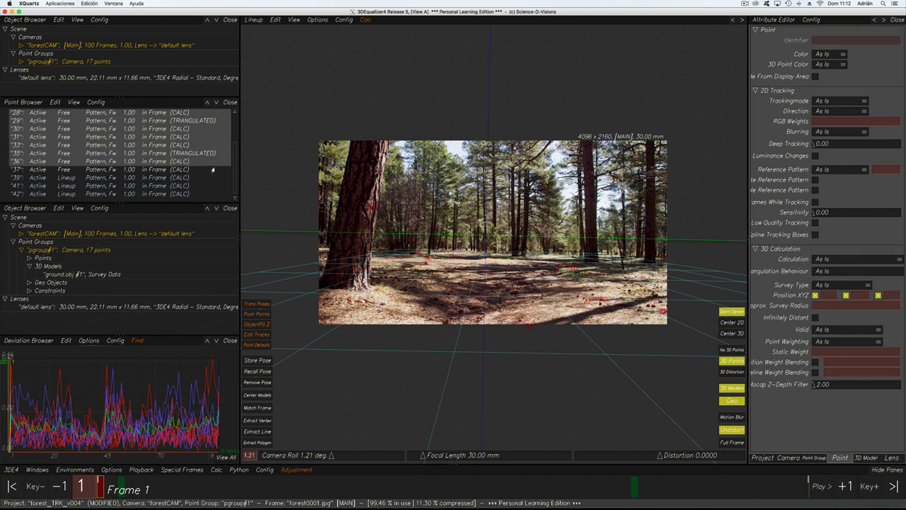
{"action": "left_click", "coordinate": [175, 162]}
{"action": "left_click", "coordinate": [176, 163]}
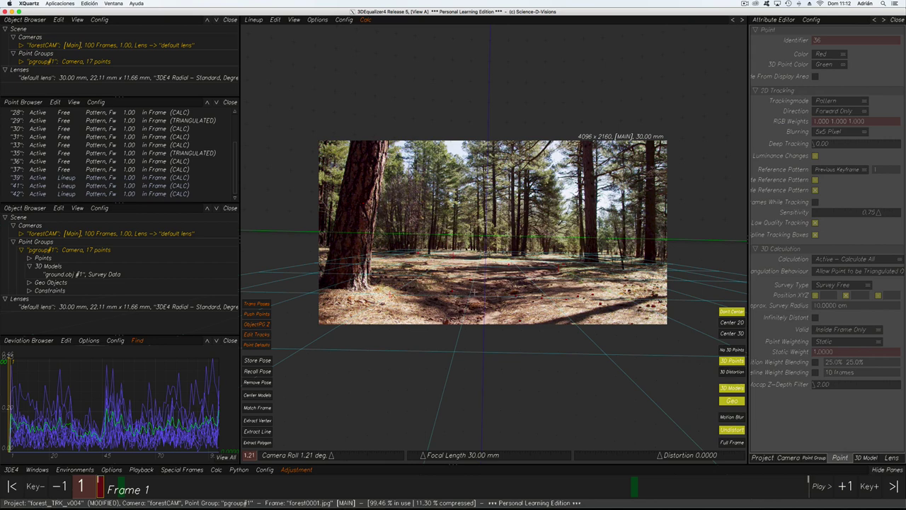
{"action": "scroll", "coordinate": [462, 278], "scroll_direction": "up", "scroll_amount": 3}
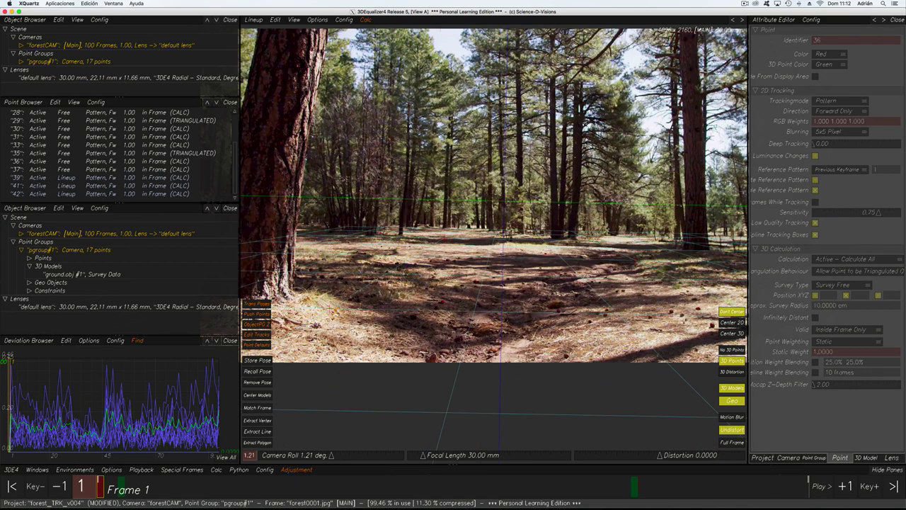
{"action": "scroll", "coordinate": [500, 286], "scroll_direction": "down", "scroll_amount": 3}
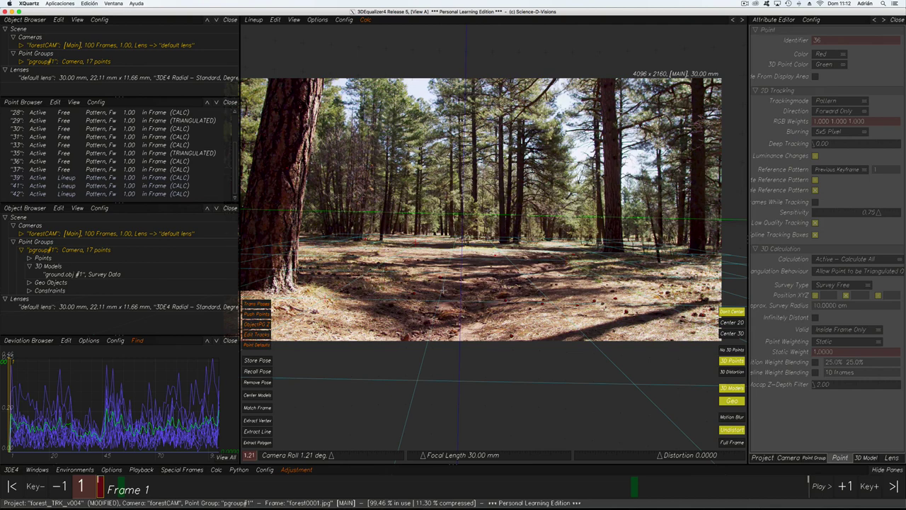
{"action": "scroll", "coordinate": [423, 286], "scroll_direction": "up", "scroll_amount": 4}
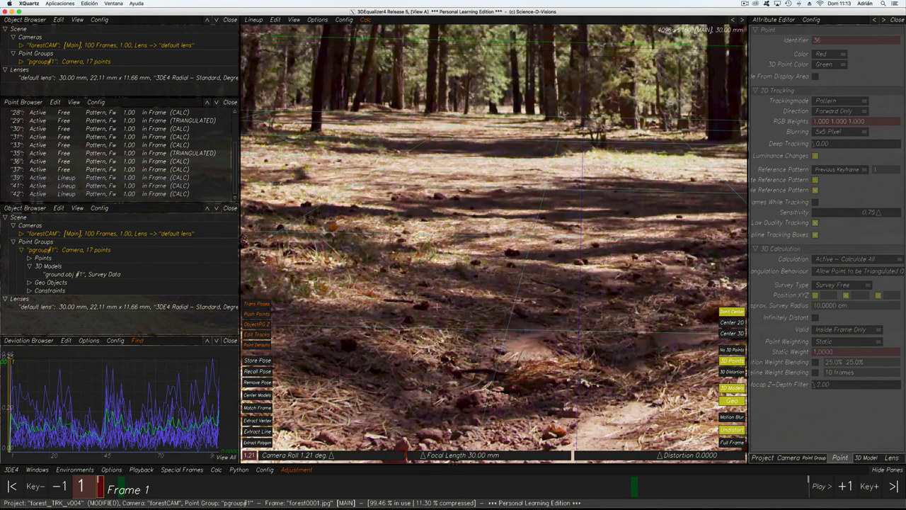
{"action": "scroll", "coordinate": [425, 320], "scroll_direction": "down", "scroll_amount": 5}
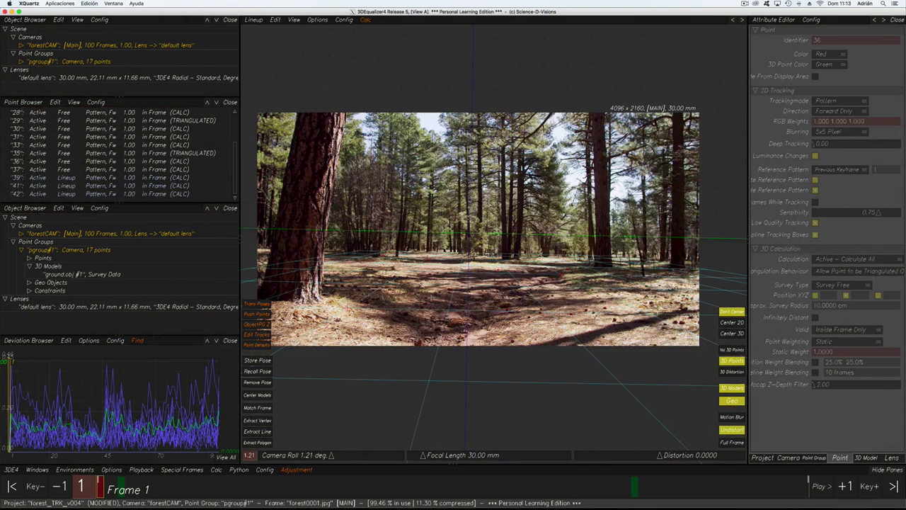
{"action": "scroll", "coordinate": [432, 312], "scroll_direction": "up", "scroll_amount": 2}
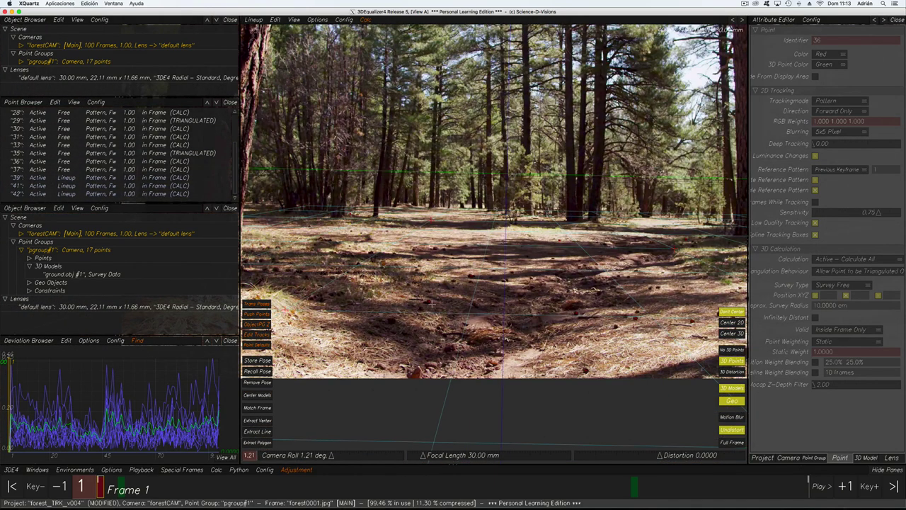
{"action": "scroll", "coordinate": [432, 305], "scroll_direction": "down", "scroll_amount": 3}
Go through the tracking points from 39 back to 25, checking each one's position in the forest image and its deviation curve
{"action": "left_click", "coordinate": [121, 178]}
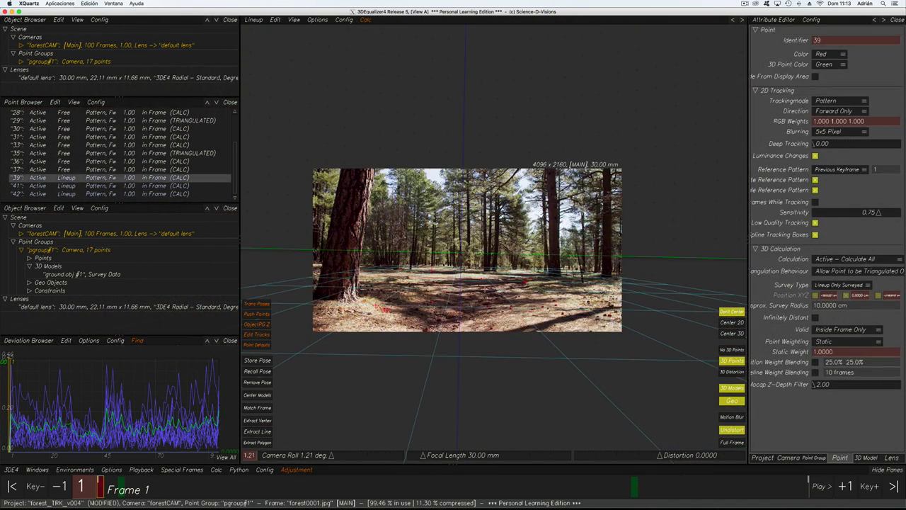
{"action": "scroll", "coordinate": [529, 318], "scroll_direction": "up", "scroll_amount": 2}
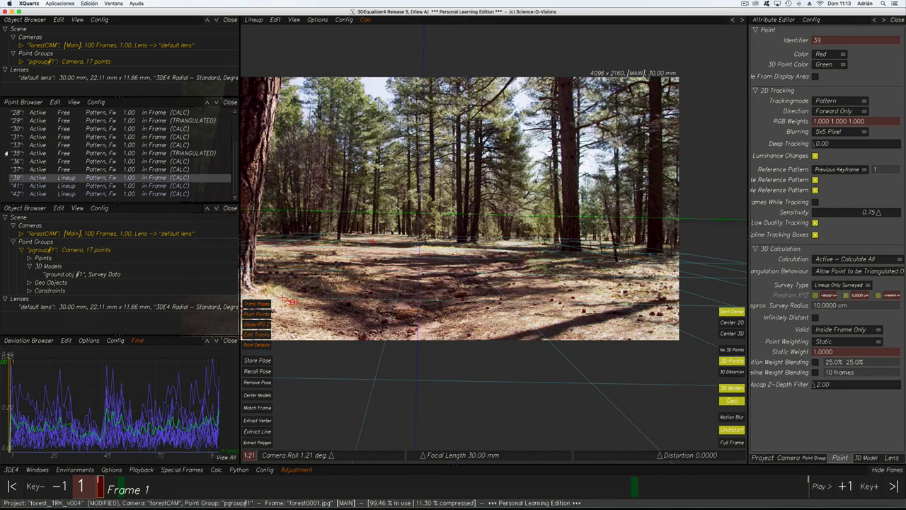
{"action": "left_click", "coordinate": [140, 180]}
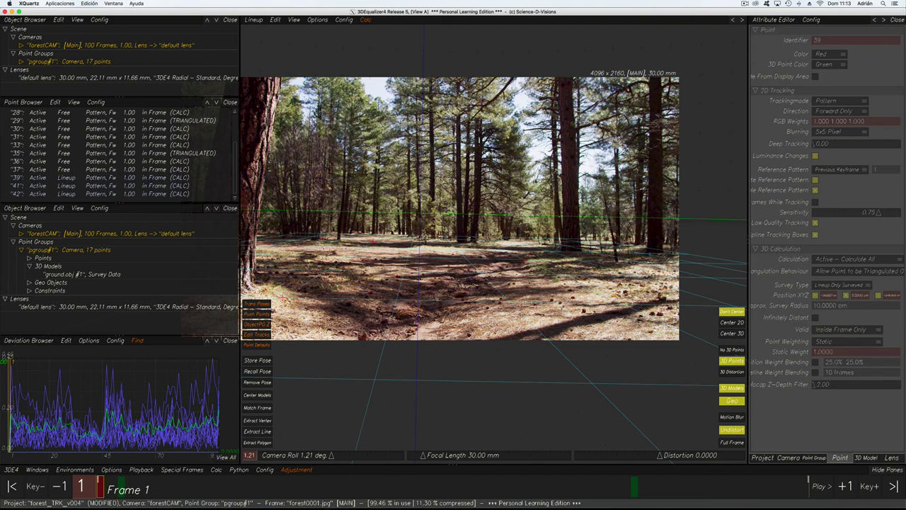
{"action": "left_click", "coordinate": [67, 170]}
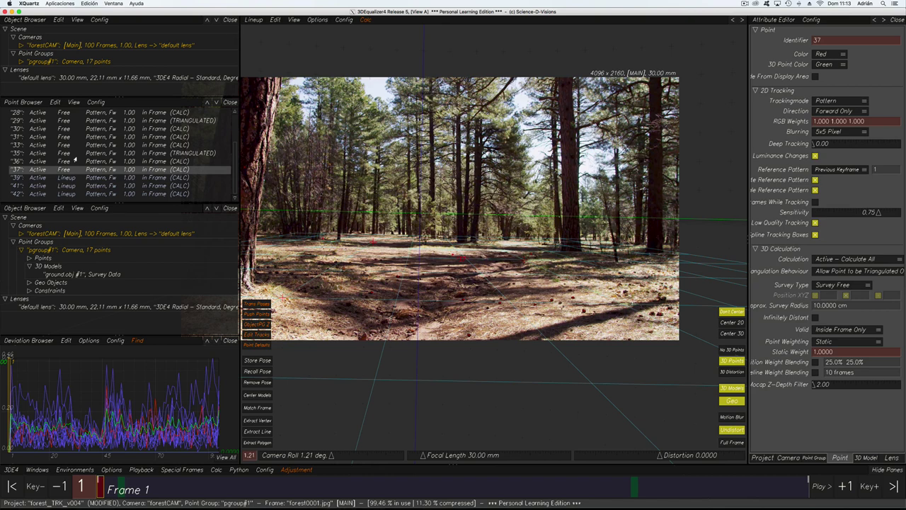
{"action": "left_click", "coordinate": [107, 153]}
{"action": "left_click", "coordinate": [140, 145]}
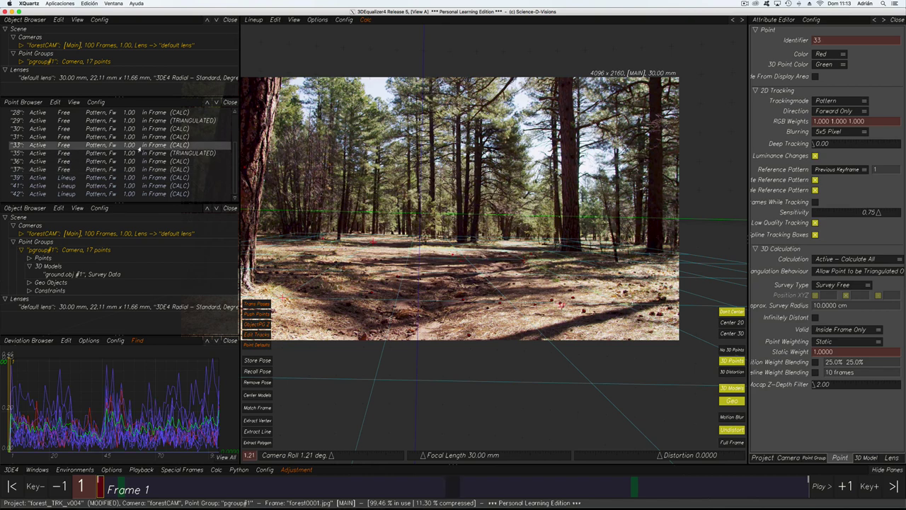
{"action": "scroll", "coordinate": [550, 303], "scroll_direction": "up", "scroll_amount": 2}
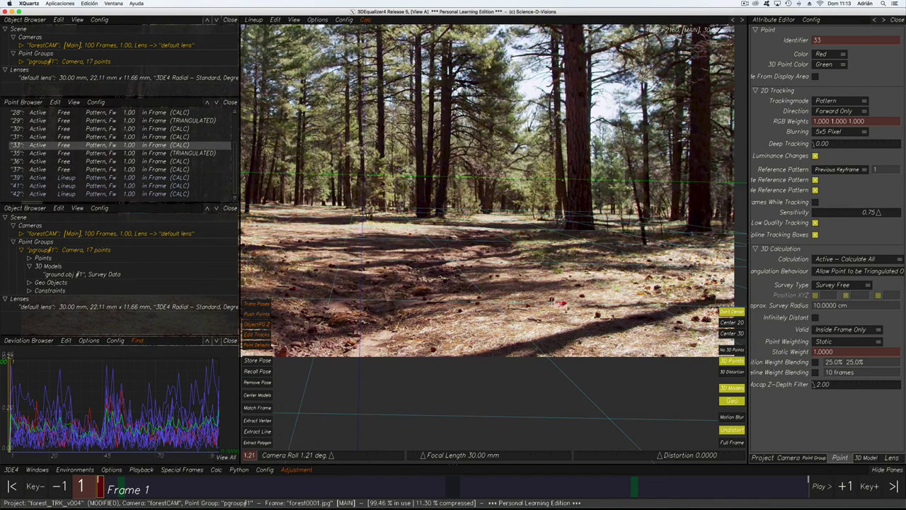
{"action": "left_click", "coordinate": [39, 137]}
{"action": "left_click", "coordinate": [39, 144]}
{"action": "left_click", "coordinate": [40, 153]}
{"action": "left_click", "coordinate": [43, 137]}
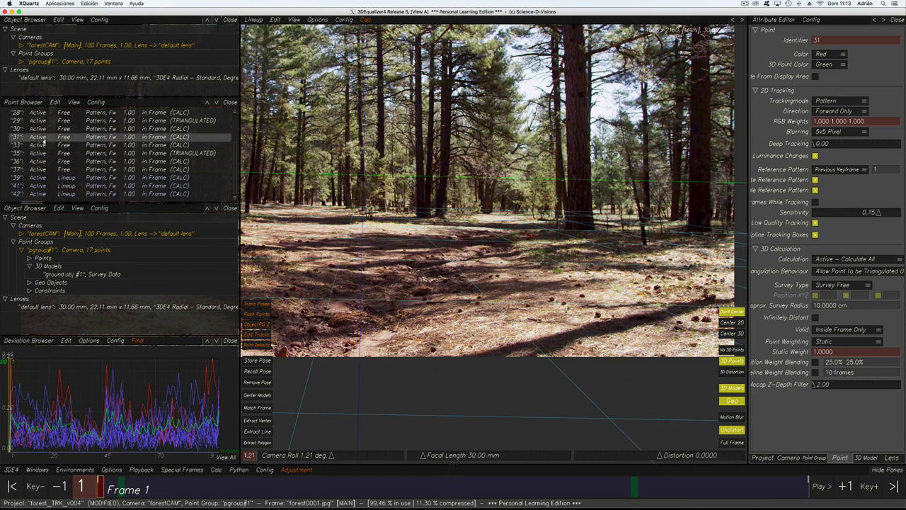
{"action": "left_click", "coordinate": [44, 129]}
{"action": "left_click", "coordinate": [43, 122]}
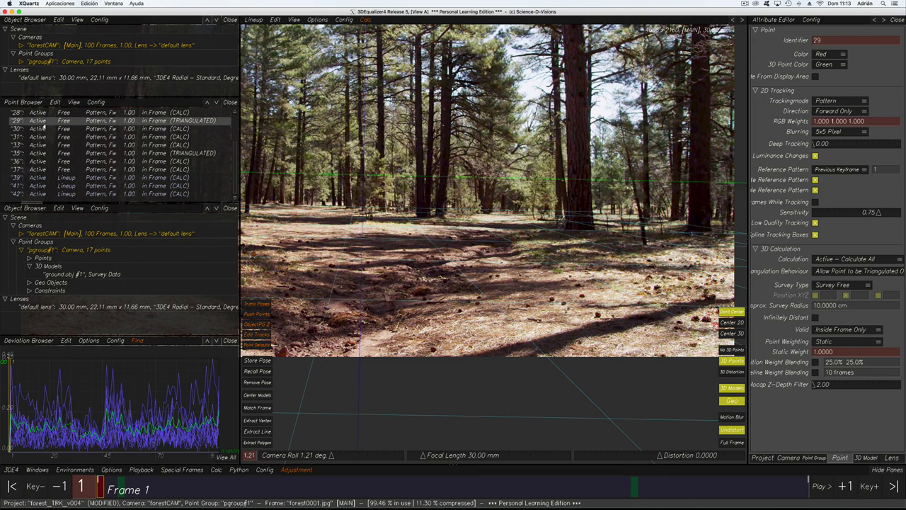
{"action": "scroll", "coordinate": [52, 132], "scroll_direction": "up", "scroll_amount": 3}
{"action": "left_click", "coordinate": [63, 133]}
{"action": "left_click", "coordinate": [63, 126]}
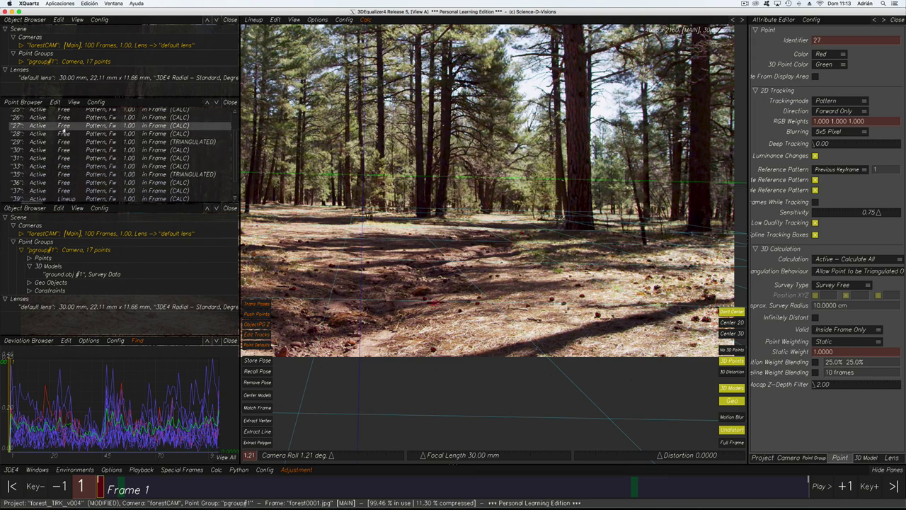
{"action": "scroll", "coordinate": [68, 133], "scroll_direction": "up", "scroll_amount": 2}
{"action": "left_click", "coordinate": [68, 137]}
{"action": "left_click", "coordinate": [67, 128]}
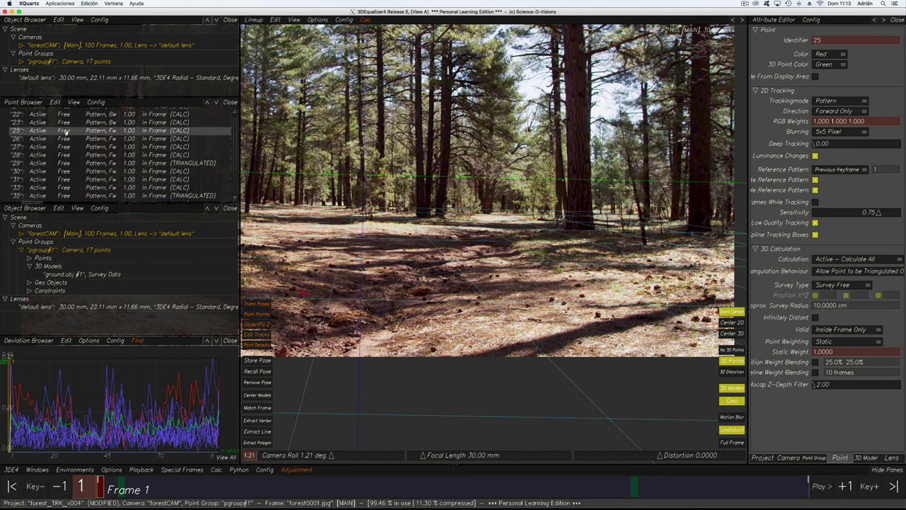
Select tracking point 23 and examine its location beside the pine cone on the ground
{"action": "scroll", "coordinate": [68, 131], "scroll_direction": "up", "scroll_amount": 1}
{"action": "left_click", "coordinate": [64, 128]}
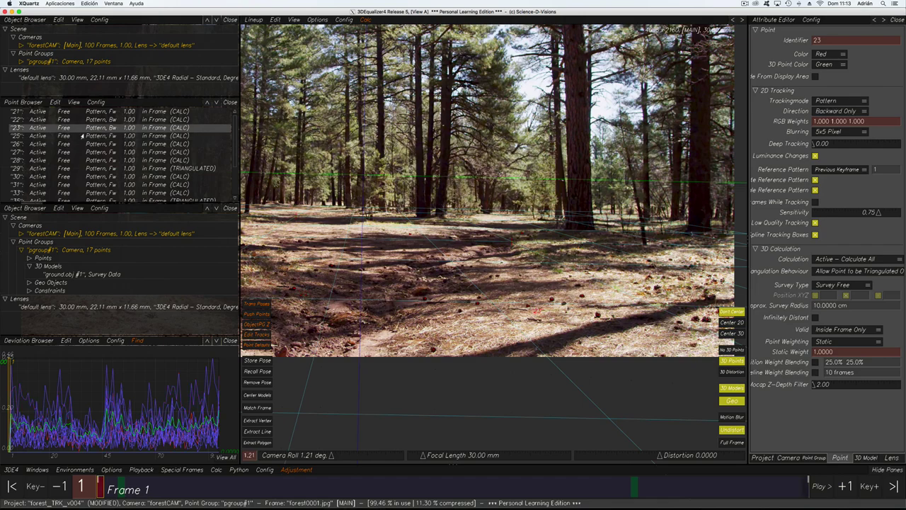
{"action": "scroll", "coordinate": [528, 300], "scroll_direction": "up", "scroll_amount": 5}
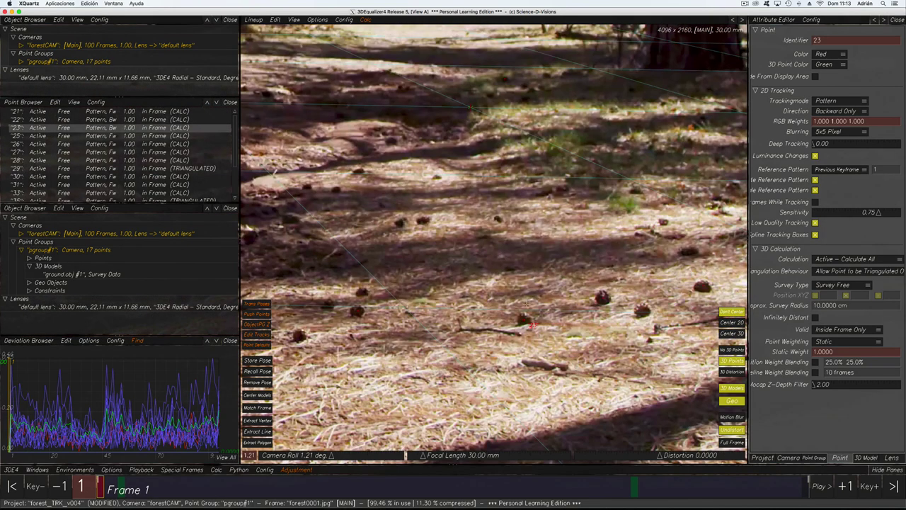
{"action": "scroll", "coordinate": [526, 317], "scroll_direction": "up", "scroll_amount": 2}
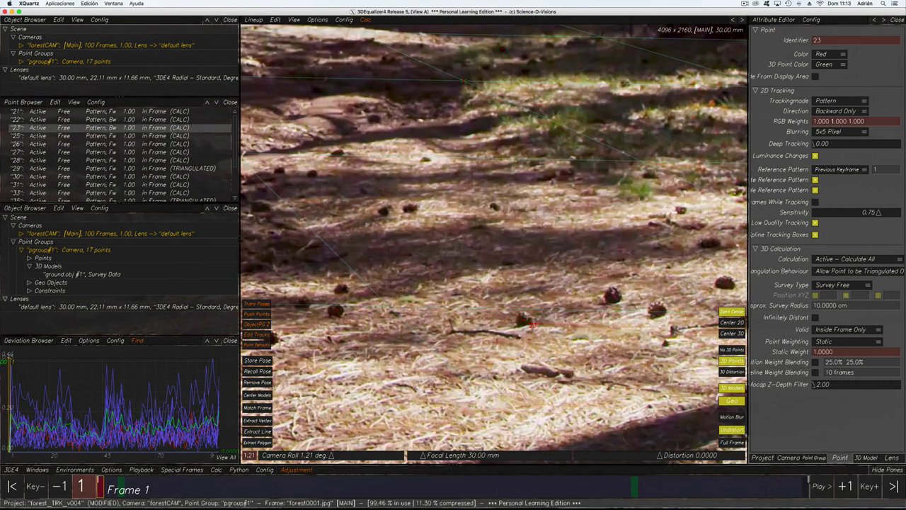
{"action": "scroll", "coordinate": [528, 317], "scroll_direction": "down", "scroll_amount": 4}
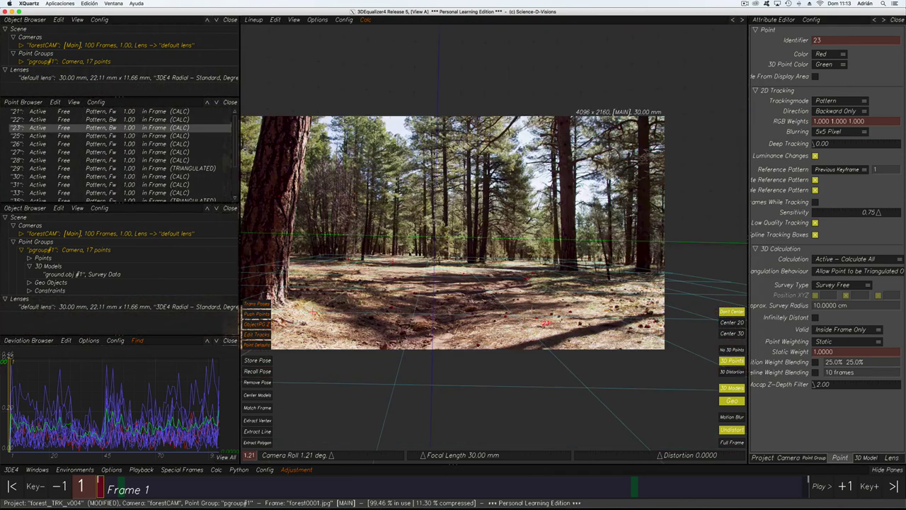
{"action": "middle_click_drag", "start_coordinate": [527, 279], "coordinate": [563, 260]}
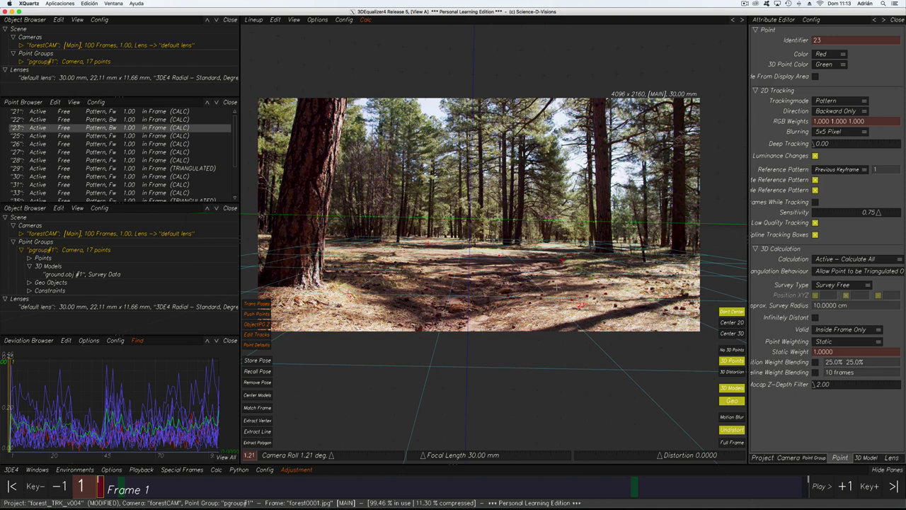
Assign P as the shortcut for Project Points on 3D Models, clearing its existing assignment to Adjust Playback Range
{"action": "left_click", "coordinate": [275, 20]}
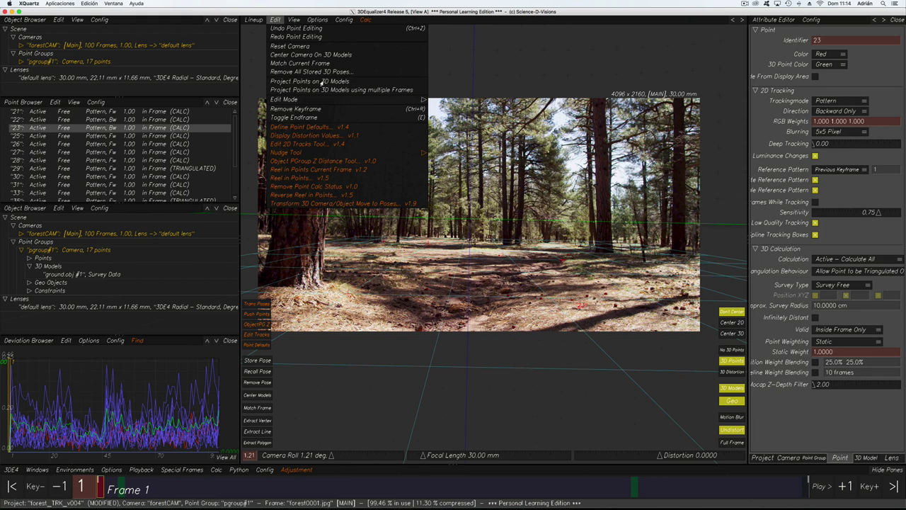
{"action": "right_click", "coordinate": [322, 82]}
{"action": "left_click", "coordinate": [344, 94]}
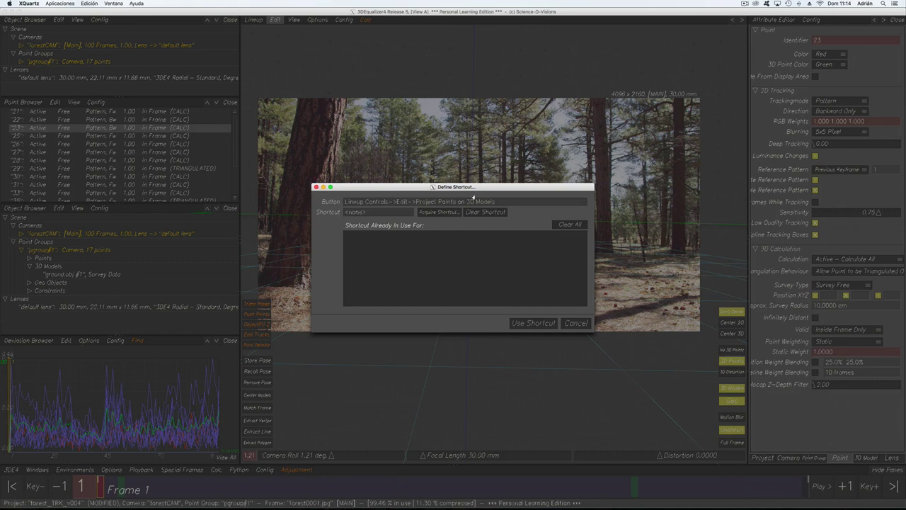
{"action": "key", "text": "p"}
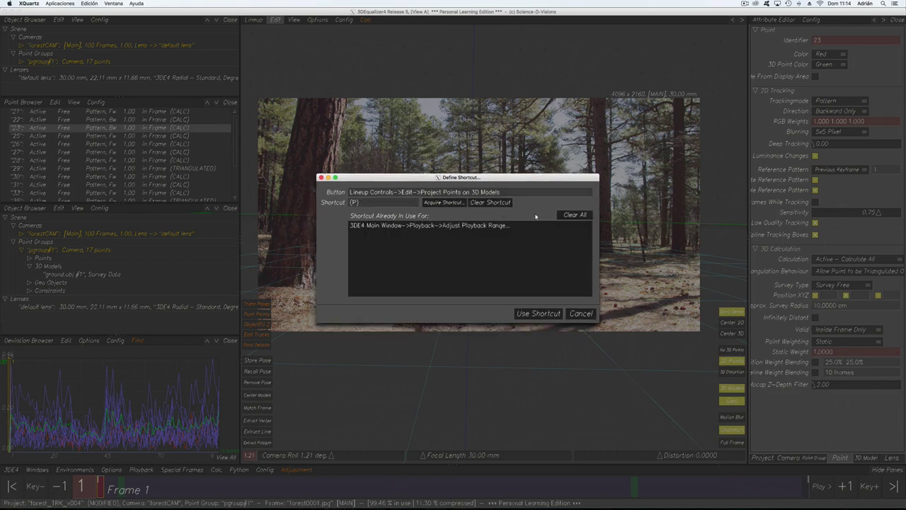
{"action": "left_click", "coordinate": [571, 214]}
{"action": "left_click", "coordinate": [538, 262]}
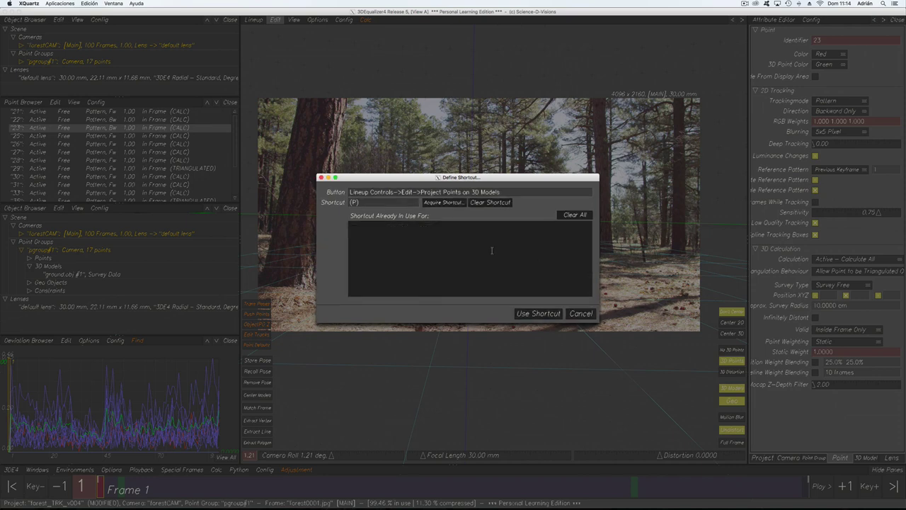
{"action": "left_click", "coordinate": [443, 203]}
{"action": "key", "text": "p"}
{"action": "left_click", "coordinate": [538, 314]}
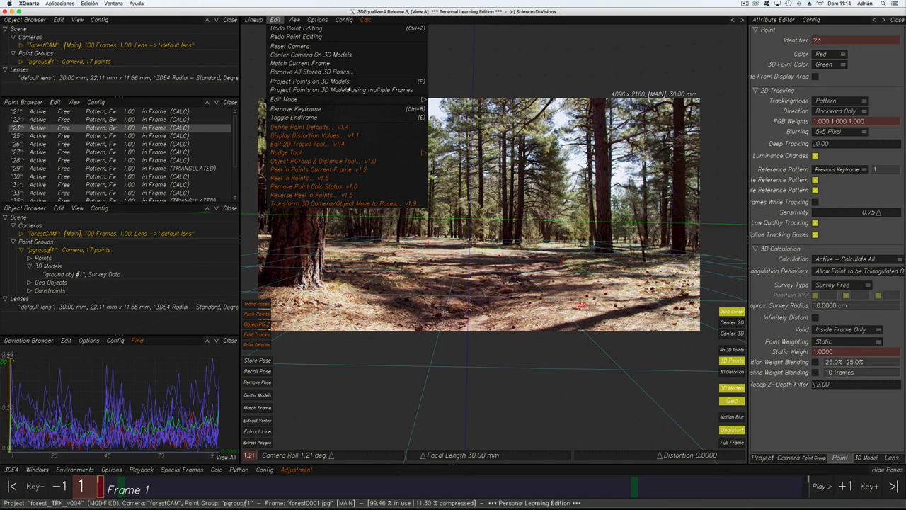
{"action": "left_click", "coordinate": [277, 21]}
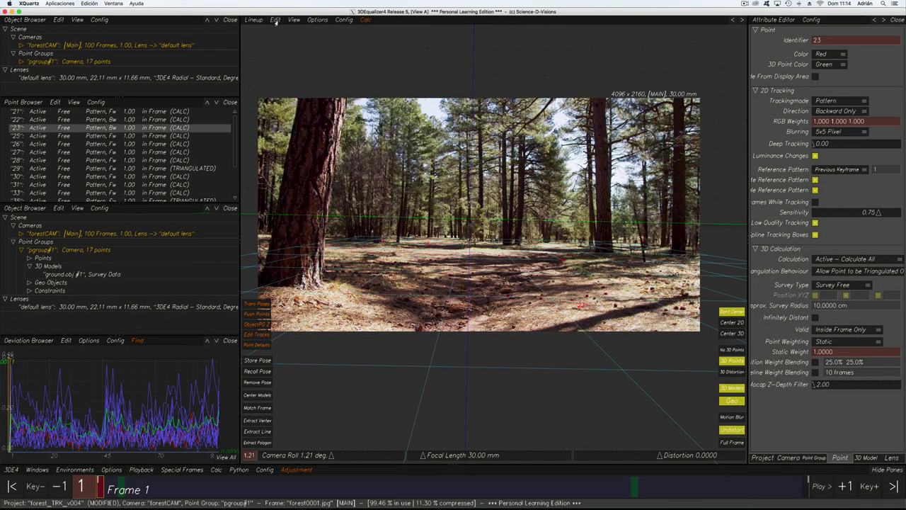
Project point 23 onto the visible ground 3D model and dismiss the confirmation
{"action": "middle_click_drag", "start_coordinate": [557, 331], "coordinate": [477, 332]}
{"action": "scroll", "coordinate": [478, 313], "scroll_direction": "up", "scroll_amount": 2}
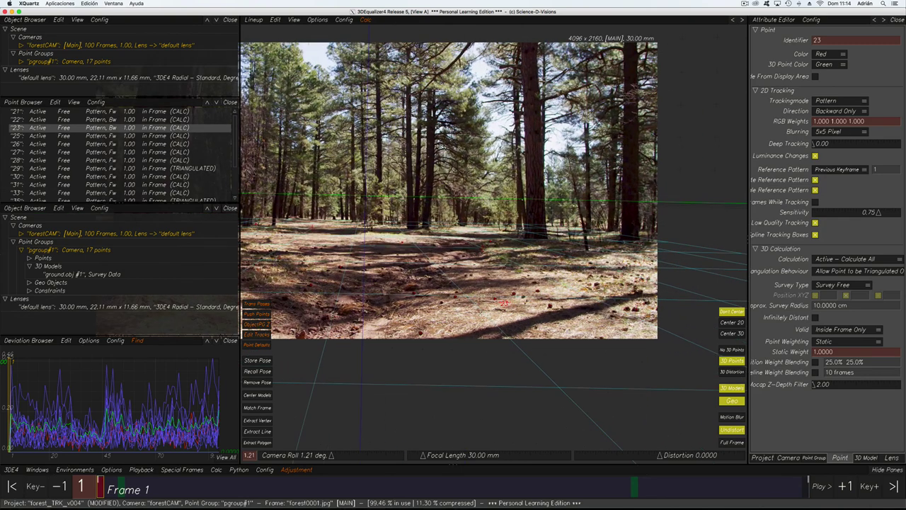
{"action": "scroll", "coordinate": [478, 311], "scroll_direction": "up", "scroll_amount": 1}
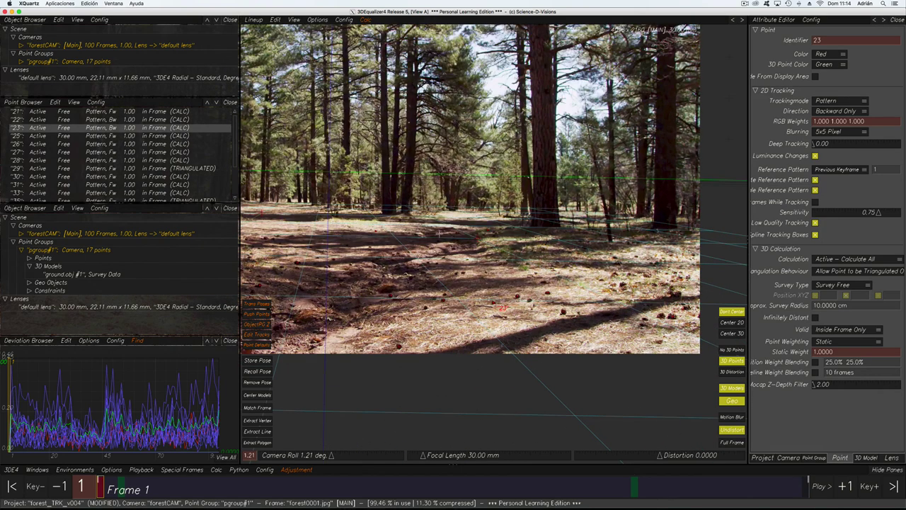
{"action": "left_click", "coordinate": [275, 20]}
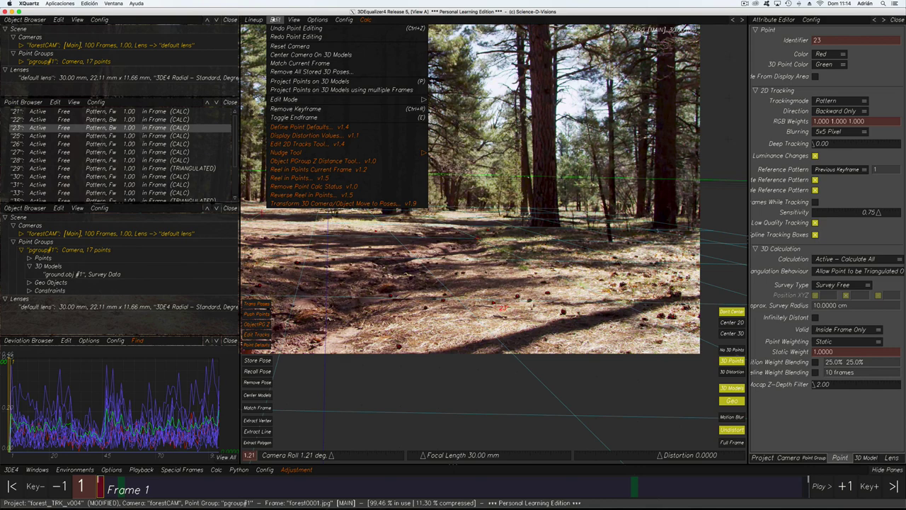
{"action": "left_click", "coordinate": [310, 81]}
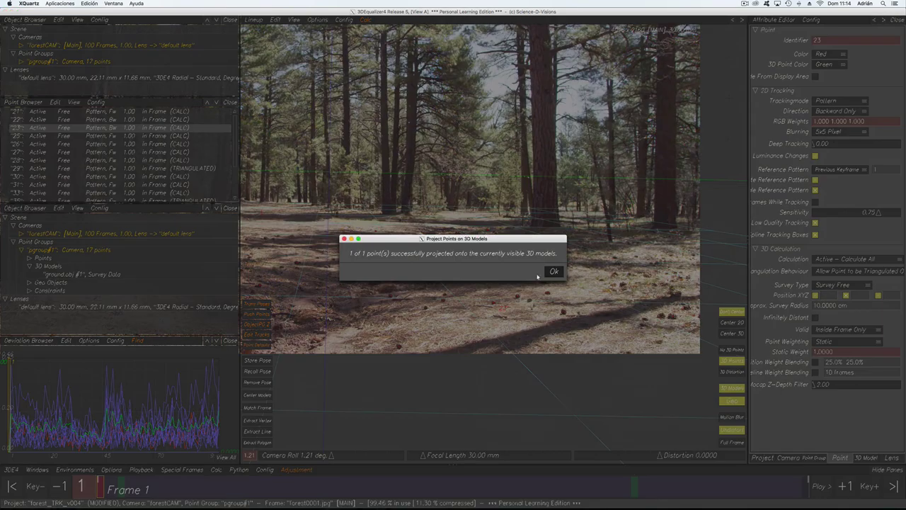
{"action": "left_click", "coordinate": [546, 273]}
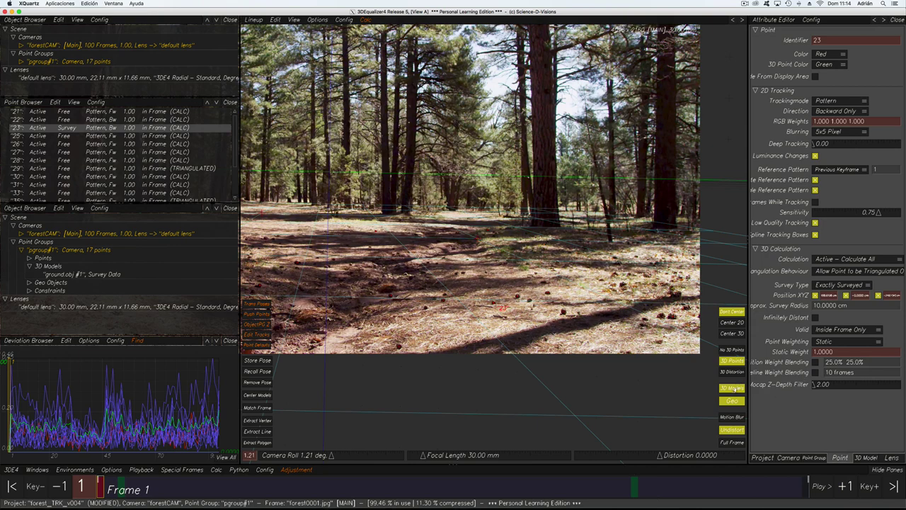
Examine how the projected 3D position of point 23 matches its 2D track on the ground, from close up and from afar
{"action": "scroll", "coordinate": [511, 311], "scroll_direction": "up", "scroll_amount": 1}
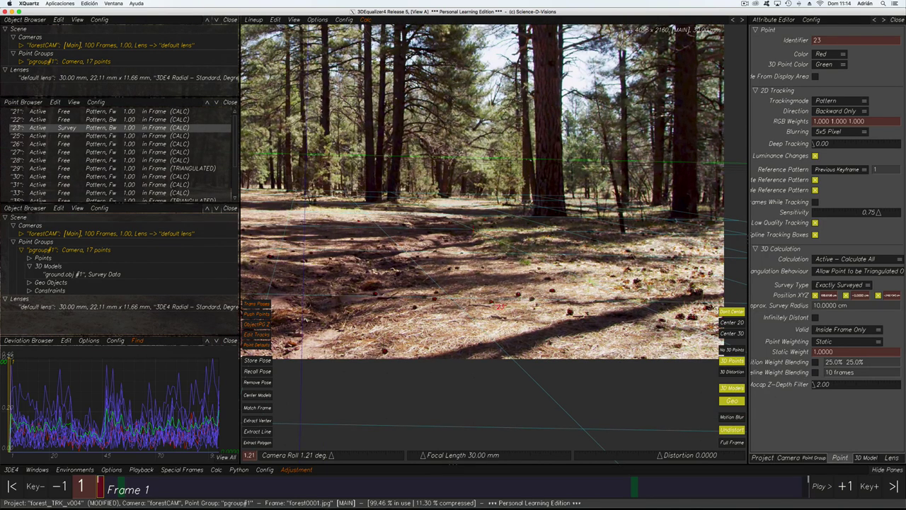
{"action": "scroll", "coordinate": [472, 298], "scroll_direction": "up", "scroll_amount": 3}
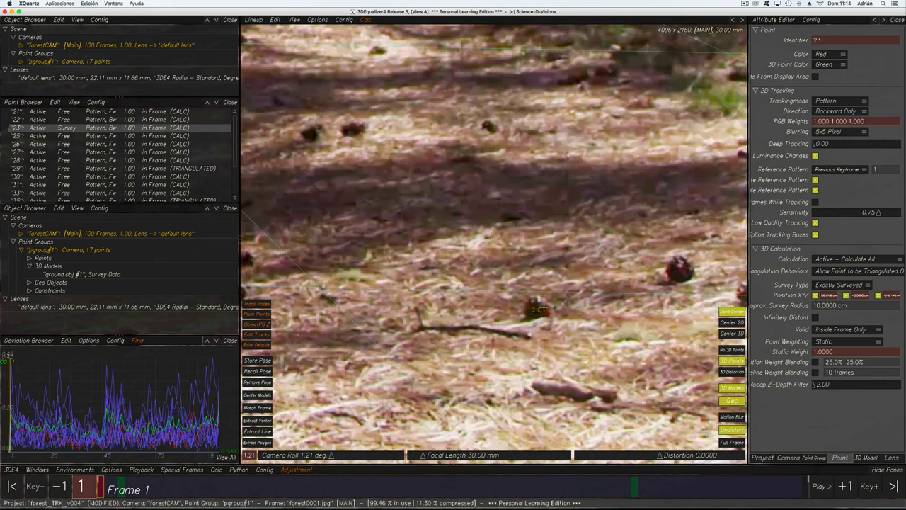
{"action": "scroll", "coordinate": [540, 311], "scroll_direction": "down", "scroll_amount": 8}
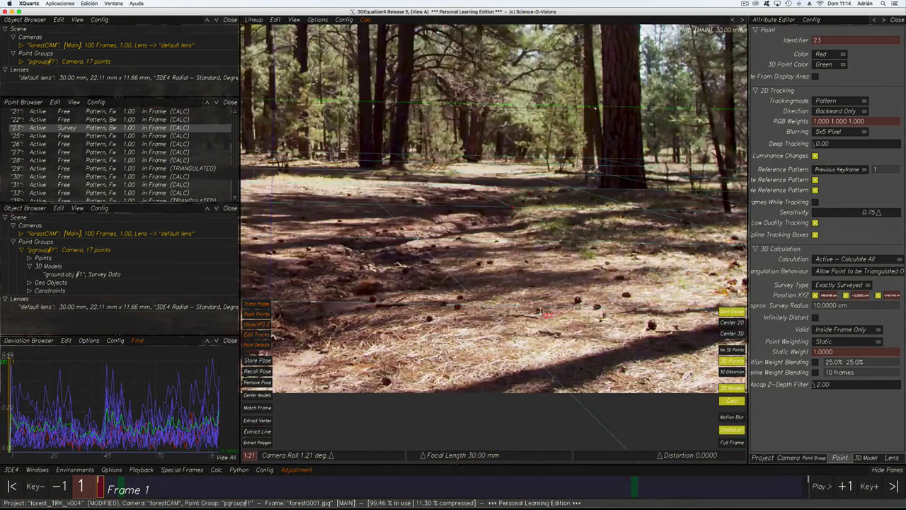
{"action": "scroll", "coordinate": [541, 312], "scroll_direction": "down", "scroll_amount": 5}
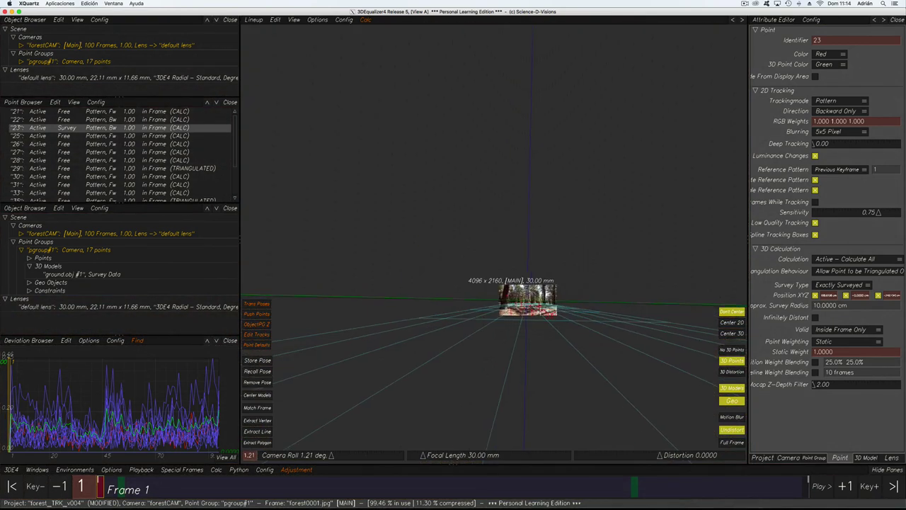
{"action": "scroll", "coordinate": [541, 312], "scroll_direction": "up", "scroll_amount": 4}
{"action": "scroll", "coordinate": [542, 313], "scroll_direction": "up", "scroll_amount": 1}
{"action": "scroll", "coordinate": [542, 314], "scroll_direction": "up", "scroll_amount": 1}
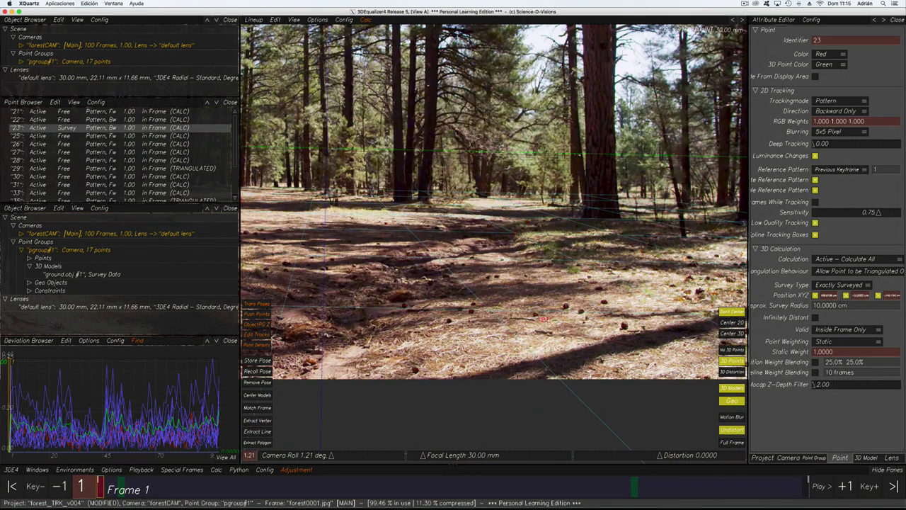
{"action": "middle_click_drag", "start_coordinate": [511, 310], "coordinate": [545, 306]}
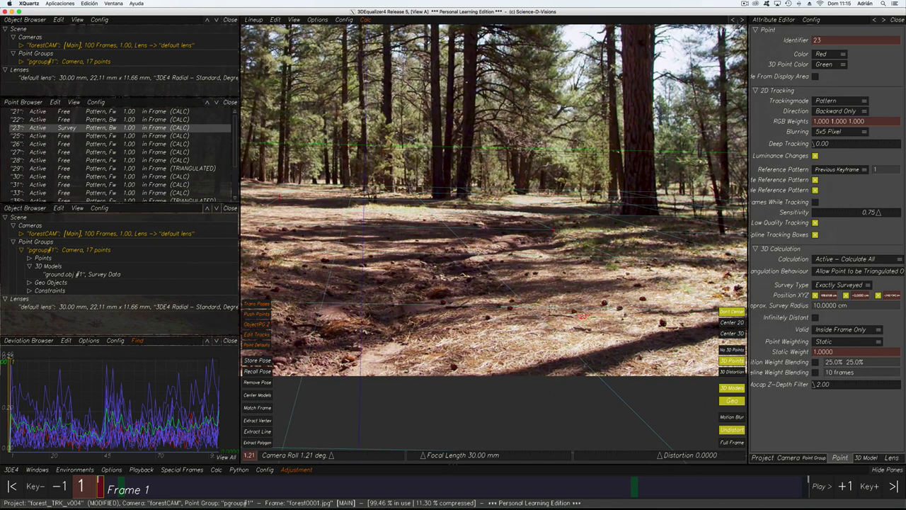
Store the current lineup camera pose at frame 1
{"action": "scroll", "coordinate": [543, 313], "scroll_direction": "down", "scroll_amount": 3}
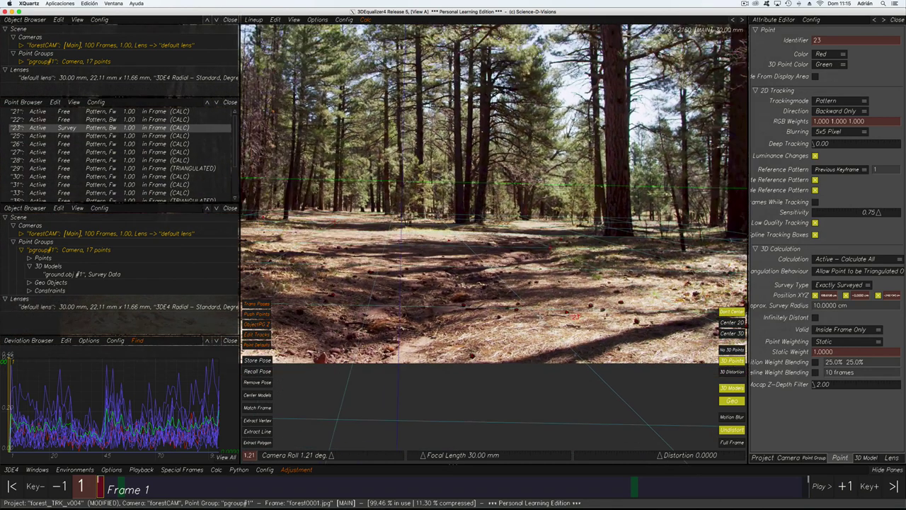
{"action": "left_click", "coordinate": [257, 360]}
{"action": "middle_click_drag", "start_coordinate": [426, 360], "coordinate": [448, 349]}
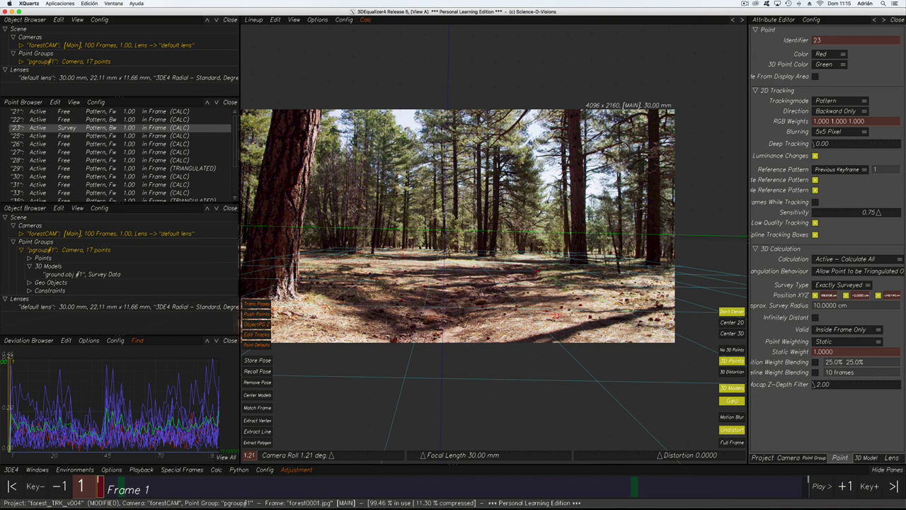
Calculate the whole scene from scratch with point 23 surveyed and accept the result
{"action": "left_click", "coordinate": [215, 470]}
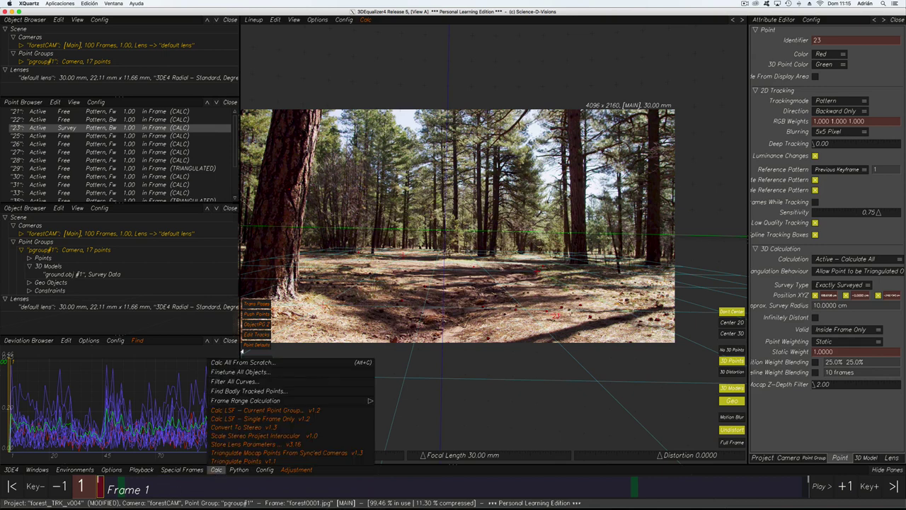
{"action": "left_click", "coordinate": [228, 365]}
{"action": "left_click_drag", "start_coordinate": [467, 269], "coordinate": [433, 234]}
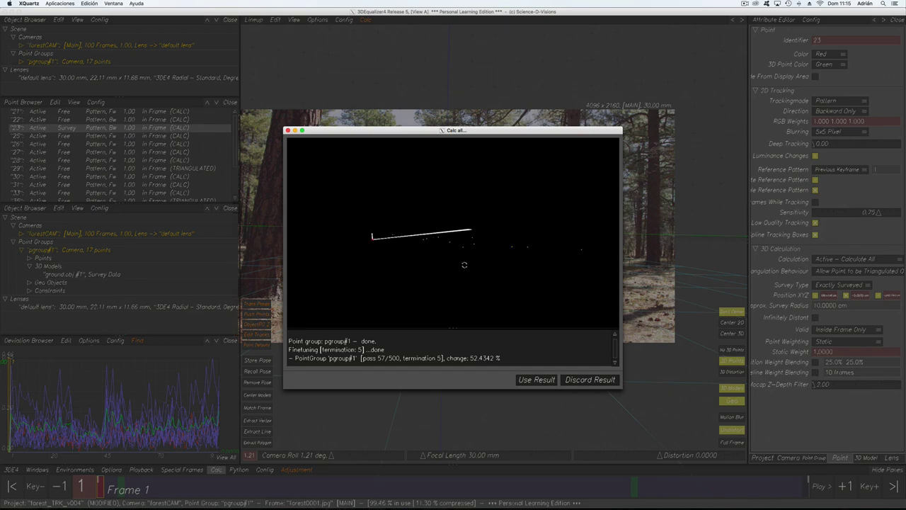
{"action": "left_click", "coordinate": [536, 380]}
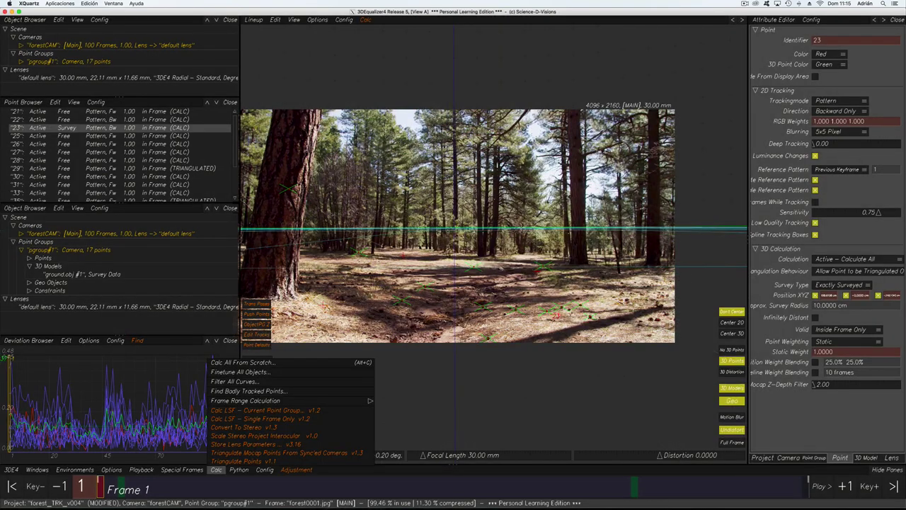
Examine the solved scene in the 3D Orientation view and recall the stored camera pose in the Lineup view
{"action": "key", "text": "F6"}
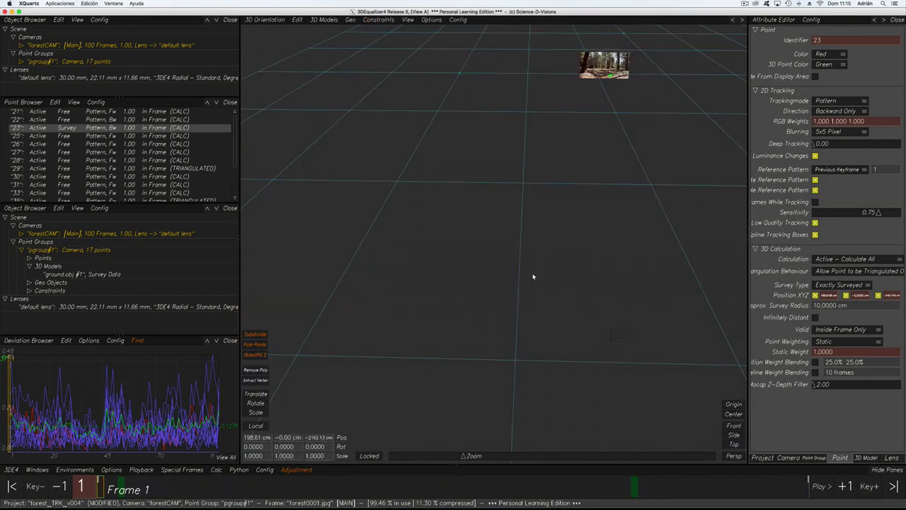
{"action": "left_click_drag", "start_coordinate": [535, 291], "coordinate": [499, 230], "text": "alt"}
{"action": "middle_click_drag", "start_coordinate": [500, 230], "coordinate": [526, 247]}
{"action": "key", "text": "F5"}
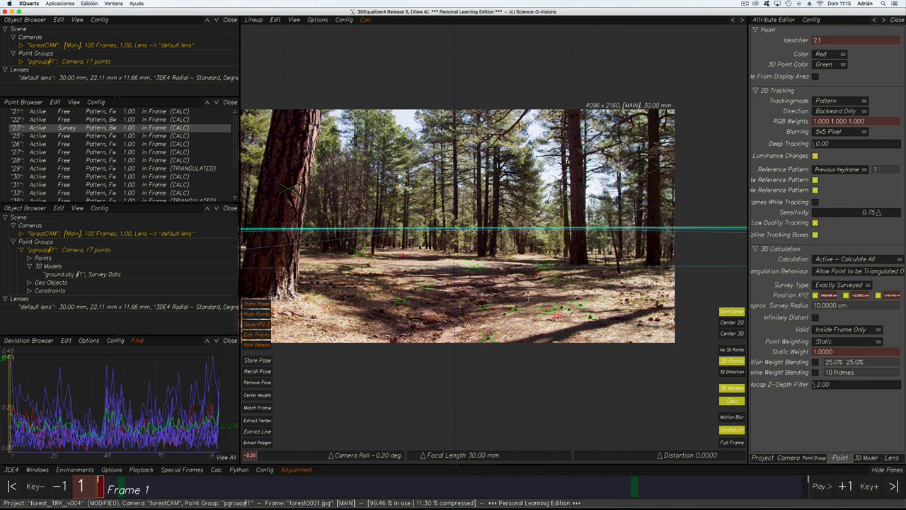
{"action": "left_click", "coordinate": [257, 371]}
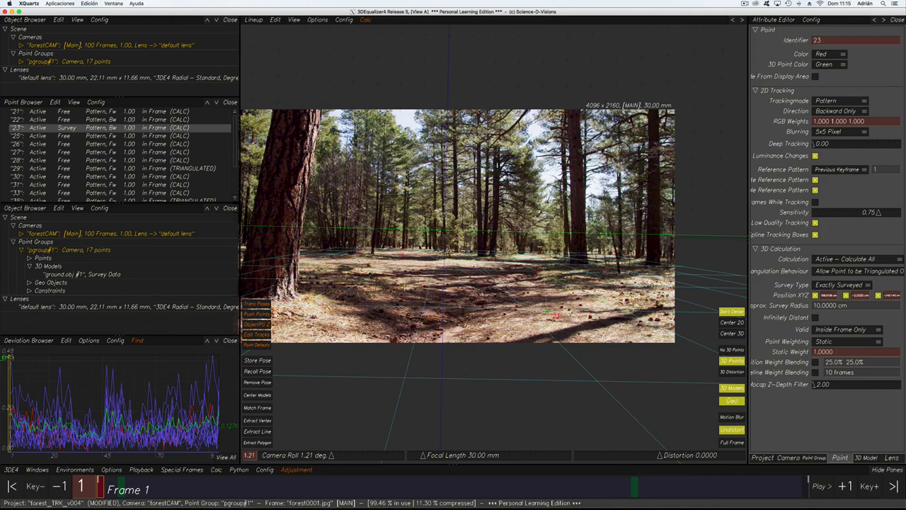
Select tracking point 25 on the ground, project it onto the ground 3D model and dismiss the confirmation
{"action": "scroll", "coordinate": [399, 288], "scroll_direction": "up", "scroll_amount": 10}
{"action": "scroll", "coordinate": [407, 305], "scroll_direction": "down", "scroll_amount": 5}
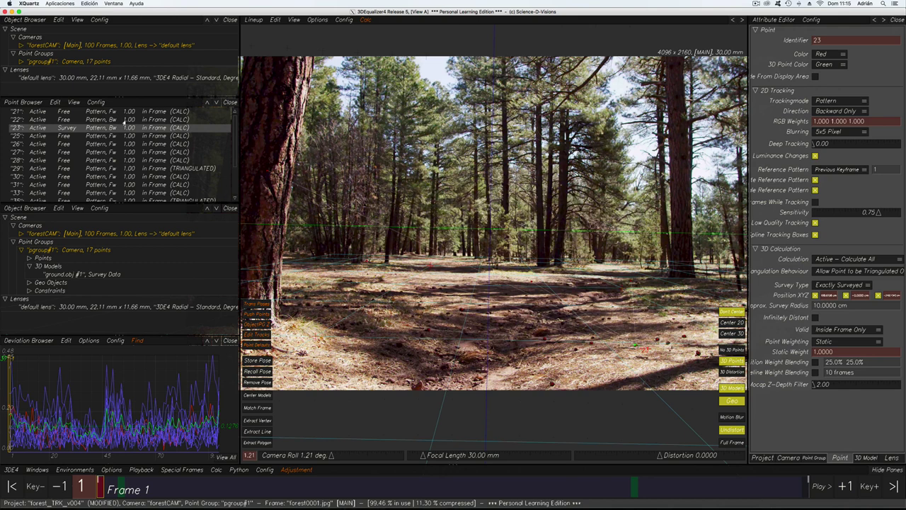
{"action": "left_click", "coordinate": [122, 120]}
{"action": "key", "text": "Up"}
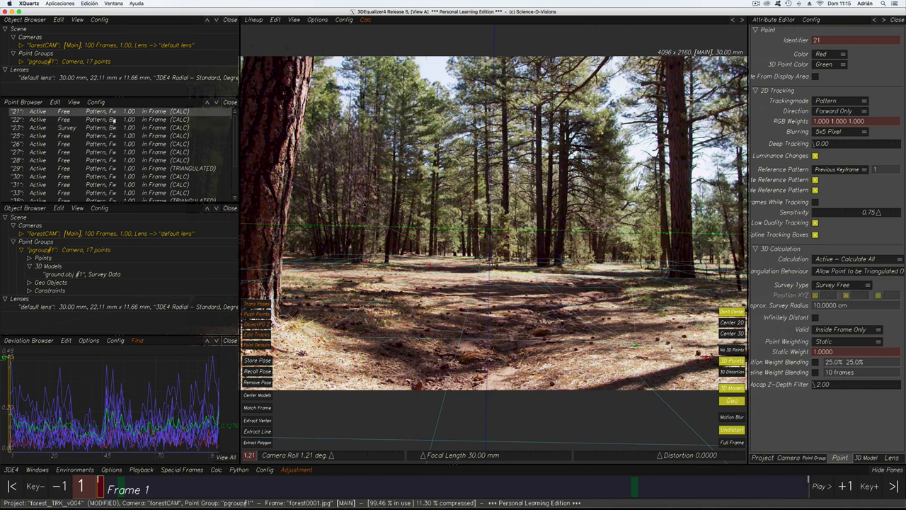
{"action": "key", "text": "Down"}
{"action": "key", "text": "Down"}
{"action": "left_click", "coordinate": [113, 138]}
{"action": "left_click", "coordinate": [112, 144]}
{"action": "left_click", "coordinate": [115, 129]}
{"action": "left_click", "coordinate": [118, 135]}
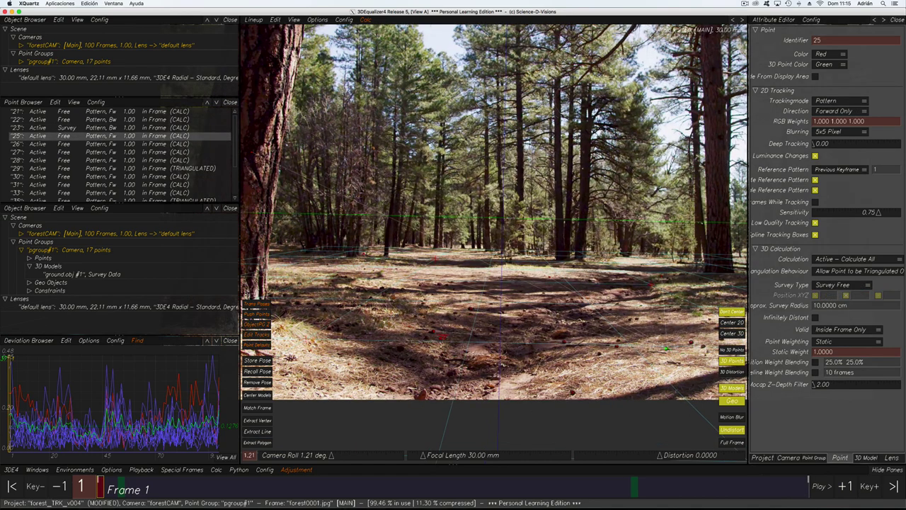
{"action": "key", "text": "alt+p"}
{"action": "left_click", "coordinate": [553, 272]}
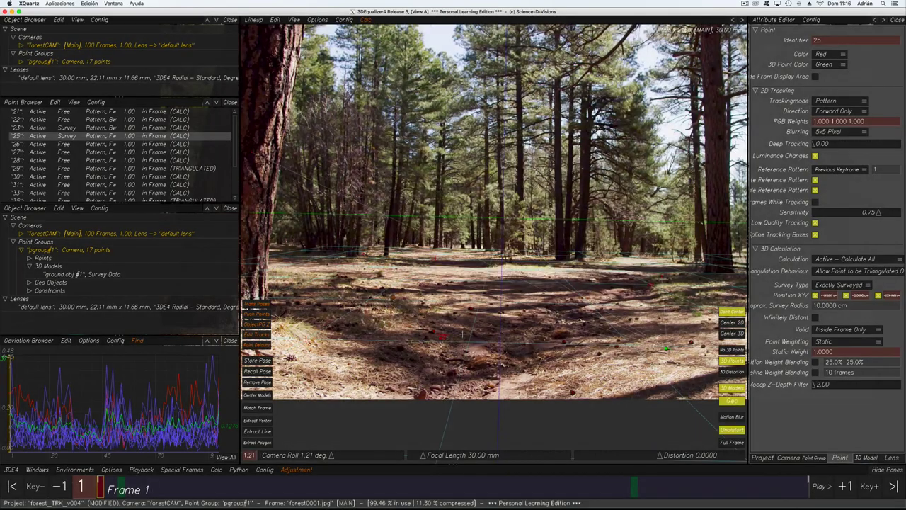
Examine in the 3D Orientation view where projected point 25 lies on the ground model, and return to the Lineup view
{"action": "key", "text": "F6"}
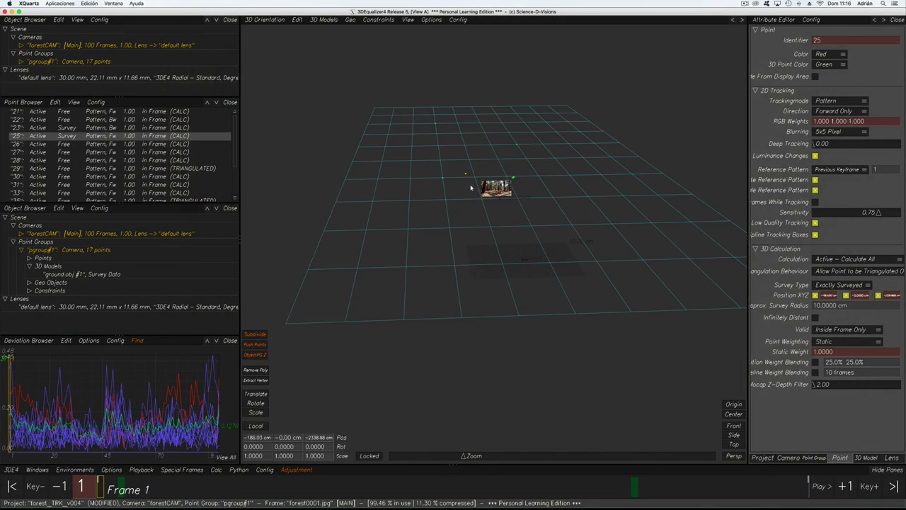
{"action": "left_click_drag", "start_coordinate": [470, 188], "coordinate": [507, 192], "text": "alt"}
{"action": "right_click_drag", "start_coordinate": [507, 192], "coordinate": [542, 235], "text": "alt"}
{"action": "left_click_drag", "start_coordinate": [542, 234], "coordinate": [438, 260], "text": "alt"}
{"action": "middle_click_drag", "start_coordinate": [438, 259], "coordinate": [660, 261]}
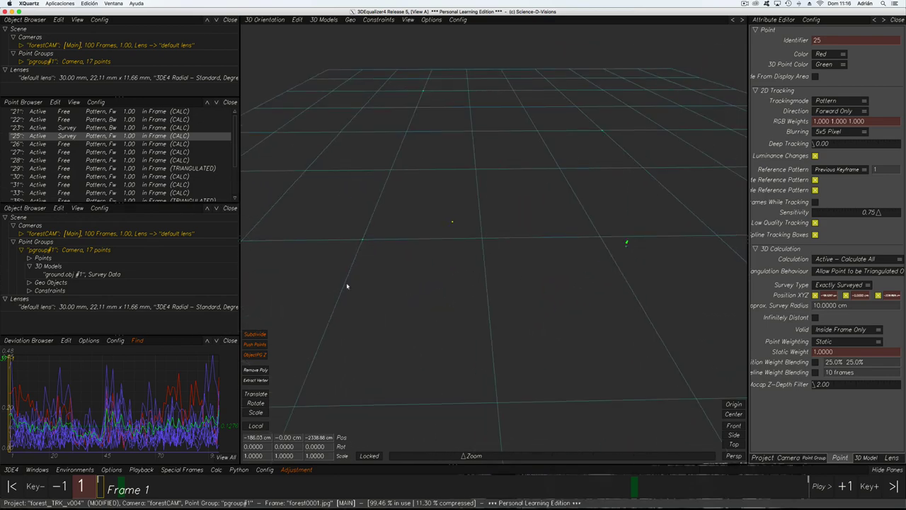
{"action": "key", "text": "F2"}
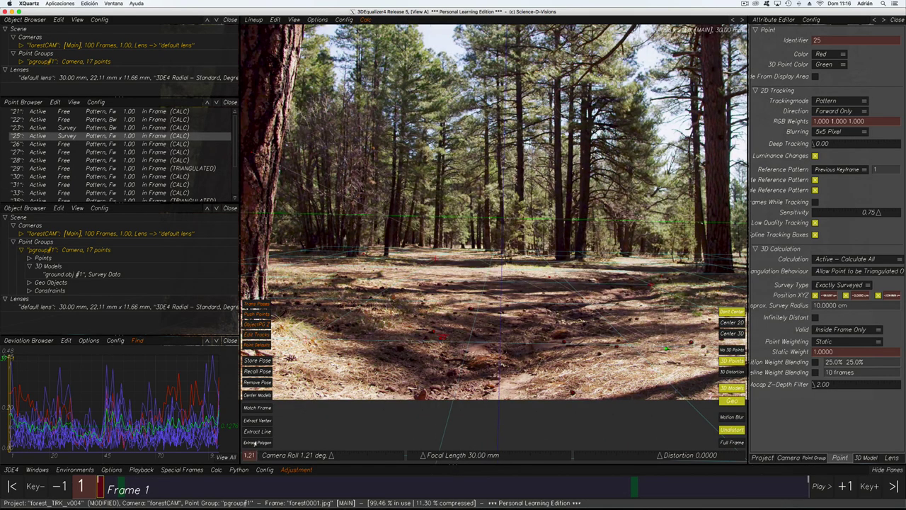
Recalculate the scene from scratch with points 23 and 25 surveyed, use the result and switch back to the 3DEqualizer window
{"action": "left_click", "coordinate": [215, 469]}
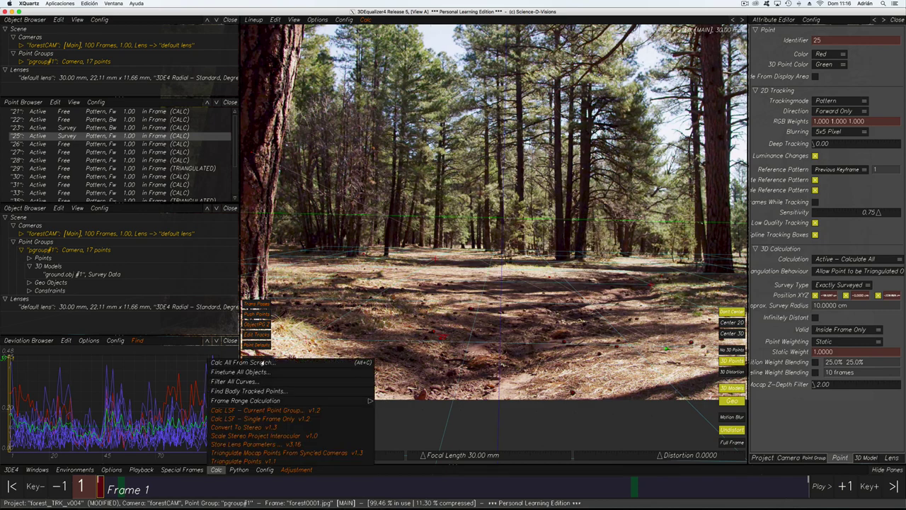
{"action": "left_click", "coordinate": [263, 361]}
{"action": "middle_click_drag", "start_coordinate": [436, 322], "coordinate": [266, 316]}
{"action": "key", "text": "Return"}
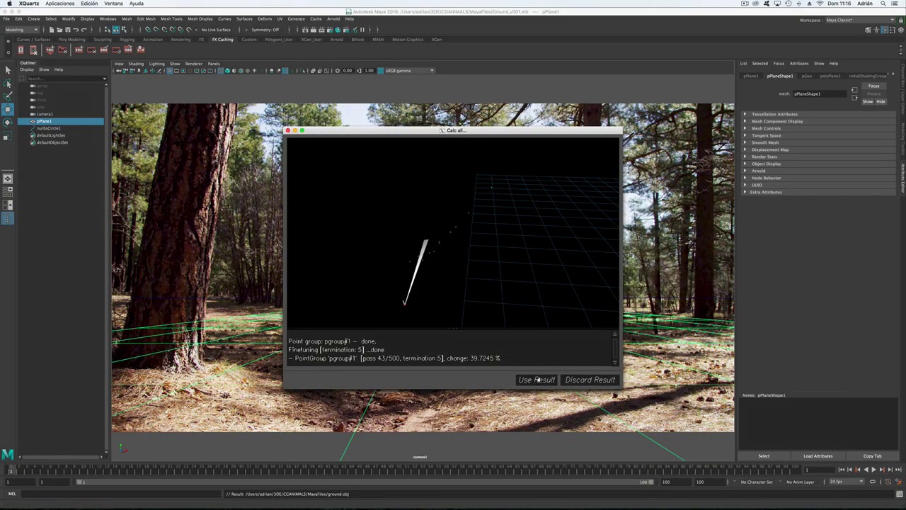
{"action": "left_click", "coordinate": [536, 380]}
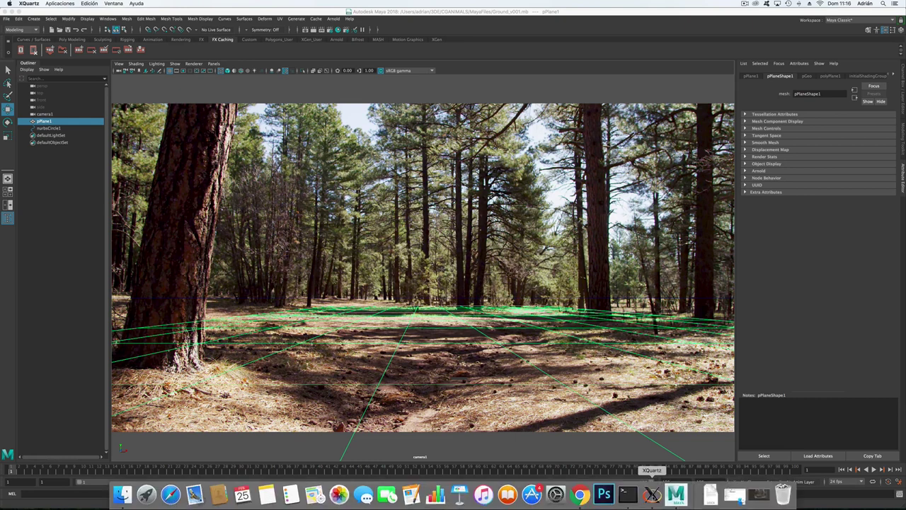
{"action": "mouse_move", "coordinate": [652, 496]}
{"action": "left_click", "coordinate": [758, 496]}
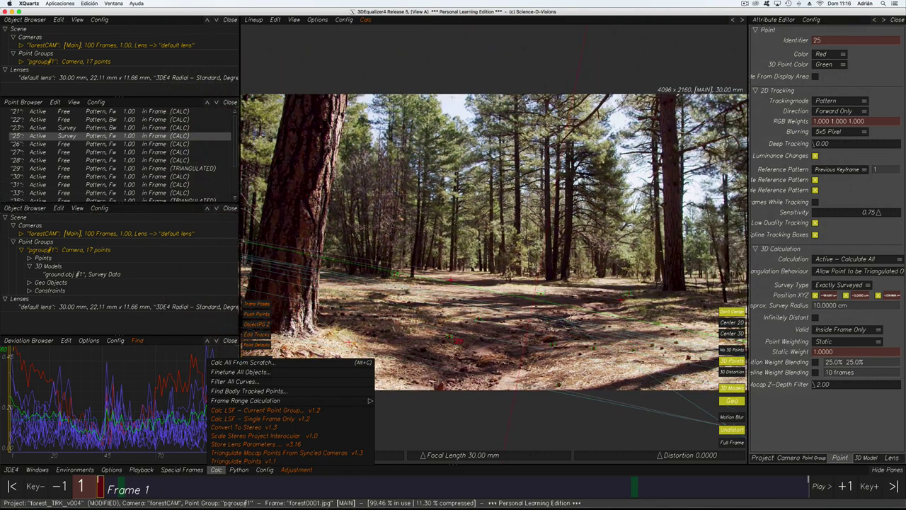
Recall the stored camera pose so the ground model lines up with the forest plate at frame 1
{"action": "middle_click_drag", "start_coordinate": [636, 307], "coordinate": [561, 279]}
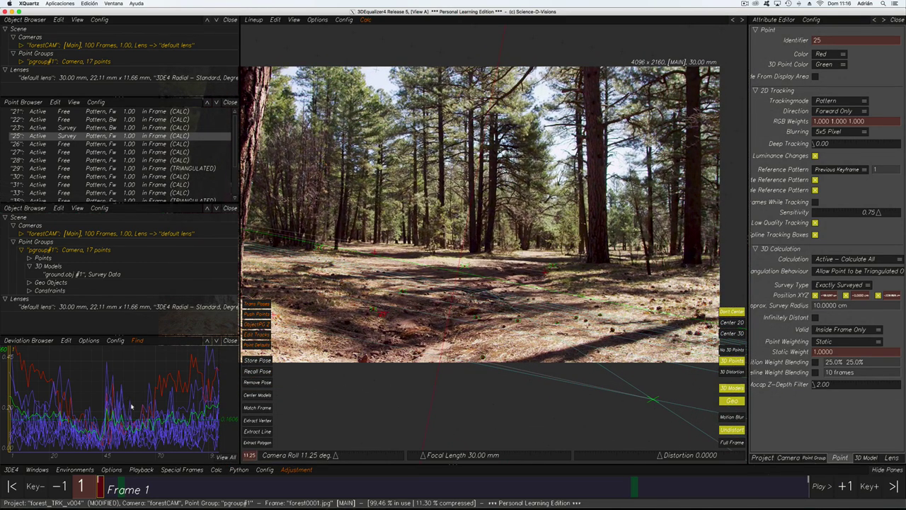
{"action": "left_click", "coordinate": [256, 371]}
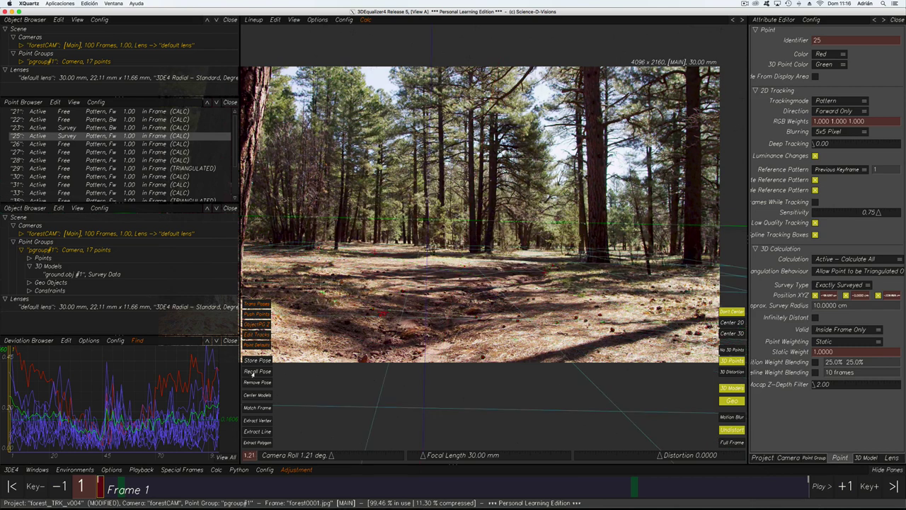
{"action": "mouse_move", "coordinate": [540, 294]}
{"action": "middle_mouse_down"}
{"action": "mouse_move", "coordinate": [506, 294]}
{"action": "mouse_move", "coordinate": [543, 293]}
{"action": "middle_mouse_up"}
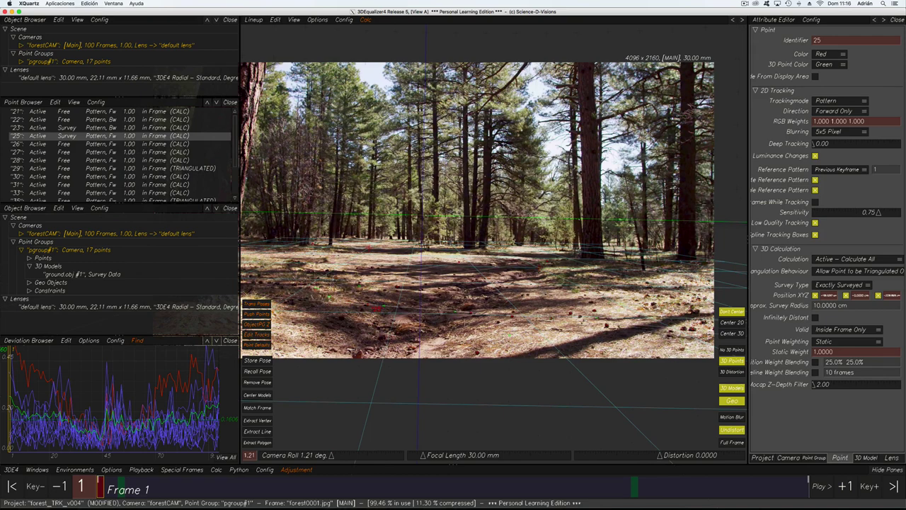
{"action": "middle_click_drag", "start_coordinate": [461, 323], "coordinate": [460, 318]}
{"action": "scroll", "coordinate": [565, 263], "scroll_direction": "up", "scroll_amount": 3}
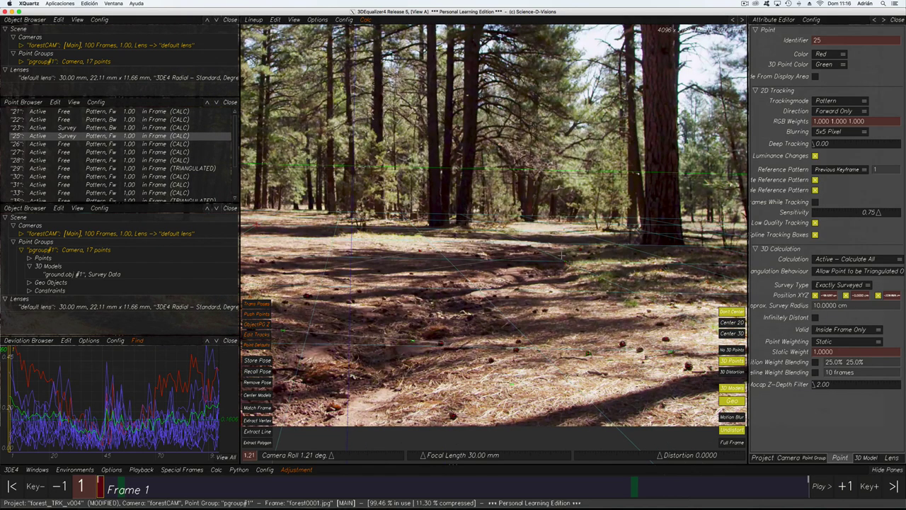
Find tracking point 31 on the distant ground, project it onto the ground 3D model and dismiss the confirmation
{"action": "left_click_drag", "start_coordinate": [135, 147], "coordinate": [167, 190]}
{"action": "scroll", "coordinate": [131, 184], "scroll_direction": "down", "scroll_amount": 1}
{"action": "left_click", "coordinate": [164, 177]}
{"action": "left_click", "coordinate": [164, 170]}
{"action": "scroll", "coordinate": [164, 149], "scroll_direction": "up", "scroll_amount": 3}
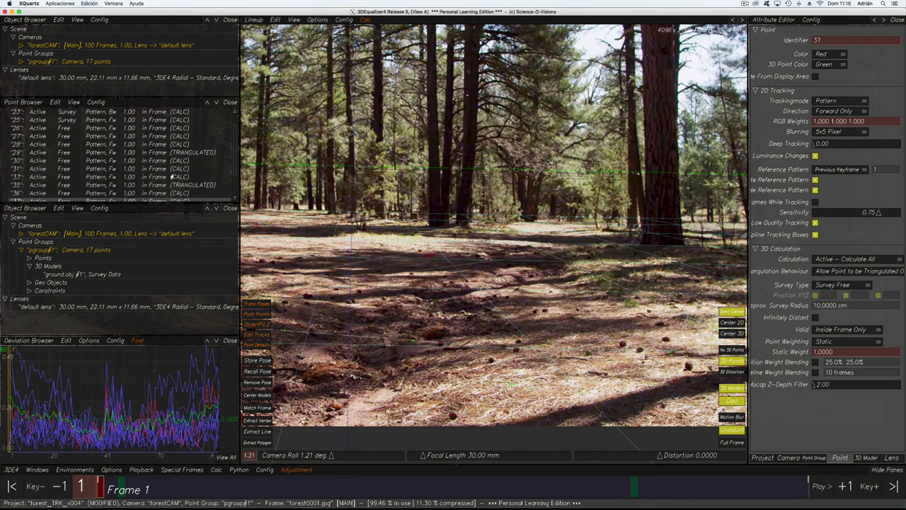
{"action": "scroll", "coordinate": [171, 177], "scroll_direction": "down", "scroll_amount": 2}
{"action": "left_click", "coordinate": [170, 179]}
{"action": "left_click_drag", "start_coordinate": [171, 176], "coordinate": [176, 152]}
{"action": "scroll", "coordinate": [177, 154], "scroll_direction": "up", "scroll_amount": 3}
{"action": "left_click", "coordinate": [176, 174]}
{"action": "left_click", "coordinate": [176, 167]}
{"action": "left_click", "coordinate": [176, 160]}
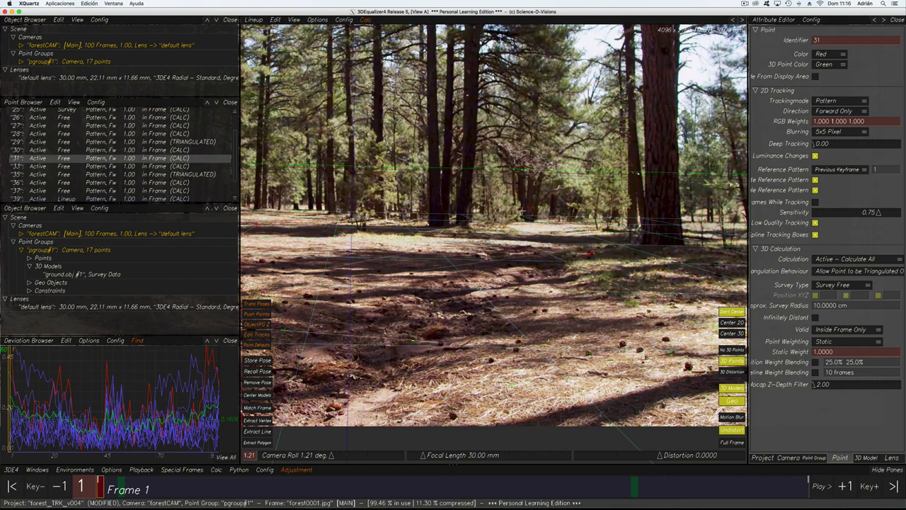
{"action": "key", "text": "p"}
{"action": "left_click", "coordinate": [554, 271]}
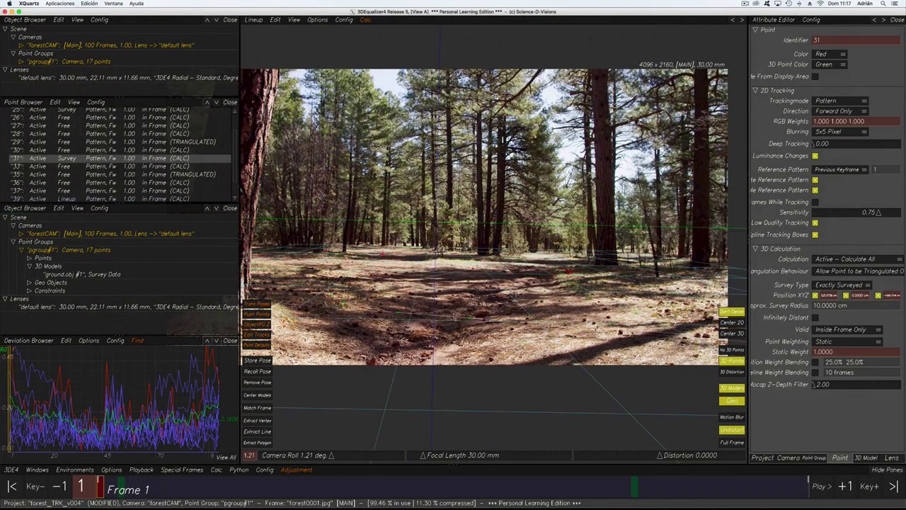
Calculate the scene from scratch with point 31 added as a surveyed point and use the result
{"action": "middle_click_drag", "start_coordinate": [501, 302], "coordinate": [531, 273]}
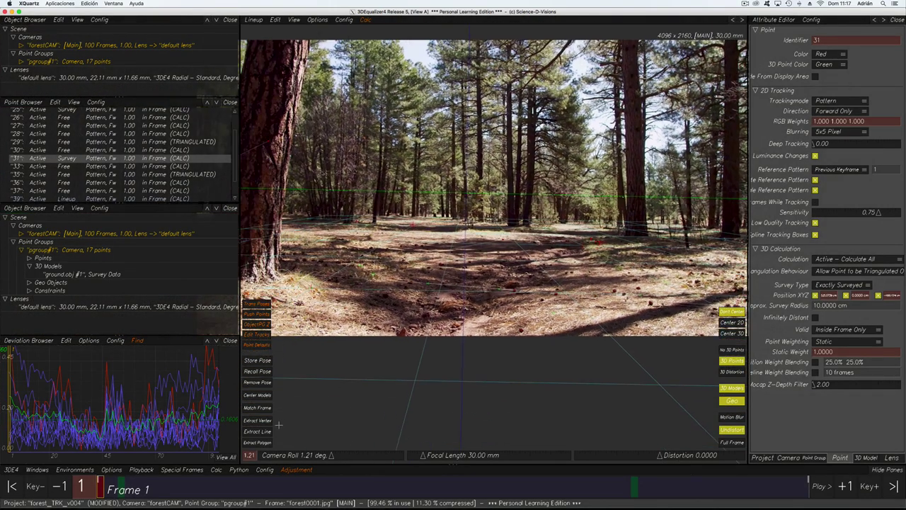
{"action": "left_click", "coordinate": [215, 470]}
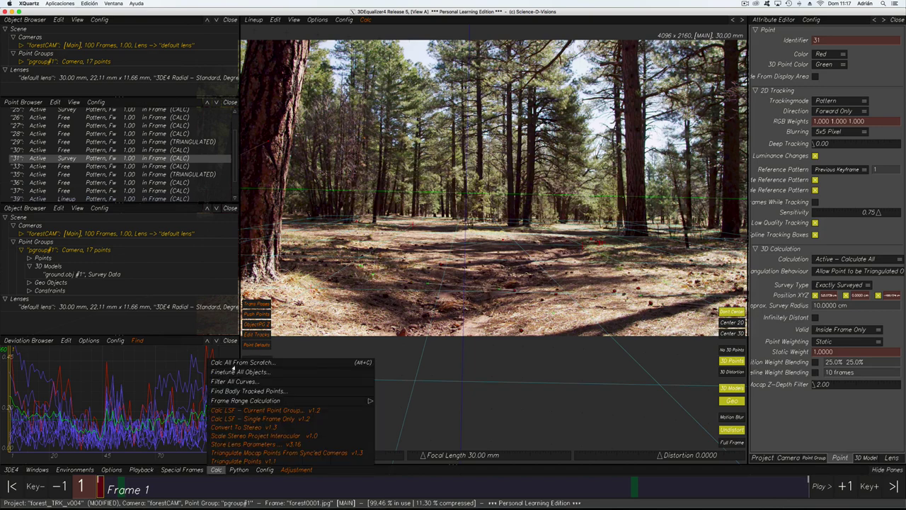
{"action": "left_click", "coordinate": [233, 371]}
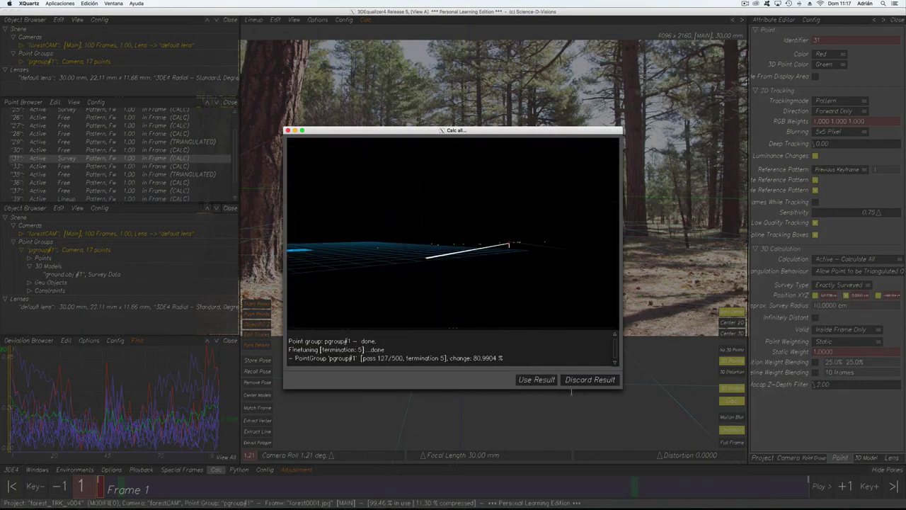
{"action": "left_click", "coordinate": [537, 380]}
Show the full range of the deviation curves and examine how they run up to the last frames
{"action": "left_click_drag", "start_coordinate": [182, 486], "coordinate": [0, 434]}
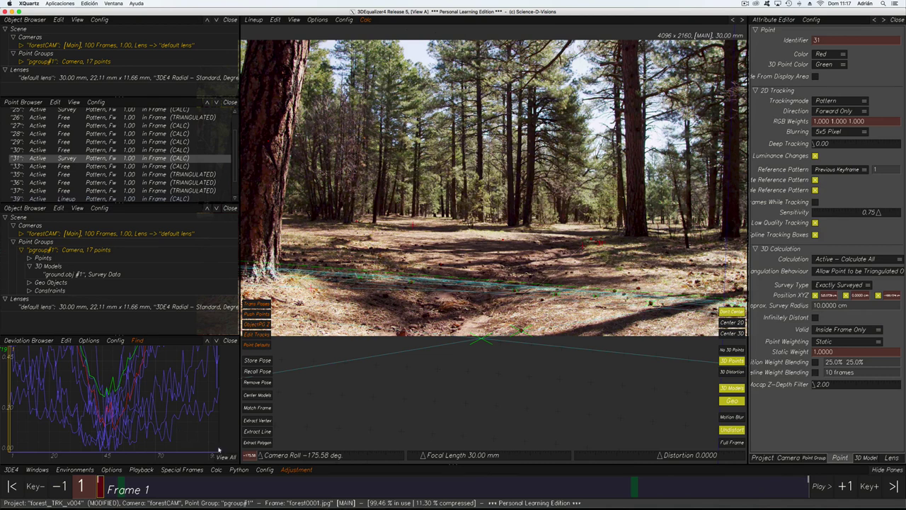
{"action": "left_click", "coordinate": [225, 457]}
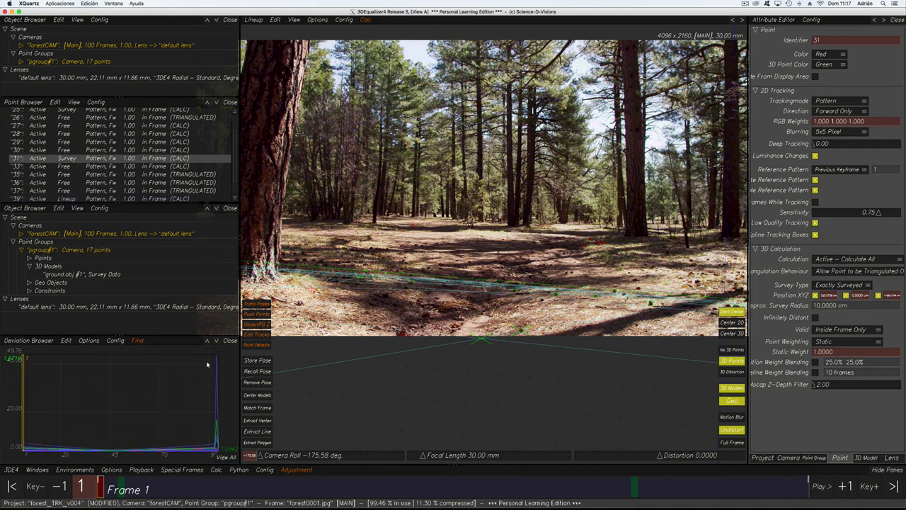
{"action": "mouse_move", "coordinate": [177, 411]}
{"action": "right_mouse_down"}
{"action": "mouse_move", "coordinate": [167, 398]}
{"action": "mouse_move", "coordinate": [182, 392]}
{"action": "mouse_move", "coordinate": [170, 397]}
{"action": "right_mouse_up"}
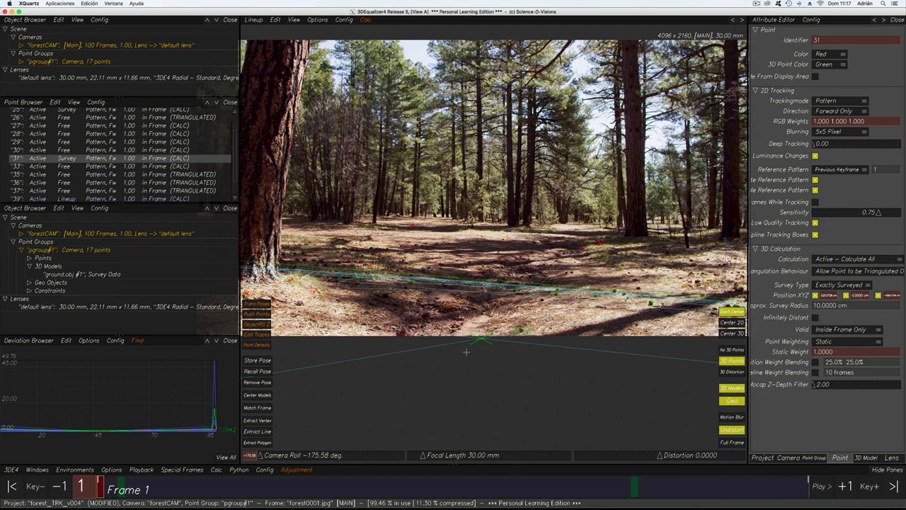
Recall the stored camera pose at frame 1 and look through the tracking points for another ground point to survey
{"action": "left_click", "coordinate": [263, 373]}
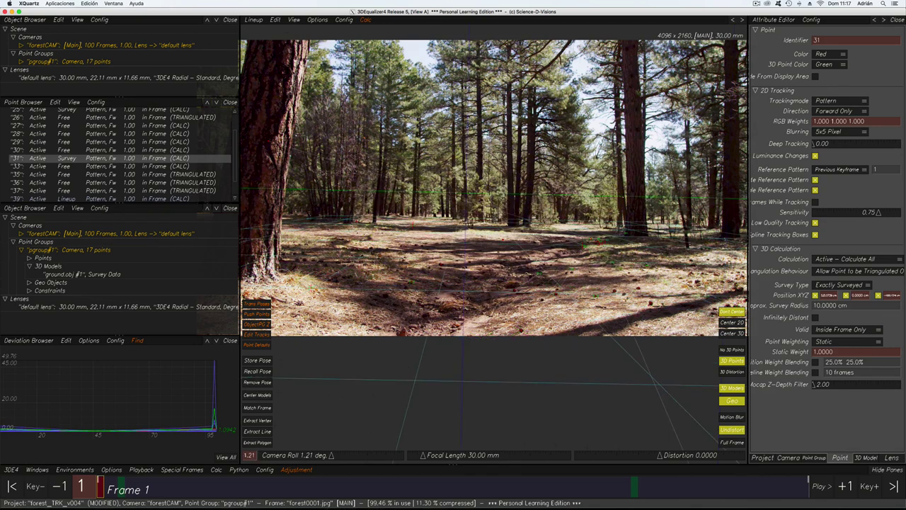
{"action": "scroll", "coordinate": [359, 220], "scroll_direction": "up", "scroll_amount": 5}
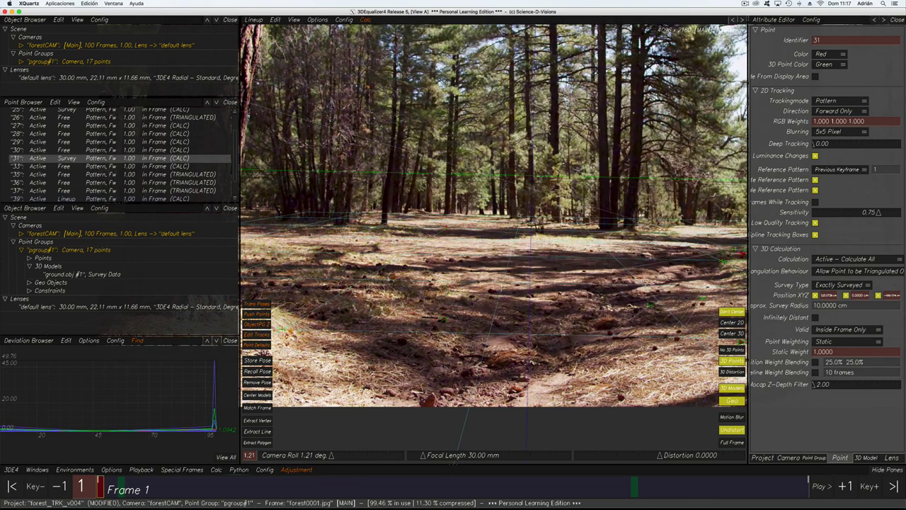
{"action": "left_click", "coordinate": [99, 150]}
{"action": "scroll", "coordinate": [107, 152], "scroll_direction": "up", "scroll_amount": 1}
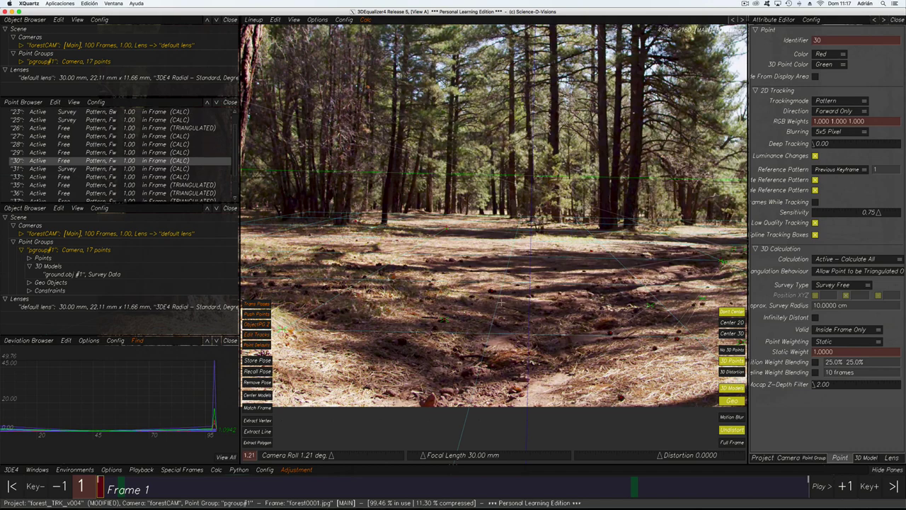
{"action": "scroll", "coordinate": [526, 334], "scroll_direction": "down", "scroll_amount": 2}
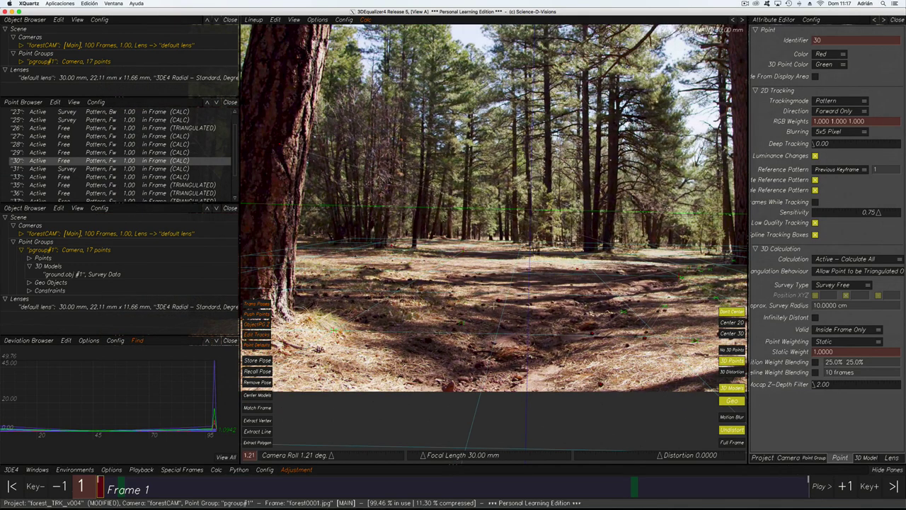
{"action": "left_click", "coordinate": [105, 152]}
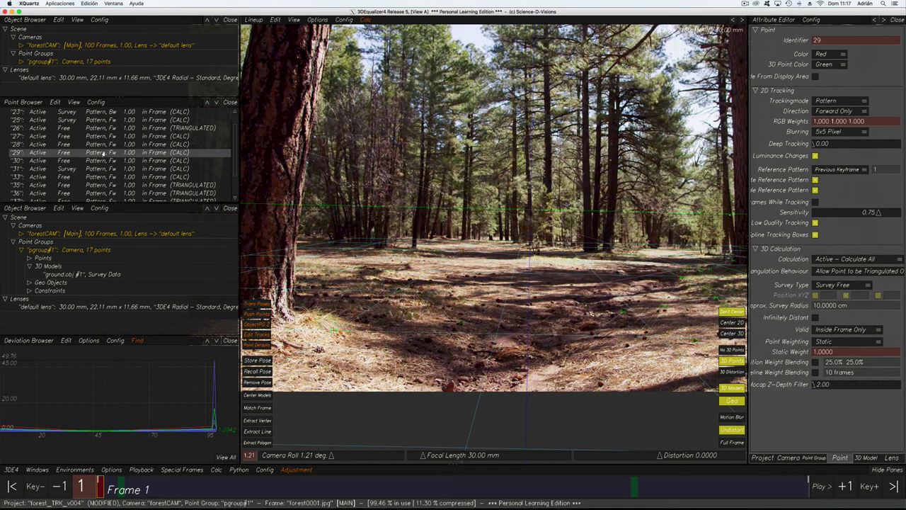
{"action": "left_click", "coordinate": [105, 144]}
{"action": "left_click_drag", "start_coordinate": [107, 138], "coordinate": [129, 112]}
{"action": "scroll", "coordinate": [110, 163], "scroll_direction": "up", "scroll_amount": 2}
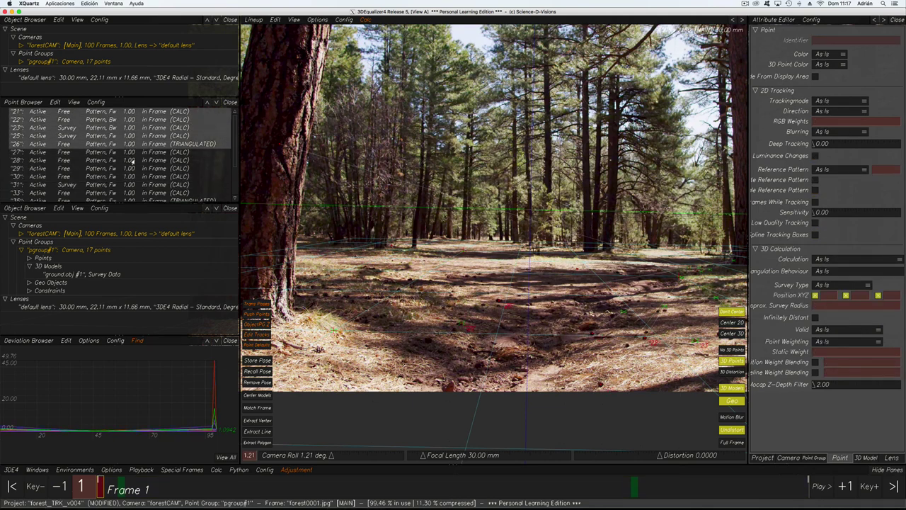
Project tracking point 26 onto the ground 3D model and dismiss the confirmation
{"action": "left_click", "coordinate": [40, 143]}
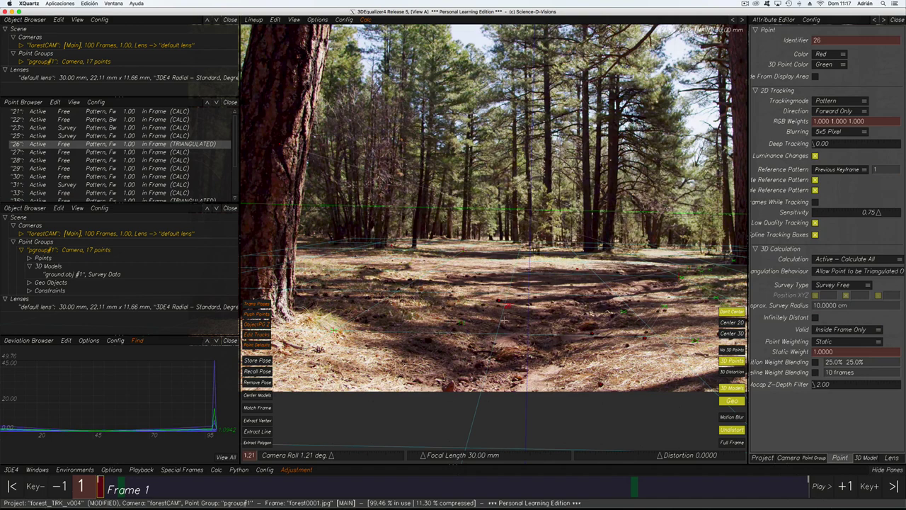
{"action": "key", "text": "p"}
{"action": "left_click", "coordinate": [559, 272]}
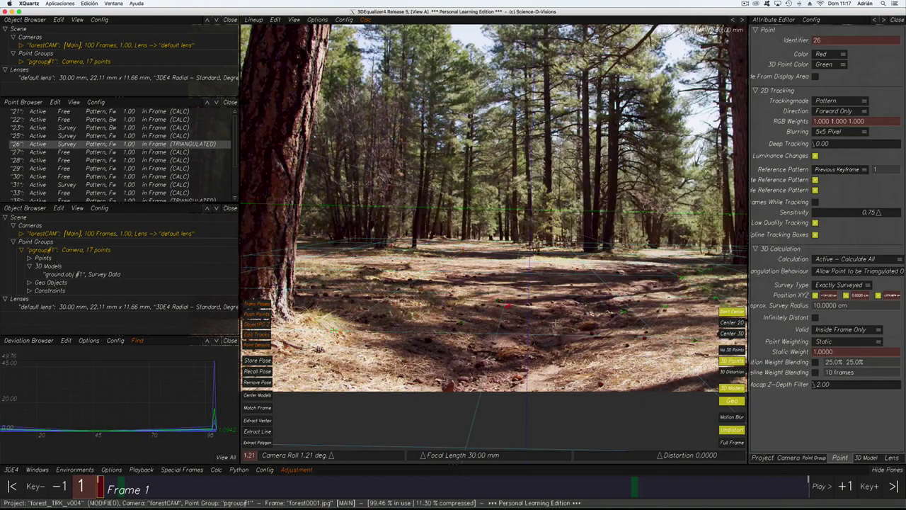
Calculate the scene from scratch with point 26 surveyed, use the result and show the full range of the deviation curves
{"action": "scroll", "coordinate": [557, 322], "scroll_direction": "down", "scroll_amount": 2}
{"action": "left_click", "coordinate": [217, 469]}
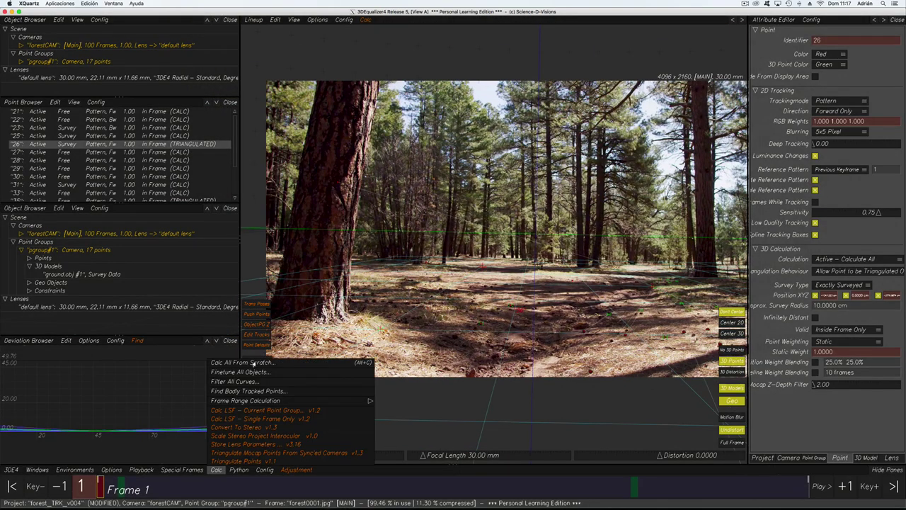
{"action": "left_click", "coordinate": [252, 361]}
{"action": "left_click", "coordinate": [535, 379]}
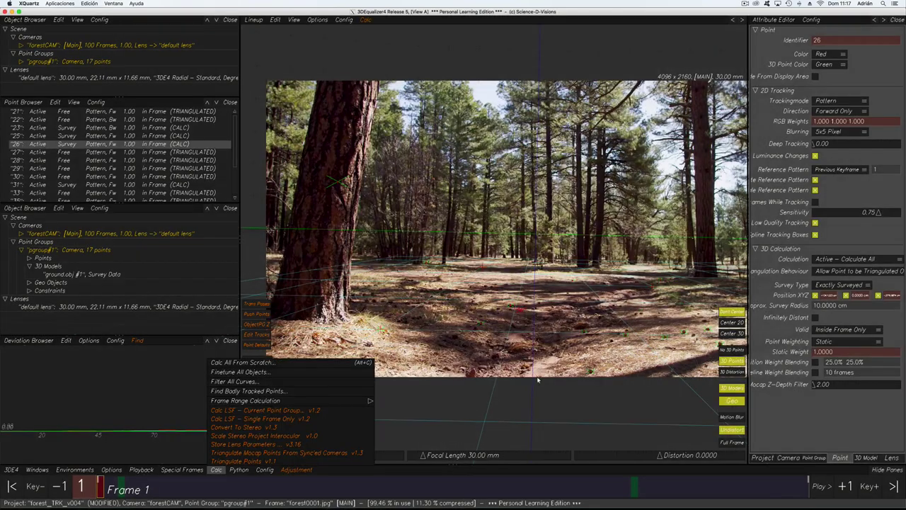
{"action": "left_click", "coordinate": [223, 456]}
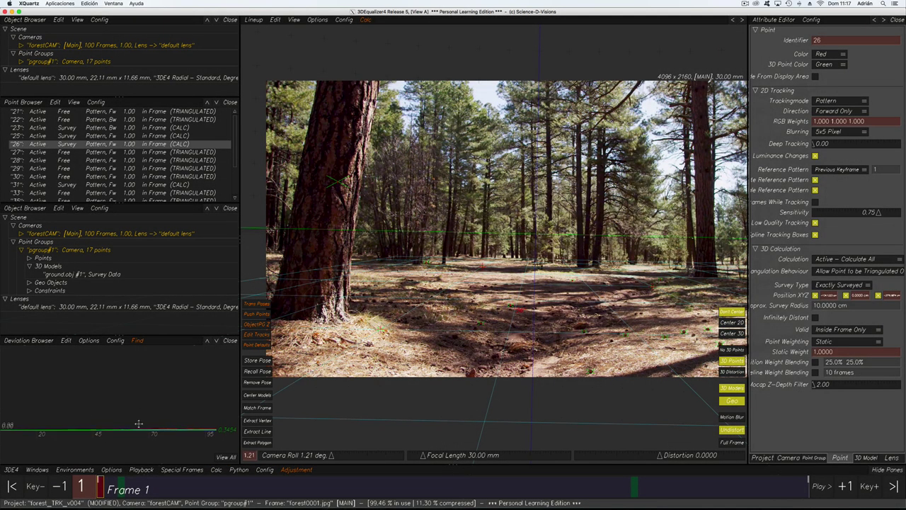
{"action": "left_click", "coordinate": [223, 457]}
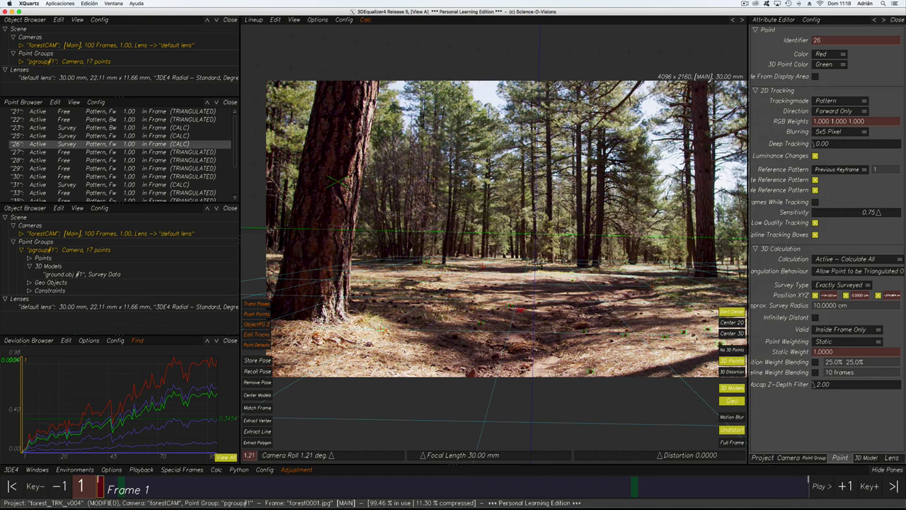
Play back the sequence and examine up close how the 3D points and ground model follow the plate around point 26
{"action": "left_click", "coordinate": [828, 284]}
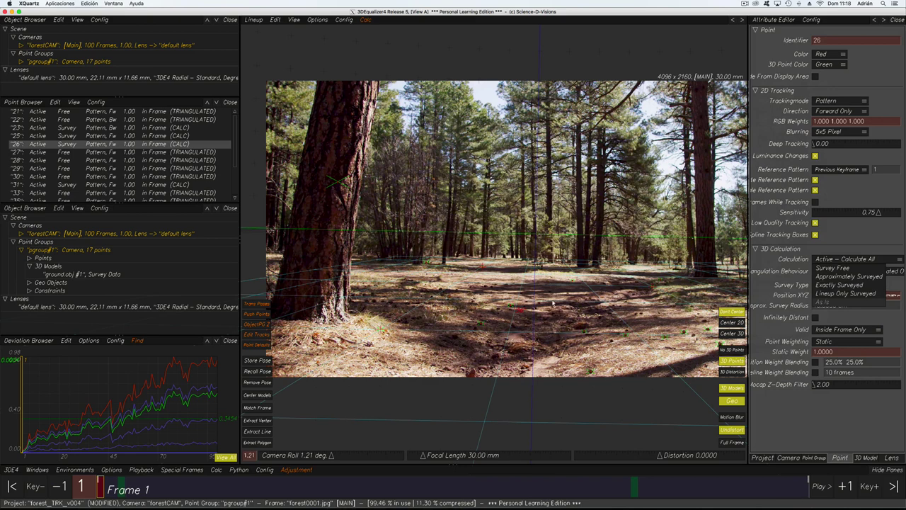
{"action": "left_click", "coordinate": [803, 489]}
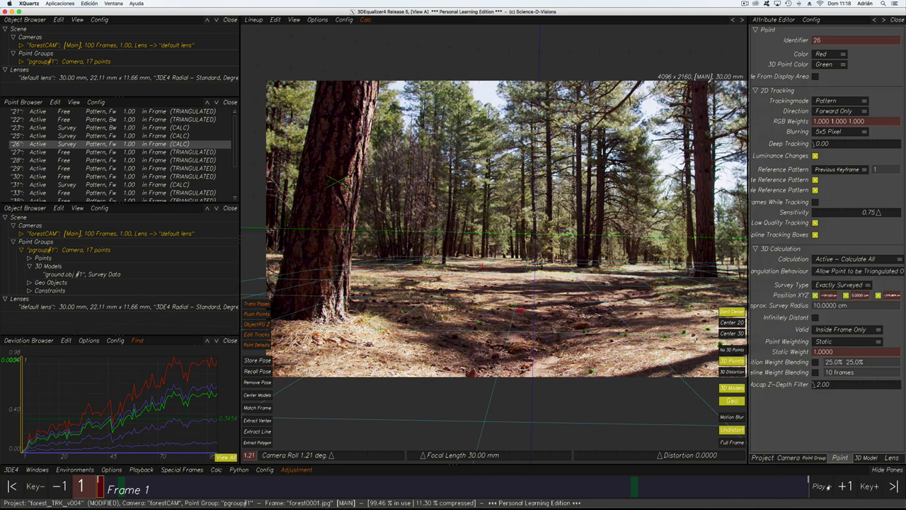
{"action": "left_click", "coordinate": [820, 487]}
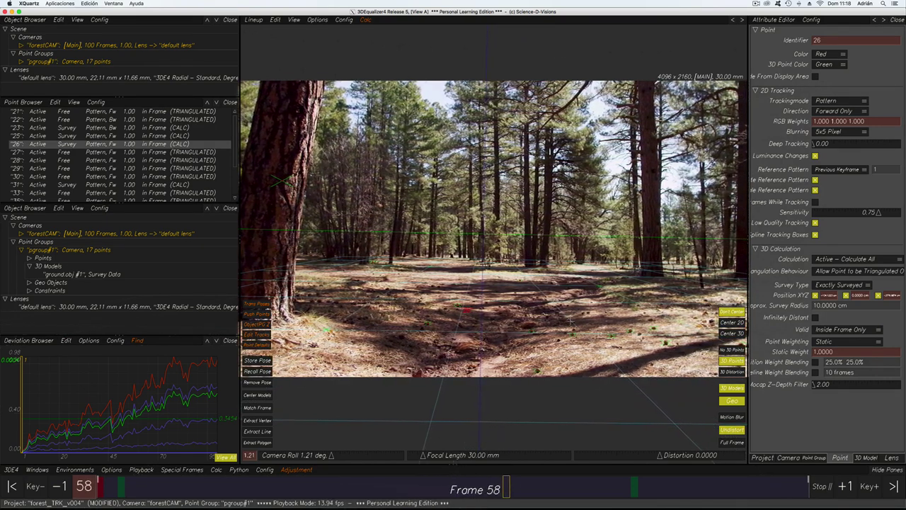
{"action": "left_click", "coordinate": [732, 443]}
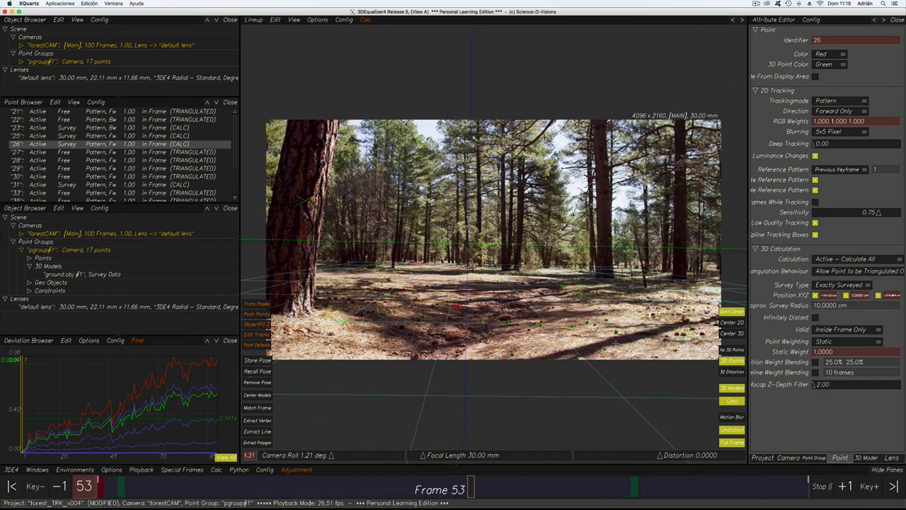
{"action": "scroll", "coordinate": [615, 343], "scroll_direction": "up", "scroll_amount": 10}
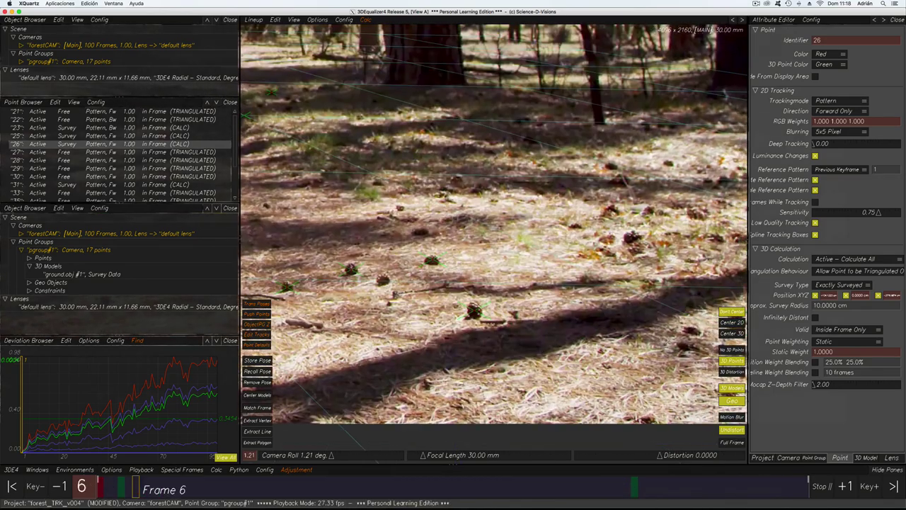
{"action": "scroll", "coordinate": [602, 342], "scroll_direction": "down", "scroll_amount": 6}
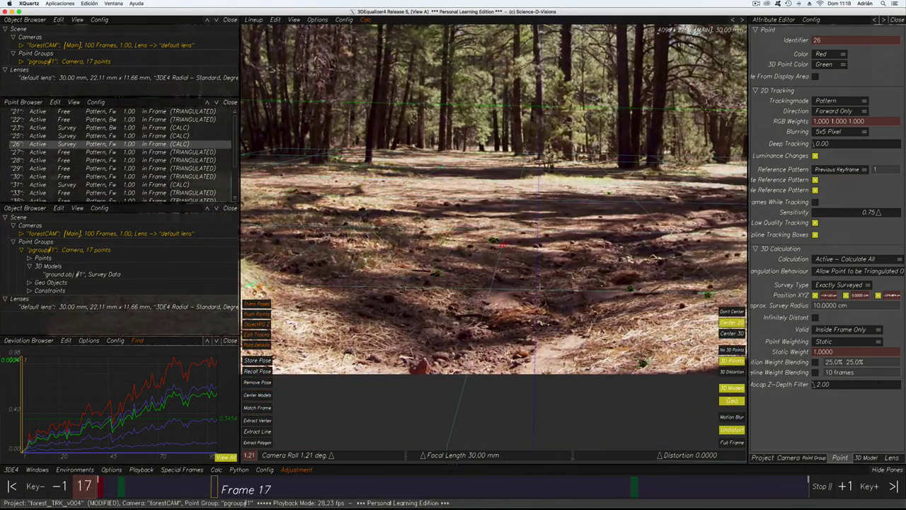
{"action": "scroll", "coordinate": [500, 245], "scroll_direction": "up", "scroll_amount": 5}
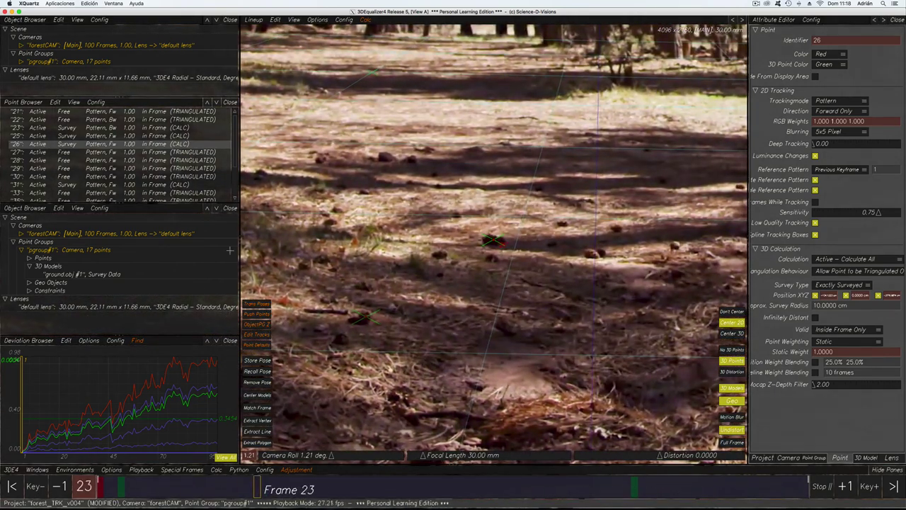
Inspect points 25, 23, 22, 29 and 33 centered during playback, stop it and return to frame 1
{"action": "left_click", "coordinate": [77, 136]}
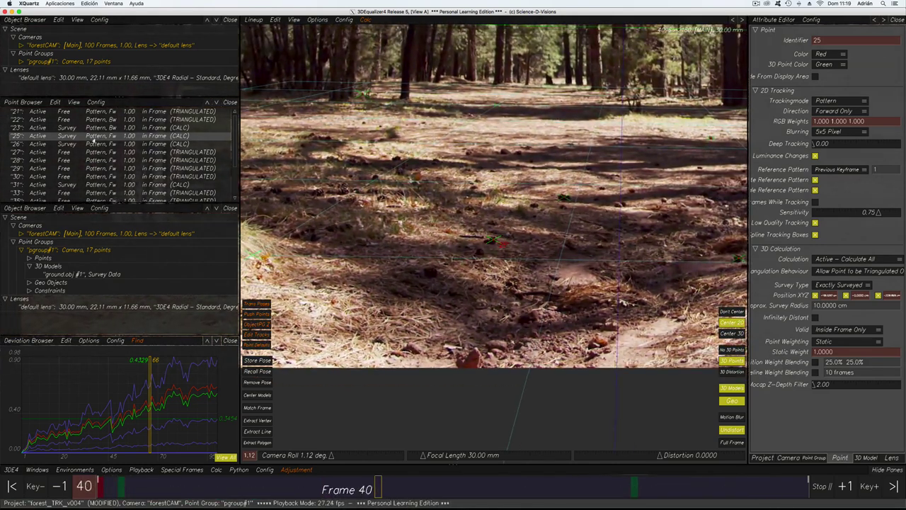
{"action": "left_click", "coordinate": [94, 128]}
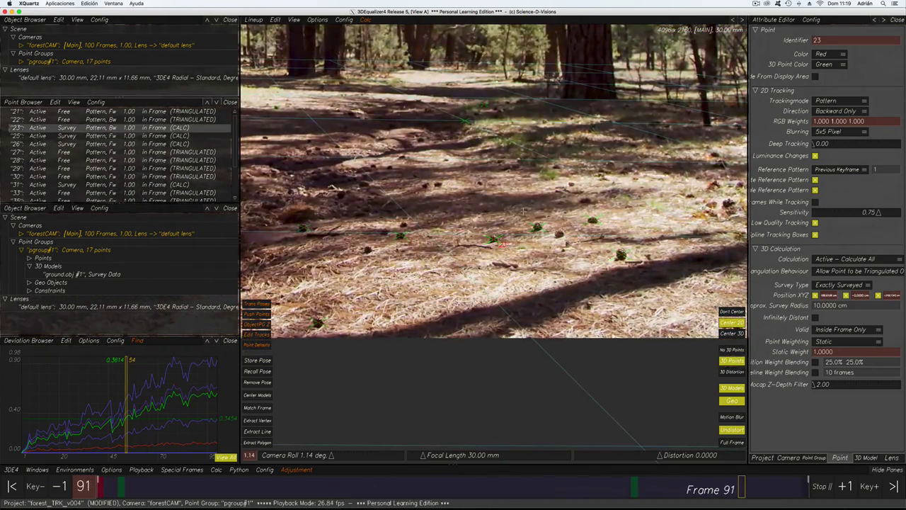
{"action": "left_click", "coordinate": [77, 119]}
{"action": "left_click", "coordinate": [118, 169]}
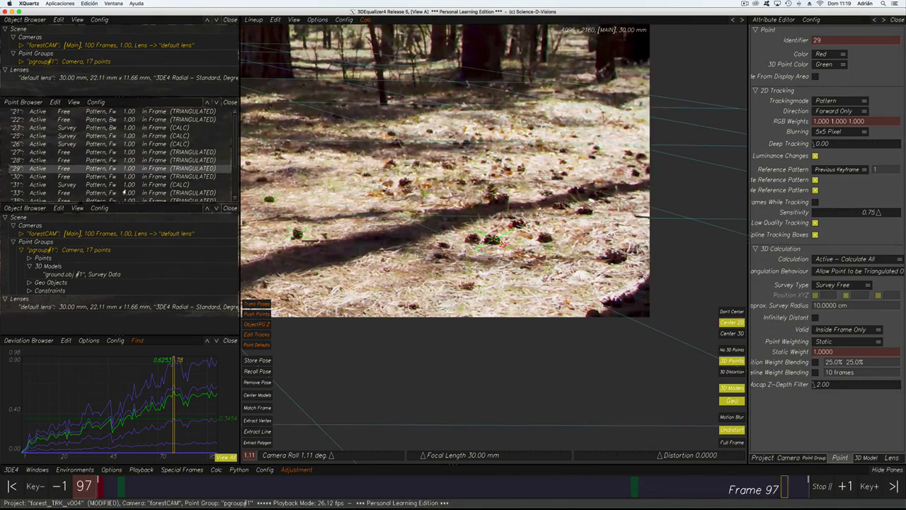
{"action": "left_click", "coordinate": [125, 191]}
{"action": "scroll", "coordinate": [155, 194], "scroll_direction": "down", "scroll_amount": 4}
{"action": "left_click", "coordinate": [822, 486]}
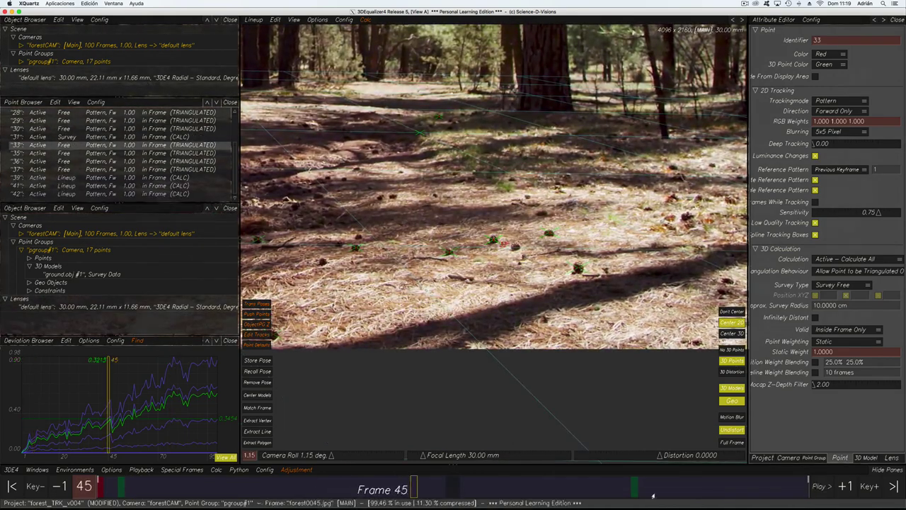
{"action": "left_click_drag", "start_coordinate": [407, 489], "coordinate": [101, 489]}
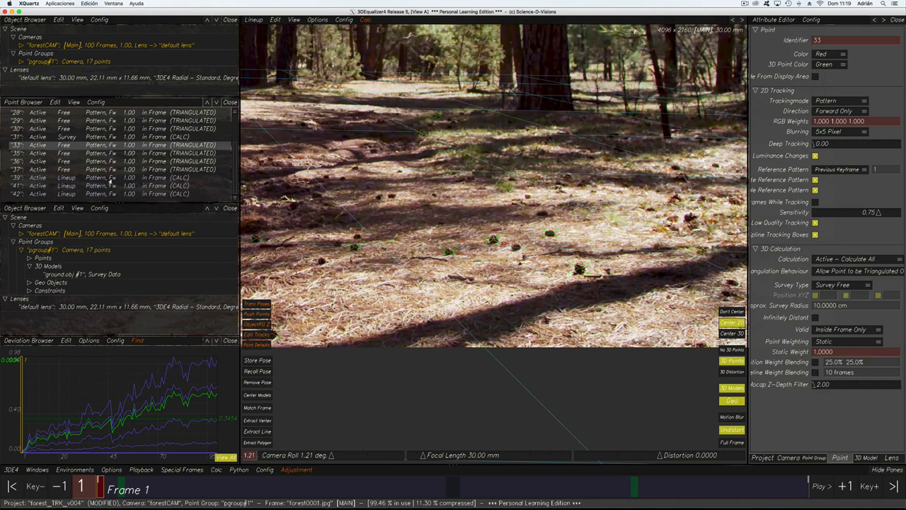
Compare the deviation curves of the points from 23 to 31 and leave point 26 selected
{"action": "scroll", "coordinate": [43, 132], "scroll_direction": "up", "scroll_amount": 5}
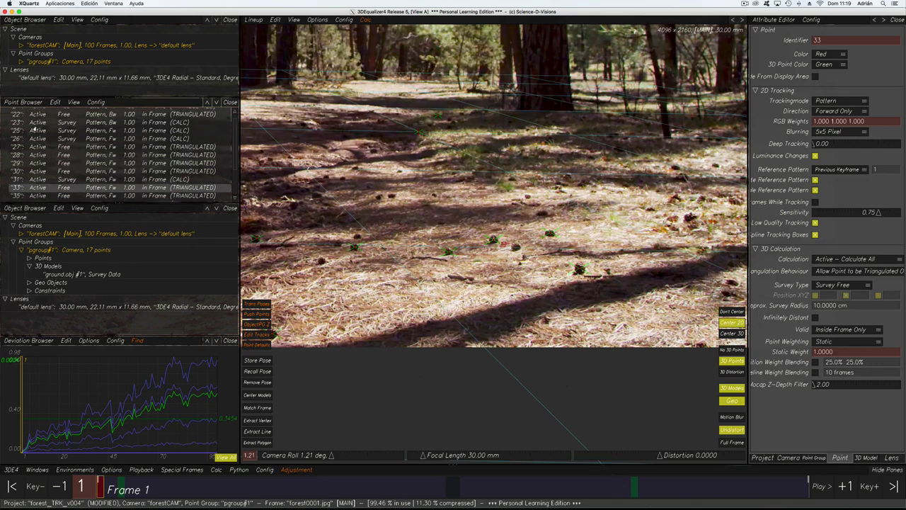
{"action": "left_click", "coordinate": [30, 131]}
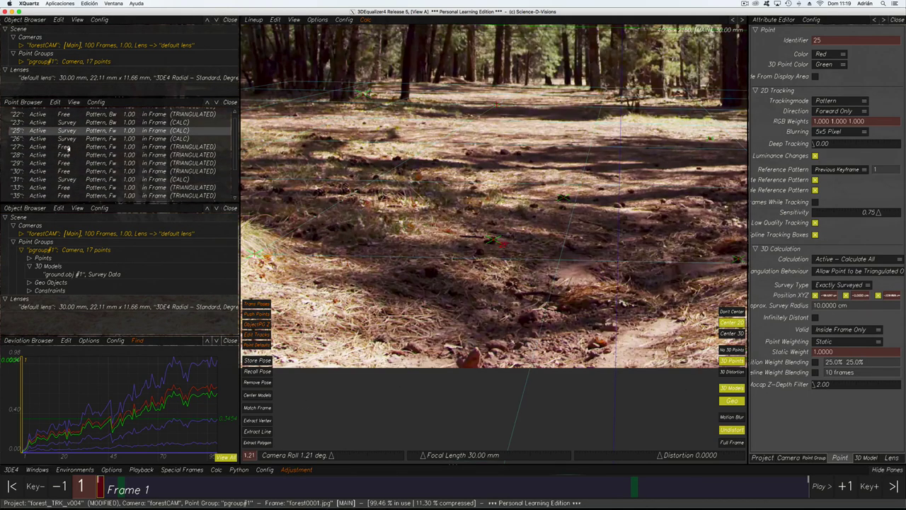
{"action": "left_click_drag", "start_coordinate": [67, 122], "coordinate": [64, 178]}
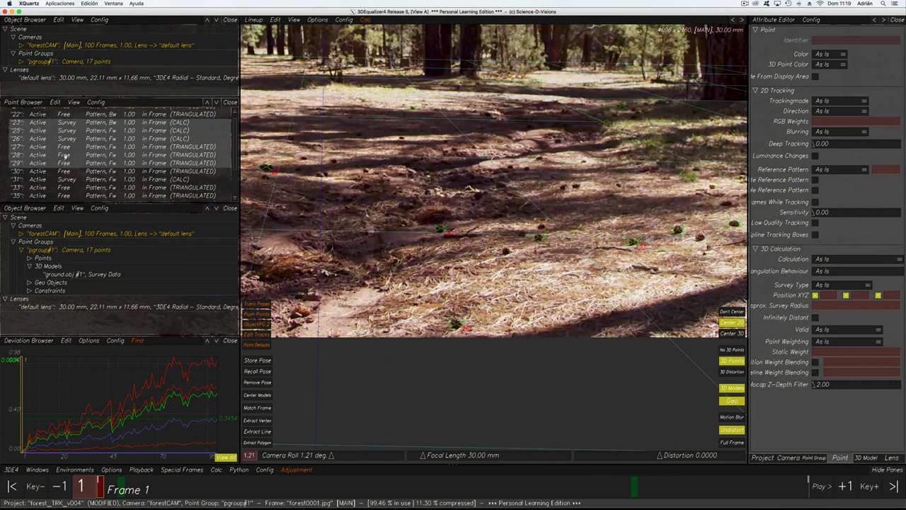
{"action": "left_click", "coordinate": [65, 155]}
{"action": "left_click", "coordinate": [70, 131]}
{"action": "left_click", "coordinate": [69, 140]}
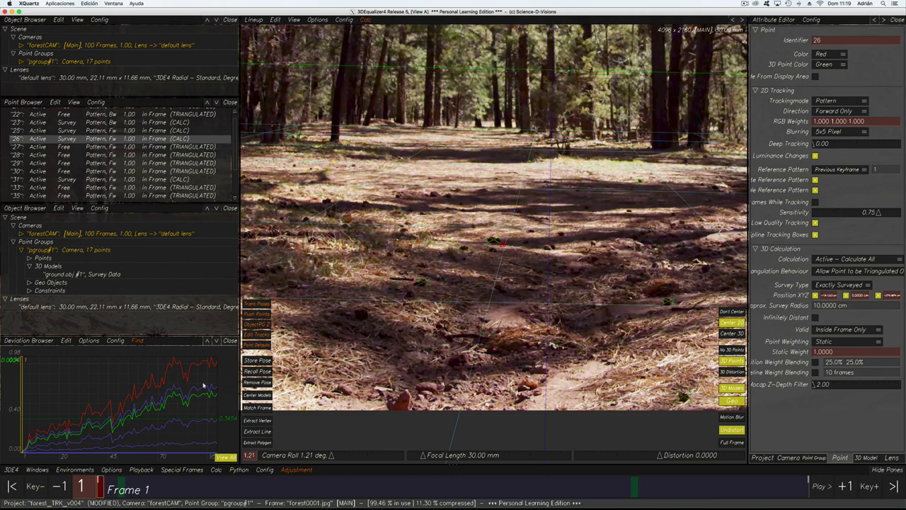
Keep point 26 as Exactly Surveyed and examine its position against the ground grid in the 3D Orientation view
{"action": "left_click", "coordinate": [831, 286]}
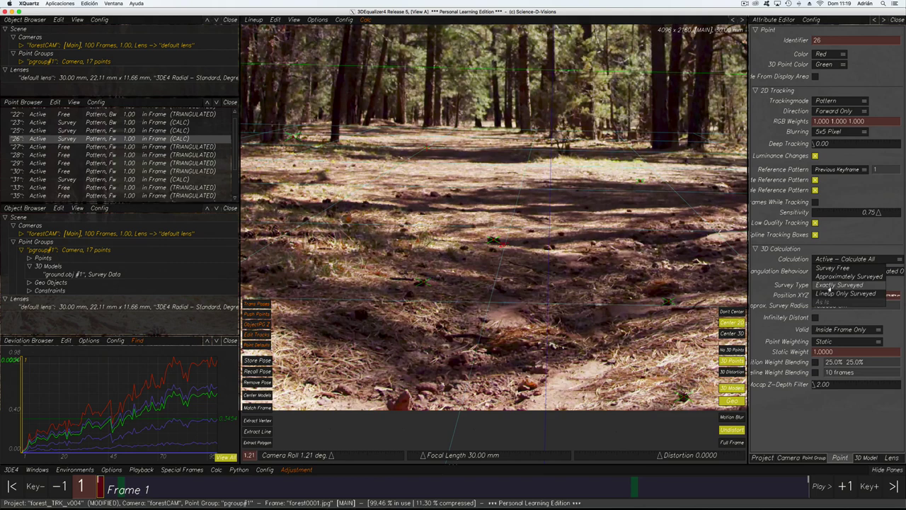
{"action": "left_click", "coordinate": [829, 288]}
{"action": "key", "text": "F6"}
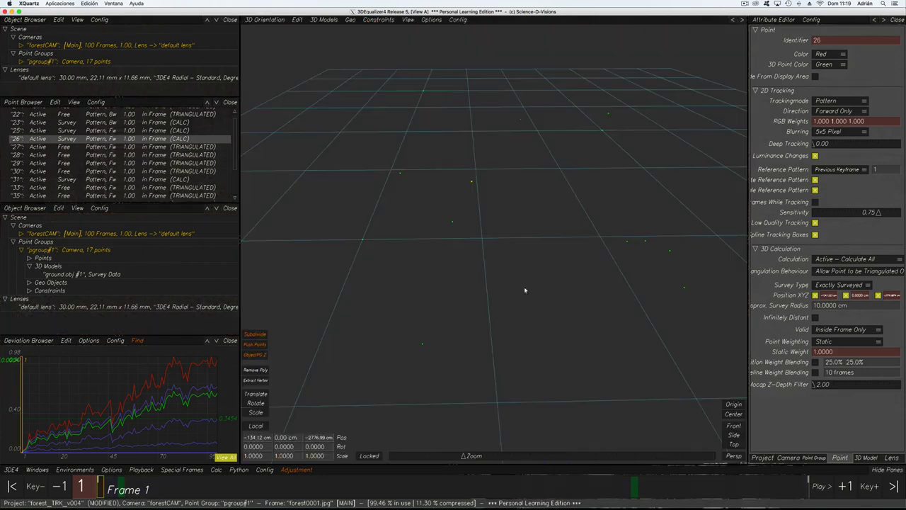
{"action": "mouse_move", "coordinate": [437, 263]}
{"action": "left_mouse_down", "text": "alt"}
{"action": "mouse_move", "coordinate": [472, 253]}
{"action": "mouse_move", "coordinate": [428, 262]}
{"action": "left_mouse_up", "text": "alt"}
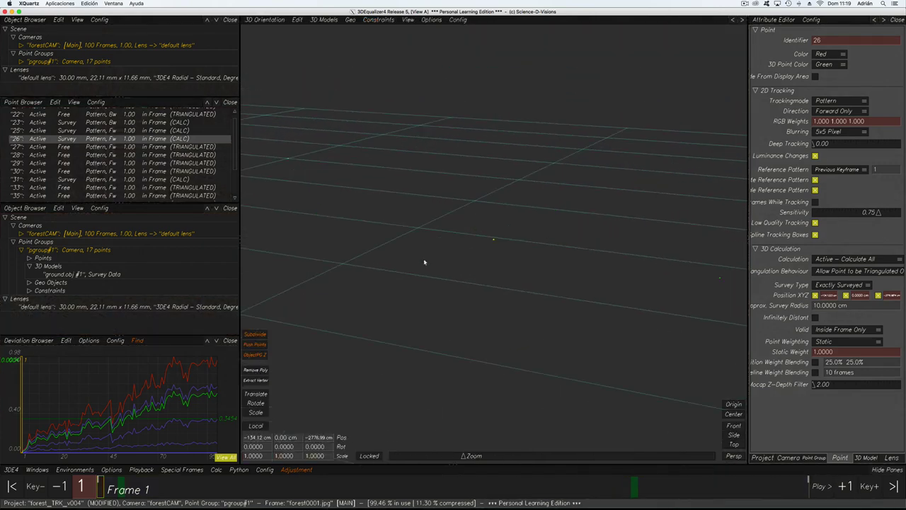
{"action": "middle_click_drag", "start_coordinate": [474, 266], "coordinate": [541, 258]}
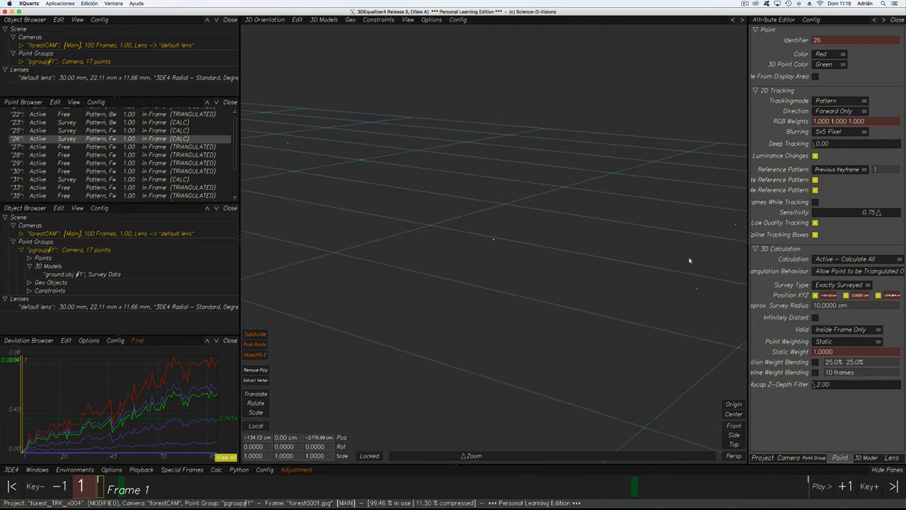
Set the survey type of point 26 to Approximately Surveyed
{"action": "left_click", "coordinate": [839, 285]}
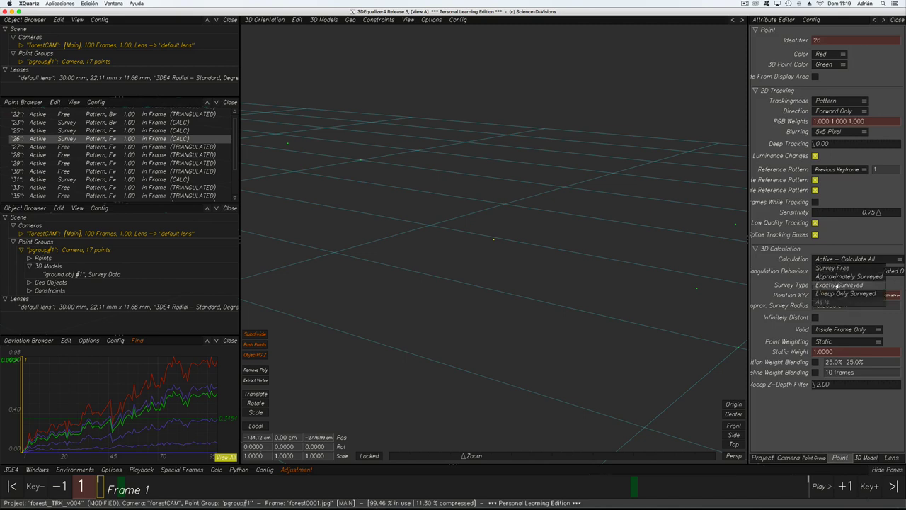
{"action": "left_click", "coordinate": [839, 276]}
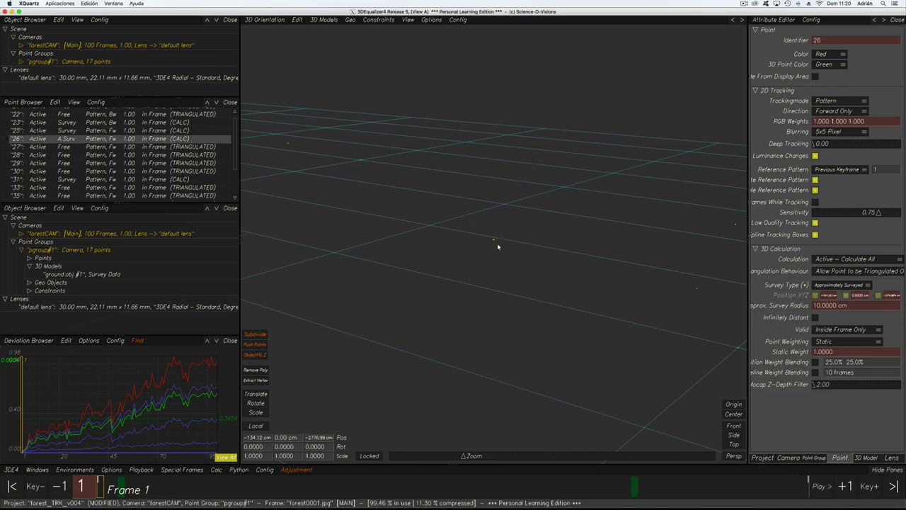
{"action": "left_click_drag", "start_coordinate": [510, 257], "coordinate": [511, 257], "text": "alt"}
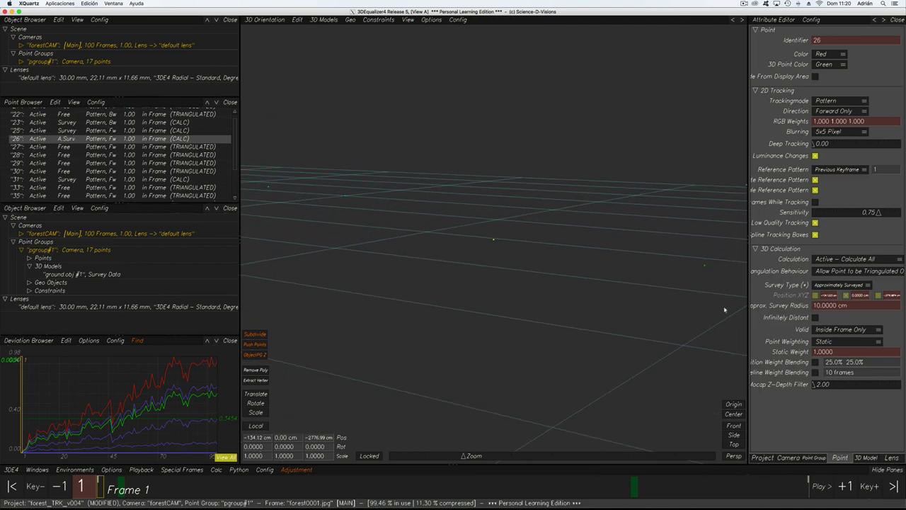
{"action": "left_click", "coordinate": [838, 283]}
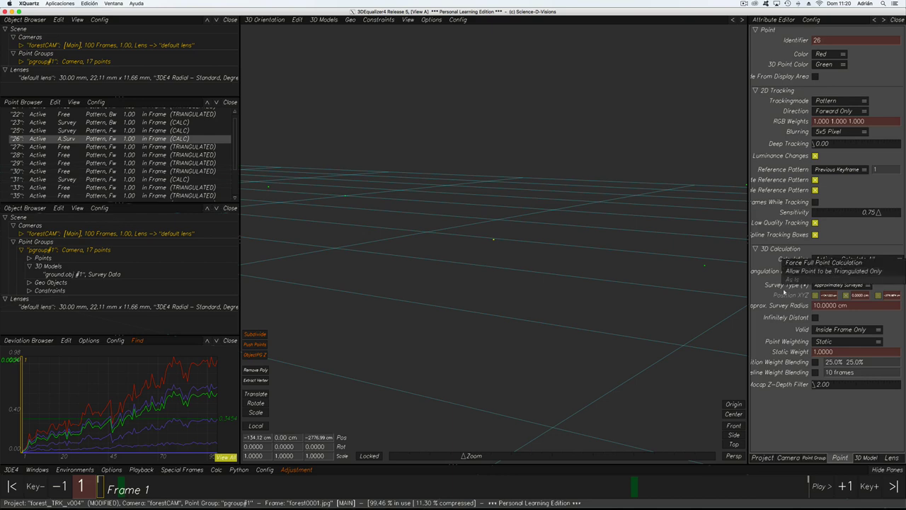
{"action": "left_click", "coordinate": [823, 286]}
{"action": "left_click", "coordinate": [823, 285]}
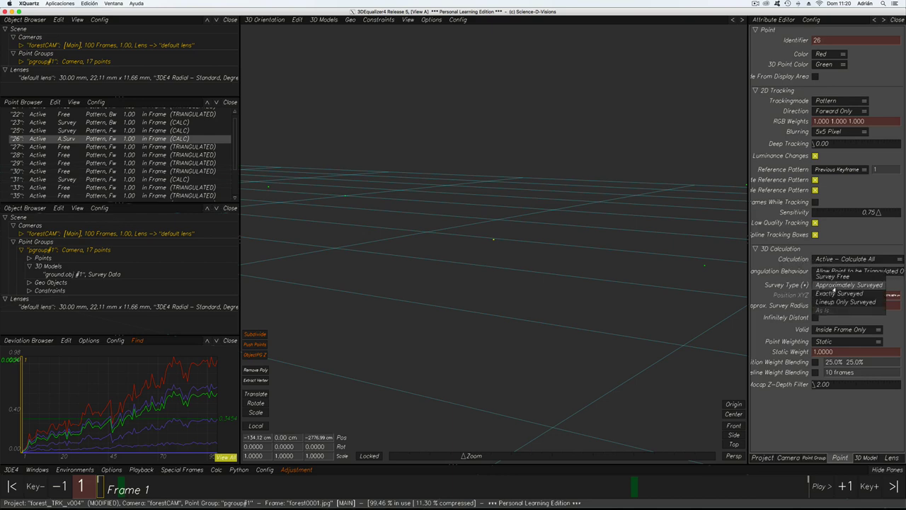
{"action": "left_click", "coordinate": [790, 275]}
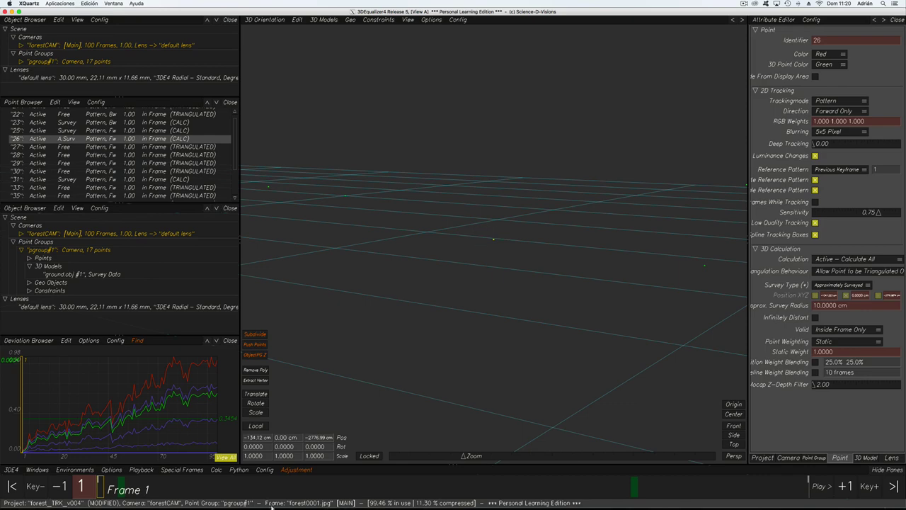
Recalculate all from scratch with point 26 approximately surveyed, use the result and examine the point in the 3D Orientation view
{"action": "left_click", "coordinate": [217, 470]}
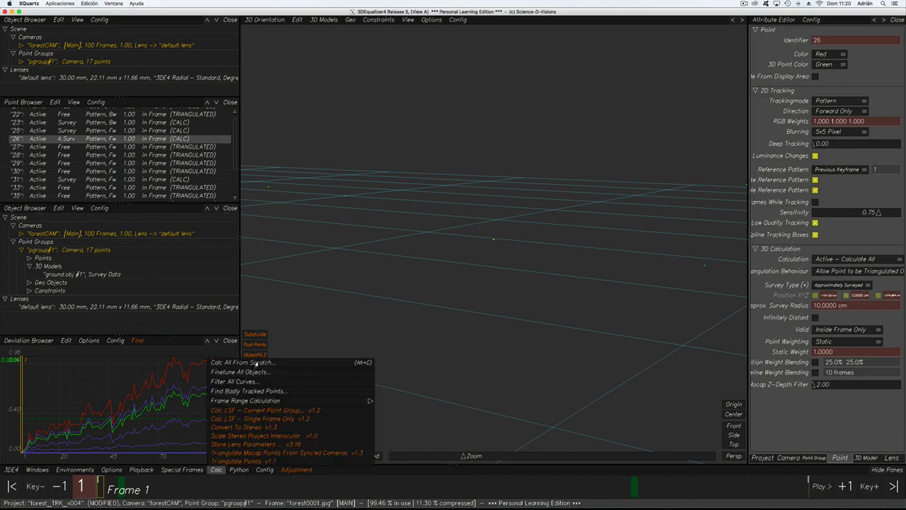
{"action": "left_click", "coordinate": [240, 362]}
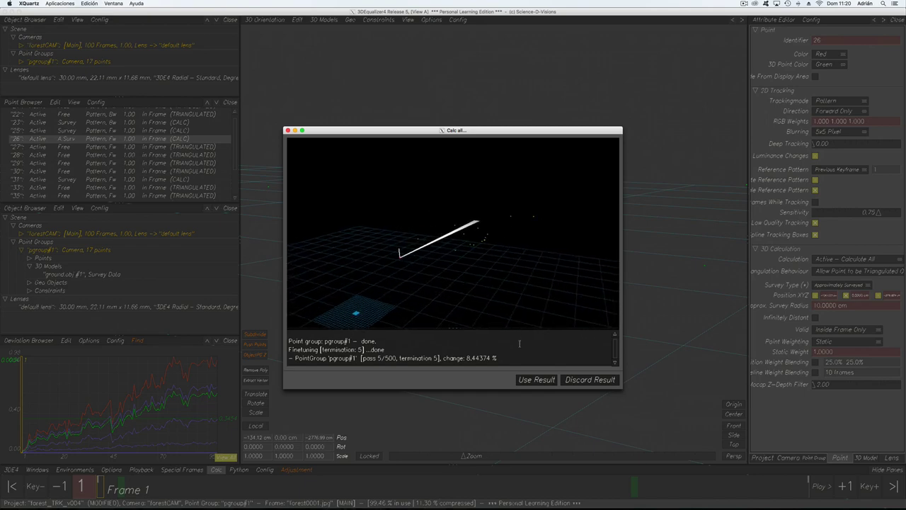
{"action": "left_click", "coordinate": [531, 380]}
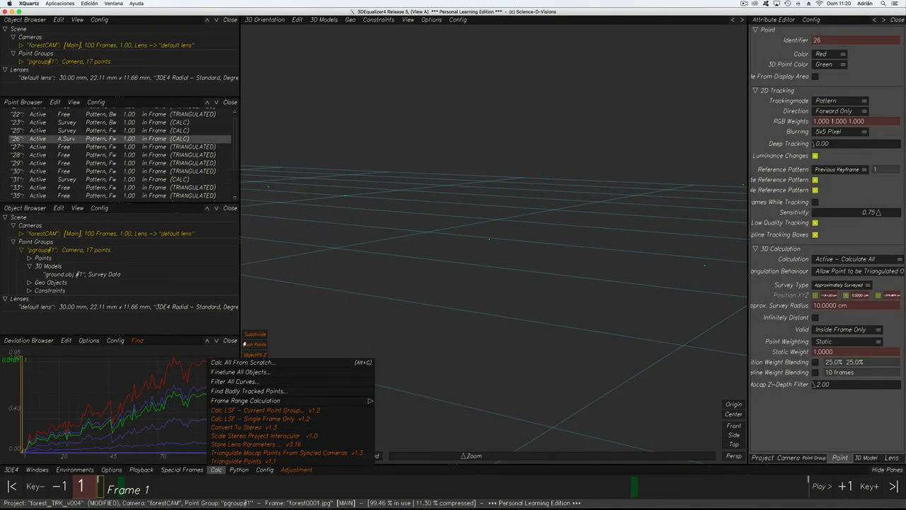
{"action": "left_click", "coordinate": [165, 377]}
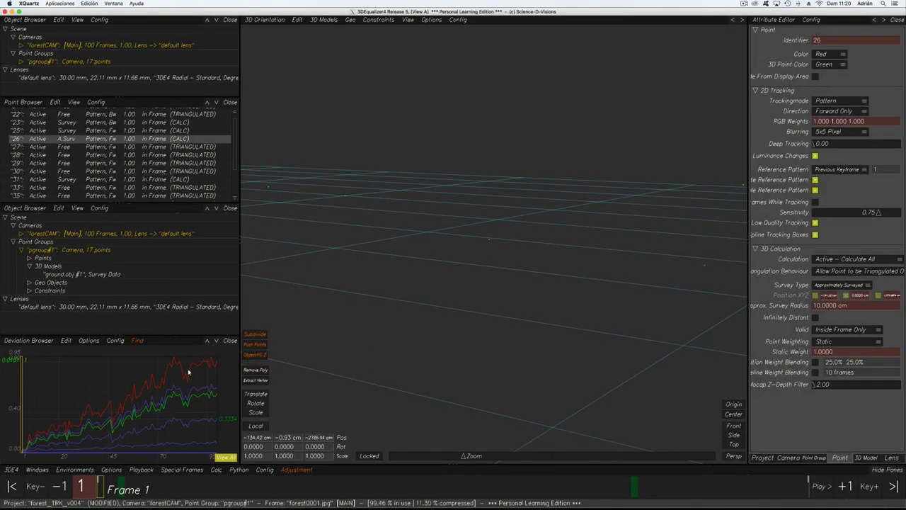
{"action": "mouse_move", "coordinate": [490, 241]}
{"action": "left_mouse_down", "text": "alt"}
{"action": "mouse_move", "coordinate": [479, 222]}
{"action": "mouse_move", "coordinate": [494, 242]}
{"action": "left_mouse_up", "text": "alt"}
{"action": "middle_click_drag", "start_coordinate": [494, 241], "coordinate": [495, 247]}
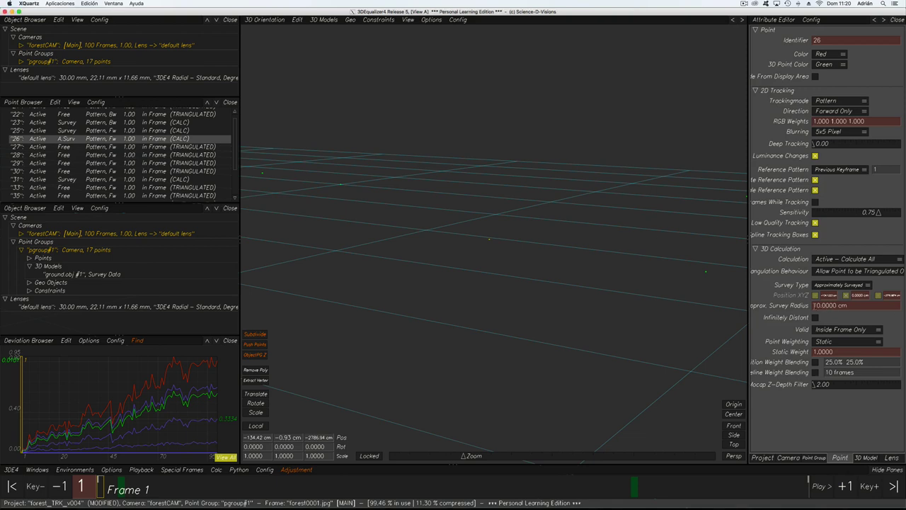
Set the approximate survey radius of point 26 to 20 cm, then recalculate all from scratch and use the result
{"action": "left_click", "coordinate": [815, 306]}
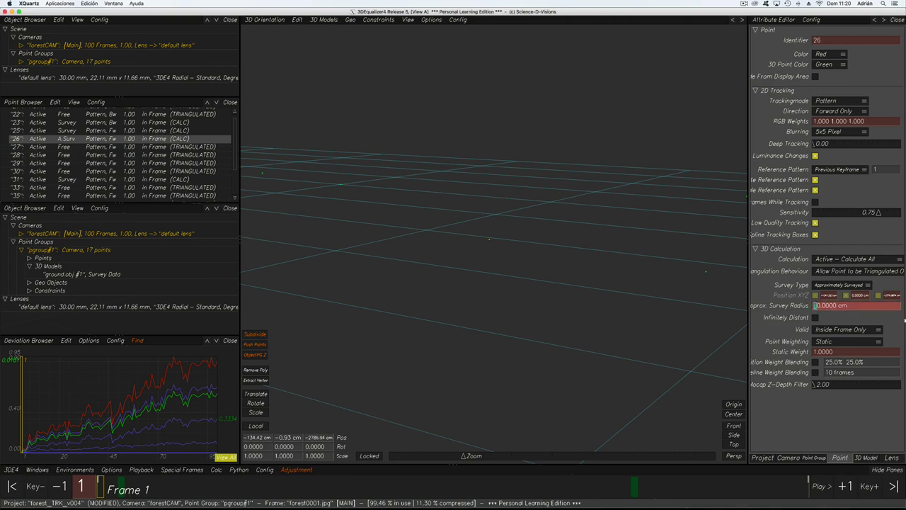
{"action": "type", "text": "2"}
{"action": "key", "text": "Return"}
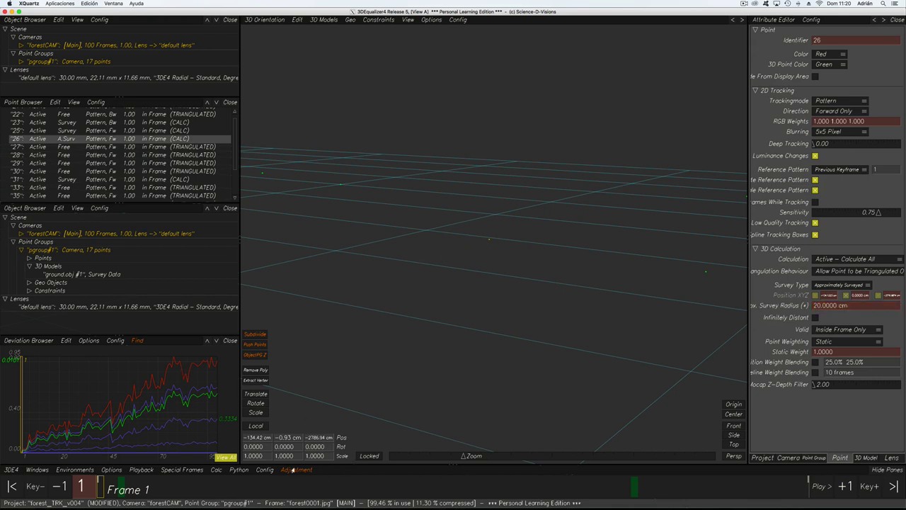
{"action": "left_click", "coordinate": [216, 469]}
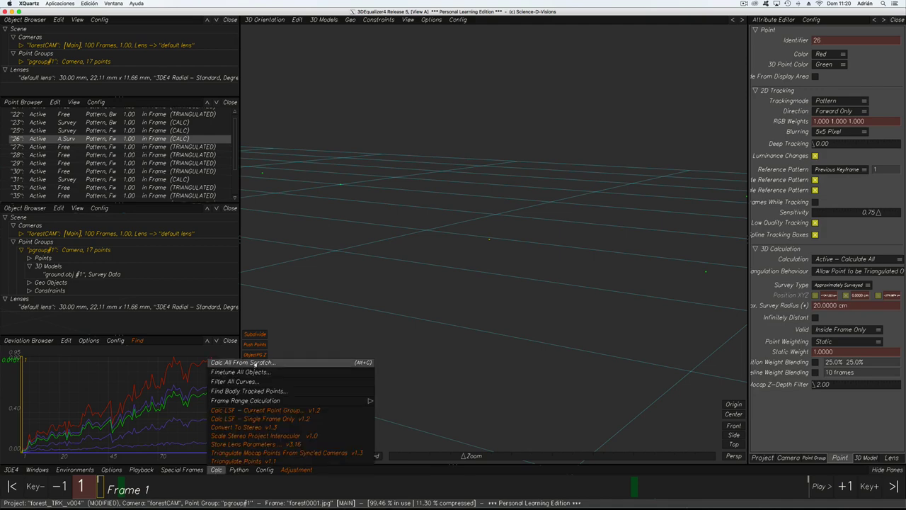
{"action": "left_click", "coordinate": [244, 363]}
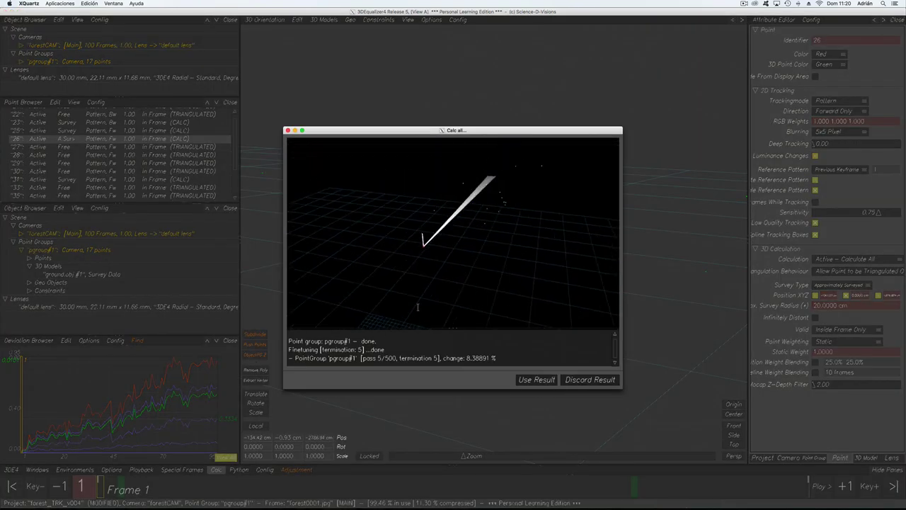
{"action": "left_click", "coordinate": [536, 379]}
{"action": "mouse_move", "coordinate": [485, 298]}
{"action": "left_mouse_down", "text": "alt"}
{"action": "mouse_move", "coordinate": [485, 285]}
{"action": "mouse_move", "coordinate": [499, 291]}
{"action": "left_mouse_up", "text": "alt"}
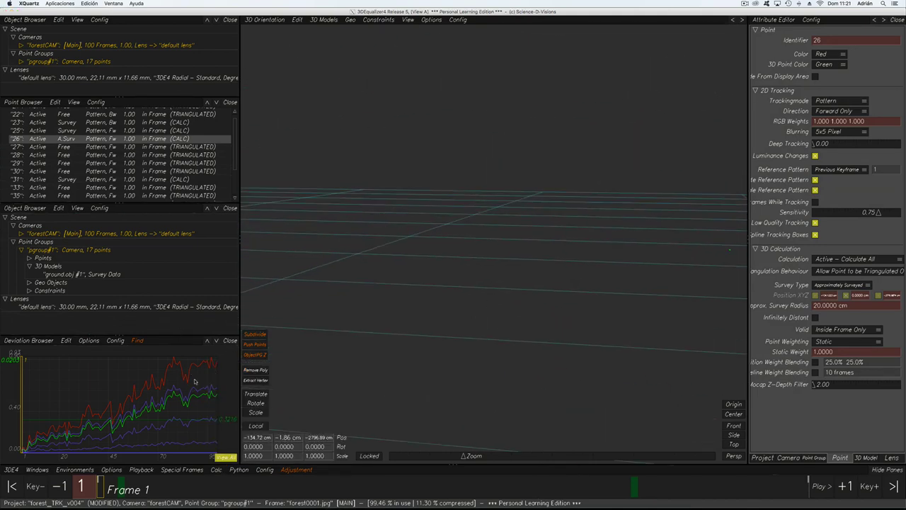
{"action": "scroll", "coordinate": [524, 297], "scroll_direction": "down", "scroll_amount": 10}
{"action": "left_click_drag", "start_coordinate": [523, 297], "coordinate": [483, 296], "text": "alt"}
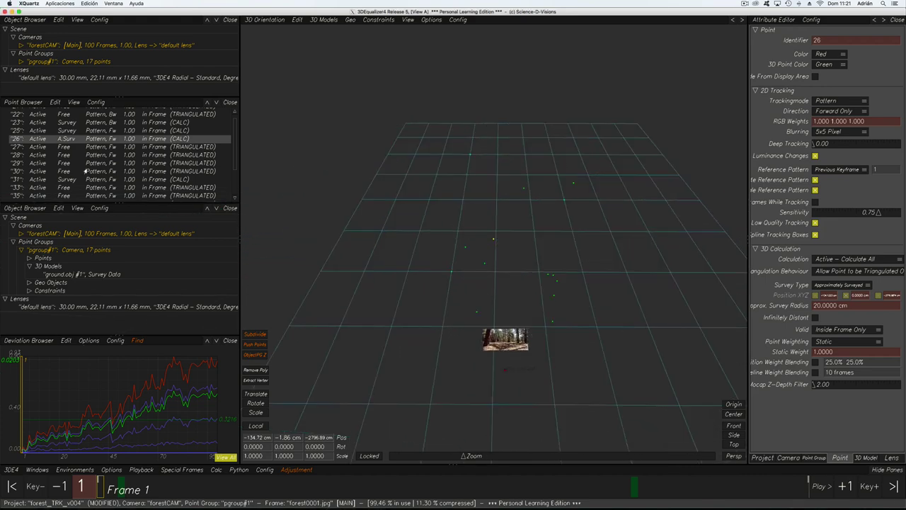
{"action": "scroll", "coordinate": [80, 130], "scroll_direction": "up", "scroll_amount": 1}
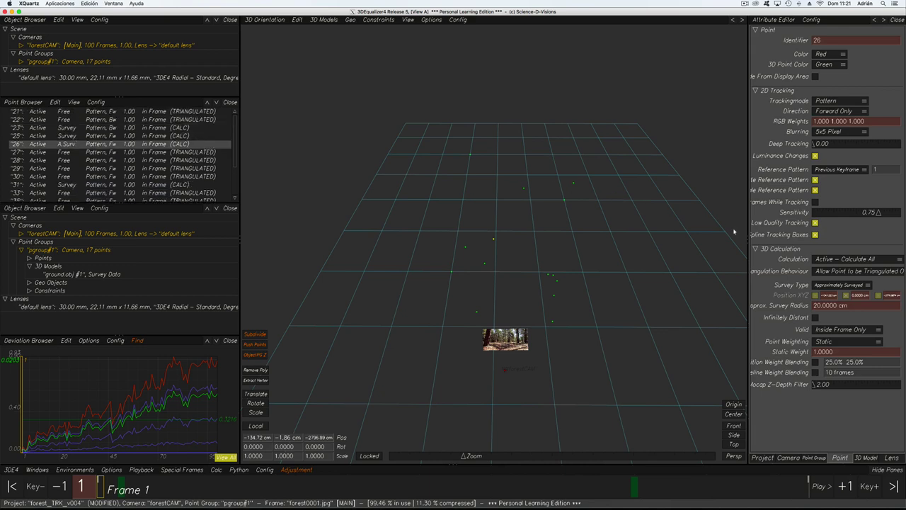
Set the survey type of point 26 to Survey Free and examine the points against the ground grid
{"action": "left_click", "coordinate": [852, 258]}
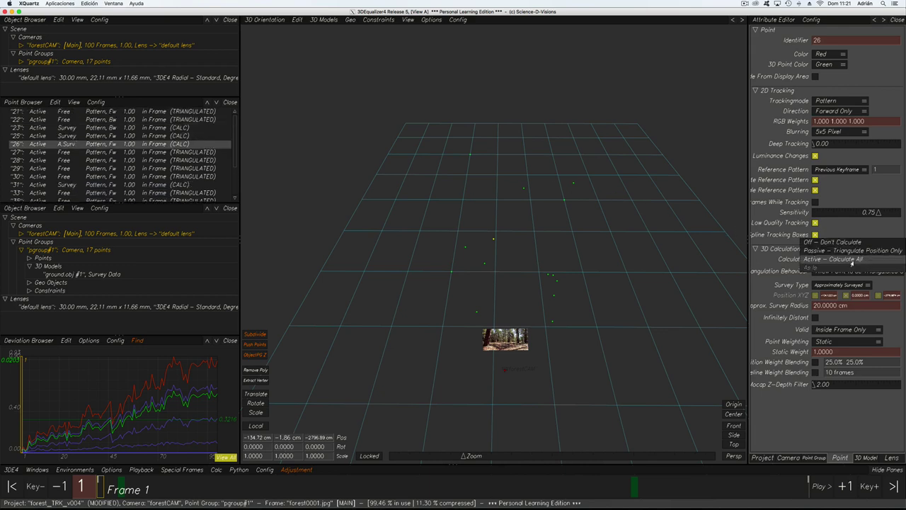
{"action": "left_click", "coordinate": [832, 264]}
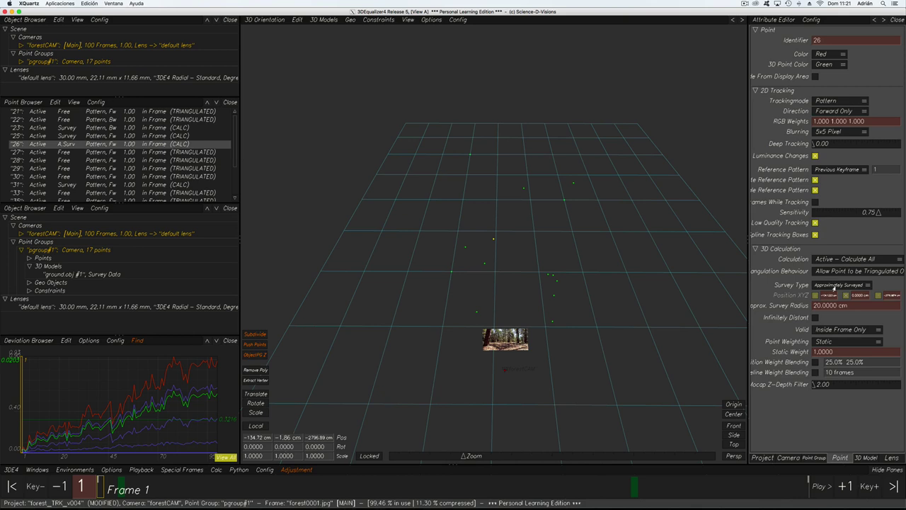
{"action": "left_click", "coordinate": [834, 284]}
{"action": "left_click", "coordinate": [833, 277]}
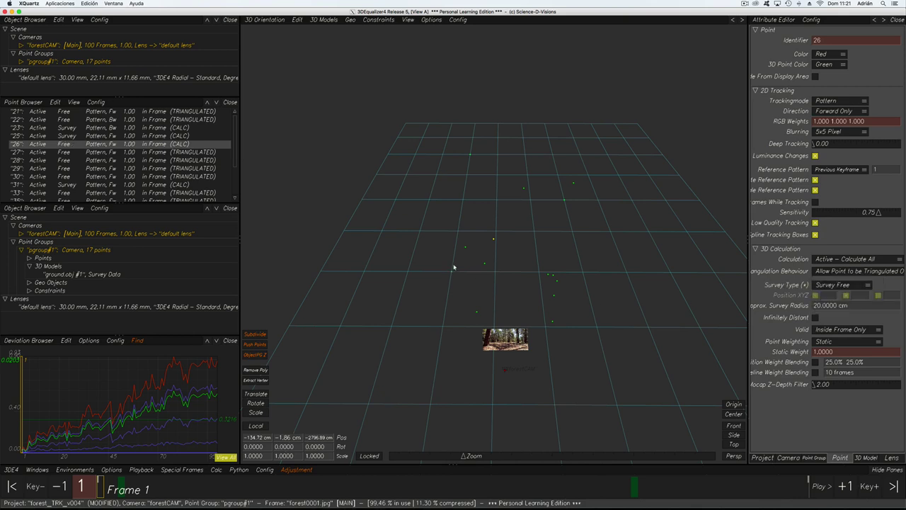
{"action": "scroll", "coordinate": [455, 267], "scroll_direction": "down", "scroll_amount": 5}
{"action": "left_click_drag", "start_coordinate": [461, 278], "coordinate": [485, 285], "text": "alt"}
{"action": "middle_click_drag", "start_coordinate": [484, 285], "coordinate": [489, 283]}
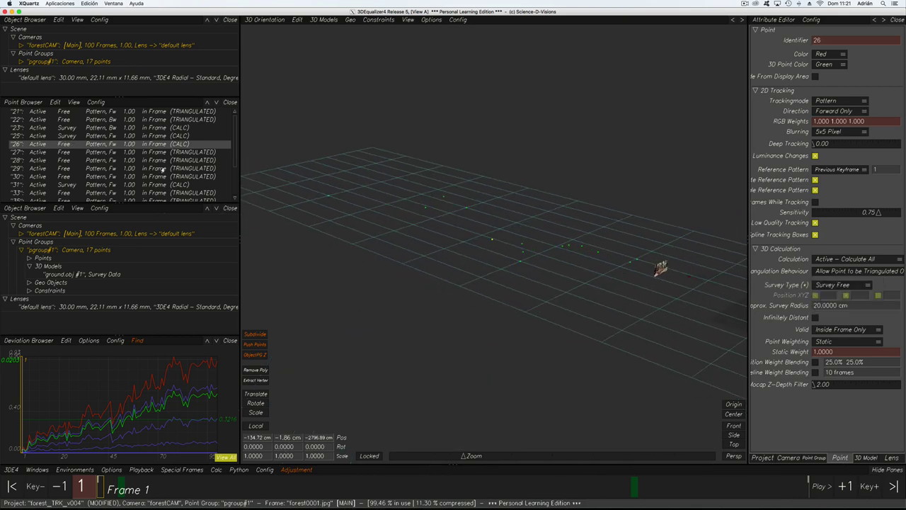
{"action": "scroll", "coordinate": [82, 183], "scroll_direction": "down", "scroll_amount": 1}
{"action": "mouse_move", "coordinate": [590, 281]}
{"action": "middle_mouse_down"}
{"action": "mouse_move", "coordinate": [530, 268]}
{"action": "mouse_move", "coordinate": [587, 266]}
{"action": "middle_mouse_up"}
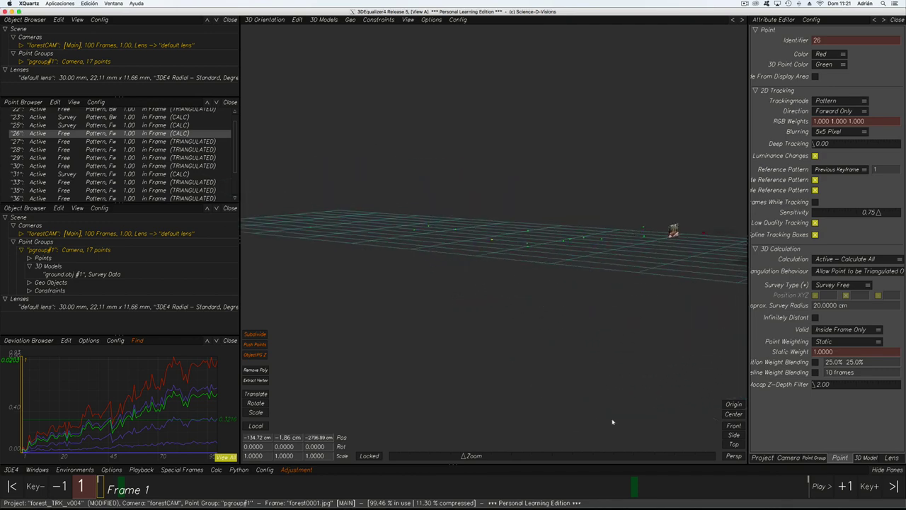
Recalculate all from scratch with point 26 survey free, use the result and check the solve in the 3D Orientation and Lineup views
{"action": "left_click", "coordinate": [216, 470]}
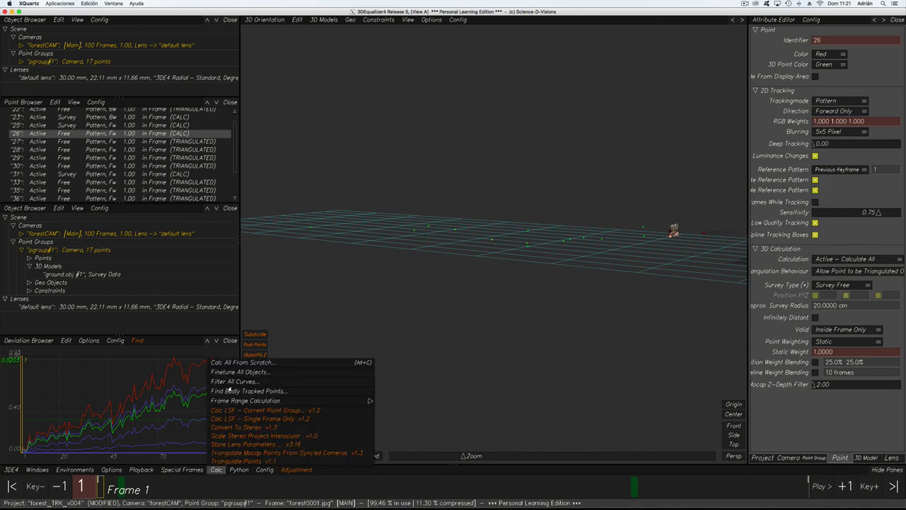
{"action": "left_click", "coordinate": [231, 364]}
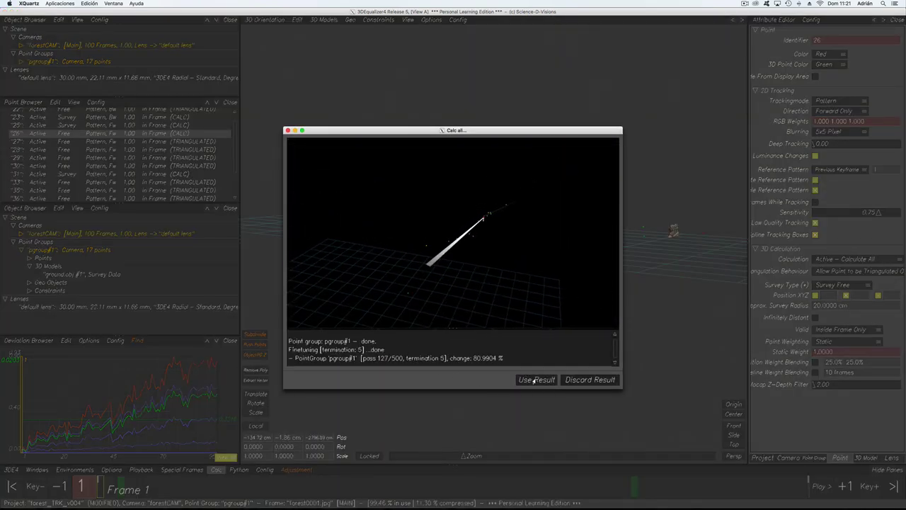
{"action": "left_click", "coordinate": [535, 379]}
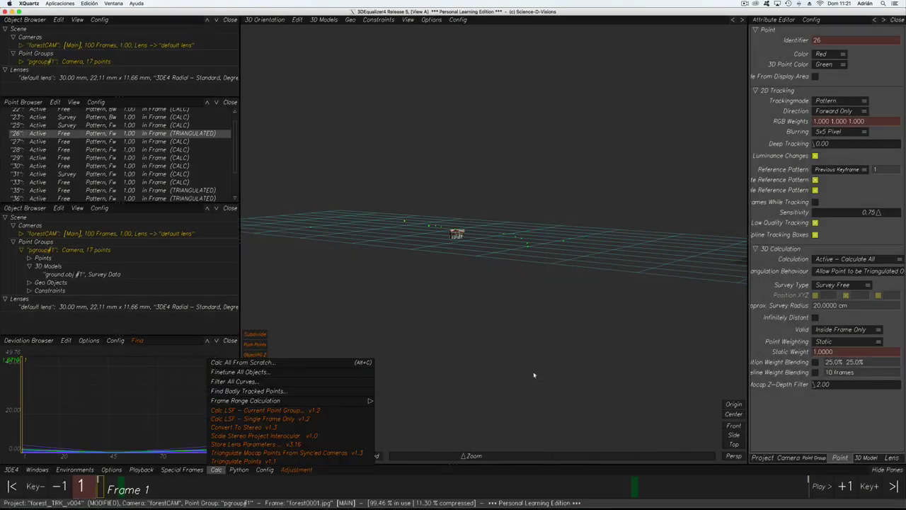
{"action": "middle_click_drag", "start_coordinate": [505, 274], "coordinate": [485, 270]}
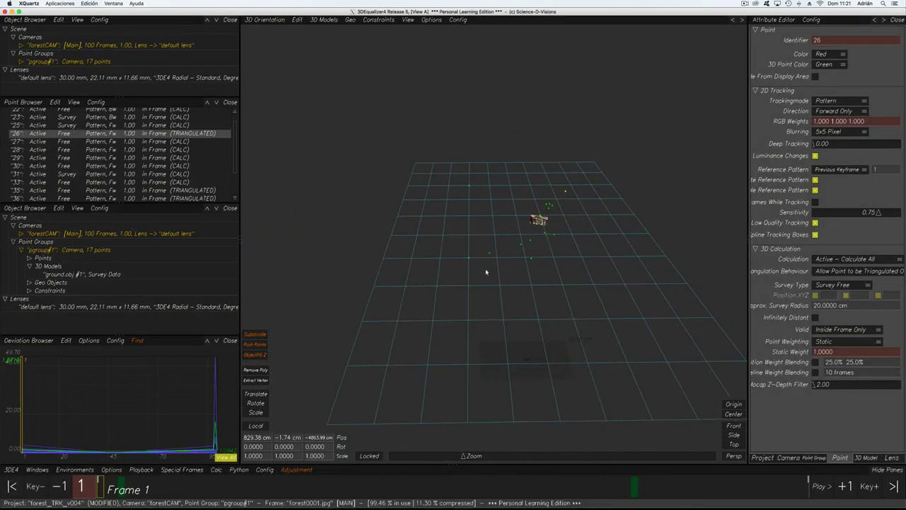
{"action": "key", "text": "F2"}
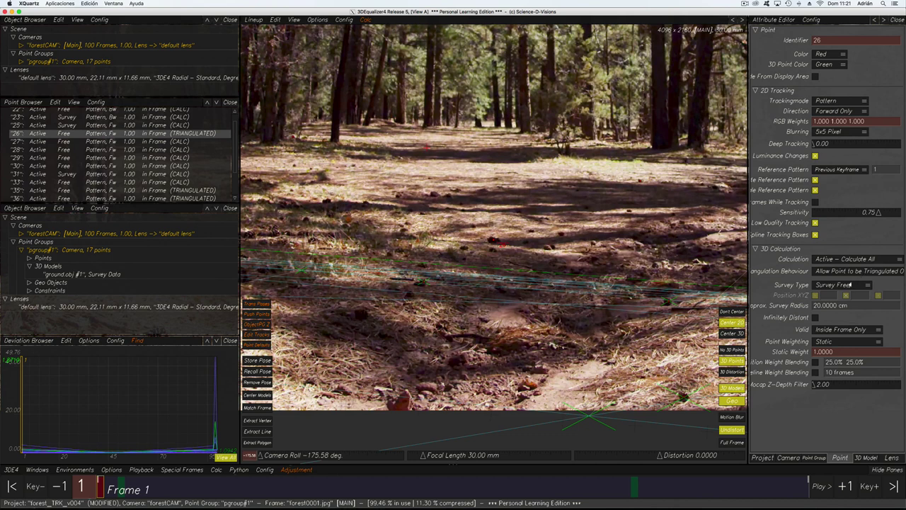
Set the survey type of point 26 back to Exactly Surveyed, recalculate all from scratch and use the result
{"action": "left_click", "coordinate": [837, 284]}
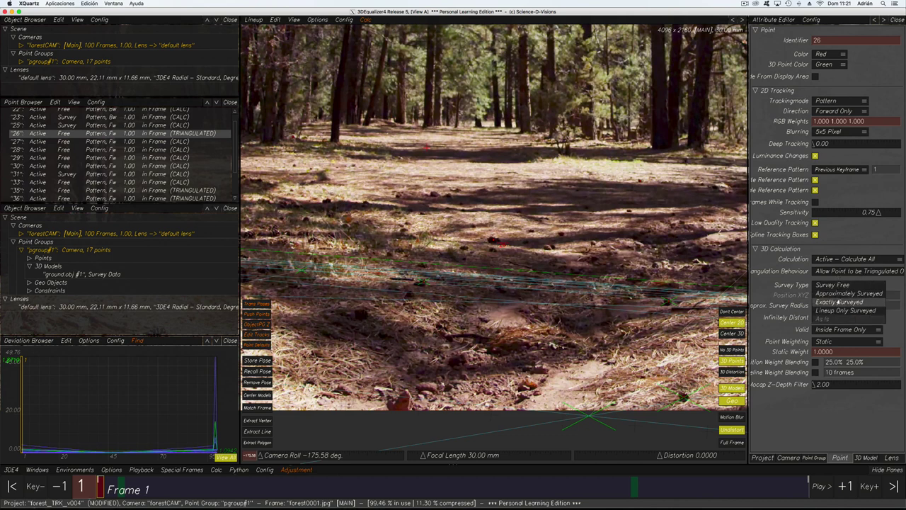
{"action": "left_click", "coordinate": [838, 303]}
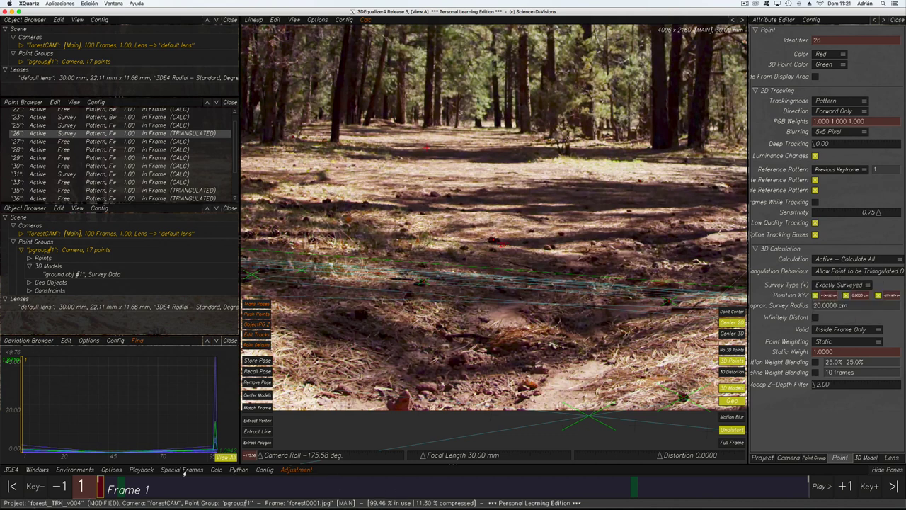
{"action": "left_click", "coordinate": [217, 469]}
{"action": "left_click", "coordinate": [242, 362]}
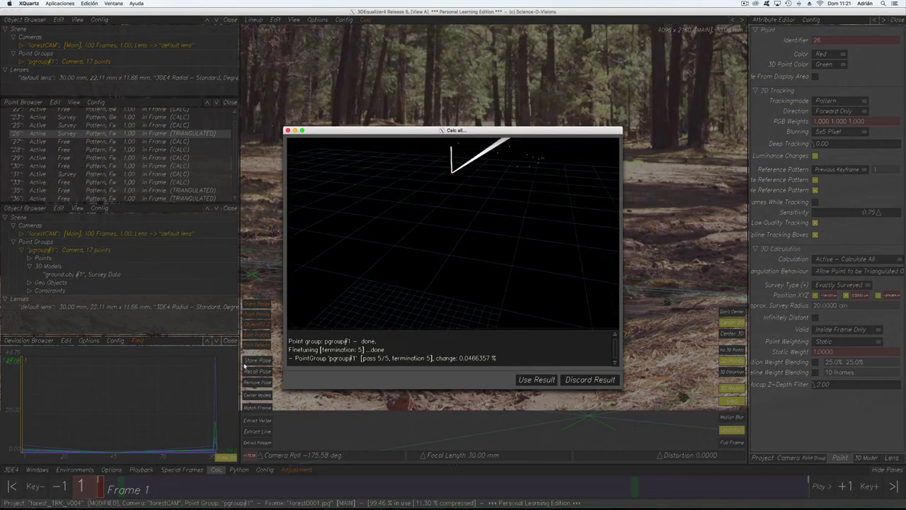
{"action": "left_click", "coordinate": [533, 378]}
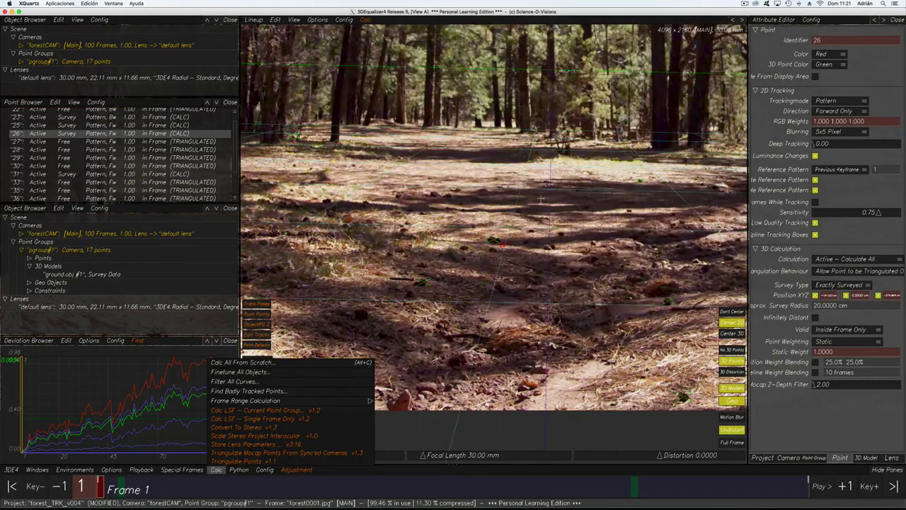
Examine the points over the forest footage in the Lineup view and select point 37 in the point list
{"action": "scroll", "coordinate": [541, 199], "scroll_direction": "down", "scroll_amount": 5}
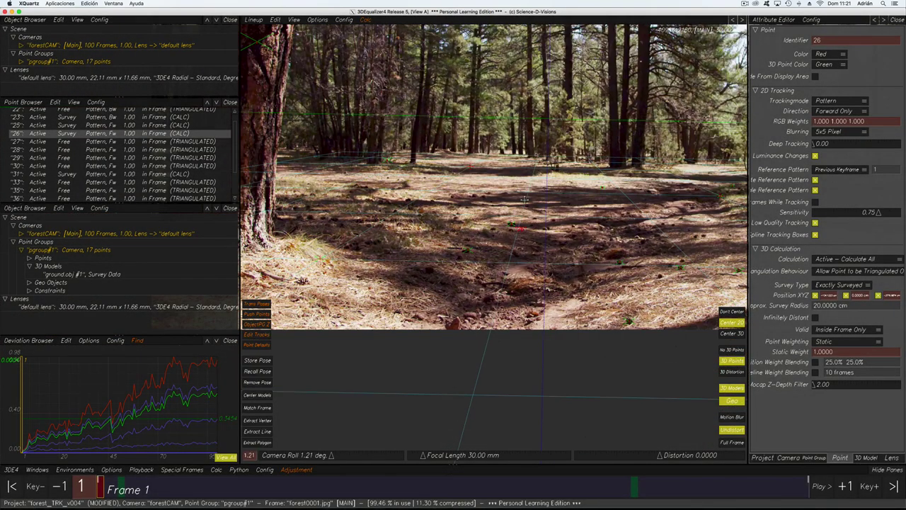
{"action": "middle_click_drag", "start_coordinate": [524, 199], "coordinate": [406, 180]}
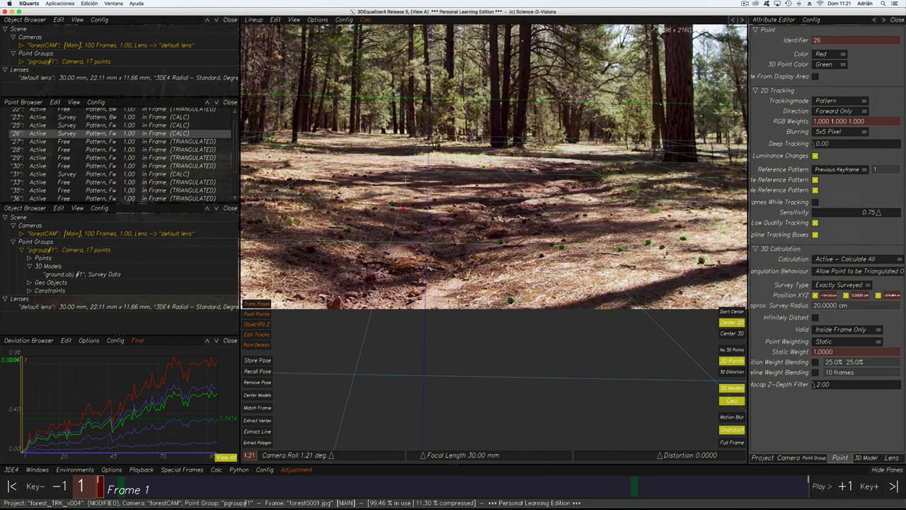
{"action": "middle_click_drag", "start_coordinate": [569, 223], "coordinate": [550, 229]}
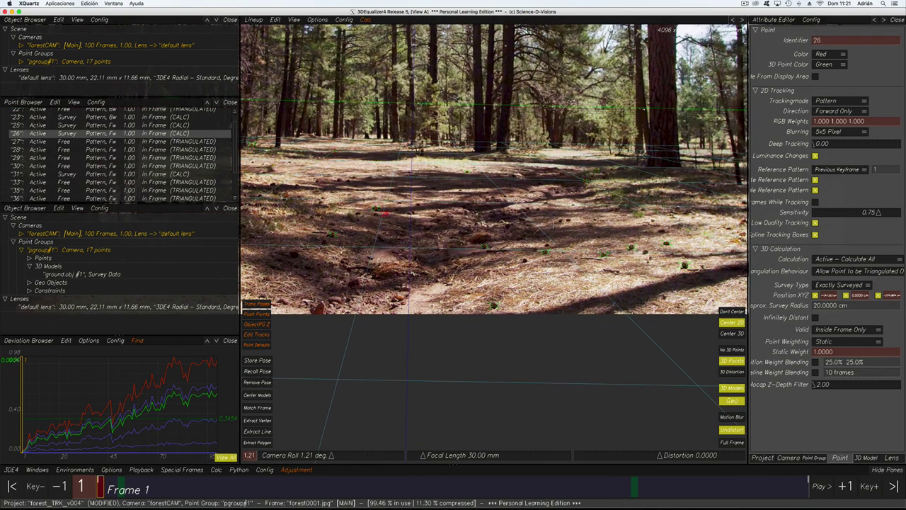
{"action": "middle_click_drag", "start_coordinate": [410, 245], "coordinate": [391, 239]}
{"action": "middle_click_drag", "start_coordinate": [383, 190], "coordinate": [492, 216]}
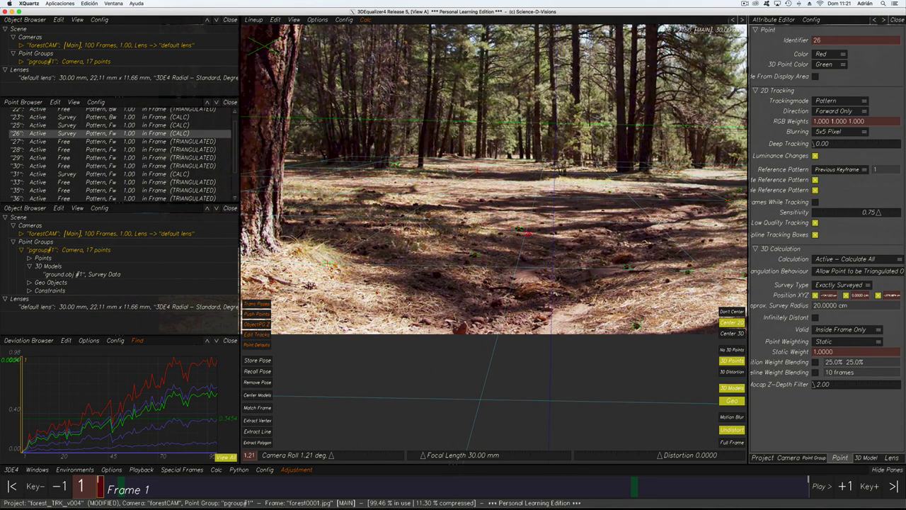
{"action": "scroll", "coordinate": [117, 188], "scroll_direction": "down", "scroll_amount": 2}
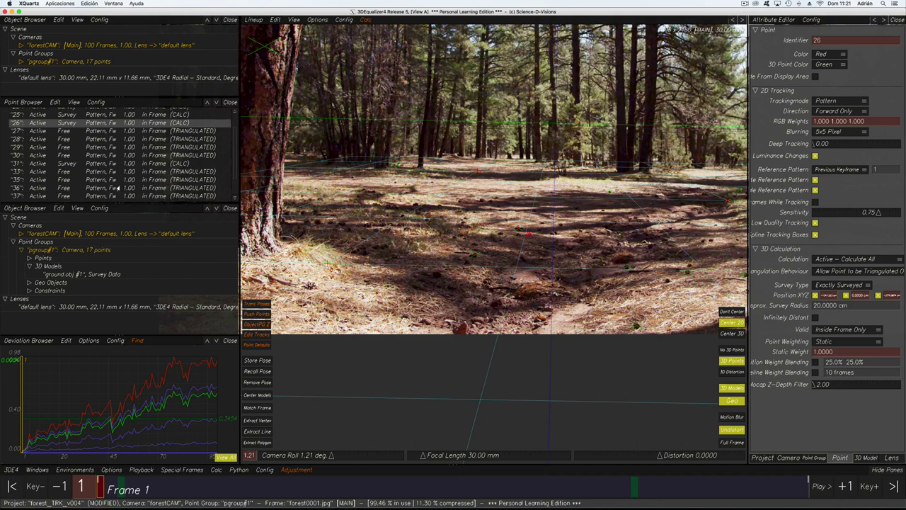
{"action": "left_click", "coordinate": [103, 176]}
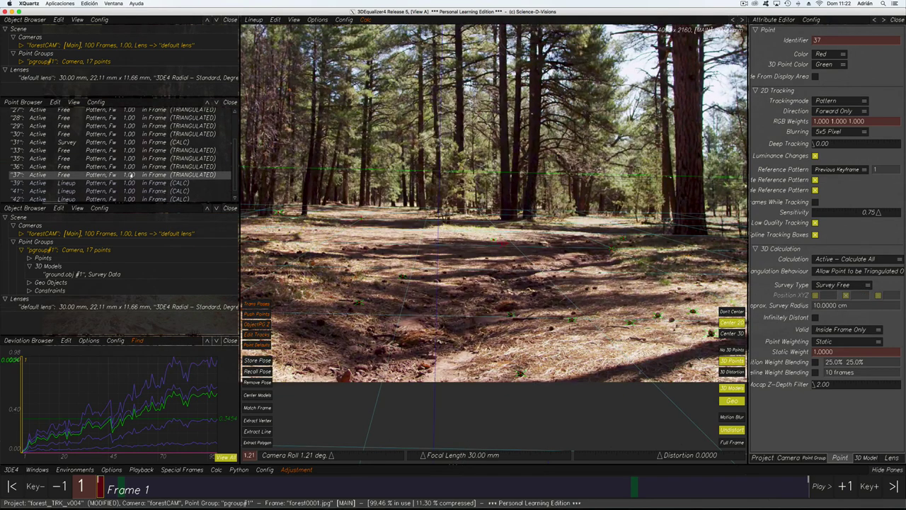
Project point 36 onto the visible ground 3D model so that it becomes exactly surveyed
{"action": "left_click_drag", "start_coordinate": [129, 150], "coordinate": [129, 166]}
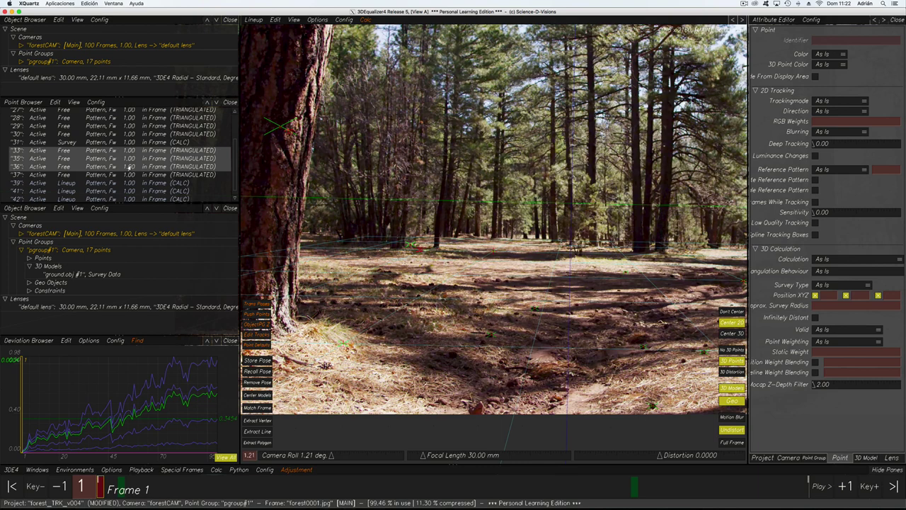
{"action": "left_click", "coordinate": [95, 167]}
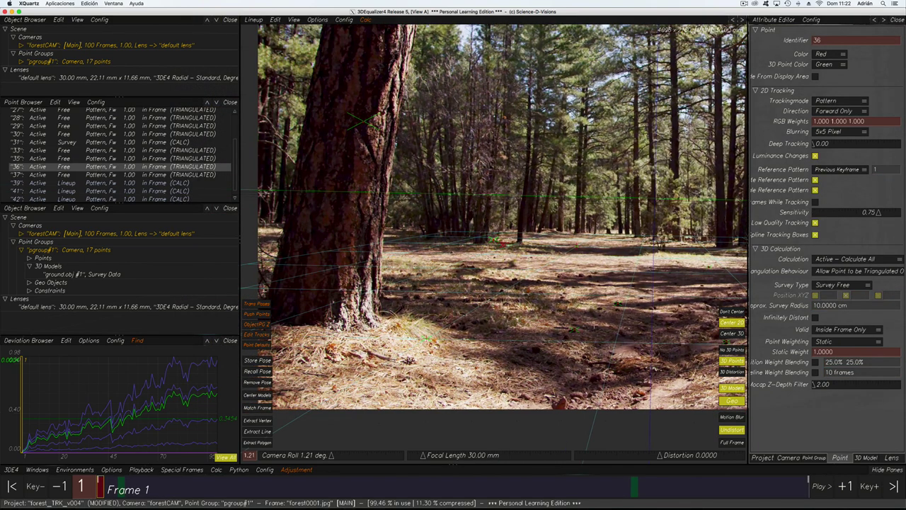
{"action": "key", "text": "alt+p"}
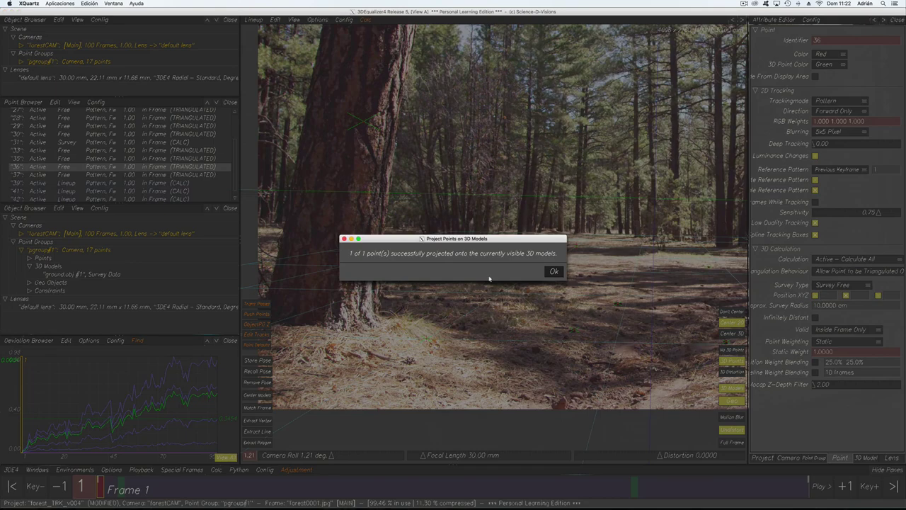
{"action": "left_click", "coordinate": [552, 272]}
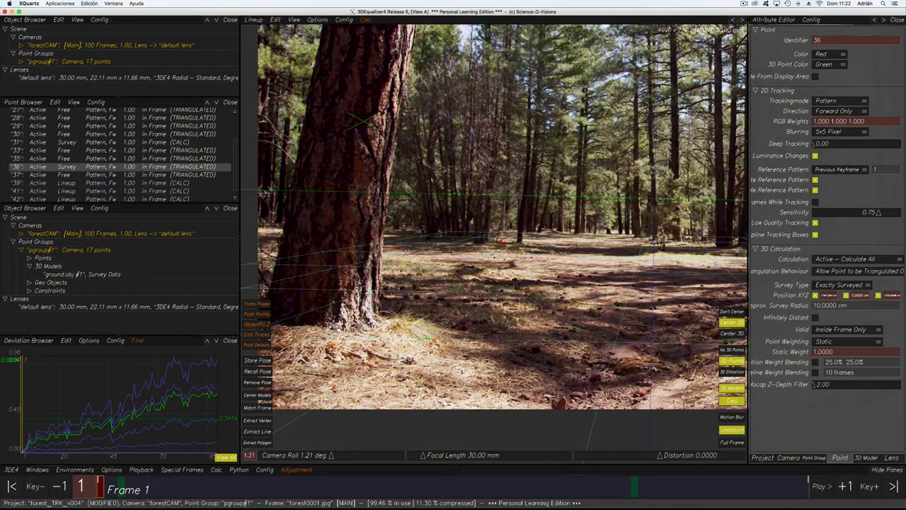
Recalculate all from scratch with point 36 exactly surveyed and use the result
{"action": "scroll", "coordinate": [629, 366], "scroll_direction": "down", "scroll_amount": 3}
{"action": "middle_click_drag", "start_coordinate": [642, 363], "coordinate": [509, 330]}
{"action": "left_click", "coordinate": [216, 470]}
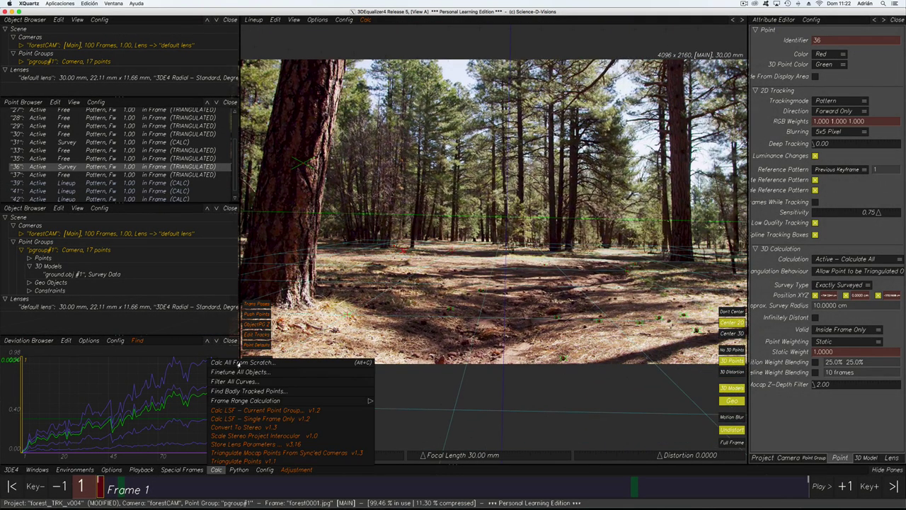
{"action": "left_click", "coordinate": [240, 360]}
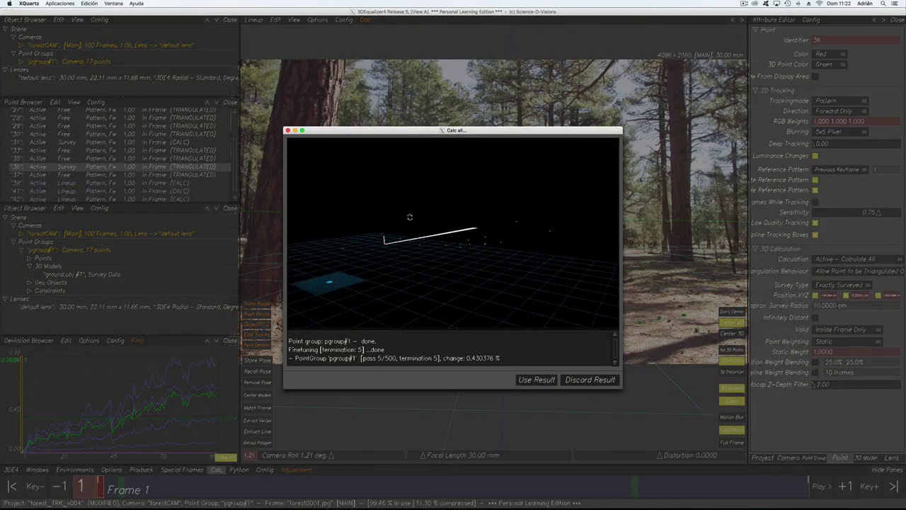
{"action": "left_click", "coordinate": [549, 385]}
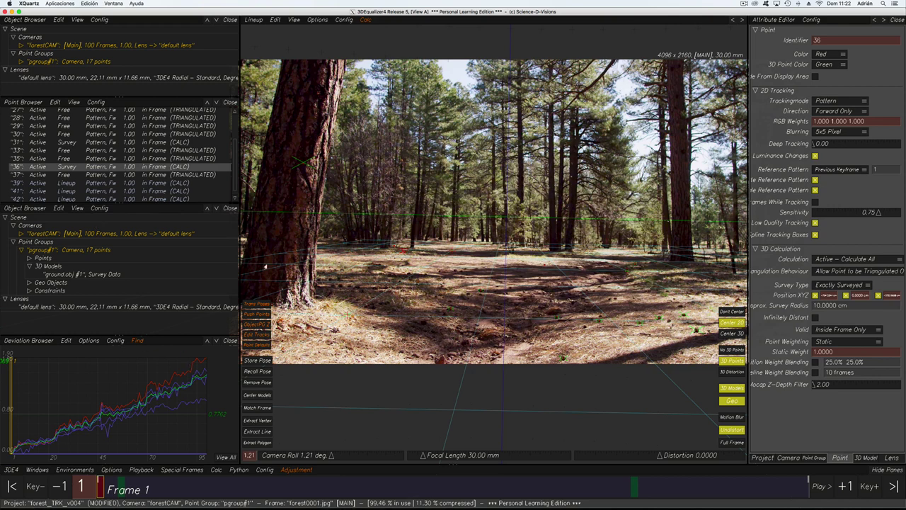
Examine the deviation curves of the free and surveyed points, comparing points 26 to 37 with the average
{"action": "left_click_drag", "start_coordinate": [132, 135], "coordinate": [134, 158]}
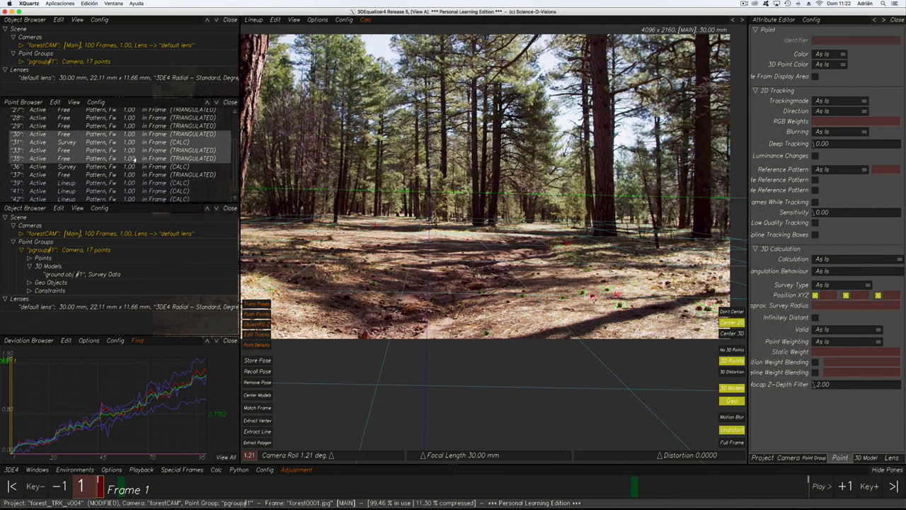
{"action": "left_click_drag", "start_coordinate": [99, 183], "coordinate": [99, 126]}
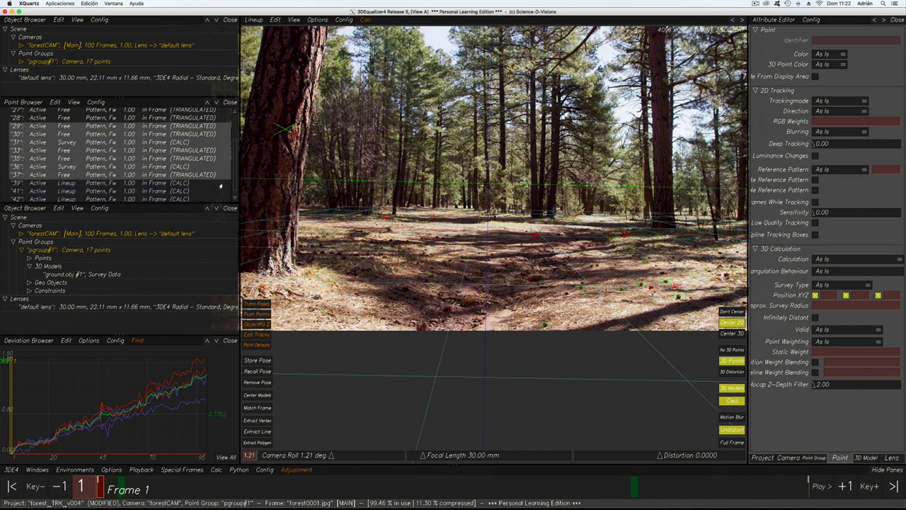
{"action": "scroll", "coordinate": [210, 183], "scroll_direction": "down", "scroll_amount": 1}
{"action": "scroll", "coordinate": [189, 163], "scroll_direction": "up", "scroll_amount": 3}
{"action": "left_click_drag", "start_coordinate": [178, 135], "coordinate": [176, 110]}
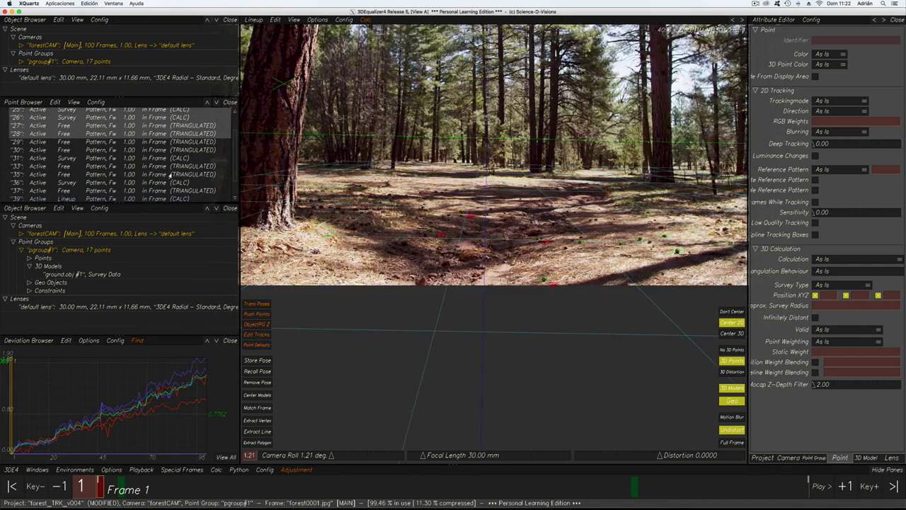
{"action": "left_click", "coordinate": [23, 119]}
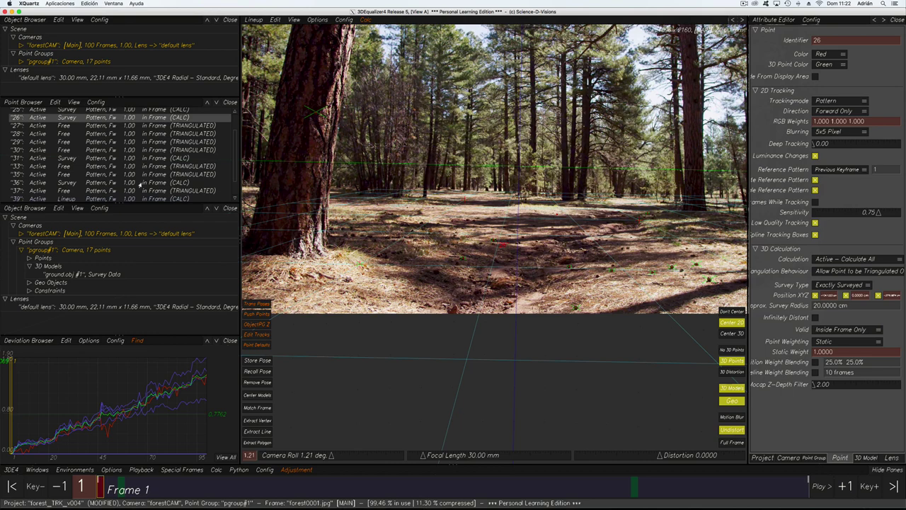
{"action": "scroll", "coordinate": [140, 183], "scroll_direction": "down", "scroll_amount": 3}
{"action": "left_click_drag", "start_coordinate": [104, 171], "coordinate": [126, 130]}
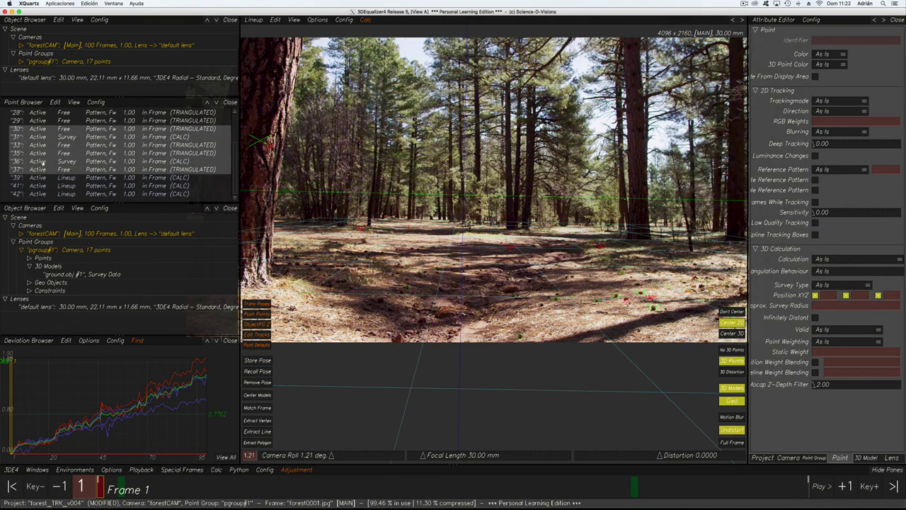
Change the survey type of point 36 to Approximately Surveyed, recalculate all from scratch and use the result
{"action": "left_click", "coordinate": [42, 162]}
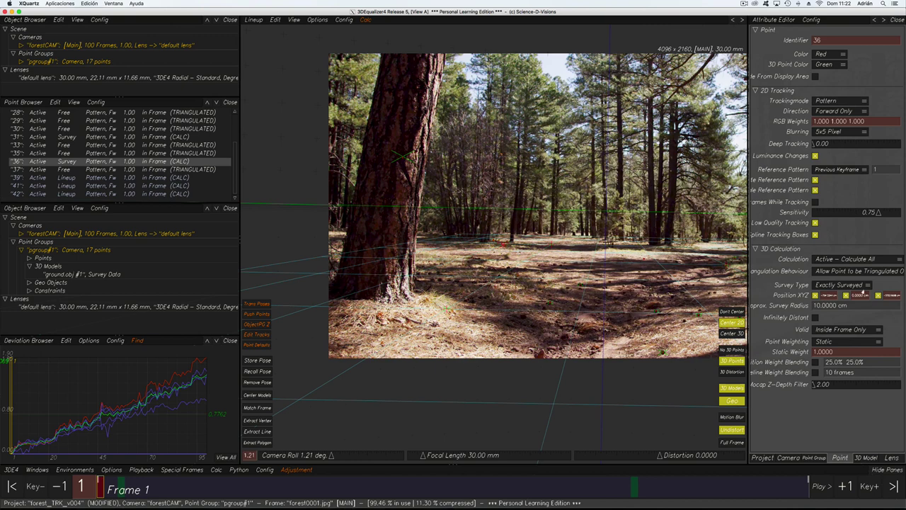
{"action": "left_click", "coordinate": [850, 284]}
{"action": "left_click", "coordinate": [846, 276]}
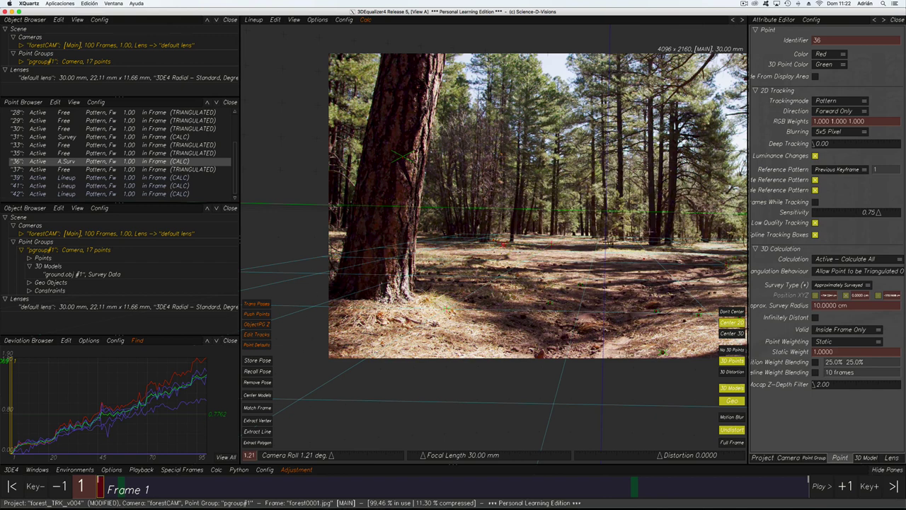
{"action": "left_click", "coordinate": [216, 469]}
{"action": "left_click", "coordinate": [249, 359]}
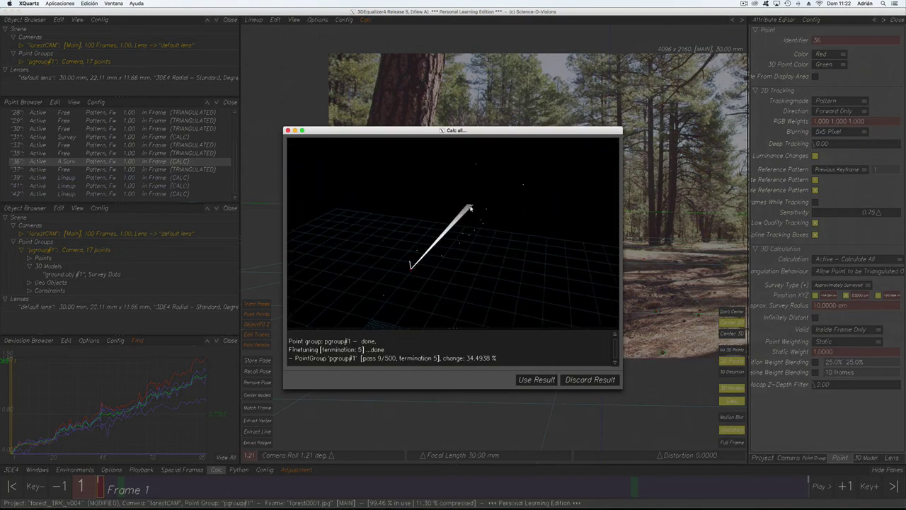
{"action": "left_click", "coordinate": [536, 380]}
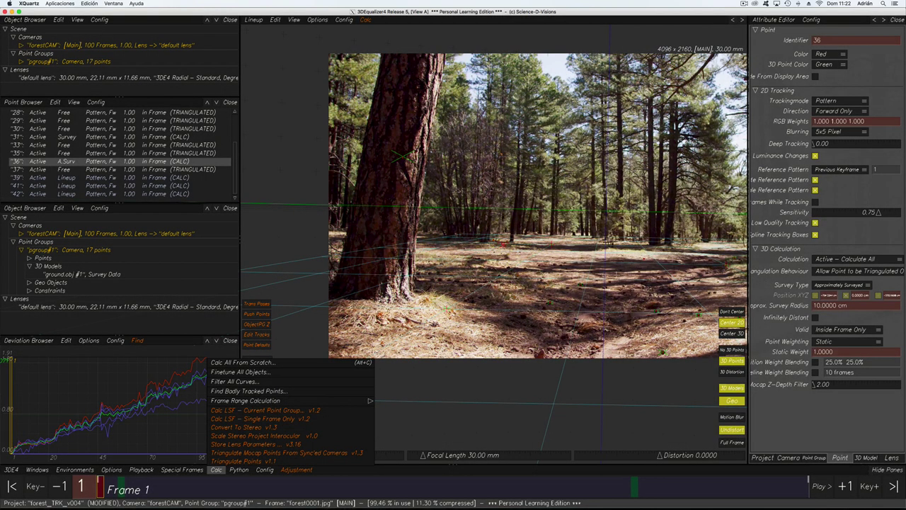
{"action": "left_click", "coordinate": [628, 276]}
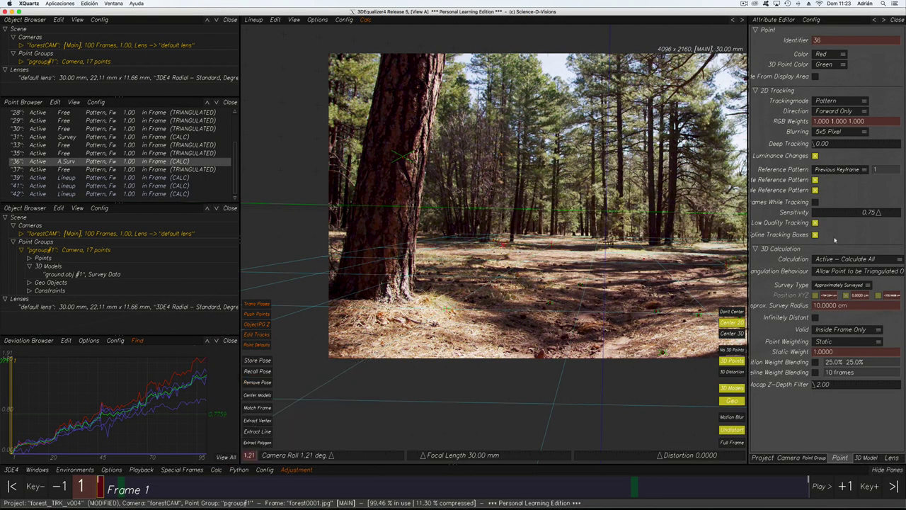
{"action": "left_click", "coordinate": [852, 285]}
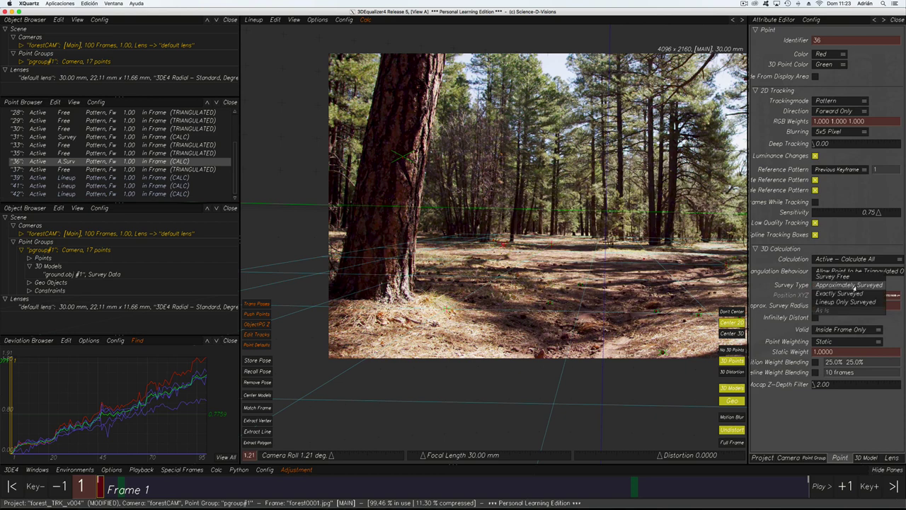
{"action": "left_click", "coordinate": [770, 279]}
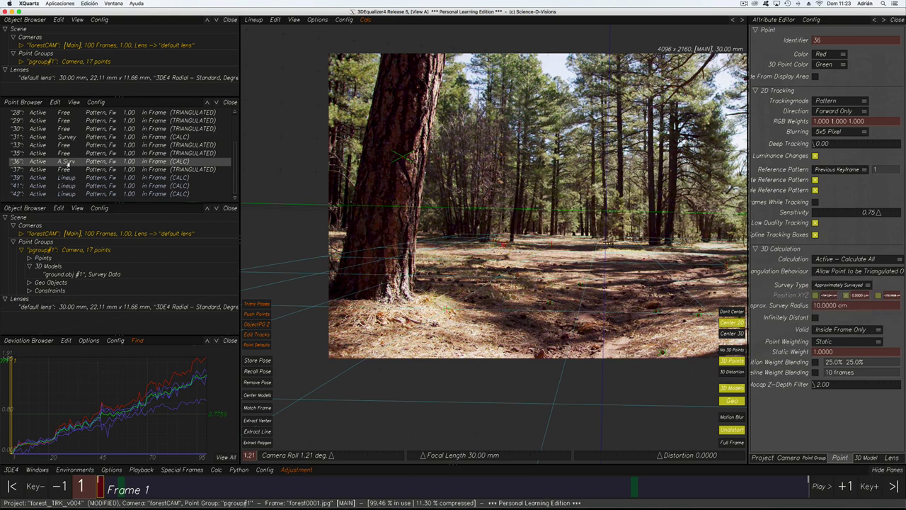
Change the survey type of point 26 to Approximately Surveyed, recalculate all from scratch and use the result
{"action": "scroll", "coordinate": [53, 133], "scroll_direction": "up", "scroll_amount": 3}
{"action": "left_click", "coordinate": [48, 118]}
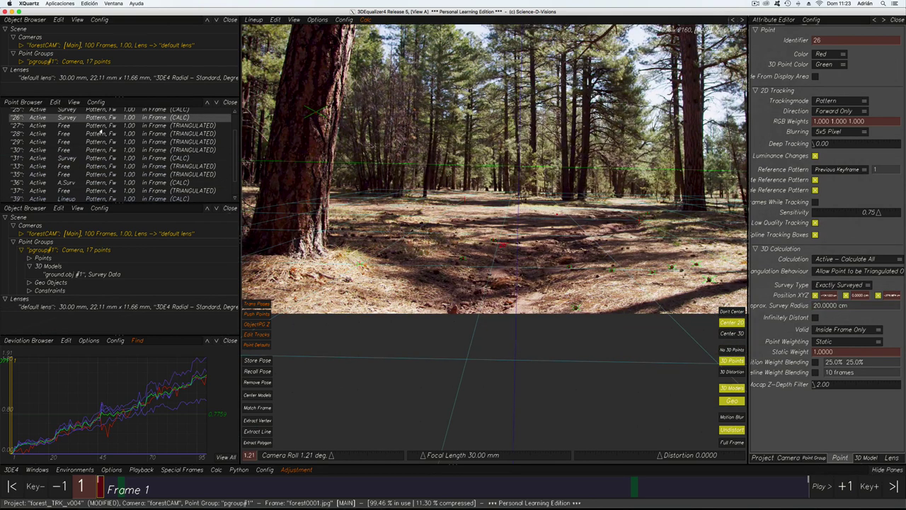
{"action": "left_click", "coordinate": [840, 285]}
{"action": "left_click", "coordinate": [837, 279]}
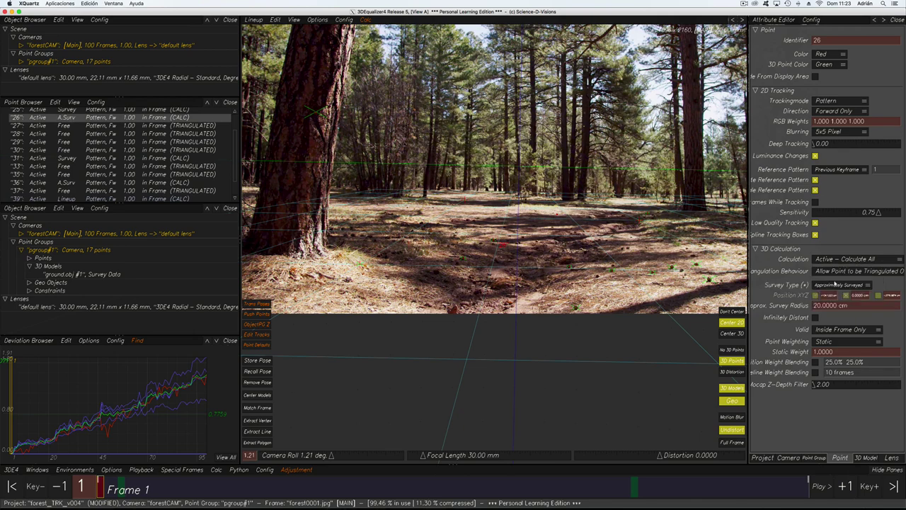
{"action": "left_click", "coordinate": [215, 470]}
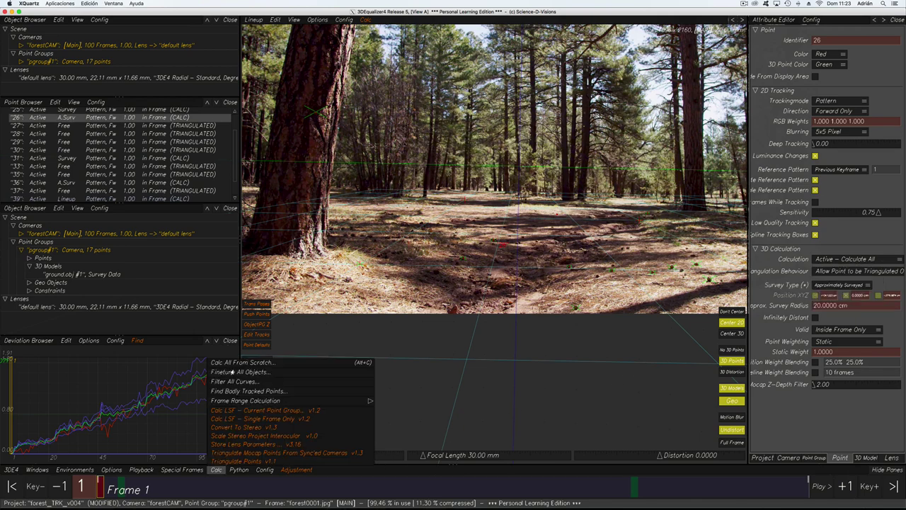
{"action": "left_click", "coordinate": [242, 362]}
{"action": "left_click", "coordinate": [535, 381]}
{"action": "left_click", "coordinate": [534, 266]}
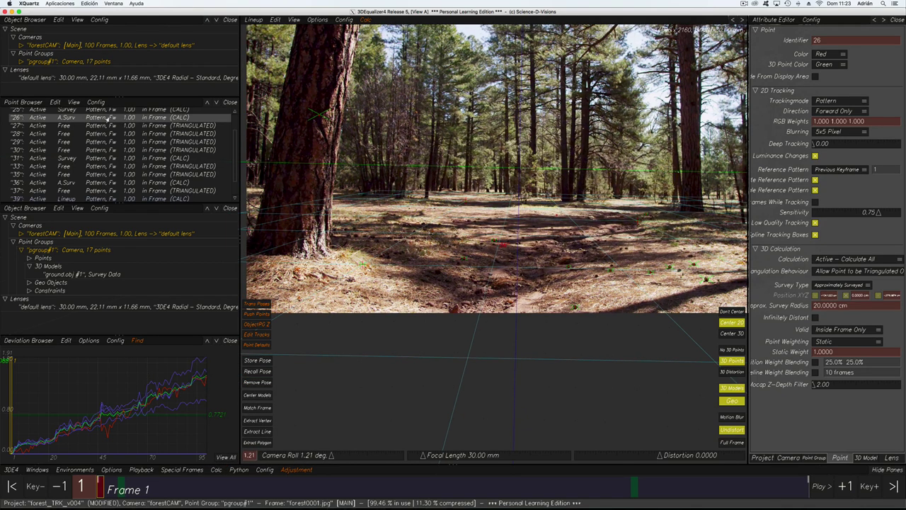
Set the survey type of points 26 and 36 to Survey Free
{"action": "left_click", "coordinate": [852, 290]}
{"action": "left_click", "coordinate": [852, 281]}
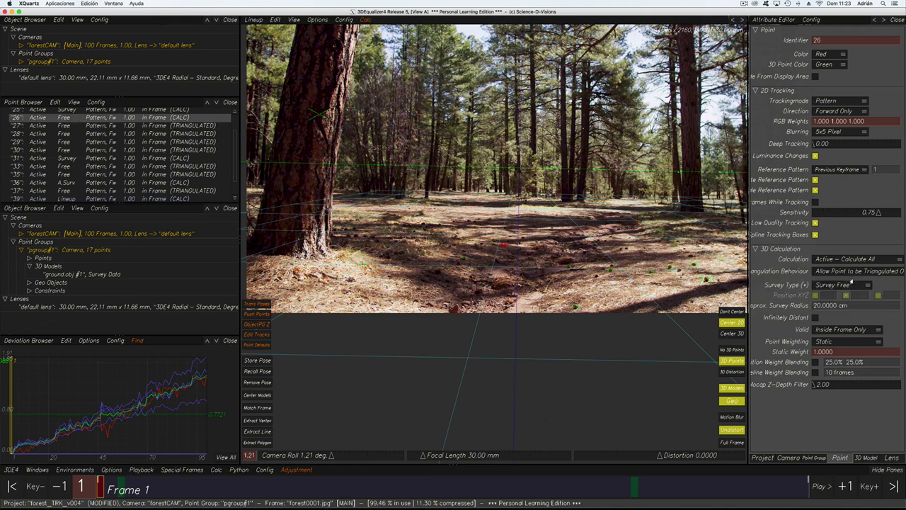
{"action": "scroll", "coordinate": [92, 140], "scroll_direction": "down", "scroll_amount": 1}
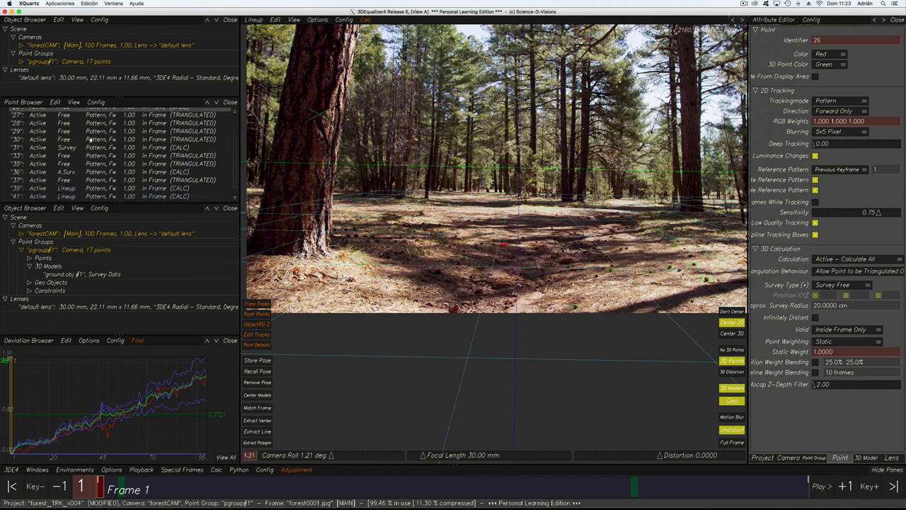
{"action": "left_click", "coordinate": [65, 171]}
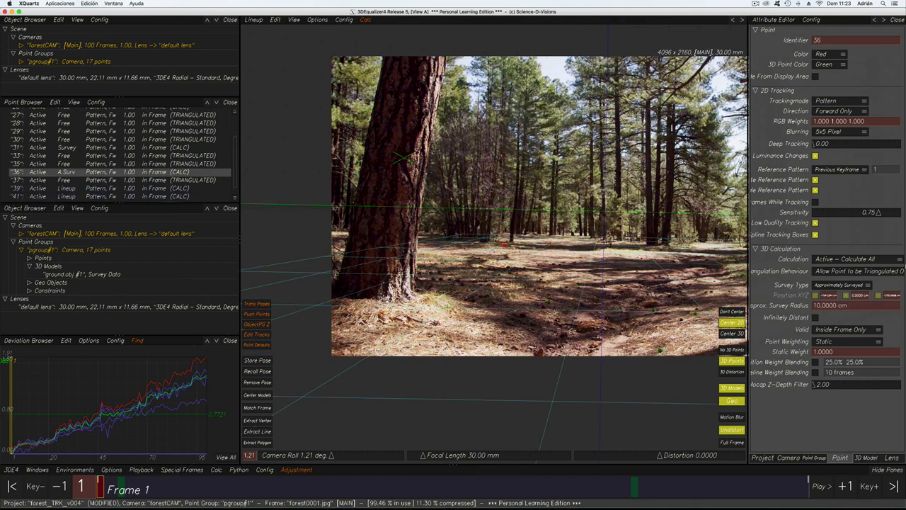
{"action": "left_click", "coordinate": [858, 290]}
{"action": "left_click", "coordinate": [849, 281]}
Recalculate all from scratch with points 26 and 36 survey free, inspect the solve preview and use the result
{"action": "left_click", "coordinate": [215, 469]}
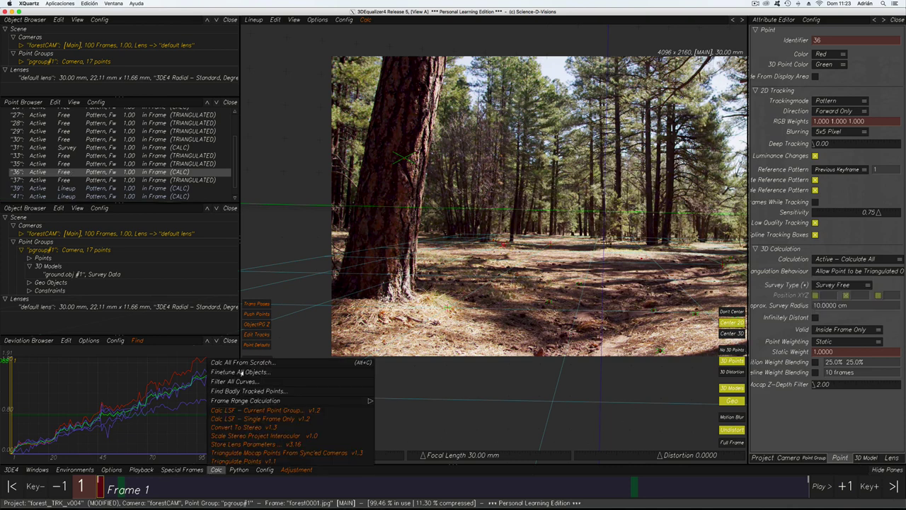
{"action": "left_click", "coordinate": [242, 365]}
{"action": "left_click_drag", "start_coordinate": [517, 274], "coordinate": [416, 282]}
{"action": "left_click", "coordinate": [536, 379]}
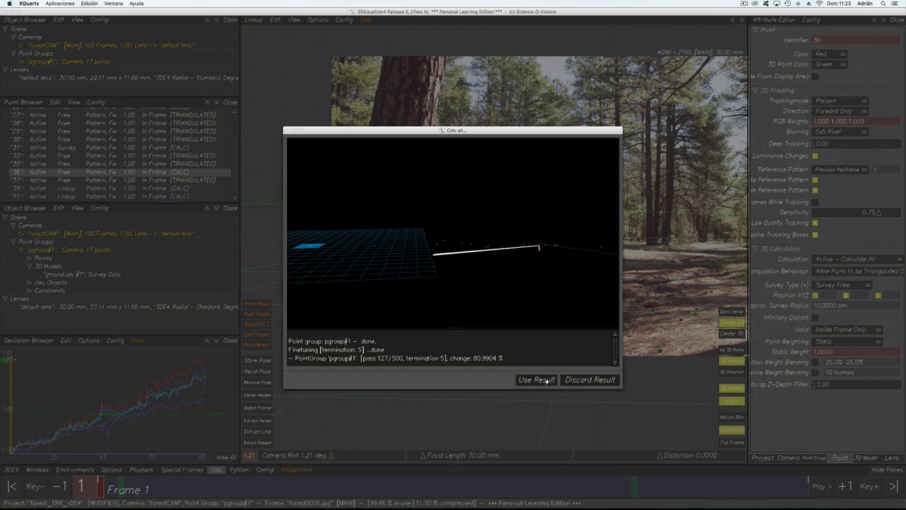
{"action": "left_click", "coordinate": [264, 341]}
{"action": "left_click", "coordinate": [264, 373]}
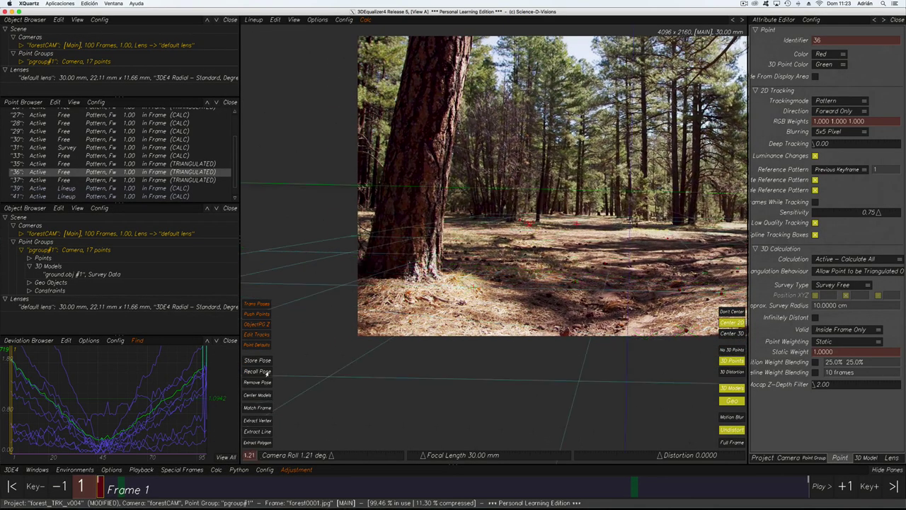
Project point 36 onto the ground 3D model again from the new camera solve
{"action": "middle_click_drag", "start_coordinate": [559, 249], "coordinate": [501, 254]}
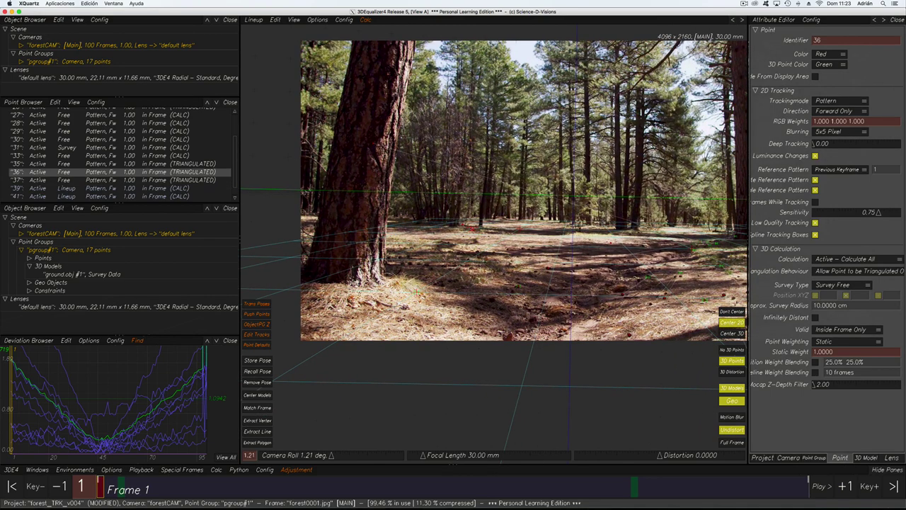
{"action": "key", "text": "p"}
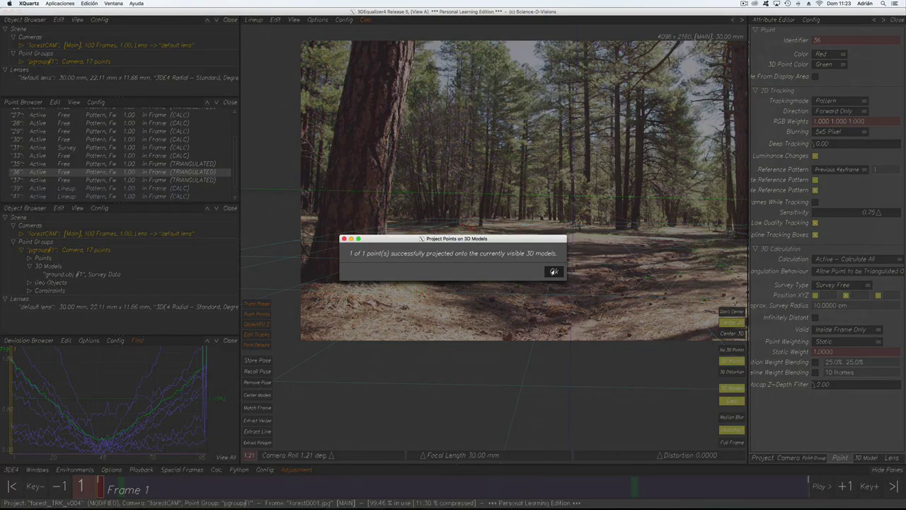
{"action": "left_click", "coordinate": [553, 271]}
Recalculate all from scratch with point 36 surveyed and point 26 free, use the result and play back the shot
{"action": "left_click", "coordinate": [216, 470]}
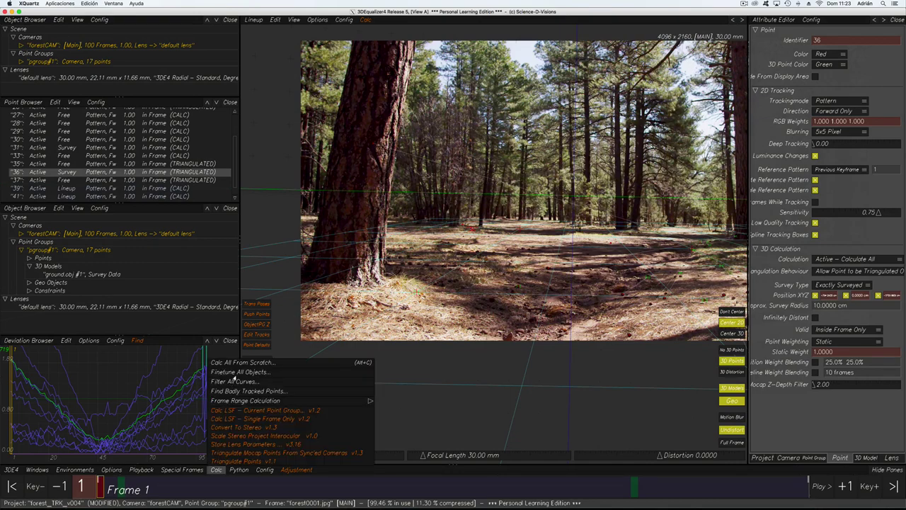
{"action": "left_click", "coordinate": [273, 357]}
{"action": "left_click", "coordinate": [526, 380]}
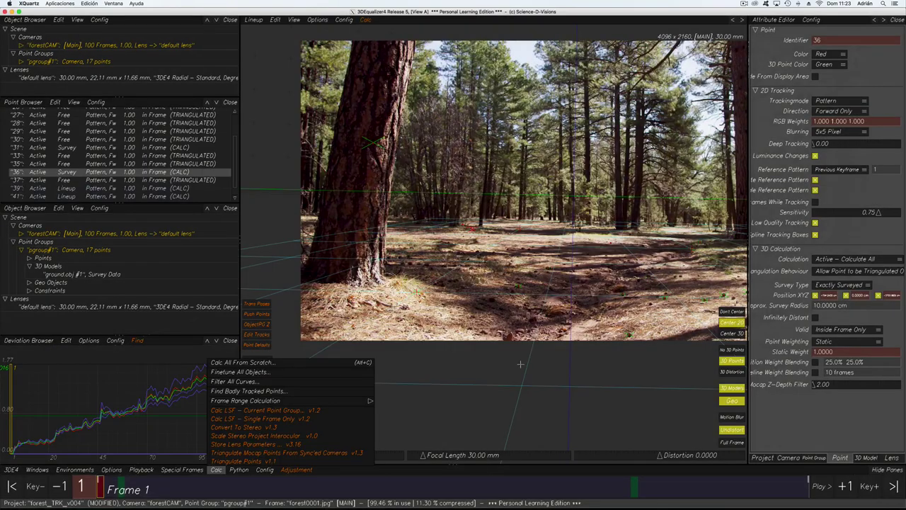
{"action": "left_click", "coordinate": [139, 437]}
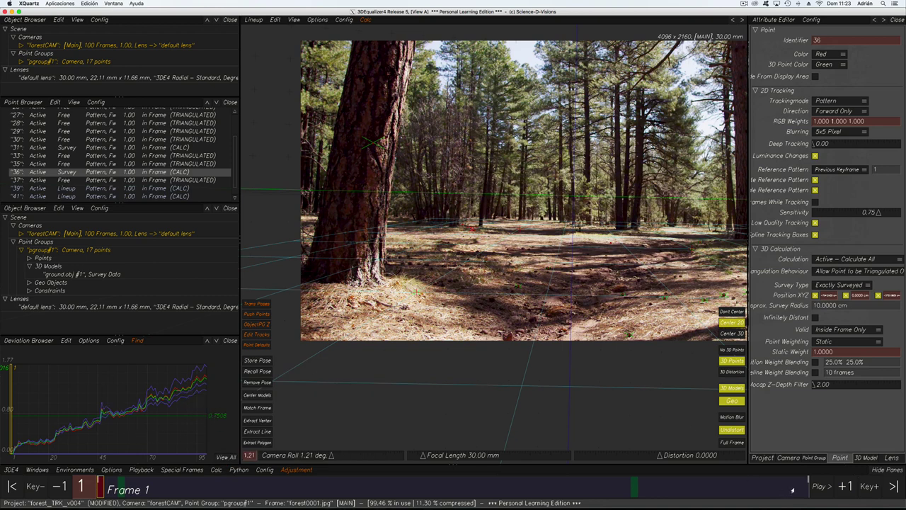
{"action": "left_click", "coordinate": [820, 486]}
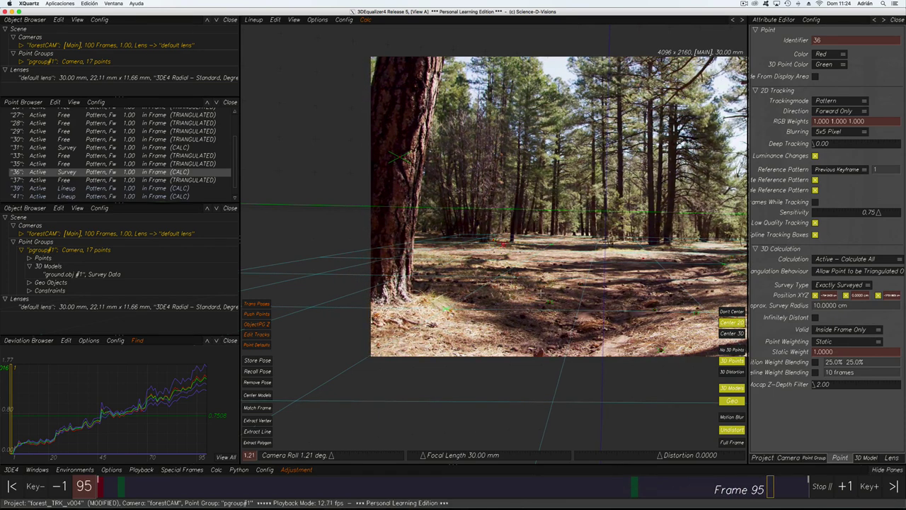
Switch to the 3D orientation view, stop the playback and select the forestCAM camera
{"action": "key", "text": "F6"}
{"action": "left_click_drag", "start_coordinate": [516, 325], "coordinate": [538, 317], "text": "alt"}
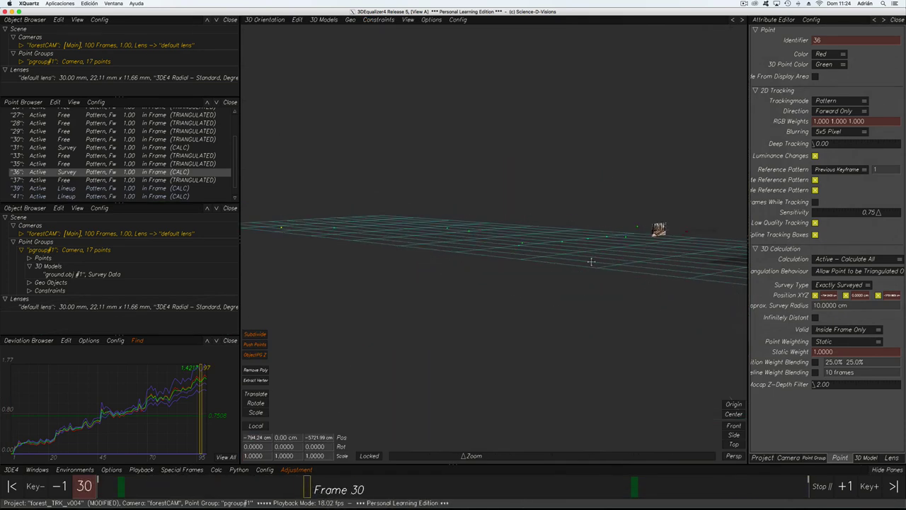
{"action": "left_click_drag", "start_coordinate": [598, 261], "coordinate": [523, 279], "text": "alt"}
{"action": "left_click", "coordinate": [822, 486]}
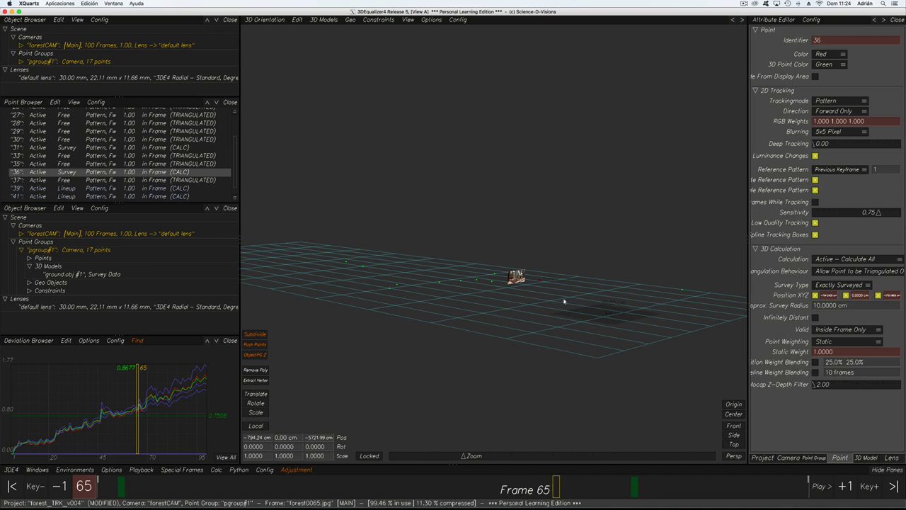
{"action": "left_click", "coordinate": [68, 45]}
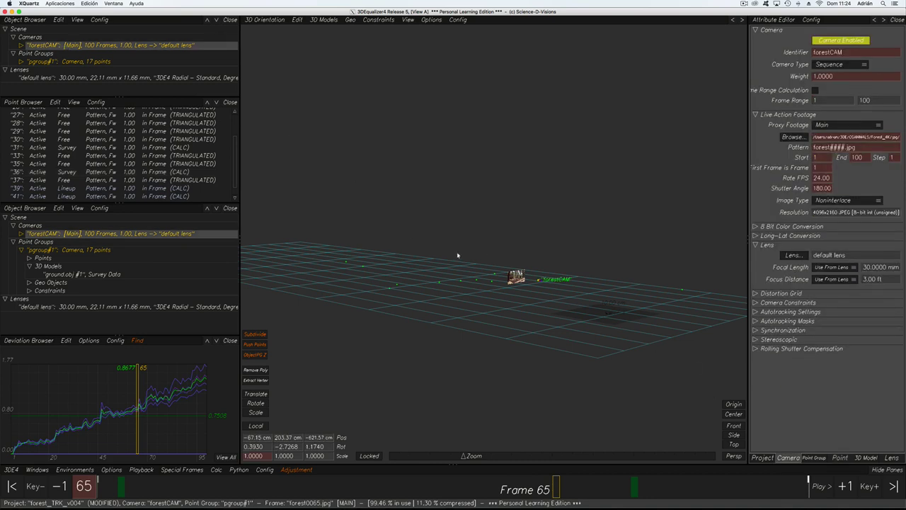
{"action": "right_click_drag", "start_coordinate": [457, 256], "coordinate": [559, 315], "text": "alt"}
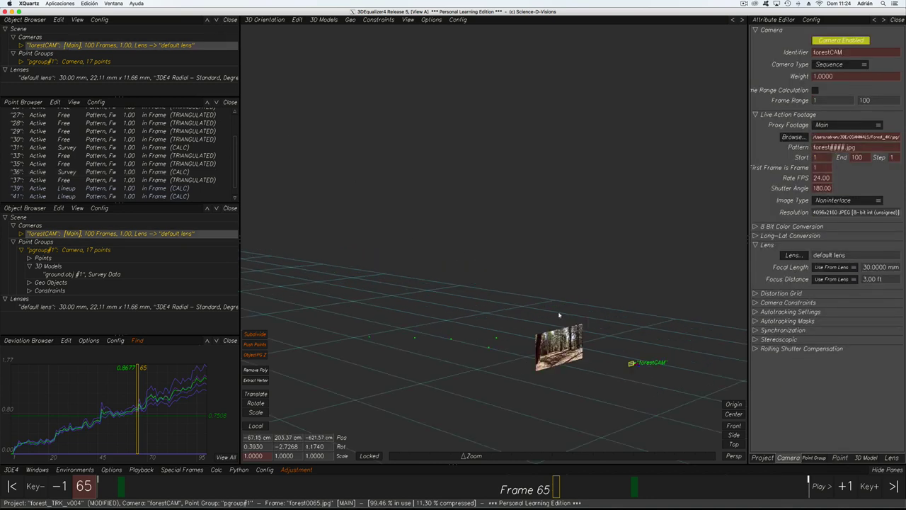
Hide all image planes in the 3D orientation view
{"action": "left_click", "coordinate": [407, 20]}
{"action": "mouse_move", "coordinate": [496, 125]}
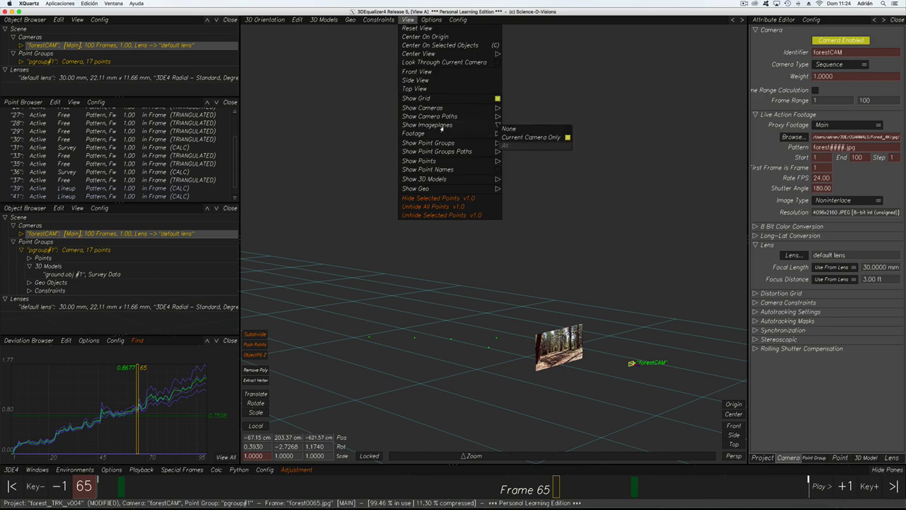
{"action": "left_click", "coordinate": [527, 129]}
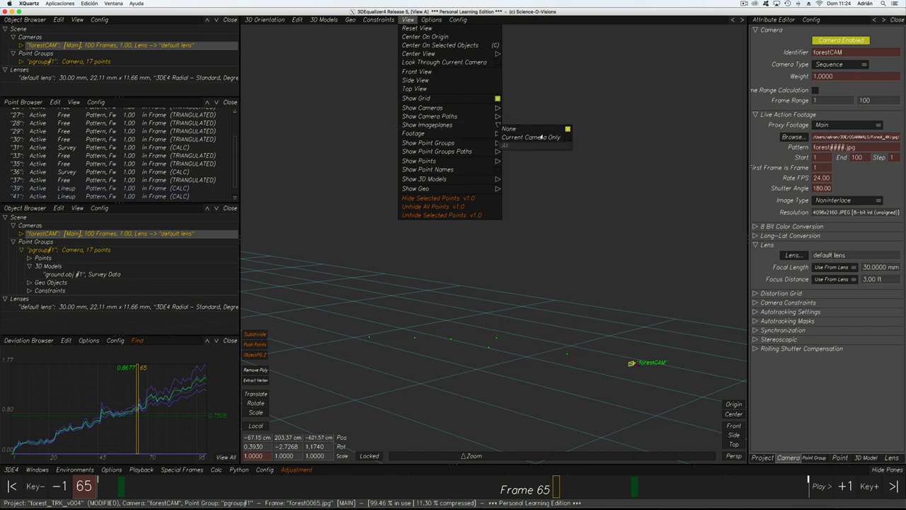
{"action": "left_click", "coordinate": [586, 100]}
Centre the 3D view on forestCAM, play back the shot and examine the solved camera's motion relative to the points and grid
{"action": "left_click_drag", "start_coordinate": [621, 281], "coordinate": [548, 259], "text": "alt"}
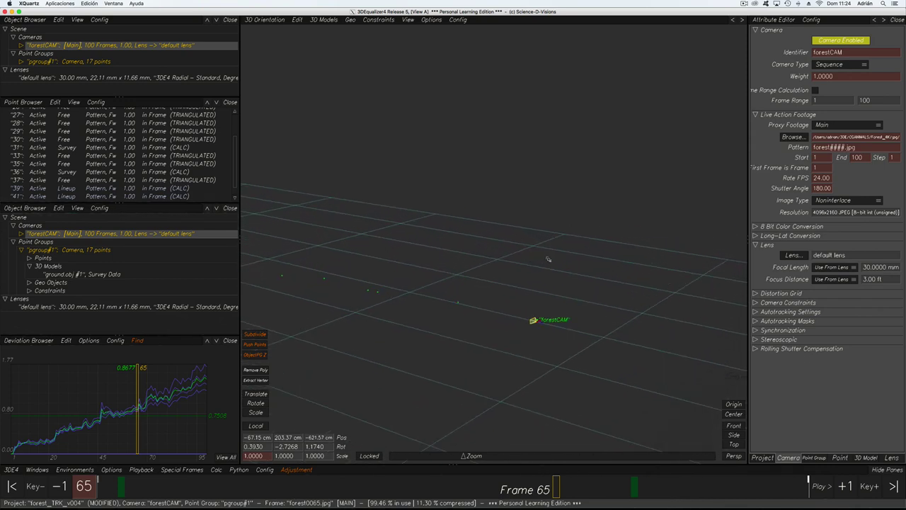
{"action": "key", "text": "c"}
{"action": "right_click_drag", "start_coordinate": [540, 269], "coordinate": [533, 332]}
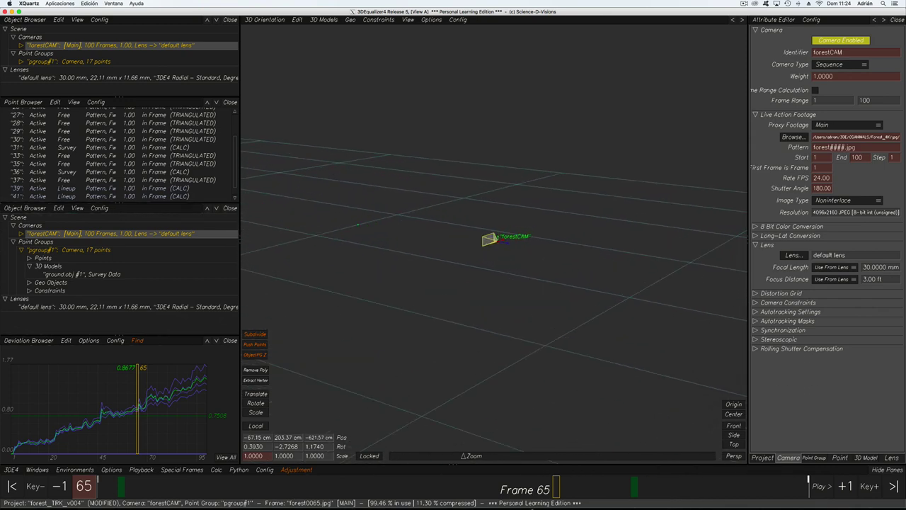
{"action": "left_click", "coordinate": [808, 483]}
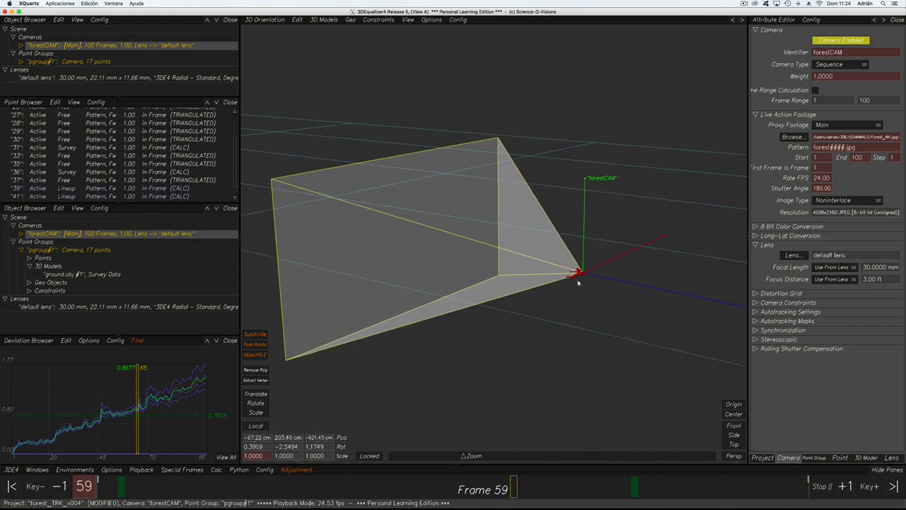
{"action": "left_click", "coordinate": [820, 486]}
{"action": "scroll", "coordinate": [512, 277], "scroll_direction": "up", "scroll_amount": 2}
{"action": "scroll", "coordinate": [489, 293], "scroll_direction": "down", "scroll_amount": 5}
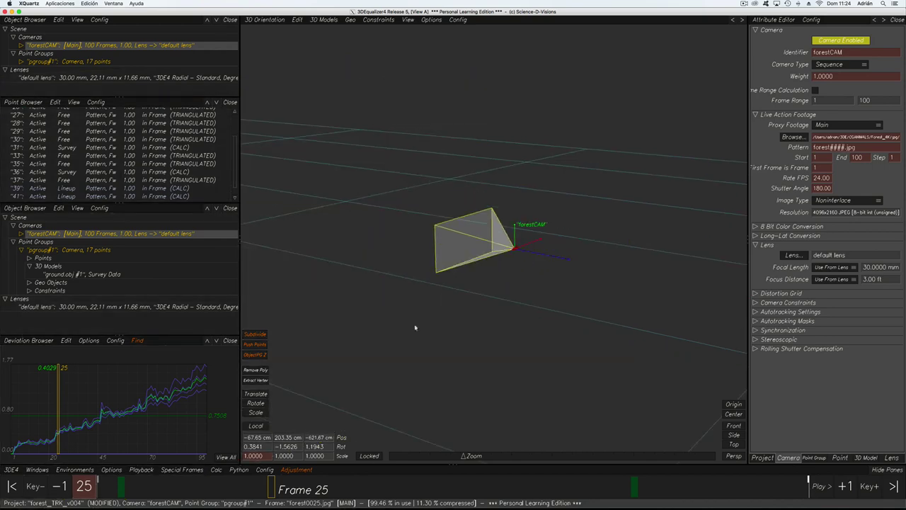
{"action": "scroll", "coordinate": [503, 332], "scroll_direction": "down", "scroll_amount": 1}
{"action": "left_click_drag", "start_coordinate": [511, 273], "coordinate": [484, 265], "text": "alt"}
{"action": "middle_click_drag", "start_coordinate": [483, 264], "coordinate": [483, 254]}
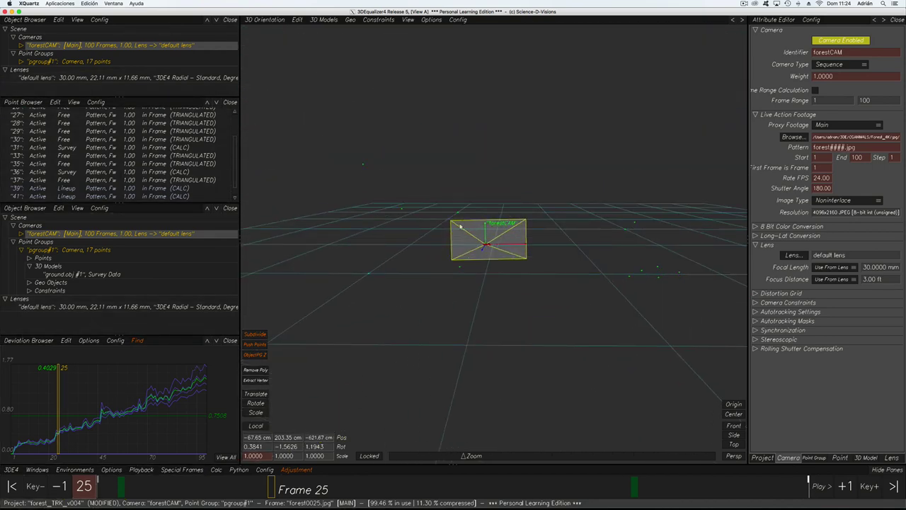
{"action": "middle_click_drag", "start_coordinate": [721, 344], "coordinate": [508, 283]}
Return to the lineup view, shorten the point browser and show the default lens's attributes
{"action": "key", "text": "F2"}
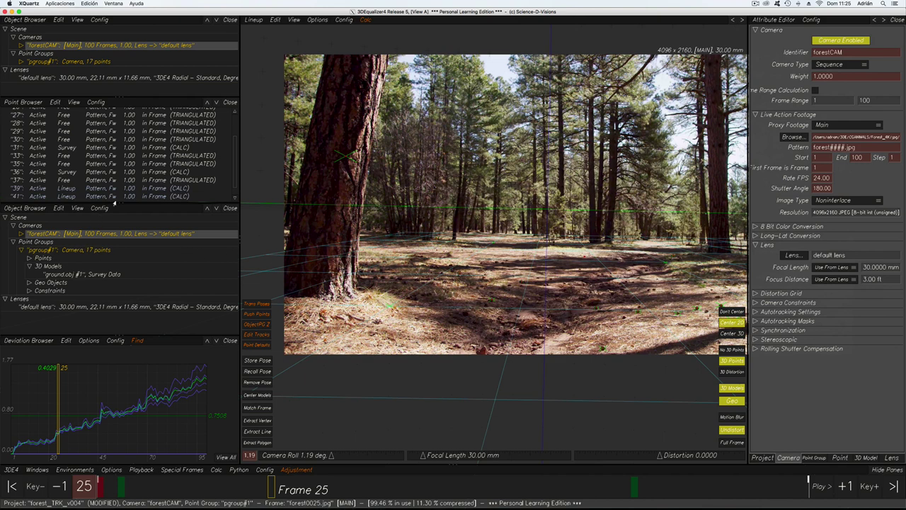
{"action": "left_click_drag", "start_coordinate": [114, 203], "coordinate": [117, 185]}
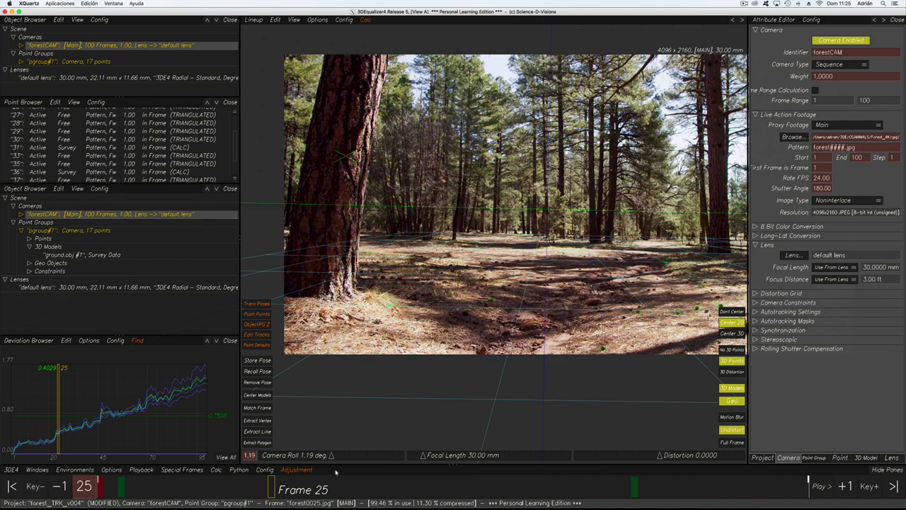
{"action": "left_click", "coordinate": [890, 457]}
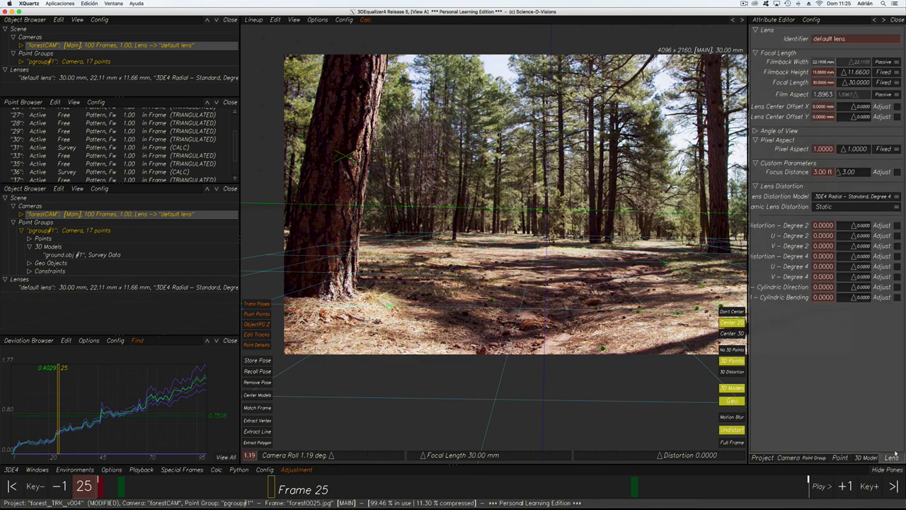
{"action": "left_click", "coordinate": [38, 470]}
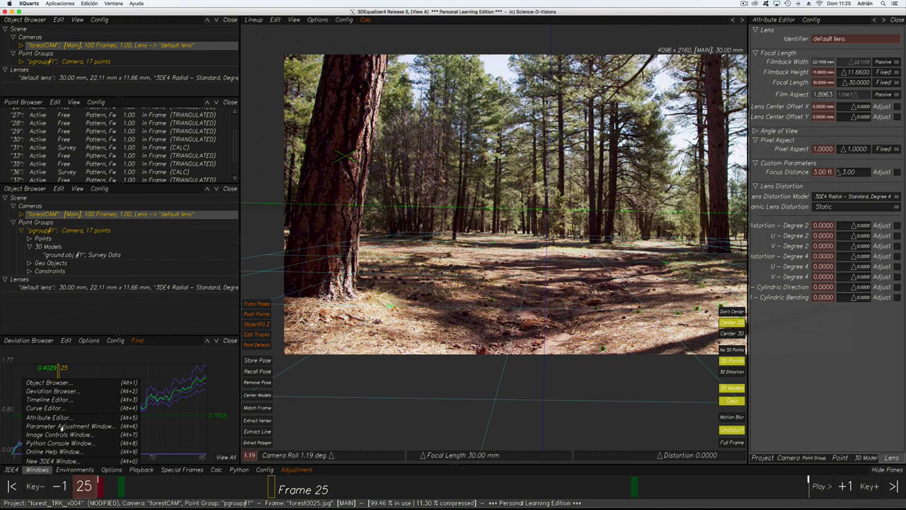
{"action": "left_click", "coordinate": [62, 425]}
{"action": "left_click_drag", "start_coordinate": [473, 202], "coordinate": [653, 46]}
Set the default lens's focal length to Adjust, add a Parameter Adjustment pane above the attribute editor and make it taller
{"action": "left_click", "coordinate": [883, 82]}
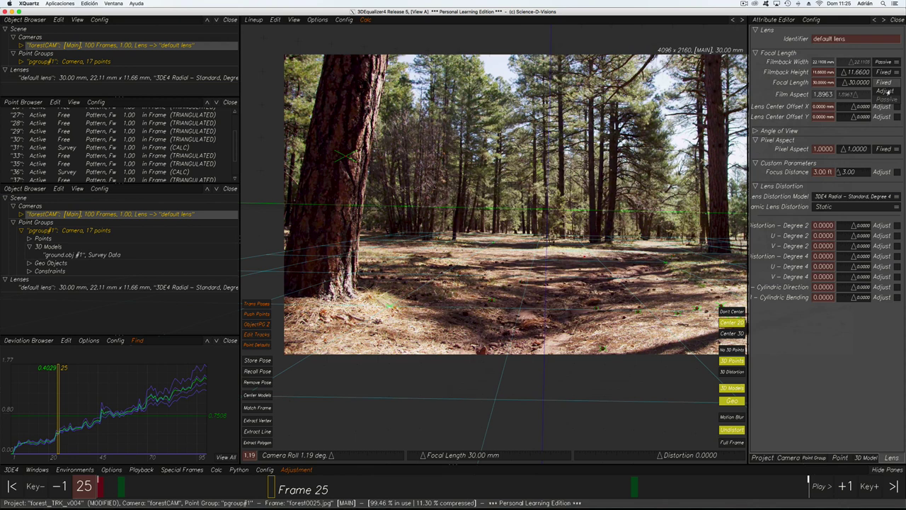
{"action": "left_click", "coordinate": [884, 91]}
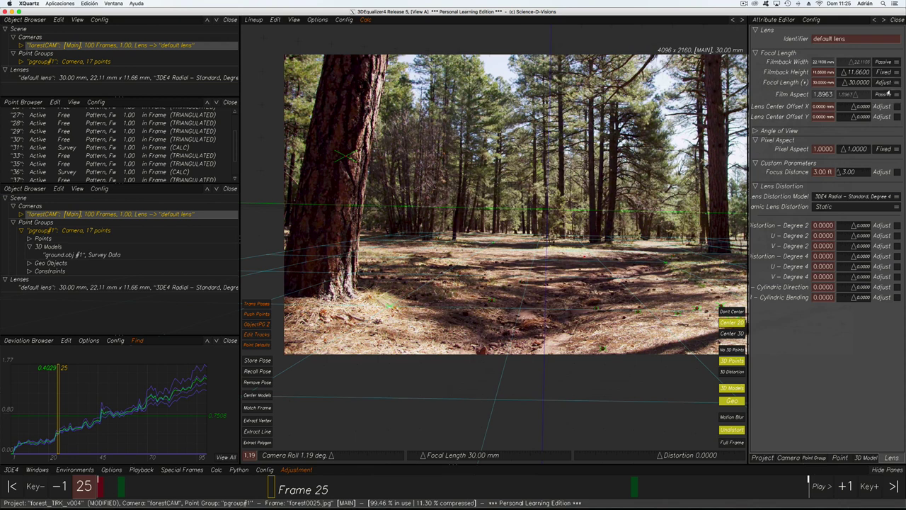
{"action": "left_click", "coordinate": [343, 20]}
{"action": "left_click", "coordinate": [342, 21]}
{"action": "left_click", "coordinate": [810, 20]}
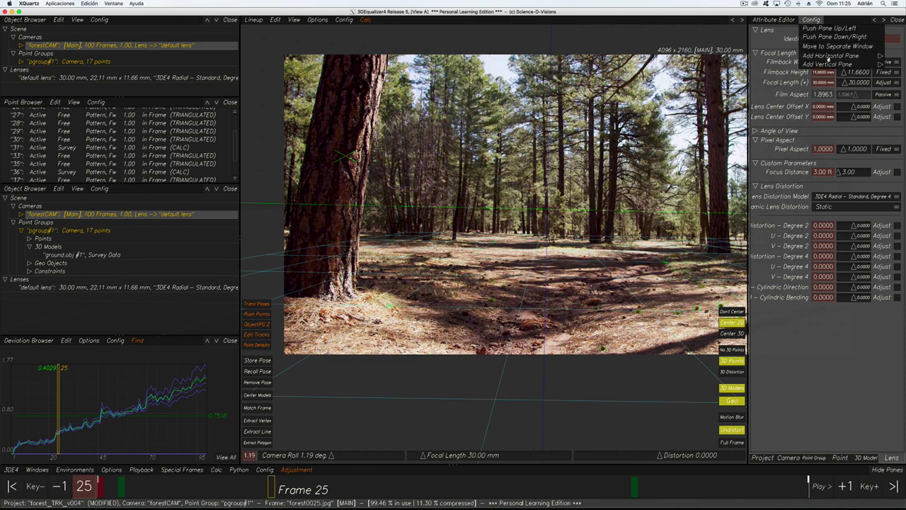
{"action": "mouse_move", "coordinate": [828, 56]}
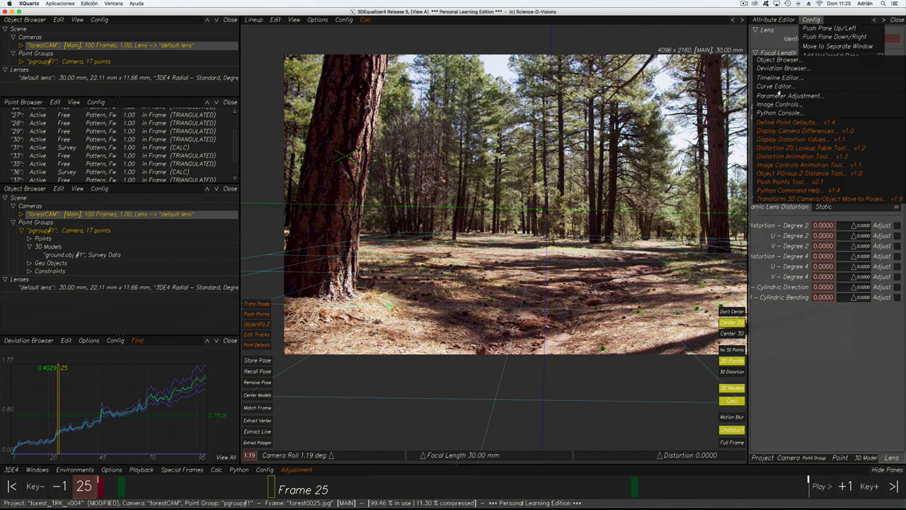
{"action": "left_click", "coordinate": [778, 95]}
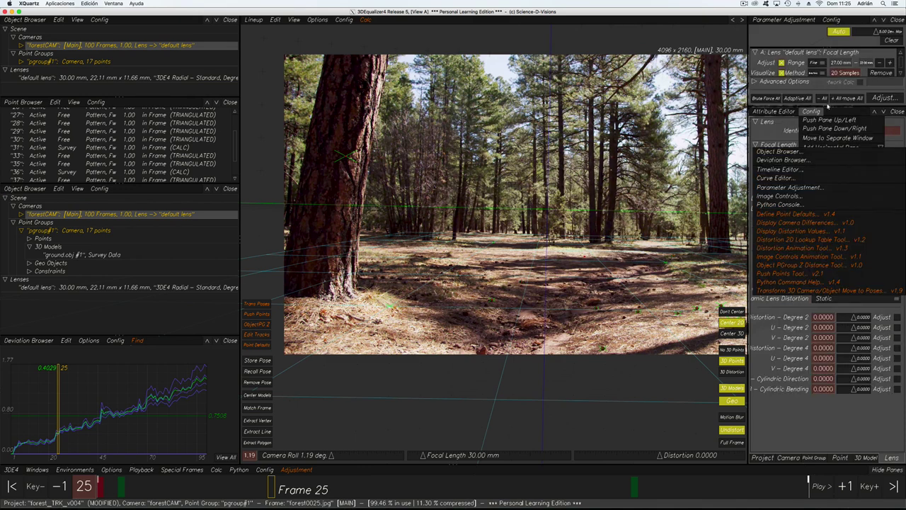
{"action": "left_click_drag", "start_coordinate": [828, 105], "coordinate": [816, 268]}
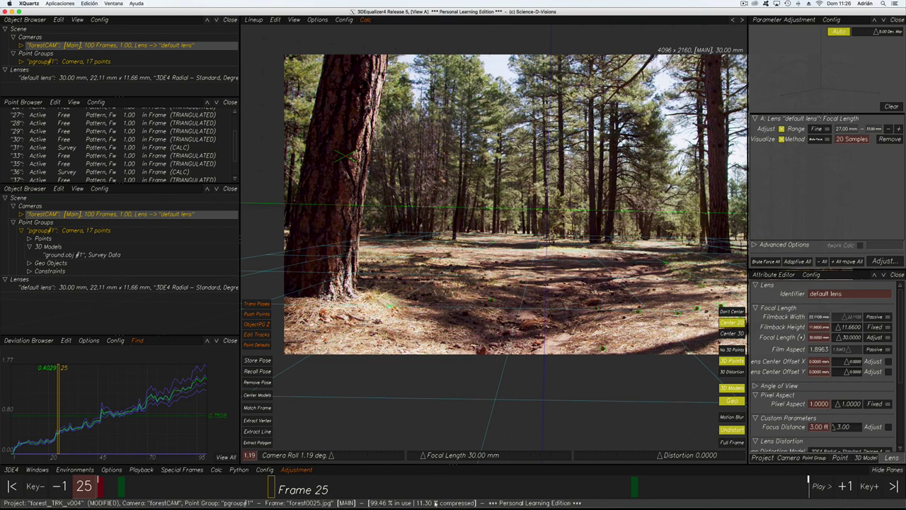
Run the focal length adjustment with the Fine range and 20 samples, and transfer the best parameters to the project
{"action": "scroll", "coordinate": [506, 328], "scroll_direction": "down", "scroll_amount": 2}
{"action": "middle_click_drag", "start_coordinate": [568, 305], "coordinate": [486, 322]}
{"action": "scroll", "coordinate": [486, 322], "scroll_direction": "down", "scroll_amount": 2}
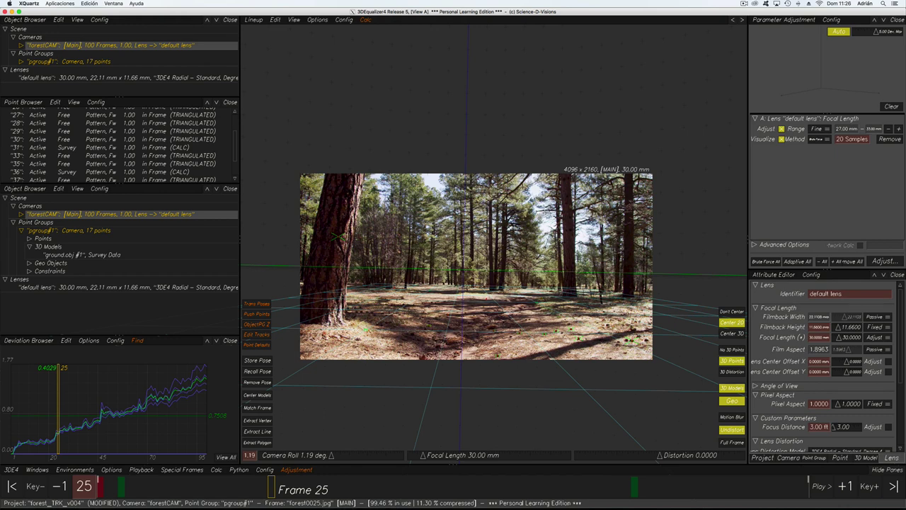
{"action": "middle_click_drag", "start_coordinate": [528, 250], "coordinate": [516, 235]}
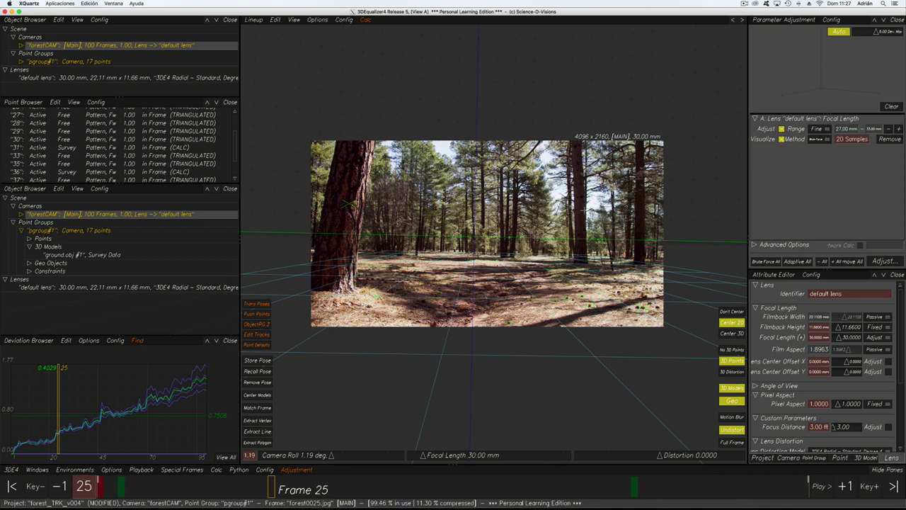
{"action": "left_click", "coordinate": [817, 129]}
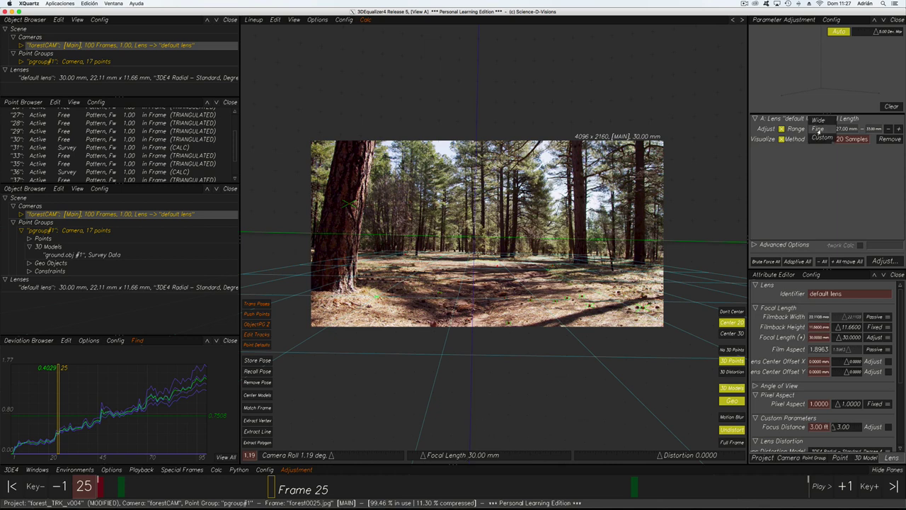
{"action": "left_click", "coordinate": [818, 129]}
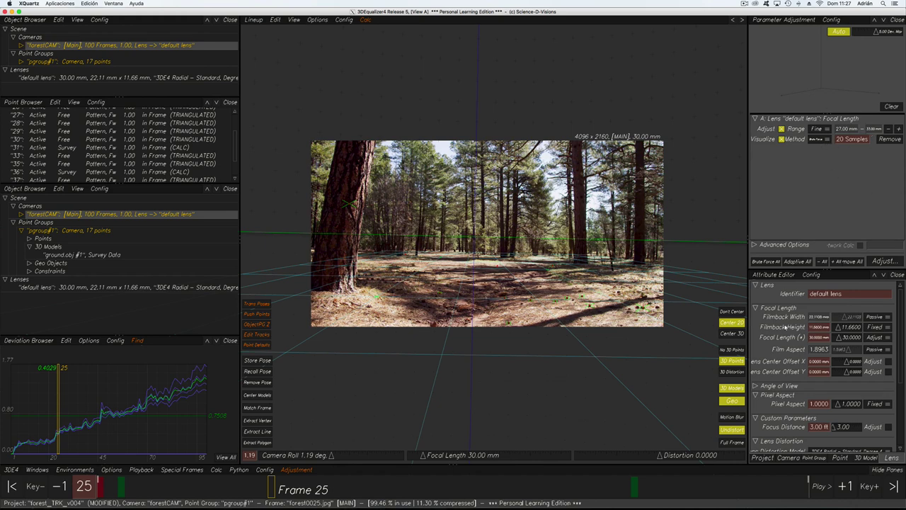
{"action": "left_click", "coordinate": [881, 261]}
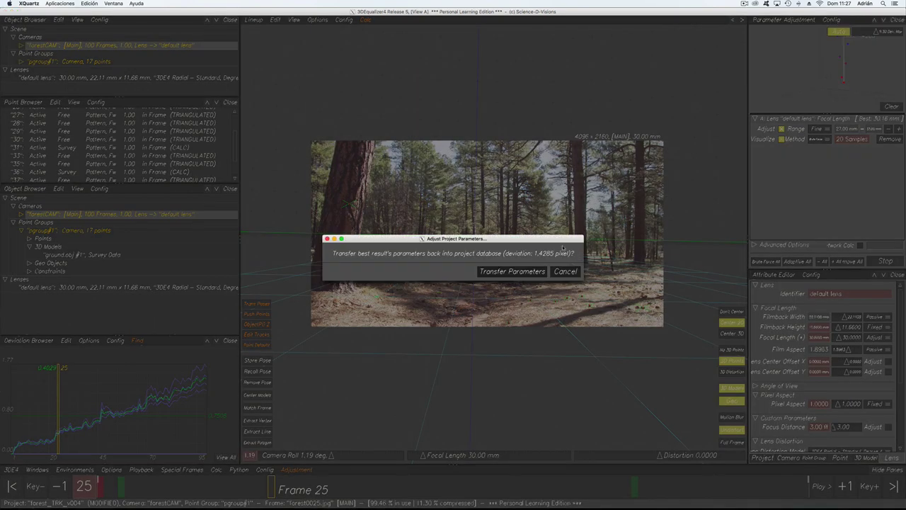
{"action": "left_click", "coordinate": [520, 275]}
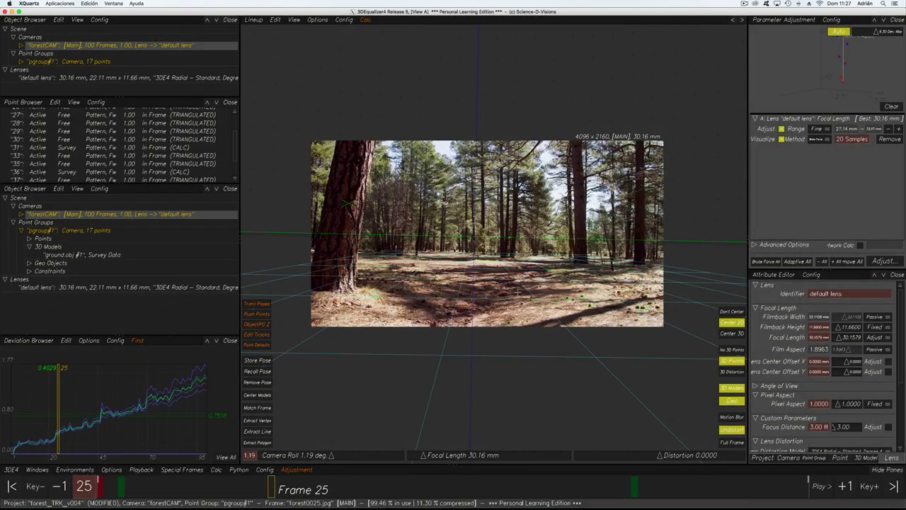
Recalculate all from scratch with the adjusted focal length, use the result and go to frame 1
{"action": "left_click", "coordinate": [216, 470]}
{"action": "left_click", "coordinate": [262, 362]}
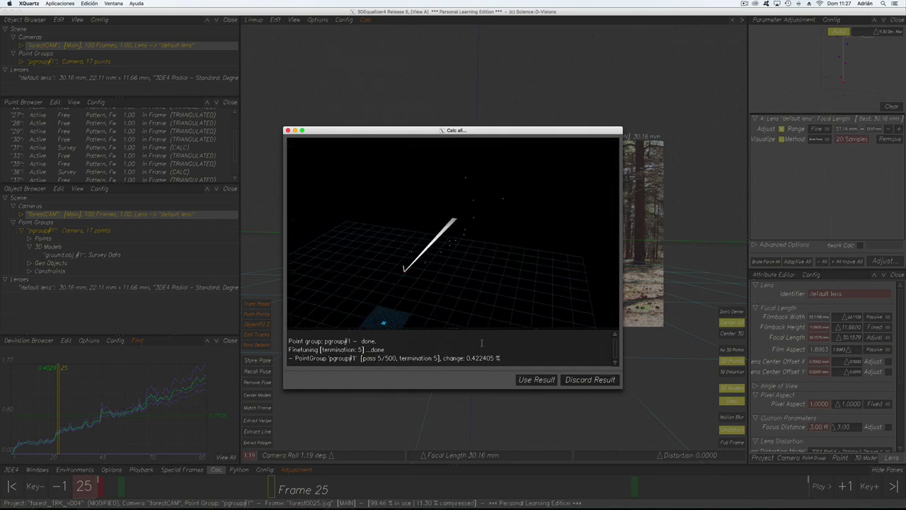
{"action": "left_click", "coordinate": [535, 380]}
{"action": "left_click", "coordinate": [126, 423]}
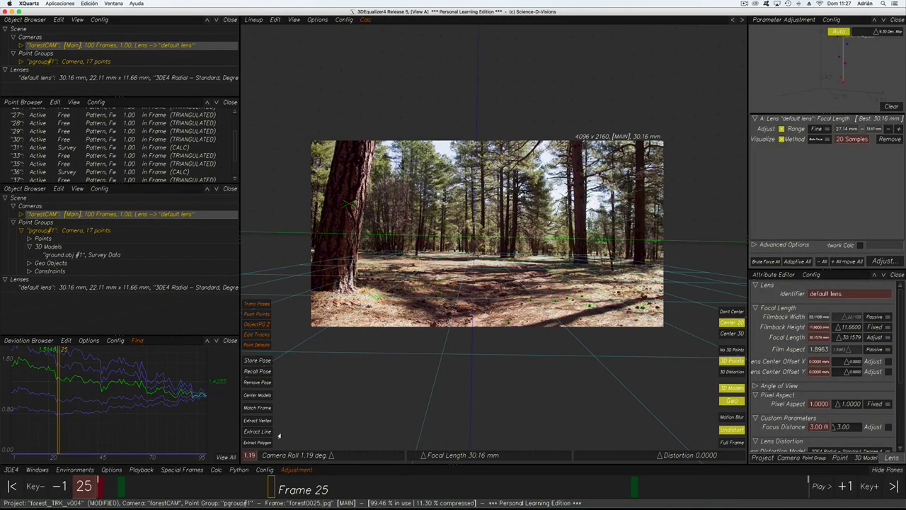
{"action": "mouse_move", "coordinate": [273, 488]}
{"action": "left_mouse_down"}
{"action": "mouse_move", "coordinate": [205, 489]}
{"action": "mouse_move", "coordinate": [806, 488]}
{"action": "mouse_move", "coordinate": [104, 488]}
{"action": "left_mouse_up"}
Remove all parameters from the adjustment list and set the default lens's focal length to 30 mm
{"action": "left_click", "coordinate": [858, 262]}
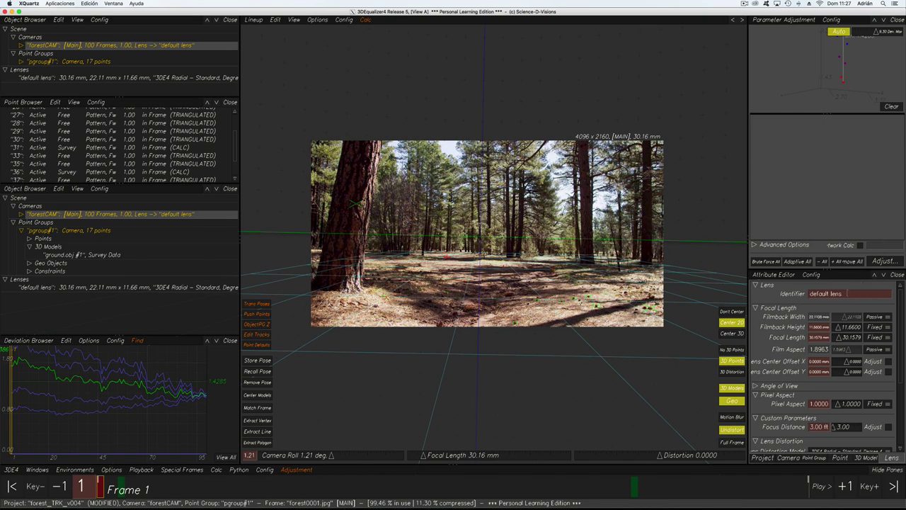
{"action": "double_click", "coordinate": [818, 337]}
{"action": "type", "text": "30"}
{"action": "key", "text": "Return"}
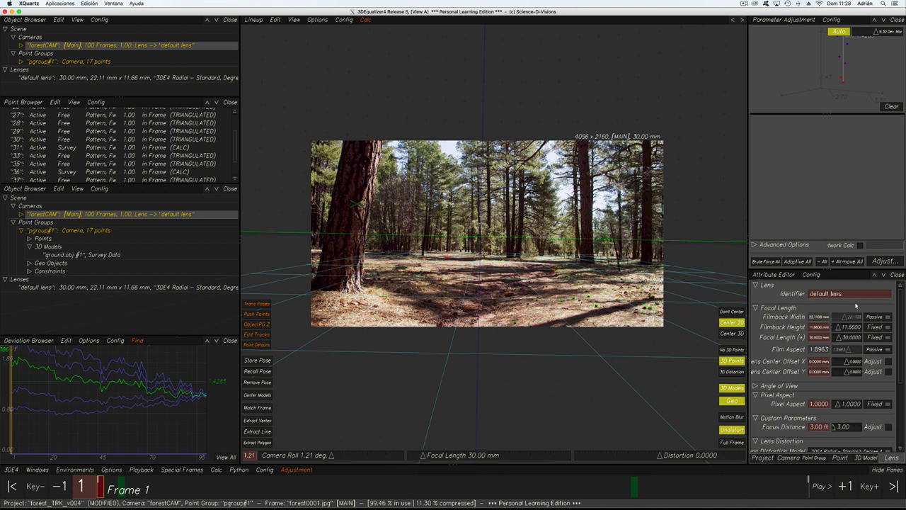
Recalculate all from scratch with the 30 mm focal length and use the result
{"action": "left_click", "coordinate": [217, 469]}
{"action": "left_click", "coordinate": [234, 362]}
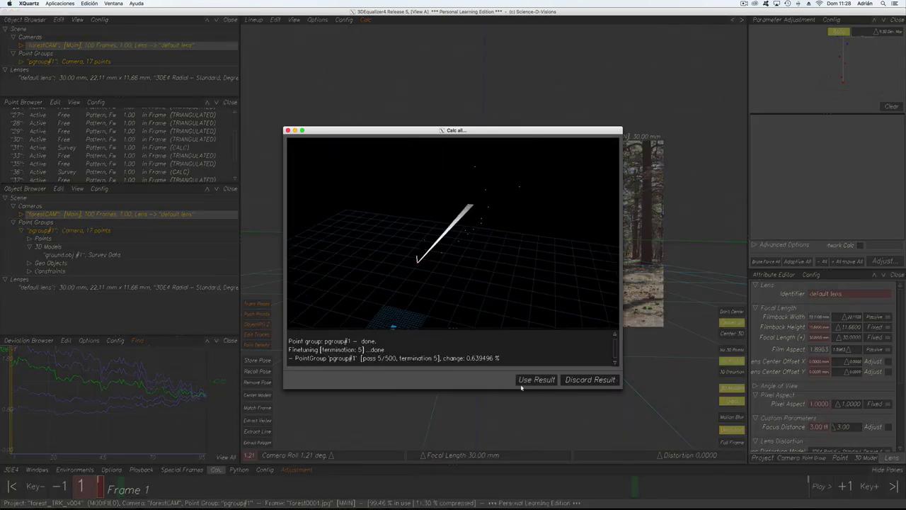
{"action": "left_click", "coordinate": [535, 378]}
{"action": "left_click", "coordinate": [140, 426]}
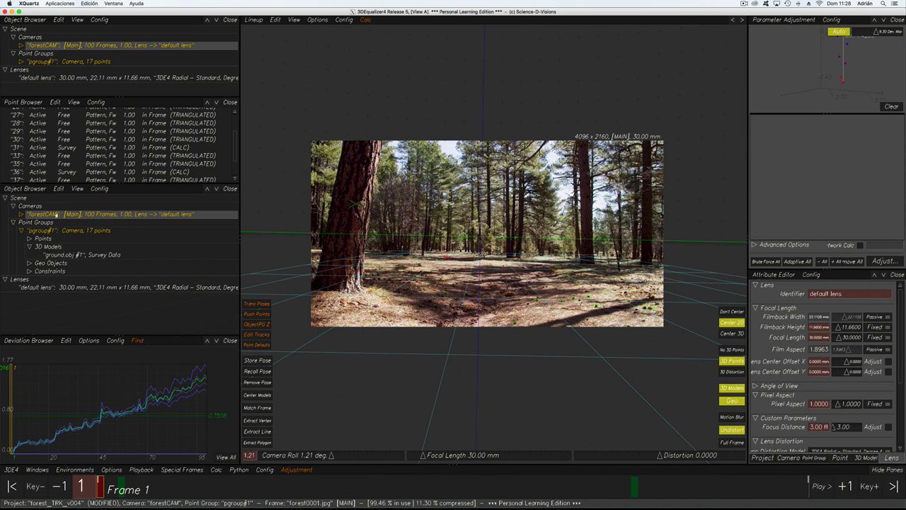
Examine the forest camera's lens settings, and the default lens's focal length, pixel aspect and distortion parameters
{"action": "left_click", "coordinate": [788, 457]}
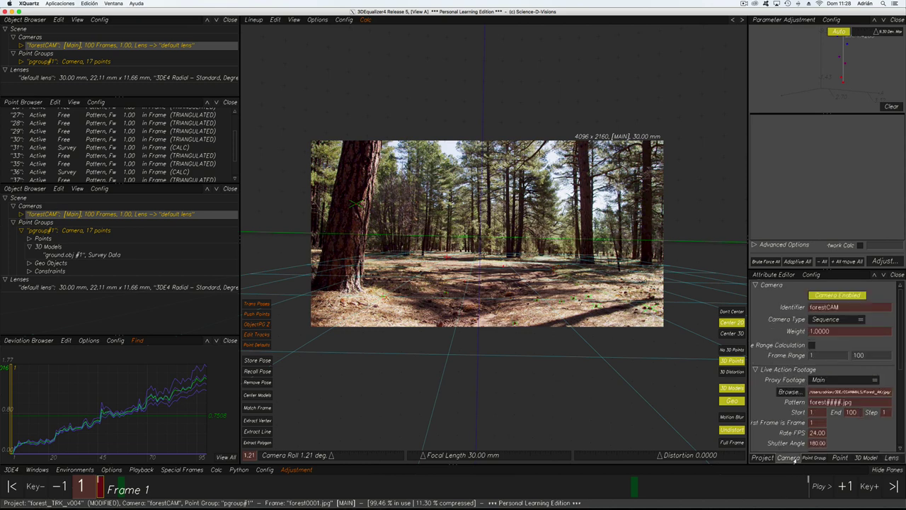
{"action": "scroll", "coordinate": [826, 349], "scroll_direction": "down", "scroll_amount": 5}
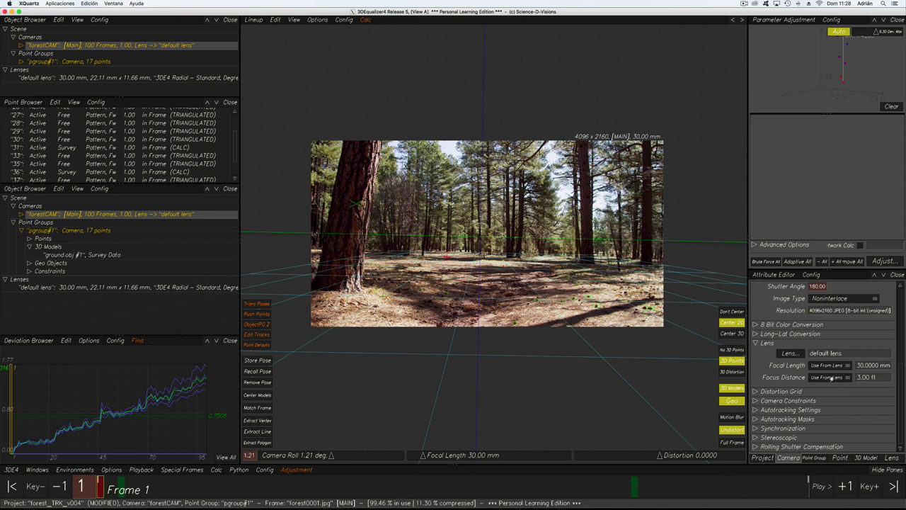
{"action": "scroll", "coordinate": [832, 379], "scroll_direction": "up", "scroll_amount": 5}
{"action": "left_click", "coordinate": [892, 458]}
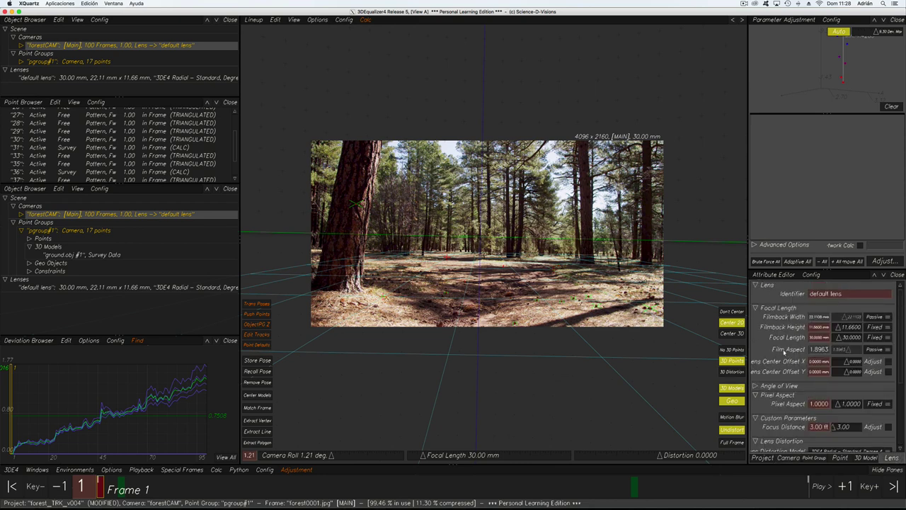
{"action": "scroll", "coordinate": [785, 353], "scroll_direction": "down", "scroll_amount": 5}
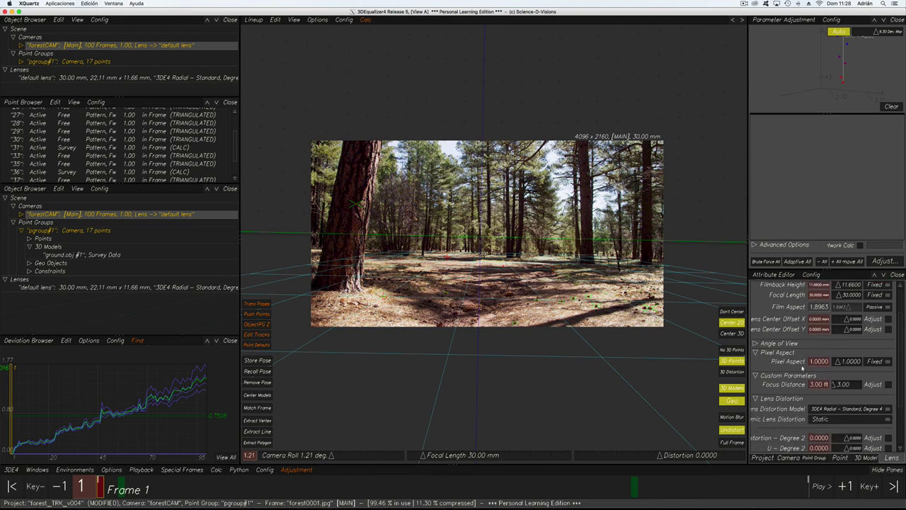
{"action": "scroll", "coordinate": [797, 347], "scroll_direction": "down", "scroll_amount": 2}
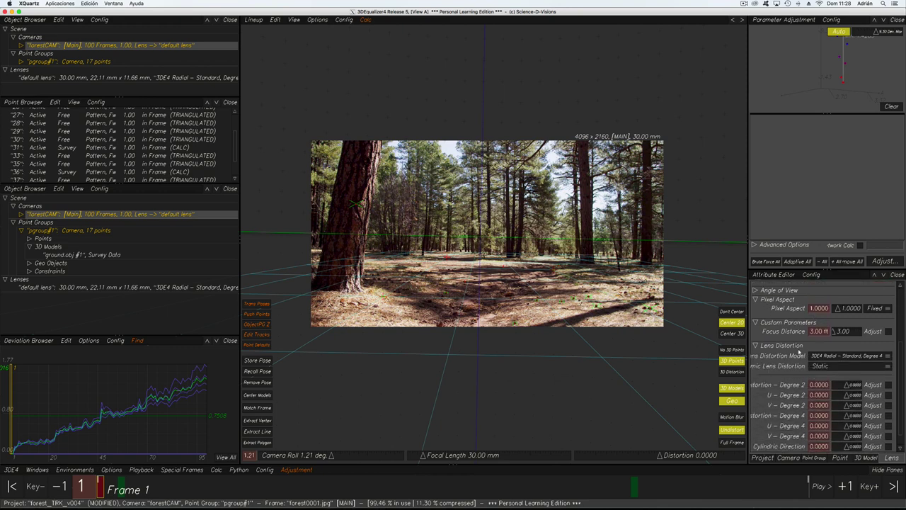
{"action": "scroll", "coordinate": [799, 349], "scroll_direction": "up", "scroll_amount": 3}
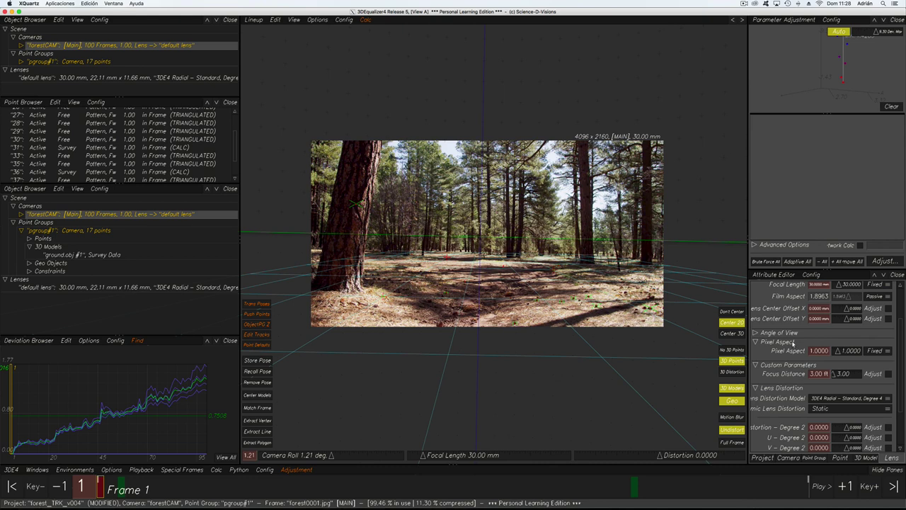
{"action": "scroll", "coordinate": [794, 343], "scroll_direction": "down", "scroll_amount": 3}
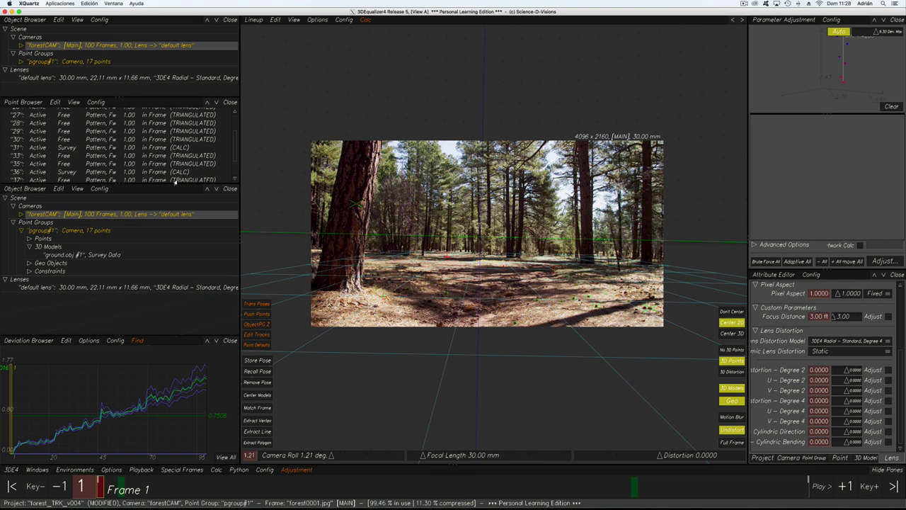
Enlarge the Point Browser pane so that its list extends down to point 39
{"action": "left_click_drag", "start_coordinate": [120, 183], "coordinate": [120, 195]}
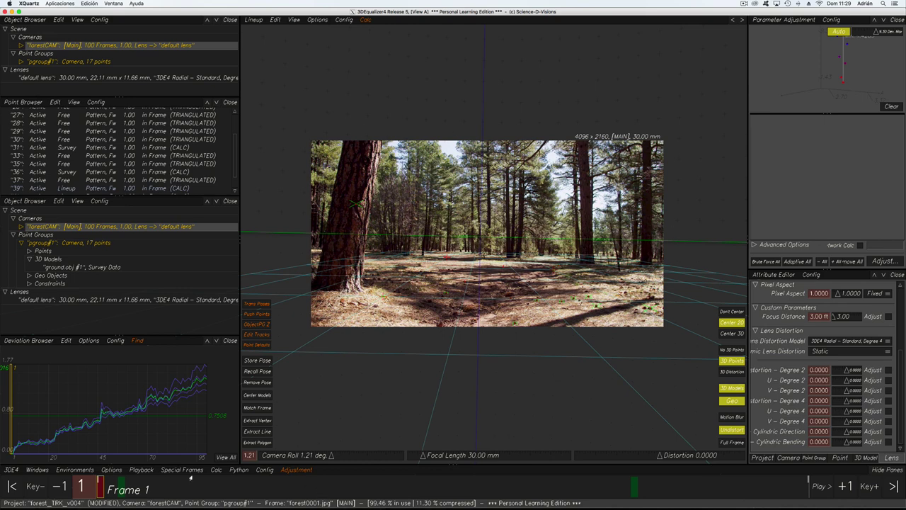
{"action": "left_click", "coordinate": [215, 469]}
{"action": "left_click", "coordinate": [216, 471]}
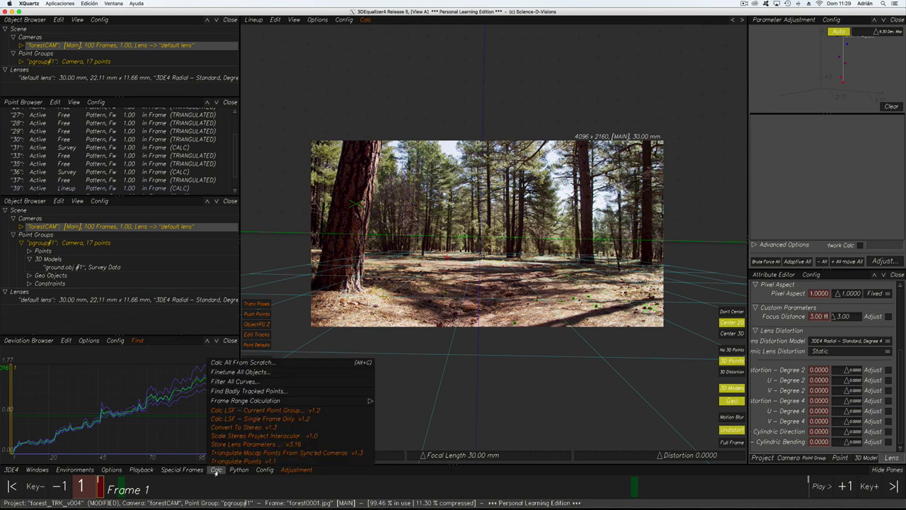
Adjust the default lens's Distortion – Degree 2 and focal length together with Fine ranges and 20 samples, transferring the best parameters to the project
{"action": "scroll", "coordinate": [491, 264], "scroll_direction": "down", "scroll_amount": 2}
{"action": "middle_click_drag", "start_coordinate": [488, 270], "coordinate": [500, 251]}
{"action": "scroll", "coordinate": [500, 250], "scroll_direction": "down", "scroll_amount": 3}
{"action": "scroll", "coordinate": [496, 272], "scroll_direction": "up", "scroll_amount": 5}
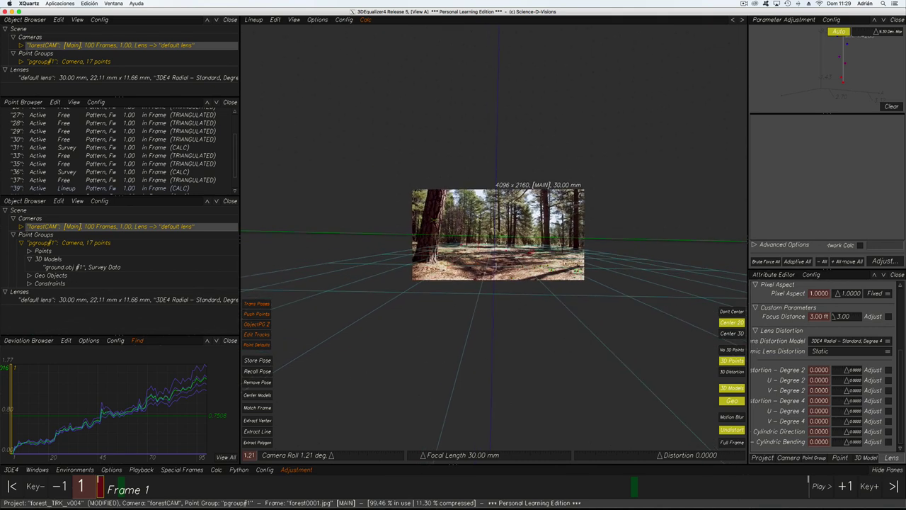
{"action": "scroll", "coordinate": [486, 261], "scroll_direction": "down", "scroll_amount": 2}
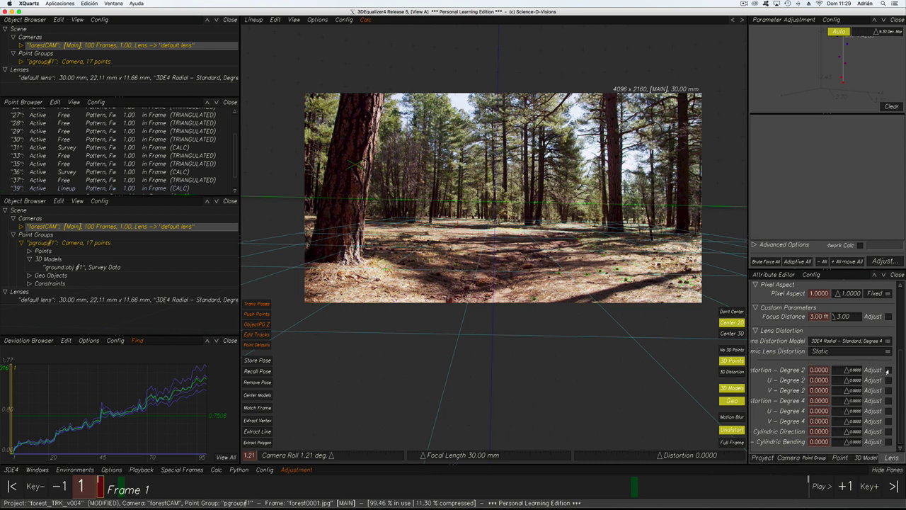
{"action": "left_click", "coordinate": [888, 370]}
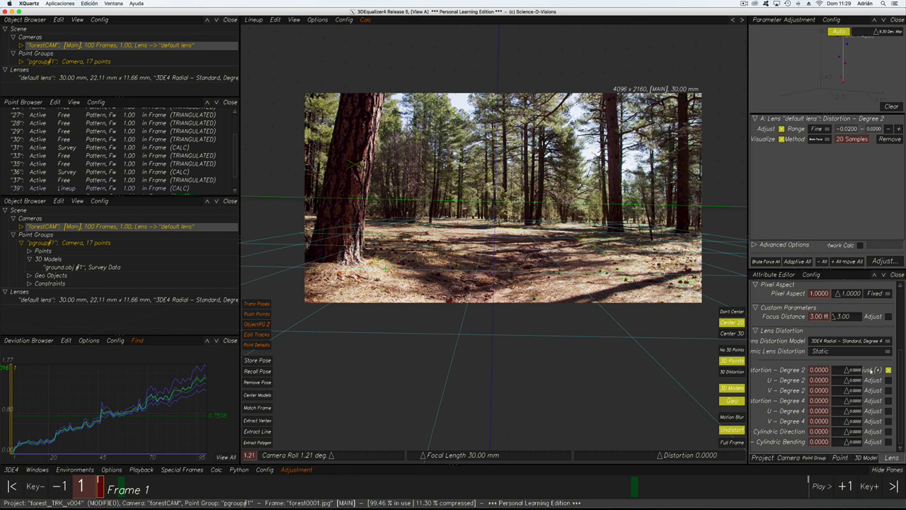
{"action": "scroll", "coordinate": [831, 335], "scroll_direction": "up", "scroll_amount": 5}
{"action": "left_click", "coordinate": [875, 337]}
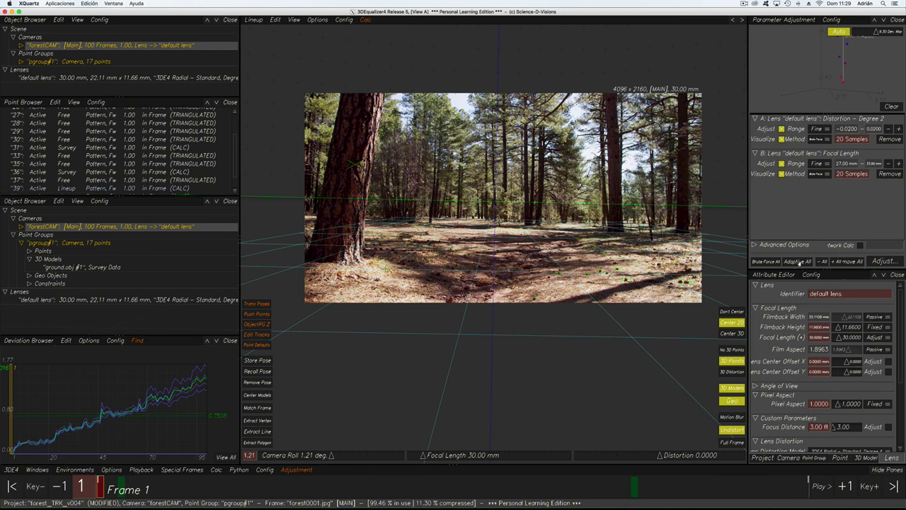
{"action": "left_click", "coordinate": [890, 260]}
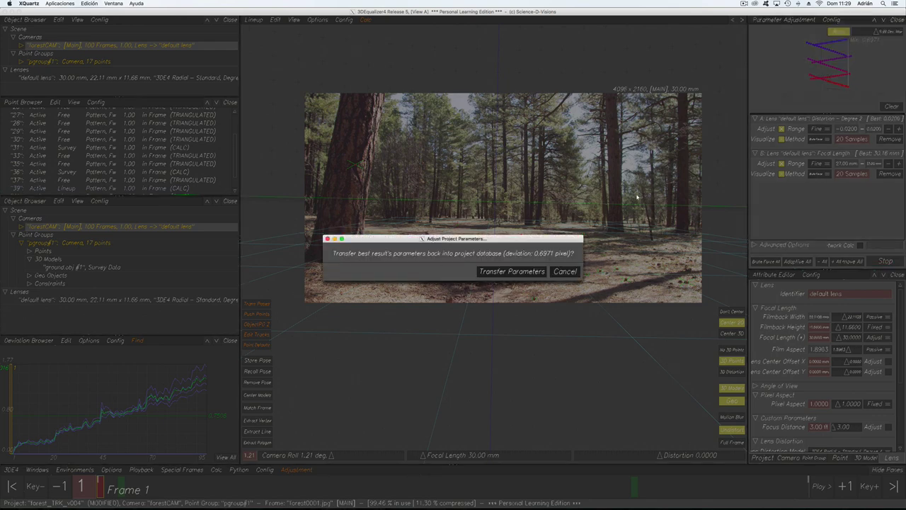
{"action": "left_click", "coordinate": [511, 272]}
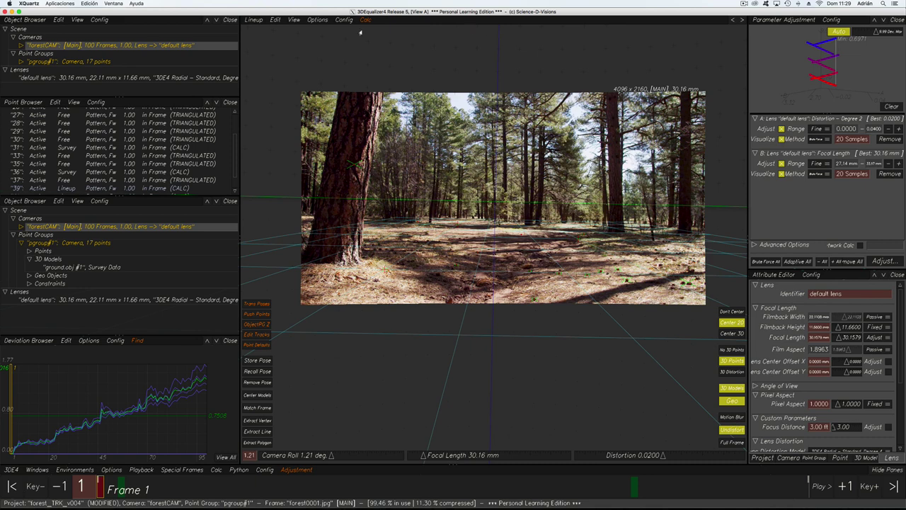
Switch the image's undistortion off and on repeatedly to compare the footage with and without lens distortion
{"action": "left_click", "coordinate": [727, 432]}
{"action": "left_click", "coordinate": [727, 433]}
{"action": "left_click", "coordinate": [727, 433]}
{"action": "left_click", "coordinate": [727, 433]}
{"action": "left_click", "coordinate": [727, 433]}
{"action": "left_click", "coordinate": [726, 433]}
{"action": "left_click", "coordinate": [727, 433]}
{"action": "left_click", "coordinate": [727, 433]}
{"action": "left_click", "coordinate": [726, 433]}
{"action": "left_click", "coordinate": [726, 433]}
{"action": "left_click", "coordinate": [726, 433]}
{"action": "left_click", "coordinate": [727, 433]}
{"action": "left_click", "coordinate": [727, 433]}
{"action": "left_click", "coordinate": [726, 433]}
{"action": "left_click", "coordinate": [726, 433]}
{"action": "left_click", "coordinate": [727, 434]}
{"action": "left_click", "coordinate": [727, 433]}
{"action": "left_click", "coordinate": [729, 430]}
Recalculate all from scratch with the adjusted distortion and focal length, and use the result
{"action": "left_click", "coordinate": [215, 469]}
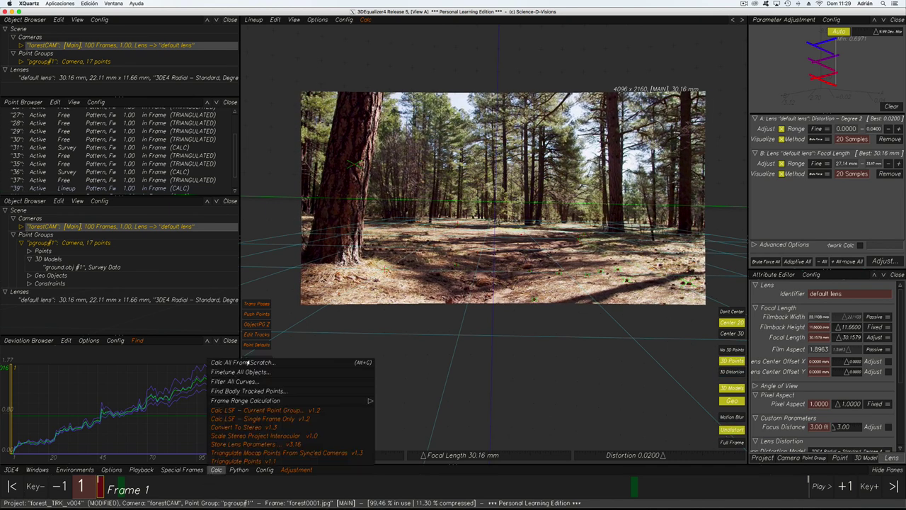
{"action": "left_click", "coordinate": [247, 362]}
{"action": "left_click", "coordinate": [536, 380]}
{"action": "left_click", "coordinate": [215, 470]}
{"action": "left_click", "coordinate": [185, 434]}
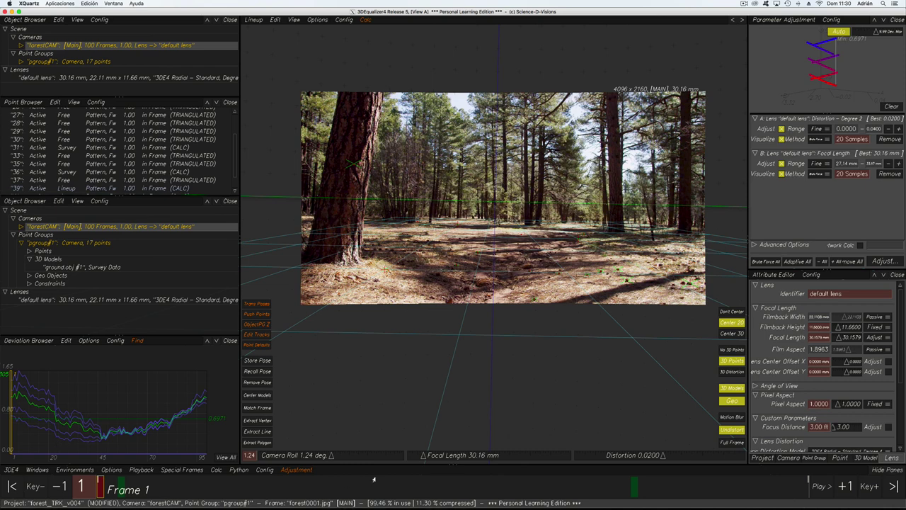
Scrub through the footage and back to frame 1, checking how the 3D point follows the bark of the foreground tree
{"action": "left_click_drag", "start_coordinate": [99, 487], "coordinate": [693, 488]}
{"action": "left_click_drag", "start_coordinate": [615, 506], "coordinate": [71, 382]}
{"action": "scroll", "coordinate": [336, 167], "scroll_direction": "up", "scroll_amount": 10}
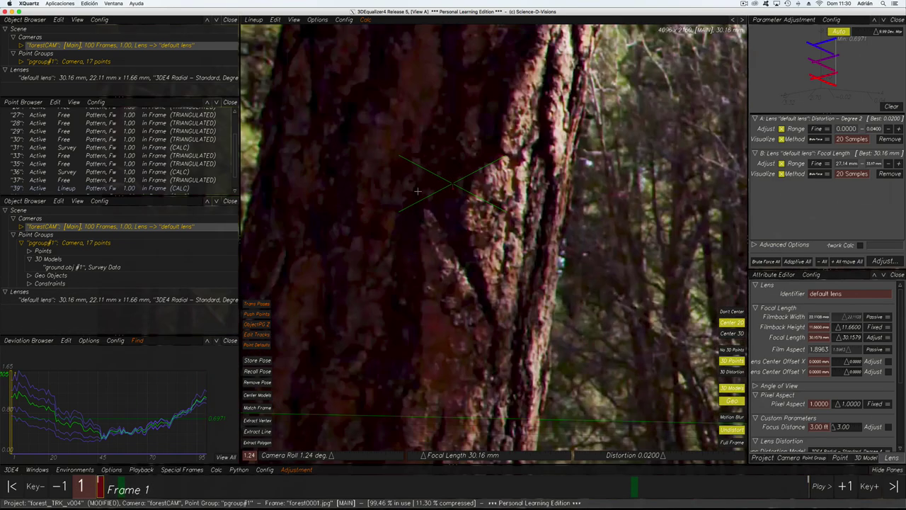
{"action": "scroll", "coordinate": [423, 191], "scroll_direction": "down", "scroll_amount": 4}
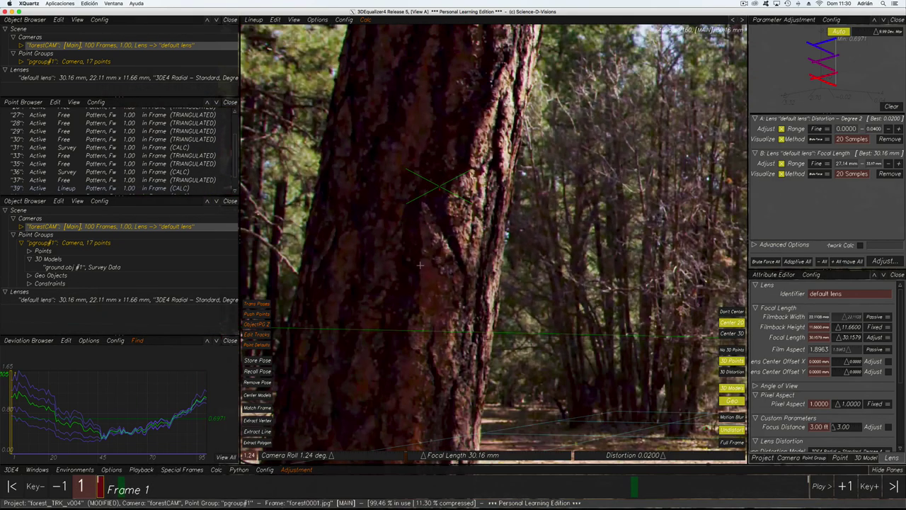
{"action": "mouse_move", "coordinate": [101, 491]}
{"action": "left_mouse_down"}
{"action": "mouse_move", "coordinate": [649, 490]}
{"action": "mouse_move", "coordinate": [503, 494]}
{"action": "left_mouse_up"}
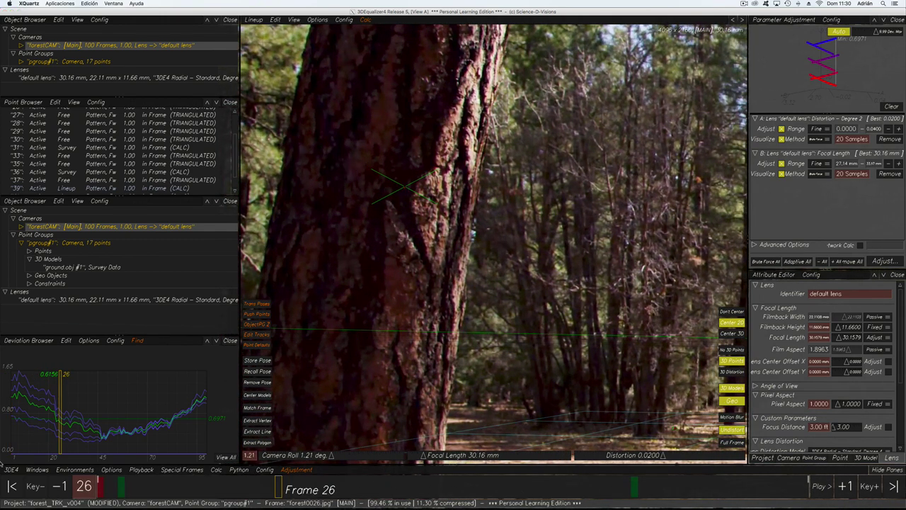
{"action": "left_click", "coordinate": [130, 491]}
{"action": "mouse_move", "coordinate": [130, 491]}
{"action": "left_mouse_down"}
{"action": "mouse_move", "coordinate": [101, 491]}
{"action": "mouse_move", "coordinate": [809, 490]}
{"action": "mouse_move", "coordinate": [99, 489]}
{"action": "left_mouse_up"}
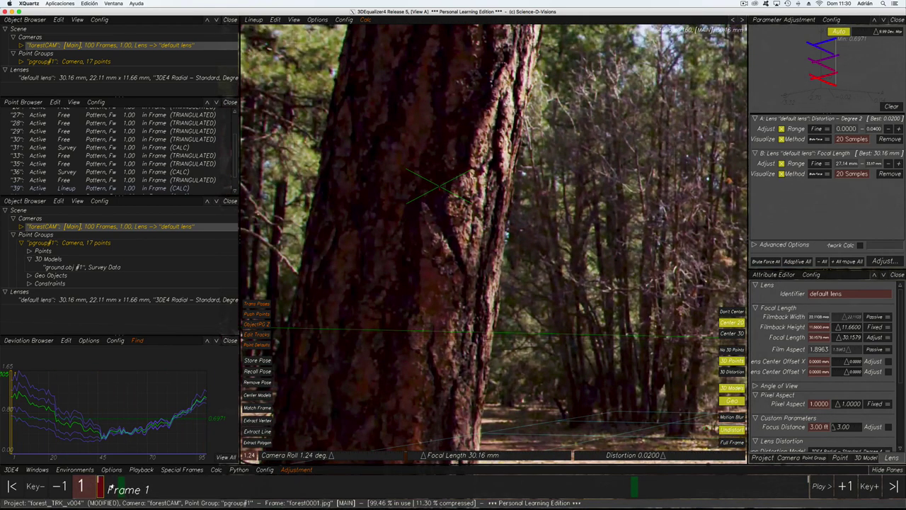
{"action": "mouse_move", "coordinate": [101, 487]}
{"action": "left_mouse_down"}
{"action": "mouse_move", "coordinate": [599, 488]}
{"action": "mouse_move", "coordinate": [99, 487]}
{"action": "left_mouse_up"}
Hide the 3D points to inspect the bare tree trunk, and show them again
{"action": "left_click", "coordinate": [729, 350]}
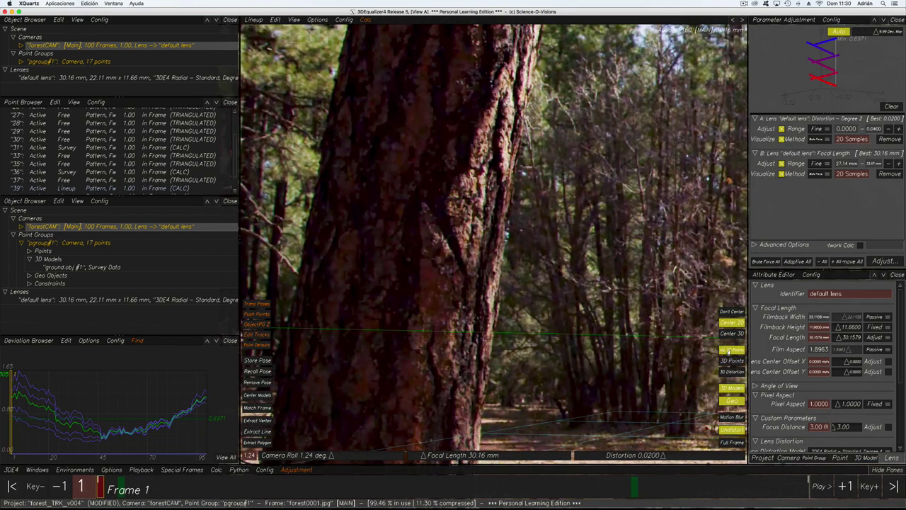
{"action": "left_click", "coordinate": [731, 361]}
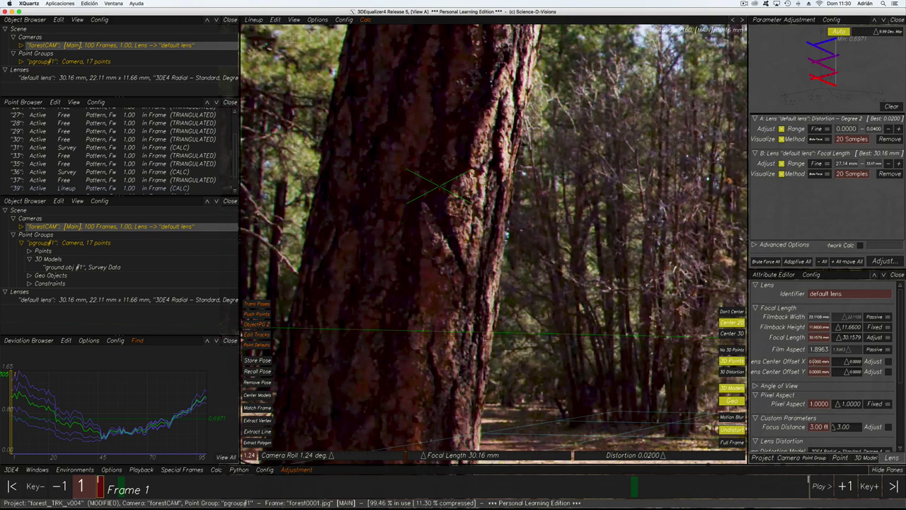
{"action": "left_click", "coordinate": [741, 333]}
{"action": "left_click", "coordinate": [740, 324]}
Scrub the whole sequence and return to frame 1, checking the fit of the points on the forest ground
{"action": "scroll", "coordinate": [467, 289], "scroll_direction": "down", "scroll_amount": 10}
{"action": "scroll", "coordinate": [614, 343], "scroll_direction": "down", "scroll_amount": 1}
{"action": "middle_click_drag", "start_coordinate": [614, 343], "coordinate": [494, 324]}
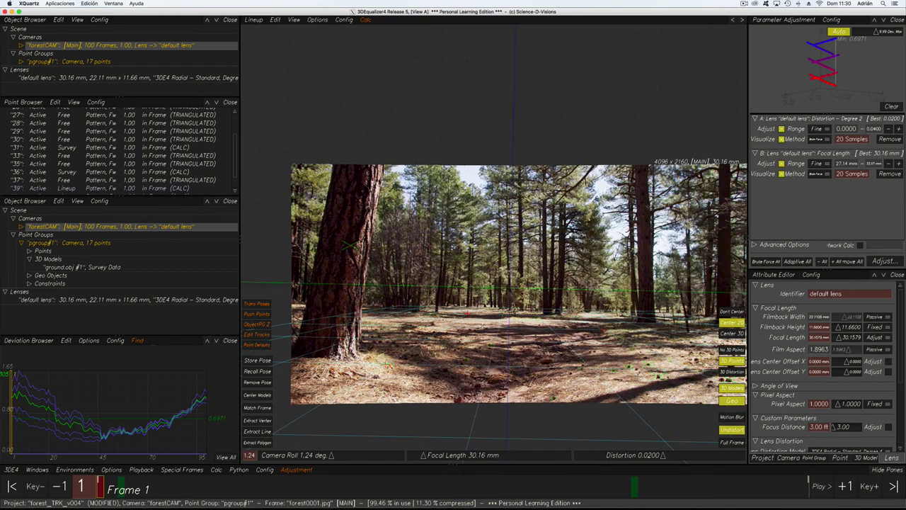
{"action": "left_click", "coordinate": [732, 442]}
{"action": "left_click_drag", "start_coordinate": [101, 485], "coordinate": [904, 498]}
{"action": "left_click_drag", "start_coordinate": [807, 485], "coordinate": [99, 488]}
{"action": "scroll", "coordinate": [539, 290], "scroll_direction": "up", "scroll_amount": 5}
{"action": "scroll", "coordinate": [539, 291], "scroll_direction": "down", "scroll_amount": 3}
{"action": "middle_click_drag", "start_coordinate": [540, 290], "coordinate": [500, 308]}
{"action": "scroll", "coordinate": [497, 306], "scroll_direction": "down", "scroll_amount": 2}
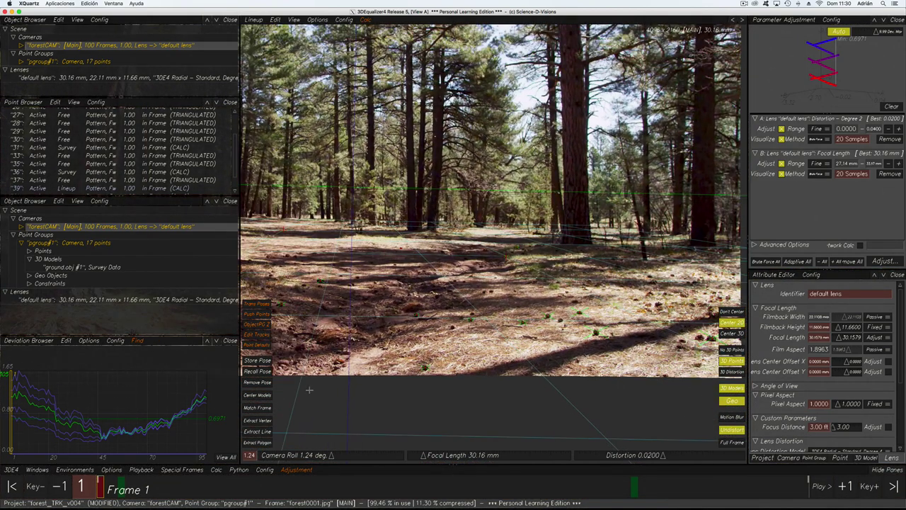
{"action": "mouse_move", "coordinate": [99, 493]}
{"action": "left_mouse_down"}
{"action": "mouse_move", "coordinate": [429, 504]}
{"action": "mouse_move", "coordinate": [720, 499]}
{"action": "mouse_move", "coordinate": [715, 450]}
{"action": "mouse_move", "coordinate": [99, 489]}
{"action": "left_mouse_up"}
Examine how the tracked points are distributed over frame 1, comparing the tree area with the shaded ground
{"action": "scroll", "coordinate": [549, 250], "scroll_direction": "down", "scroll_amount": 3}
{"action": "middle_click_drag", "start_coordinate": [540, 243], "coordinate": [575, 247]}
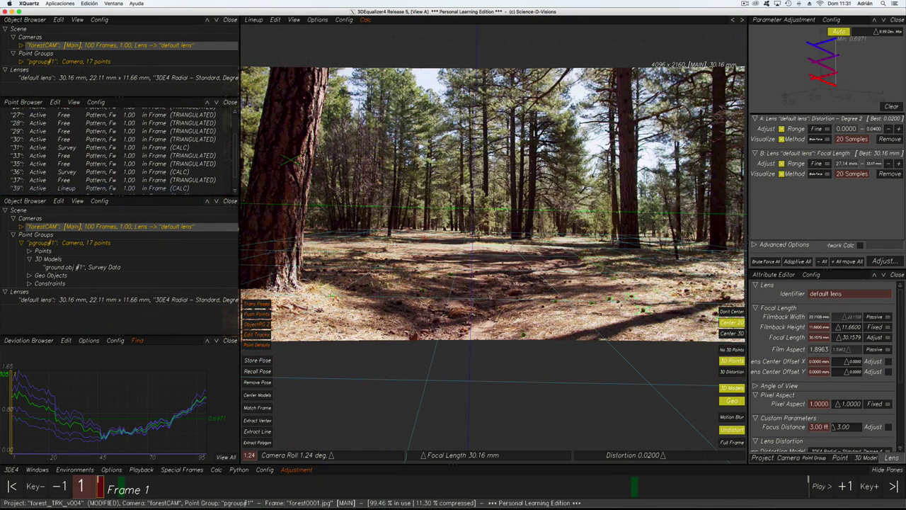
{"action": "middle_click_drag", "start_coordinate": [318, 254], "coordinate": [453, 274]}
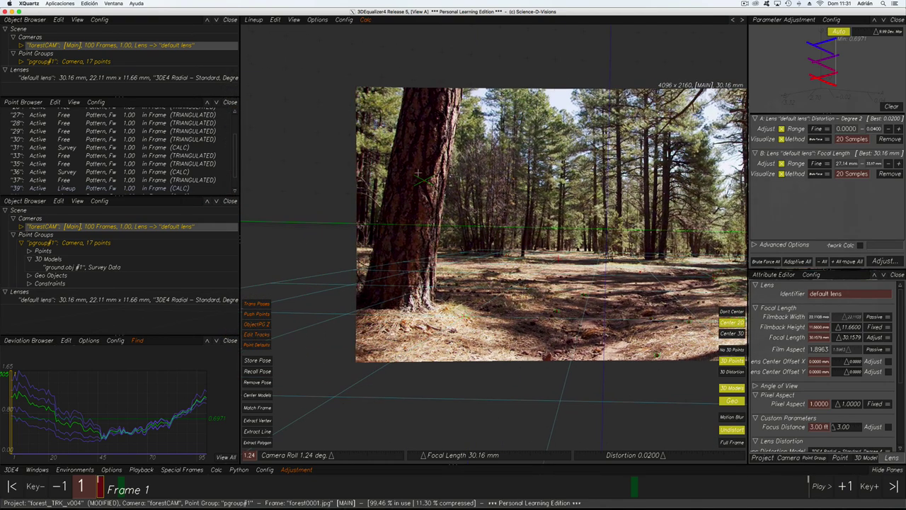
{"action": "scroll", "coordinate": [601, 303], "scroll_direction": "down", "scroll_amount": 3}
{"action": "middle_click_drag", "start_coordinate": [622, 274], "coordinate": [361, 268]}
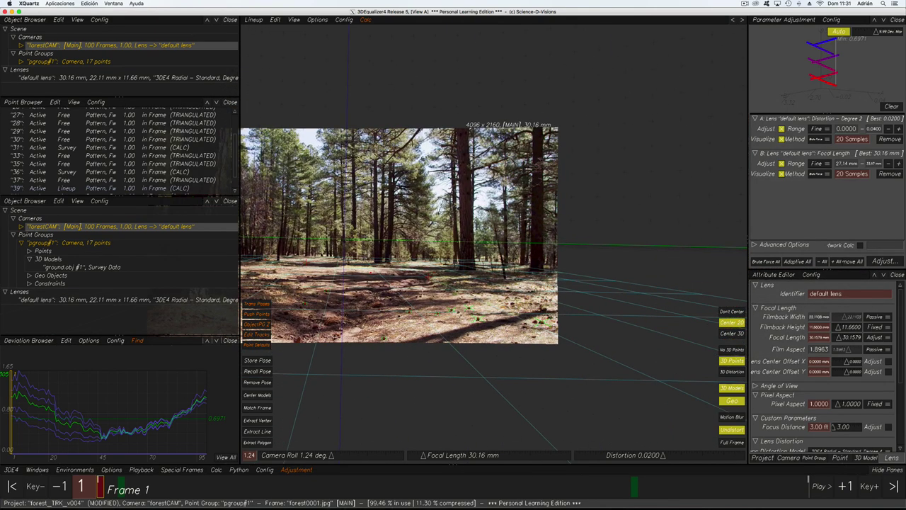
{"action": "scroll", "coordinate": [426, 288], "scroll_direction": "down", "scroll_amount": 2}
{"action": "middle_click_drag", "start_coordinate": [414, 291], "coordinate": [516, 305]}
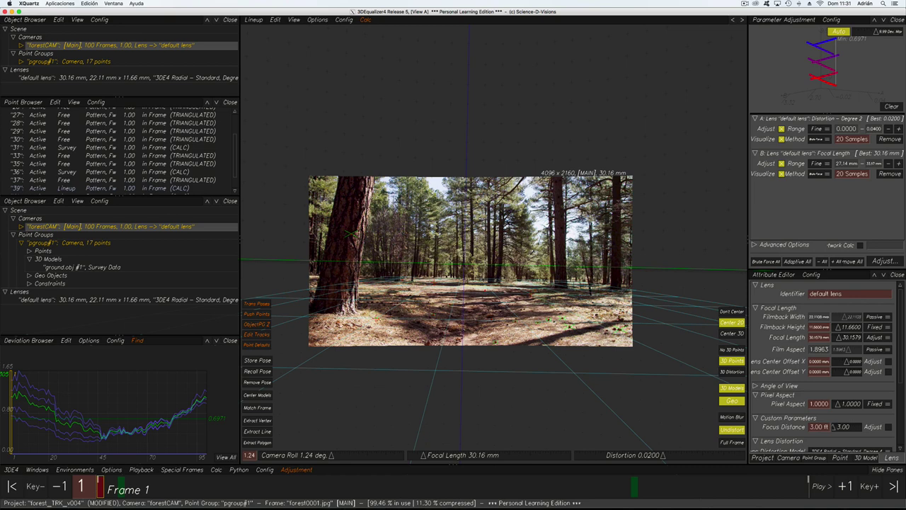
{"action": "scroll", "coordinate": [358, 309], "scroll_direction": "up", "scroll_amount": 2}
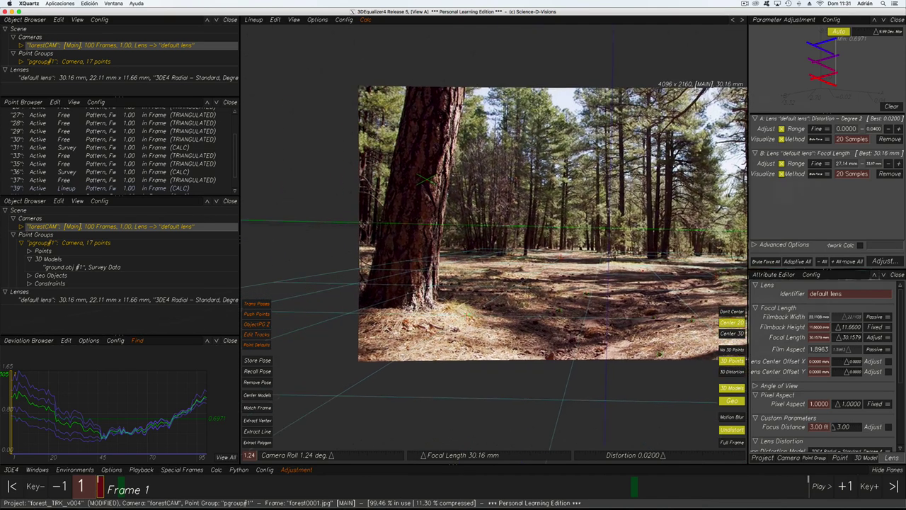
{"action": "scroll", "coordinate": [400, 309], "scroll_direction": "up", "scroll_amount": 2}
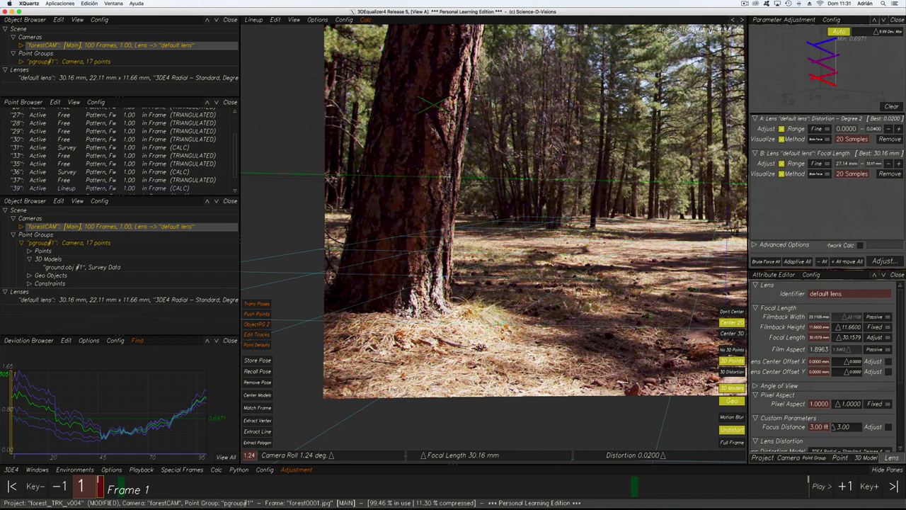
{"action": "middle_click_drag", "start_coordinate": [447, 177], "coordinate": [436, 241]}
{"action": "scroll", "coordinate": [431, 296], "scroll_direction": "down", "scroll_amount": 3}
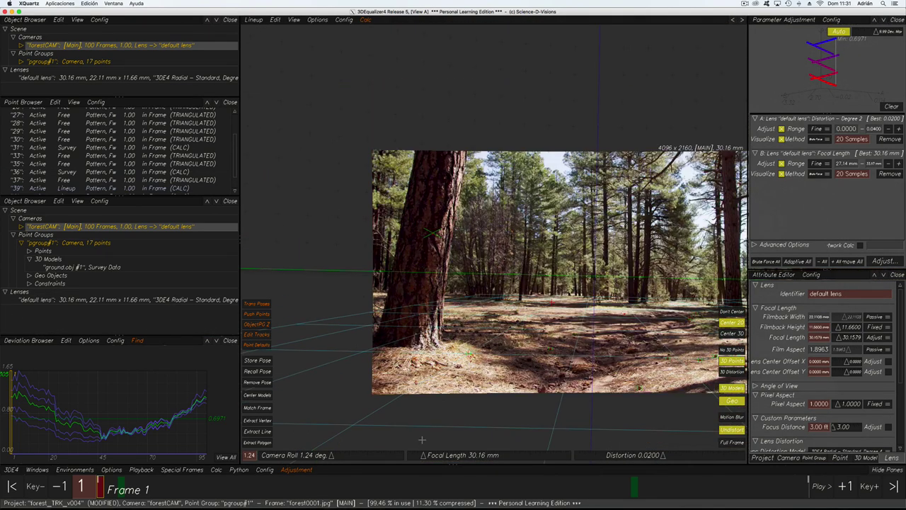
{"action": "mouse_move", "coordinate": [111, 493]}
{"action": "left_mouse_down"}
{"action": "mouse_move", "coordinate": [805, 489]}
{"action": "mouse_move", "coordinate": [107, 489]}
{"action": "left_mouse_up"}
{"action": "middle_click_drag", "start_coordinate": [558, 335], "coordinate": [470, 331]}
{"action": "scroll", "coordinate": [472, 331], "scroll_direction": "down", "scroll_amount": 3}
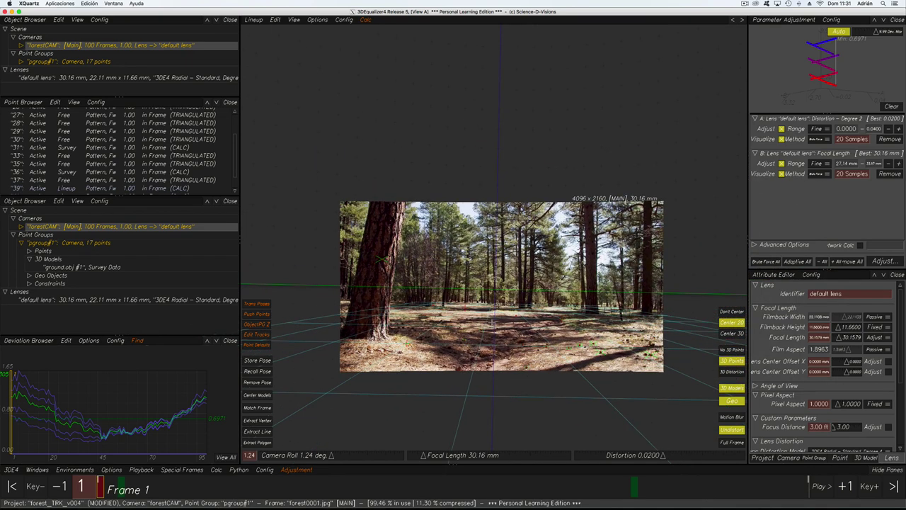
{"action": "scroll", "coordinate": [484, 293], "scroll_direction": "up", "scroll_amount": 2}
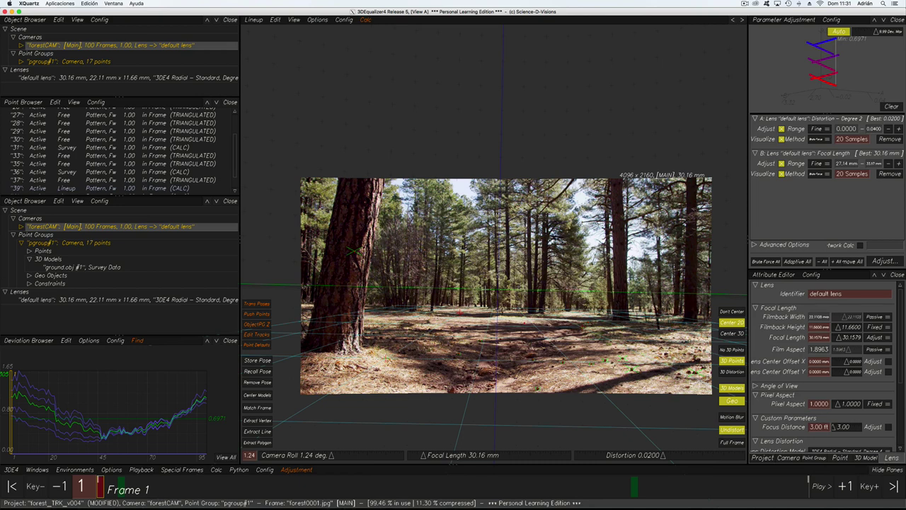
{"action": "middle_click_drag", "start_coordinate": [554, 314], "coordinate": [484, 295]}
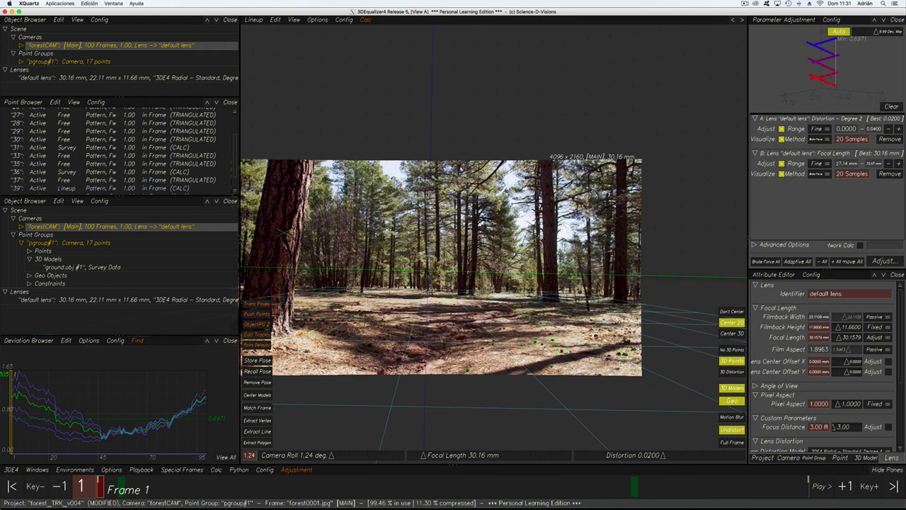
{"action": "left_click", "coordinate": [11, 469]}
{"action": "mouse_move", "coordinate": [26, 427]}
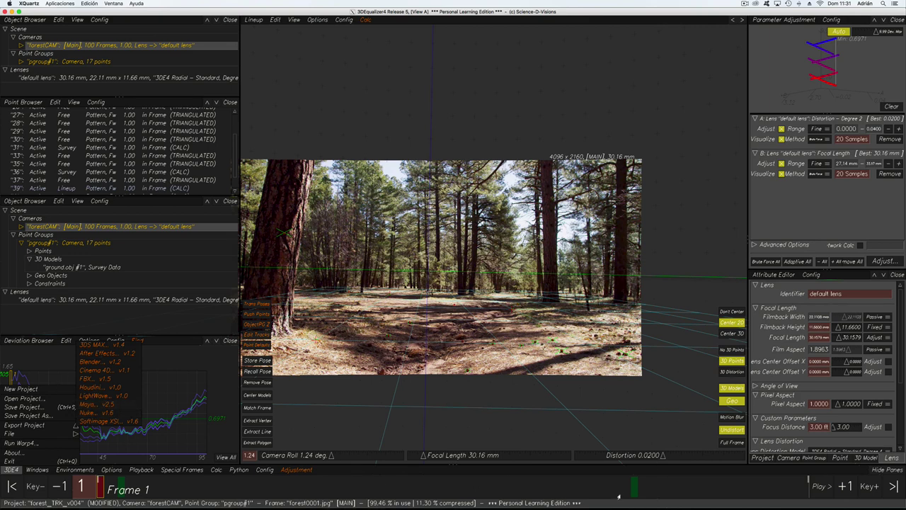
{"action": "left_click", "coordinate": [11, 471]}
{"action": "left_click_drag", "start_coordinate": [172, 487], "coordinate": [78, 470]}
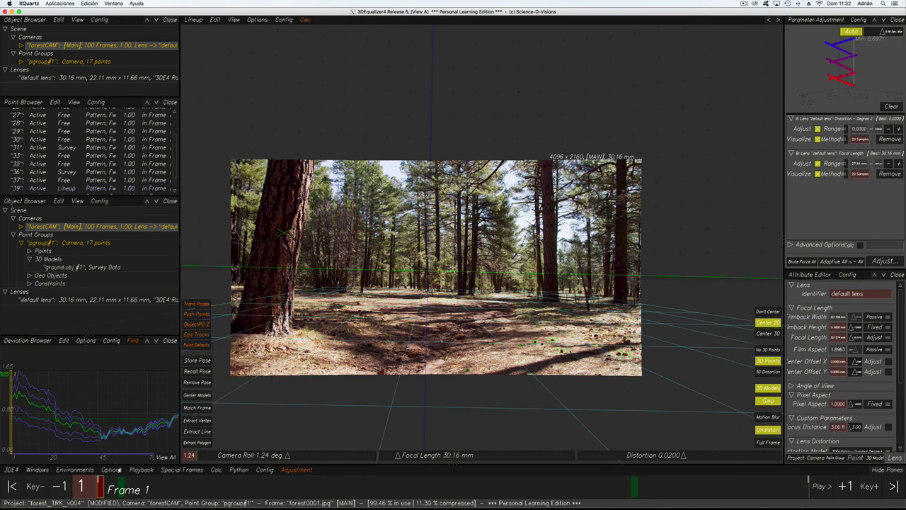
{"action": "left_click", "coordinate": [37, 470]}
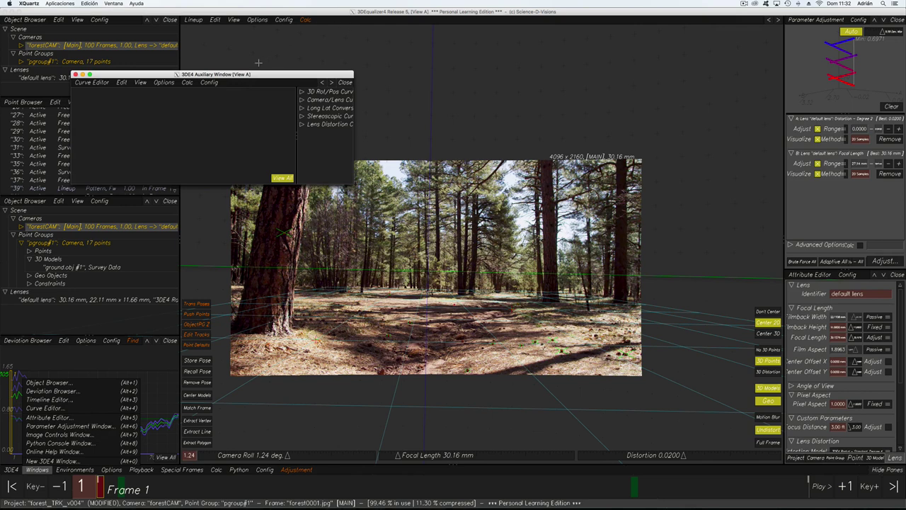
{"action": "left_click_drag", "start_coordinate": [301, 85], "coordinate": [384, 94]}
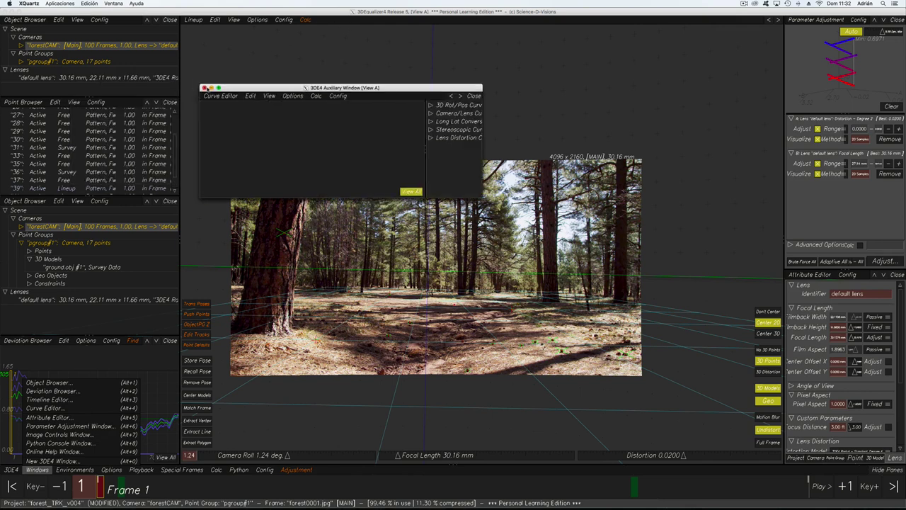
{"action": "left_click", "coordinate": [204, 88]}
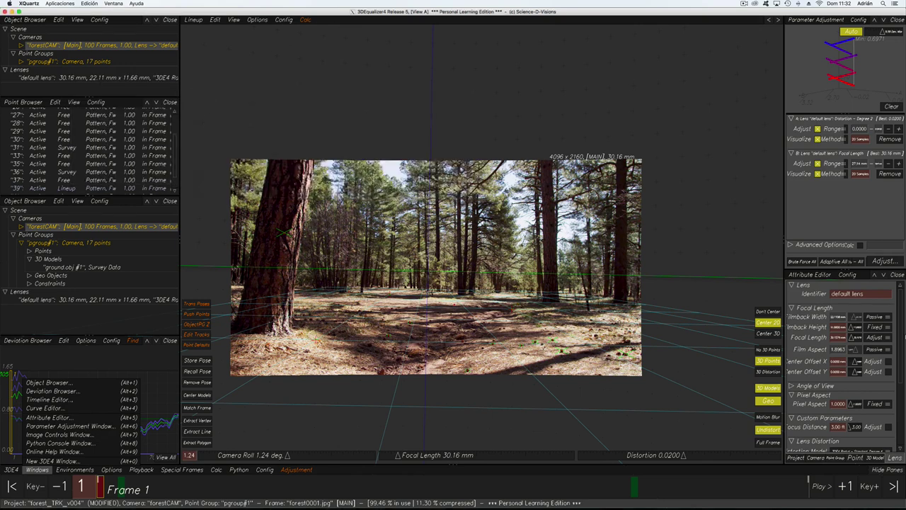
Show the camera attributes and enlarge the Attribute Editor in height and width
{"action": "left_click", "coordinate": [814, 458]}
{"action": "left_click_drag", "start_coordinate": [800, 273], "coordinate": [801, 150]}
{"action": "left_click_drag", "start_coordinate": [784, 243], "coordinate": [691, 242]}
Examine forestCAM up close in the 3D orientation view, scrubbing the timeline to check its movement
{"action": "key", "text": "F6"}
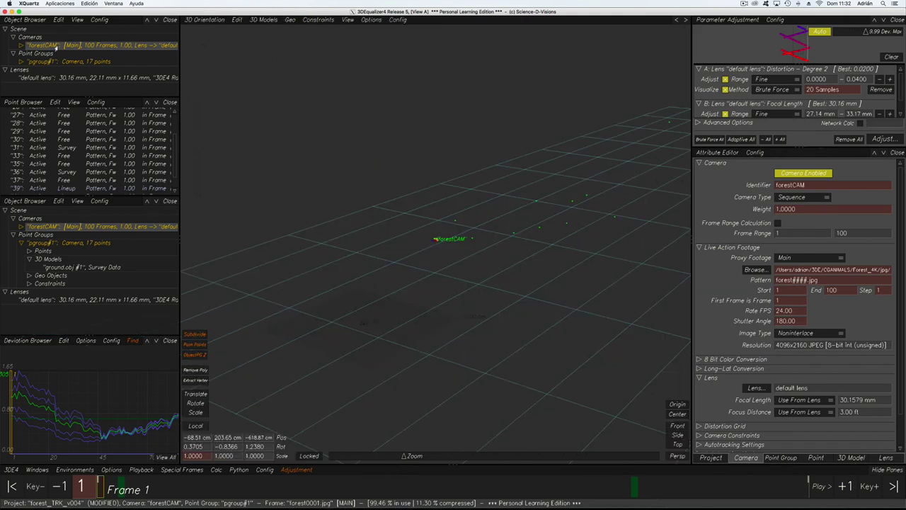
{"action": "right_click_drag", "start_coordinate": [465, 246], "coordinate": [372, 285], "text": "alt"}
{"action": "left_click_drag", "start_coordinate": [372, 286], "coordinate": [420, 284], "text": "alt"}
{"action": "mouse_move", "coordinate": [99, 487]}
{"action": "left_mouse_down"}
{"action": "mouse_move", "coordinate": [800, 496]}
{"action": "mouse_move", "coordinate": [589, 503]}
{"action": "mouse_move", "coordinate": [98, 495]}
{"action": "left_mouse_up"}
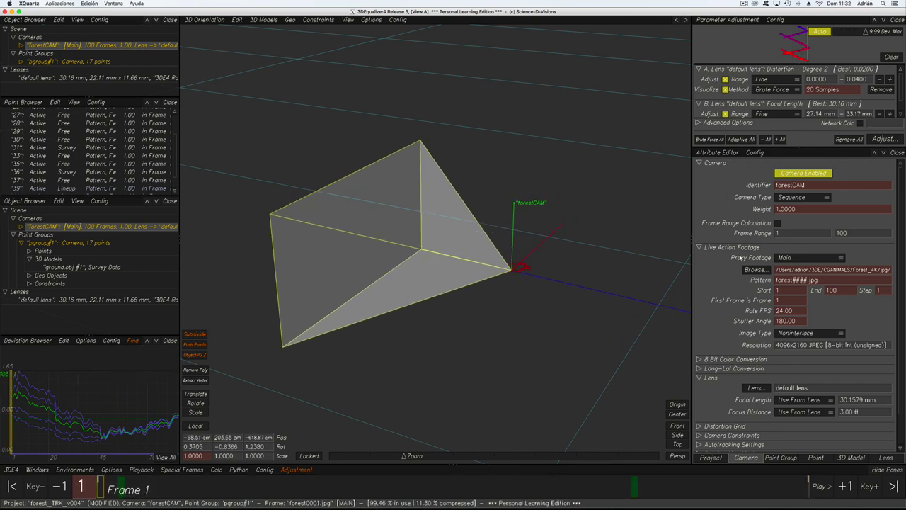
Expand the camera constraint settings and scrub the footage in the lineup view to judge the camera motion
{"action": "scroll", "coordinate": [739, 257], "scroll_direction": "down", "scroll_amount": 2}
{"action": "left_click", "coordinate": [699, 401]}
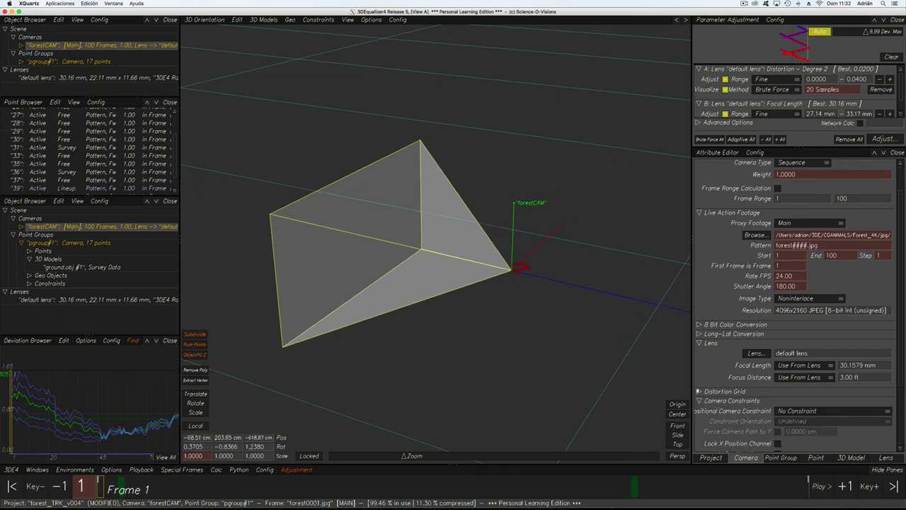
{"action": "key", "text": "F5"}
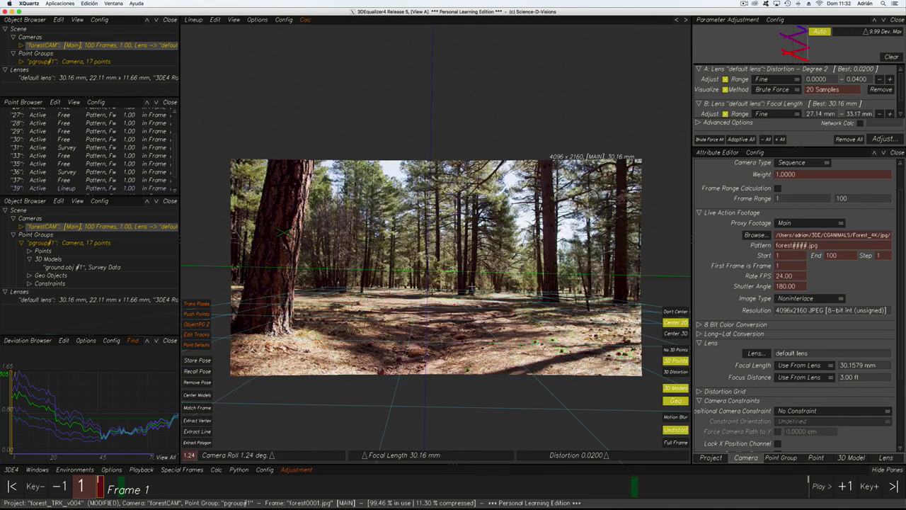
{"action": "scroll", "coordinate": [424, 349], "scroll_direction": "down", "scroll_amount": 5}
{"action": "scroll", "coordinate": [423, 349], "scroll_direction": "up", "scroll_amount": 2}
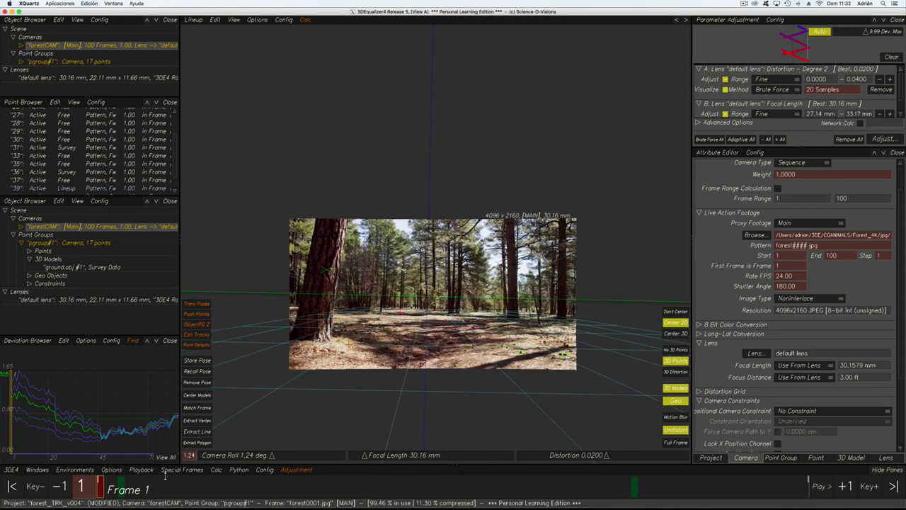
{"action": "left_click_drag", "start_coordinate": [116, 492], "coordinate": [902, 151]}
Set forestCAM's positional camera constraint to Fixed Camera Position Constraint
{"action": "scroll", "coordinate": [740, 385], "scroll_direction": "down", "scroll_amount": 2}
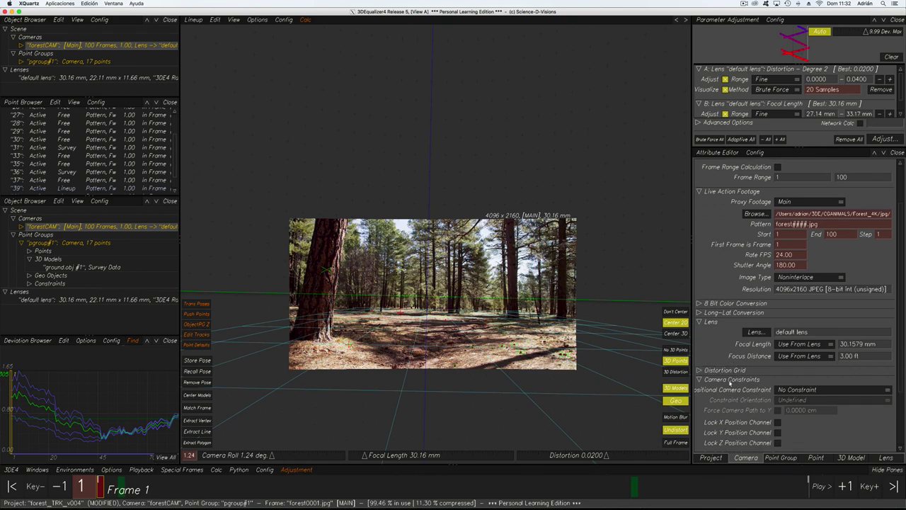
{"action": "scroll", "coordinate": [729, 383], "scroll_direction": "down", "scroll_amount": 2}
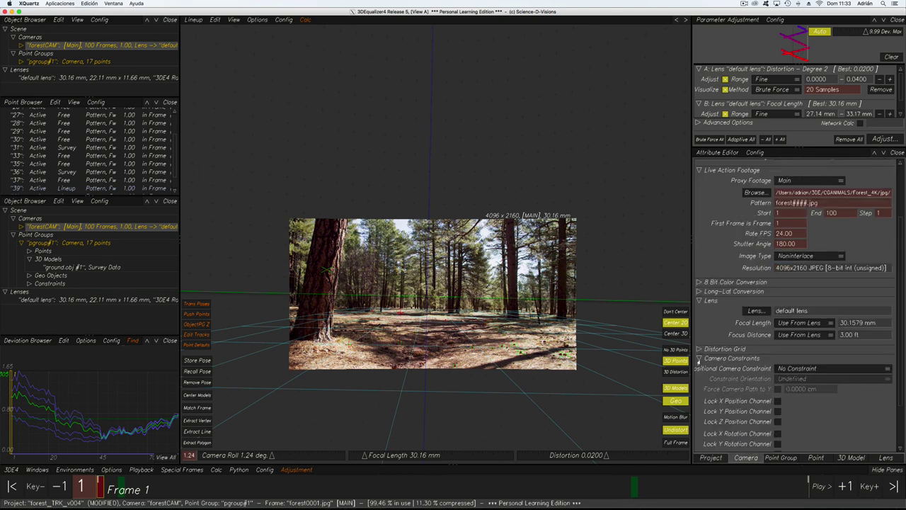
{"action": "left_click", "coordinate": [699, 358]}
{"action": "left_click", "coordinate": [699, 401]}
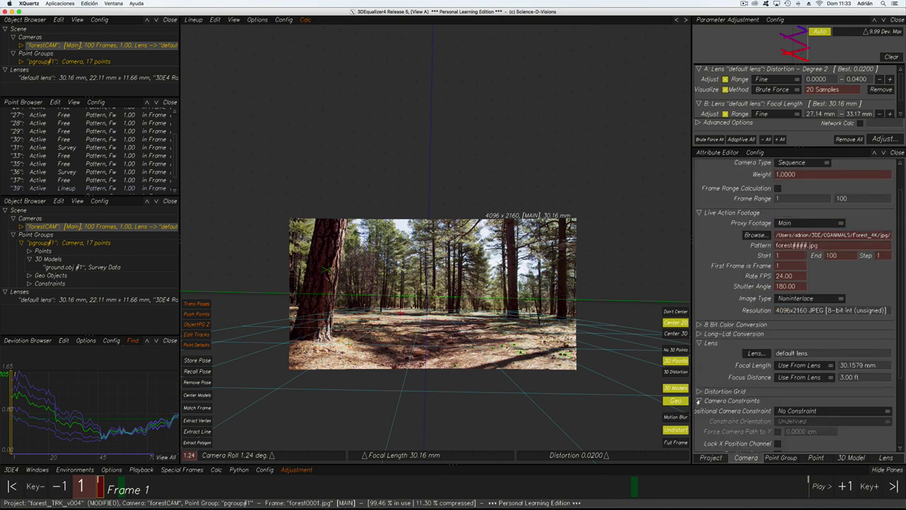
{"action": "scroll", "coordinate": [736, 375], "scroll_direction": "down", "scroll_amount": 5}
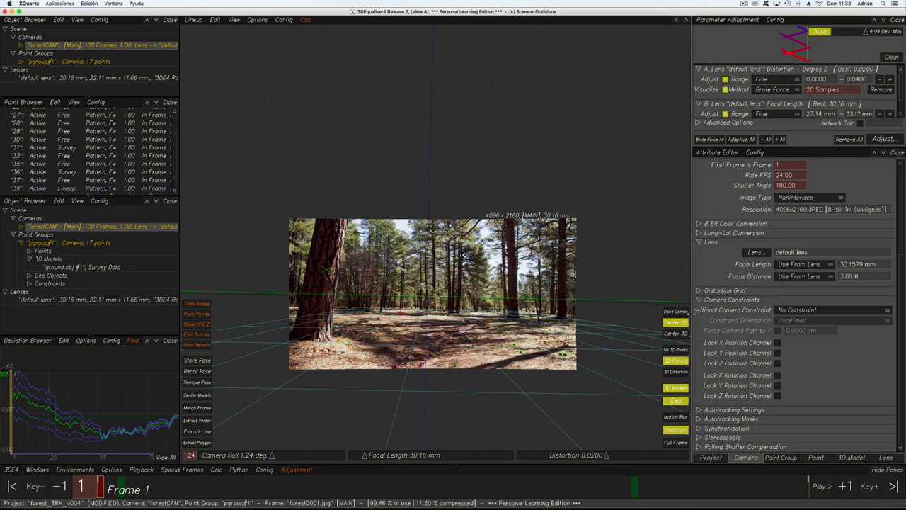
{"action": "left_click_drag", "start_coordinate": [691, 316], "coordinate": [600, 315]}
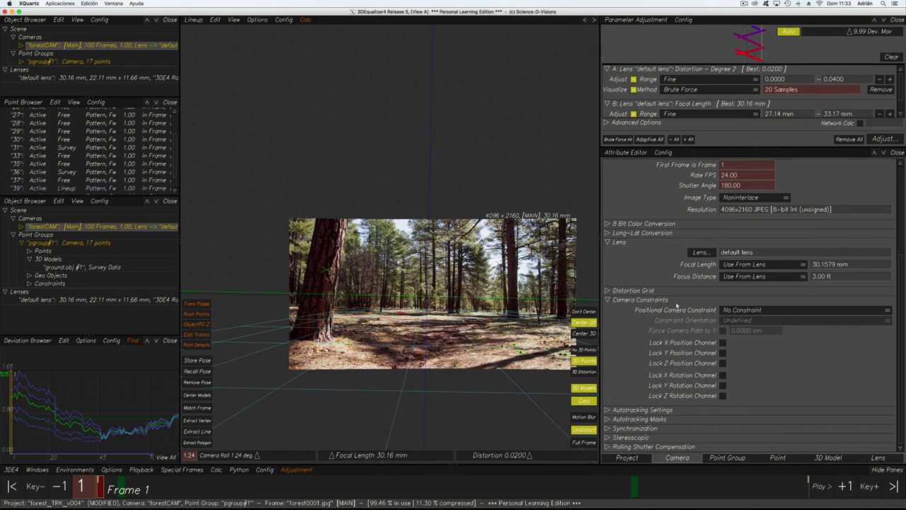
{"action": "left_click", "coordinate": [762, 310]}
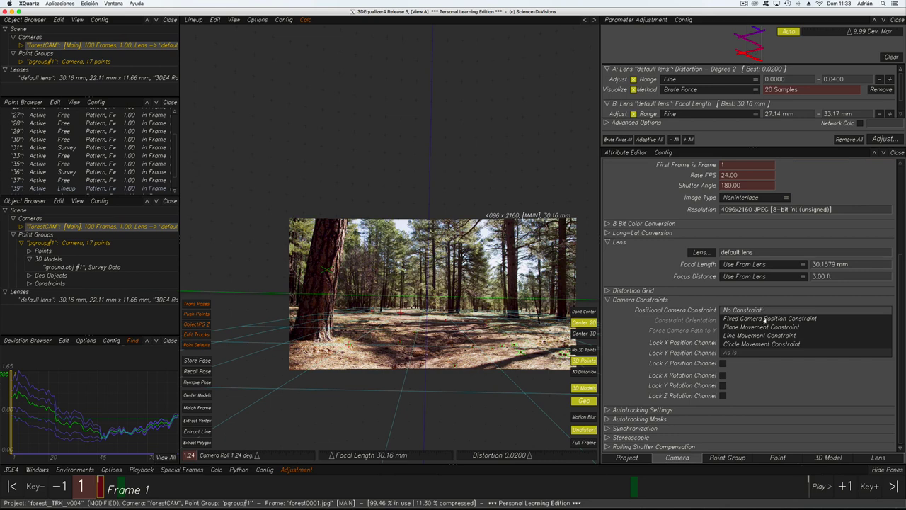
{"action": "left_click", "coordinate": [764, 319]}
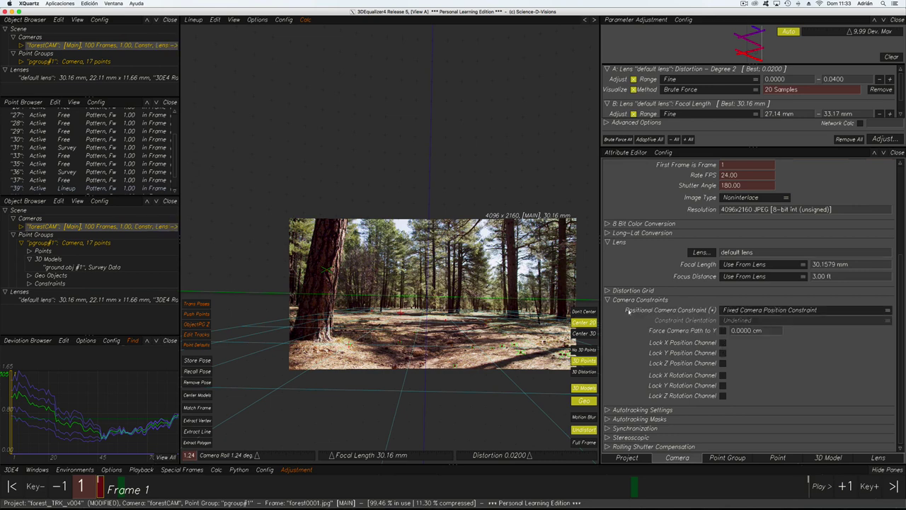
{"action": "left_click_drag", "start_coordinate": [598, 302], "coordinate": [670, 302]}
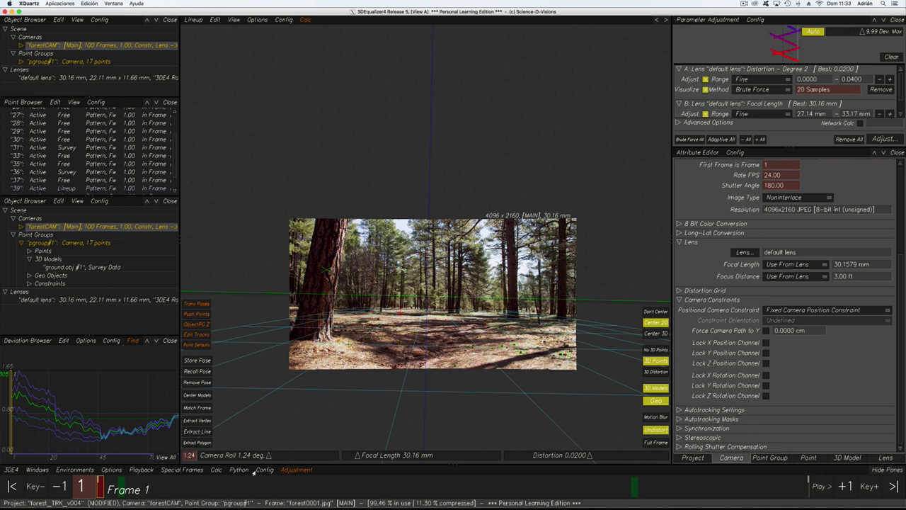
Calculate all from scratch with the fixed position constraint, accept the result, and fit all deviation curves in the graph
{"action": "left_click", "coordinate": [216, 470]}
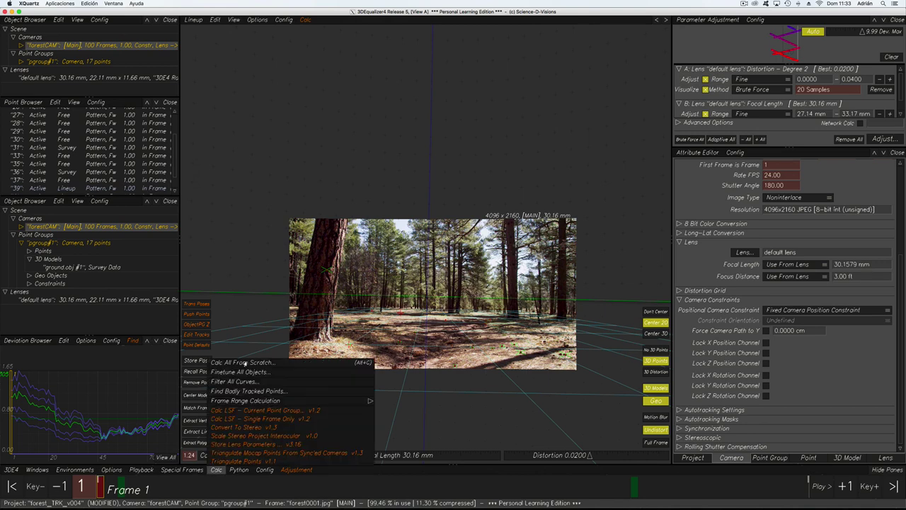
{"action": "left_click", "coordinate": [245, 363]}
{"action": "left_click_drag", "start_coordinate": [455, 249], "coordinate": [376, 199]}
{"action": "left_click_drag", "start_coordinate": [538, 299], "coordinate": [514, 272]}
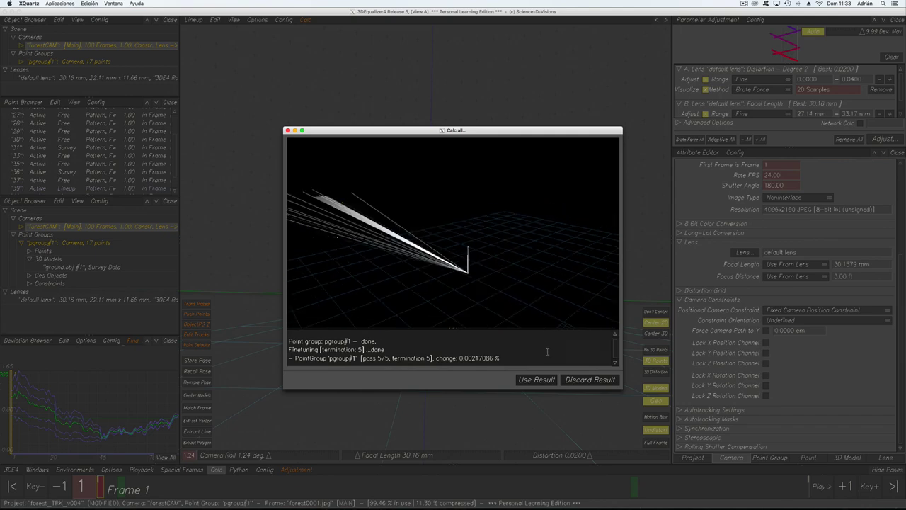
{"action": "left_click", "coordinate": [538, 380]}
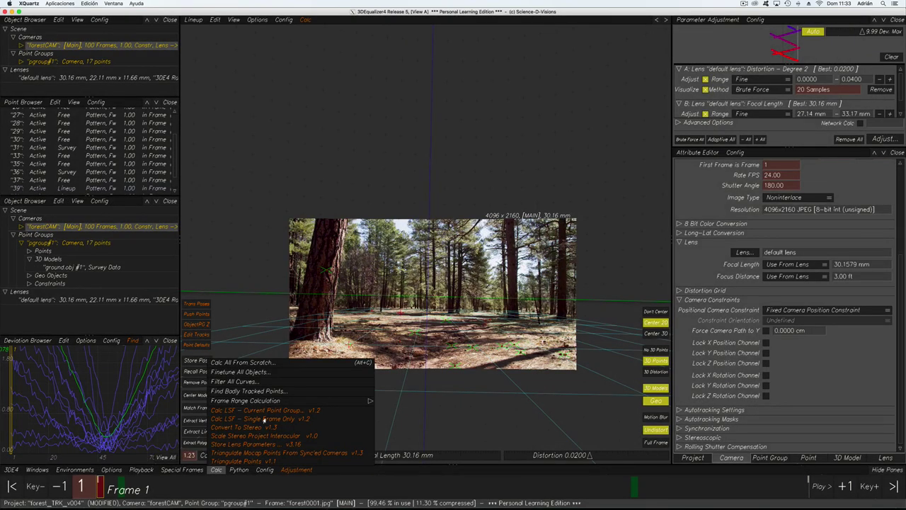
{"action": "left_click", "coordinate": [153, 428]}
{"action": "left_click", "coordinate": [168, 456]}
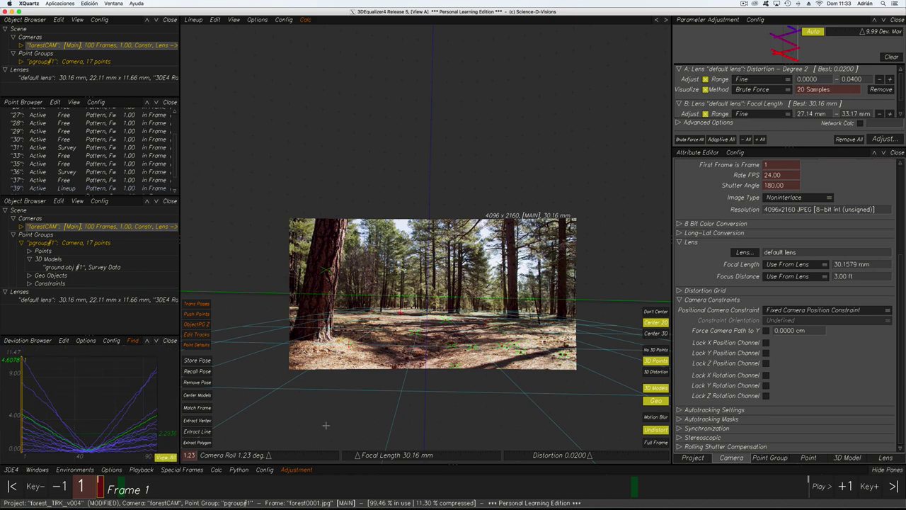
Play the sequence in the 3D orientation view to check forestCAM's position, stop playback, and return to the lineup view
{"action": "key", "text": "F6"}
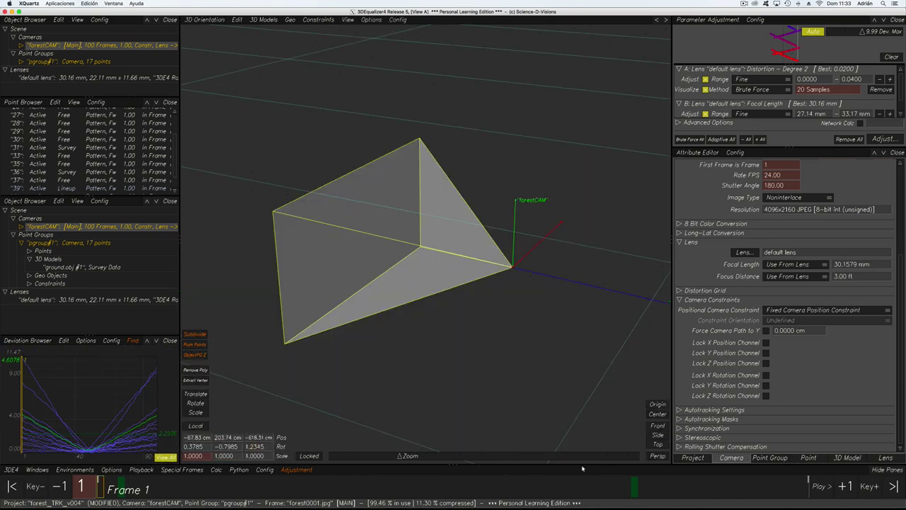
{"action": "left_click", "coordinate": [820, 485]}
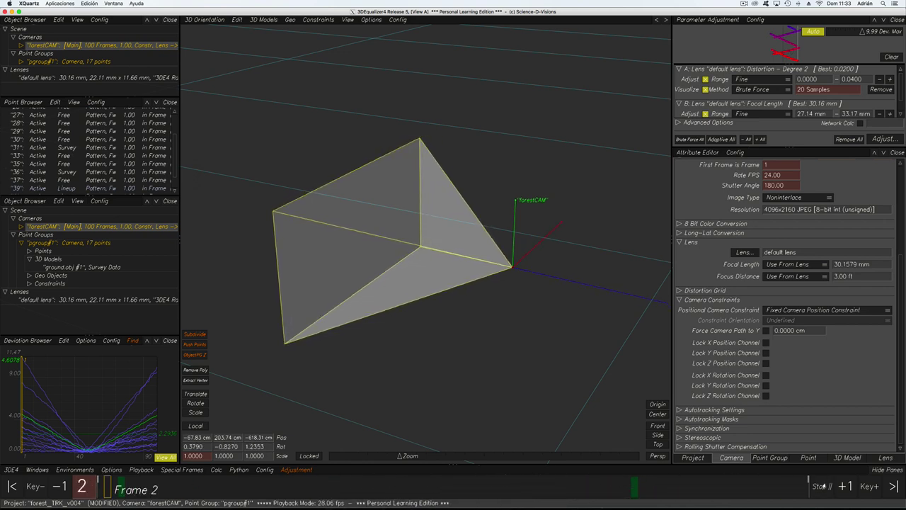
{"action": "left_click", "coordinate": [821, 486]}
{"action": "key", "text": "F2"}
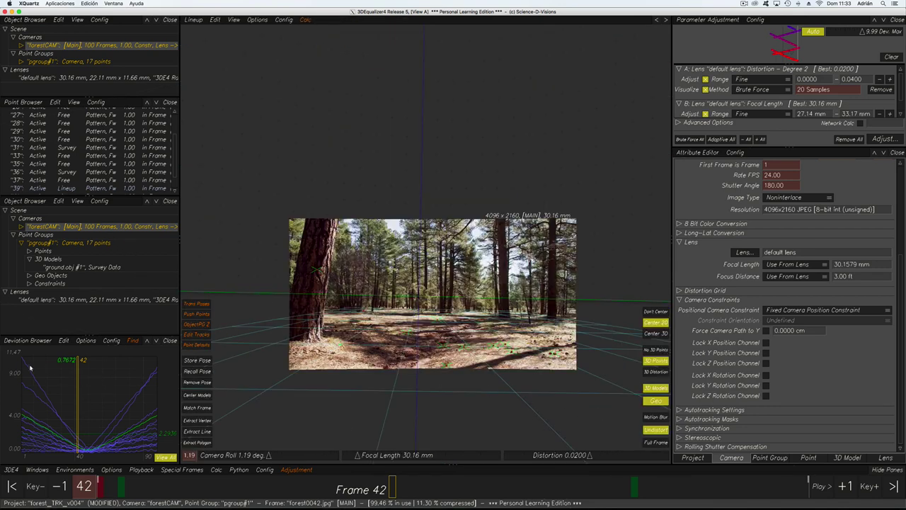
Inspect the deviation curves of survey points 36, 31, 25 and 23 one by one
{"action": "left_click", "coordinate": [64, 173]}
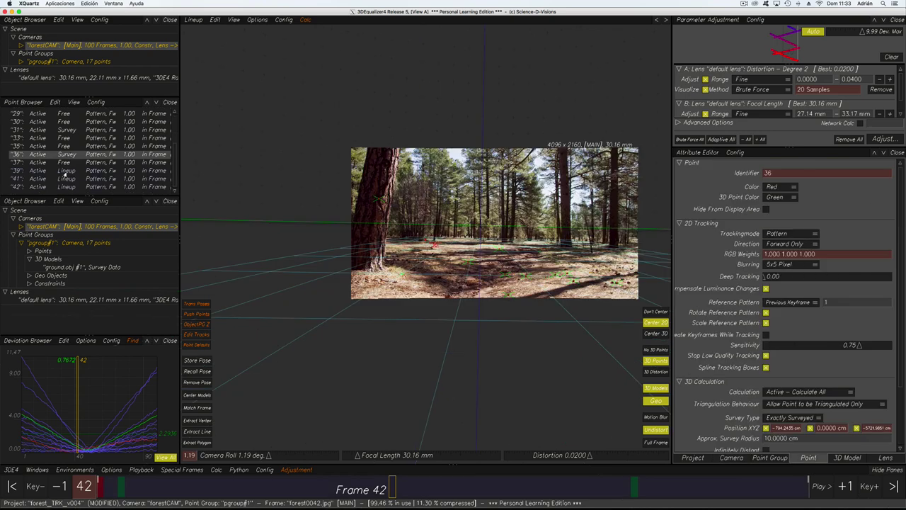
{"action": "left_click", "coordinate": [63, 130]}
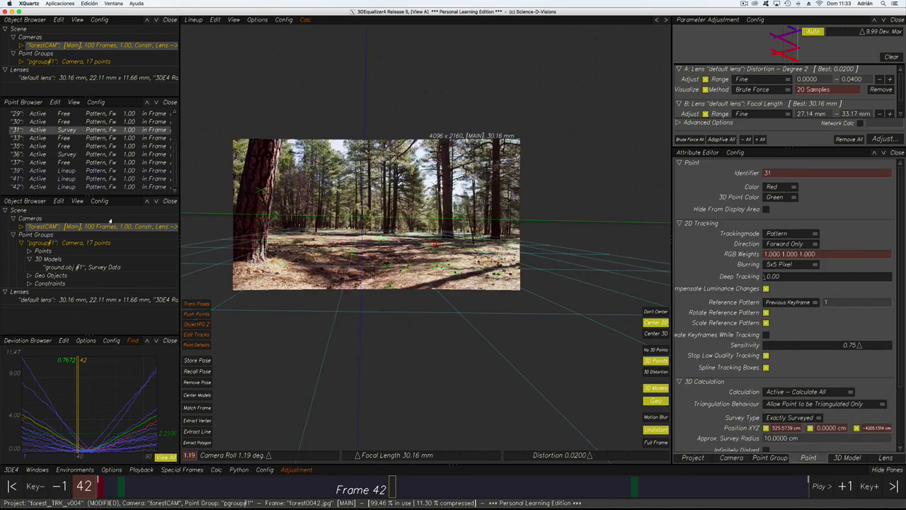
{"action": "scroll", "coordinate": [83, 162], "scroll_direction": "up", "scroll_amount": 5}
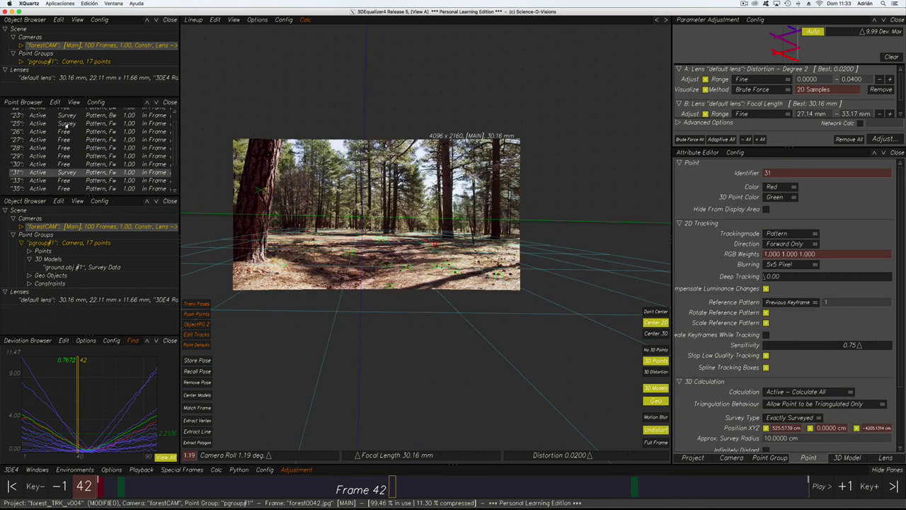
{"action": "left_click", "coordinate": [66, 124]}
{"action": "left_click", "coordinate": [68, 117]}
{"action": "scroll", "coordinate": [58, 143], "scroll_direction": "down", "scroll_amount": 5}
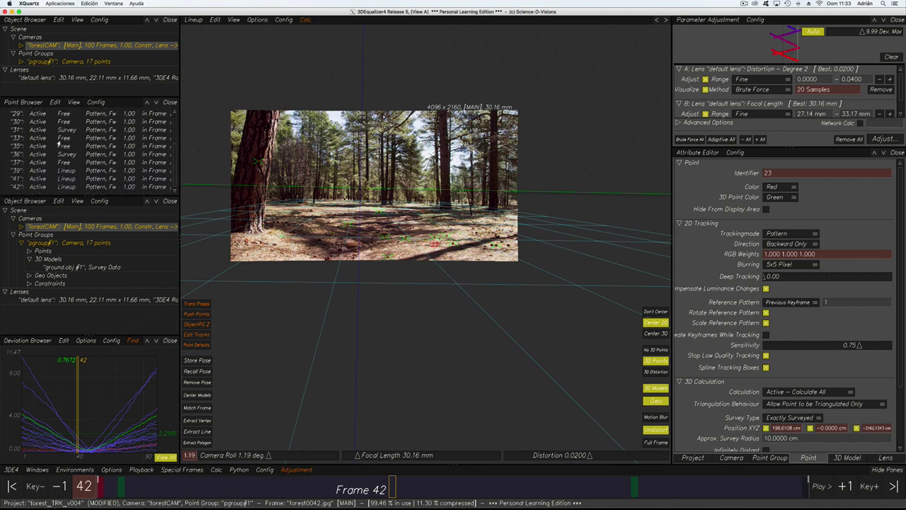
Compare the deviation curves of points 31 to 37 together, and check points 35, 33 and 31 individually
{"action": "left_click_drag", "start_coordinate": [69, 162], "coordinate": [69, 131]}
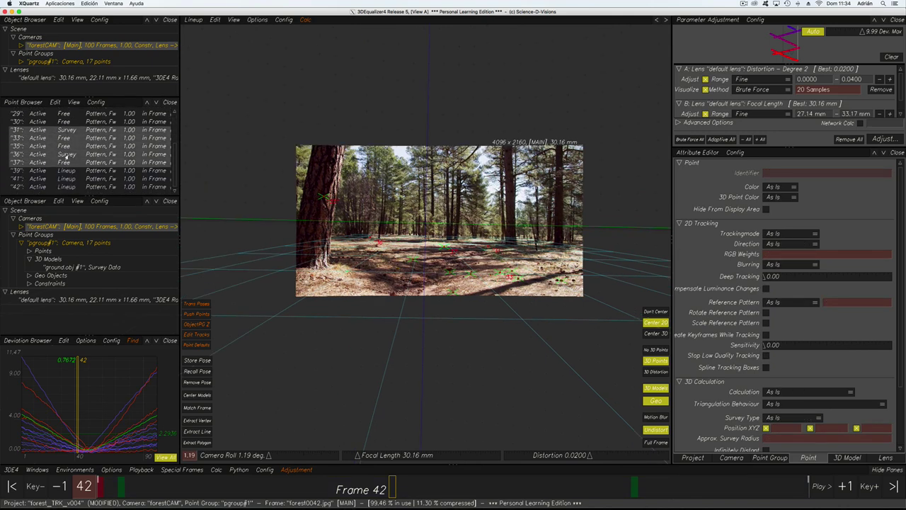
{"action": "left_click", "coordinate": [69, 146]}
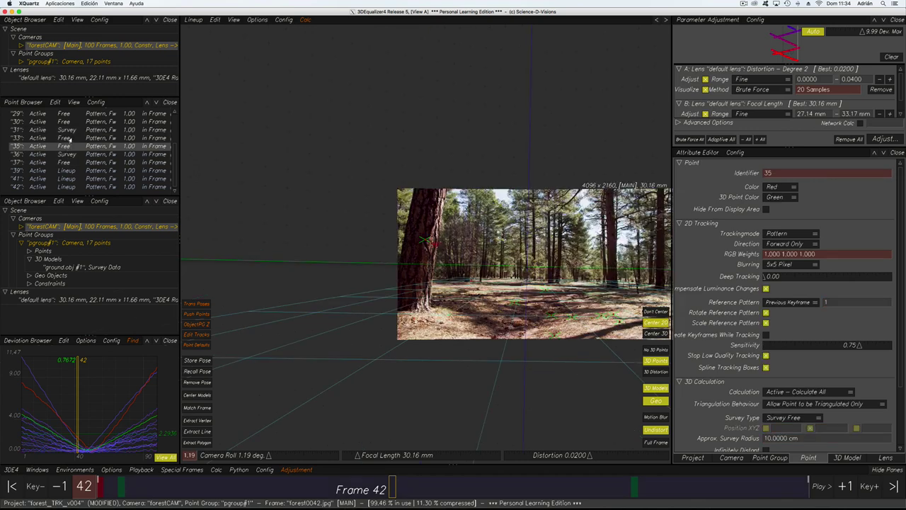
{"action": "left_click", "coordinate": [70, 138]}
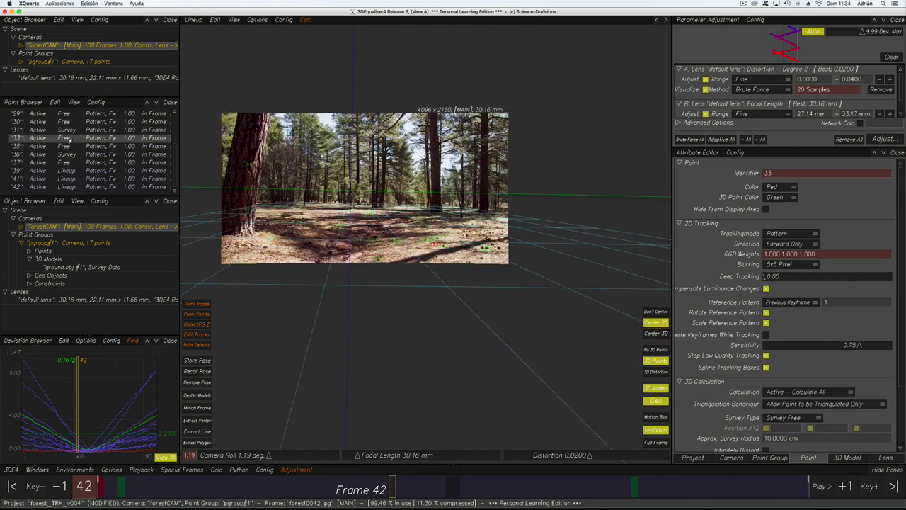
{"action": "left_click", "coordinate": [70, 131]}
Compare the deviation curves of points 25 to 29 together, and go through each of them individually
{"action": "scroll", "coordinate": [73, 133], "scroll_direction": "up", "scroll_amount": 5}
{"action": "left_click_drag", "start_coordinate": [66, 169], "coordinate": [62, 137]}
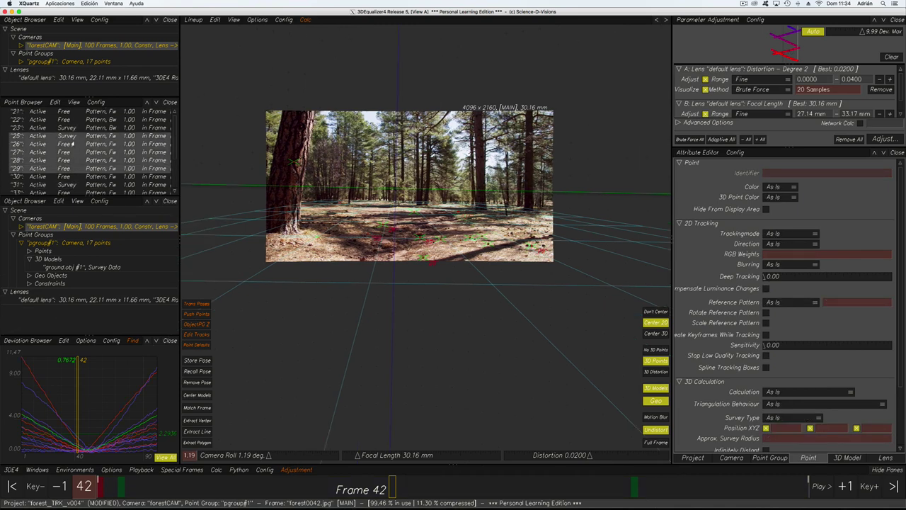
{"action": "left_click", "coordinate": [70, 143]}
{"action": "left_click", "coordinate": [73, 136]}
{"action": "left_click", "coordinate": [72, 144]}
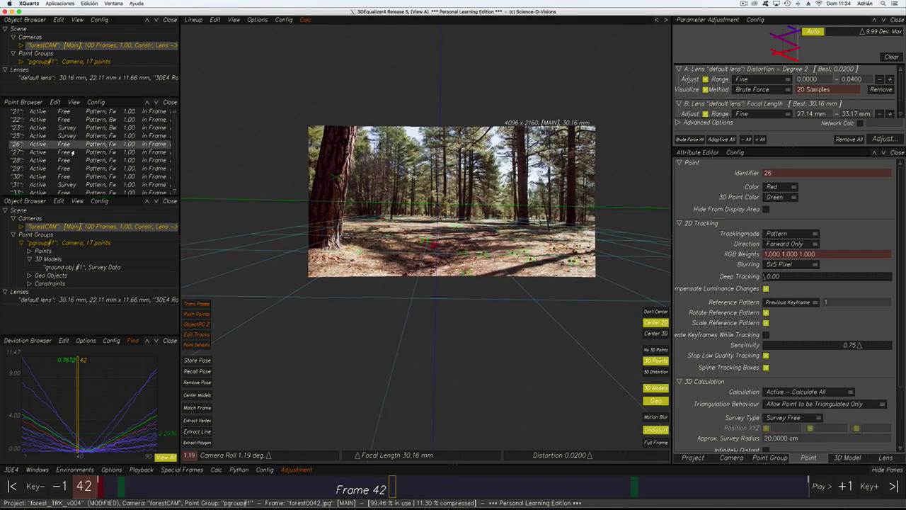
{"action": "left_click", "coordinate": [72, 152]}
{"action": "left_click", "coordinate": [72, 160]}
{"action": "left_click", "coordinate": [72, 168]}
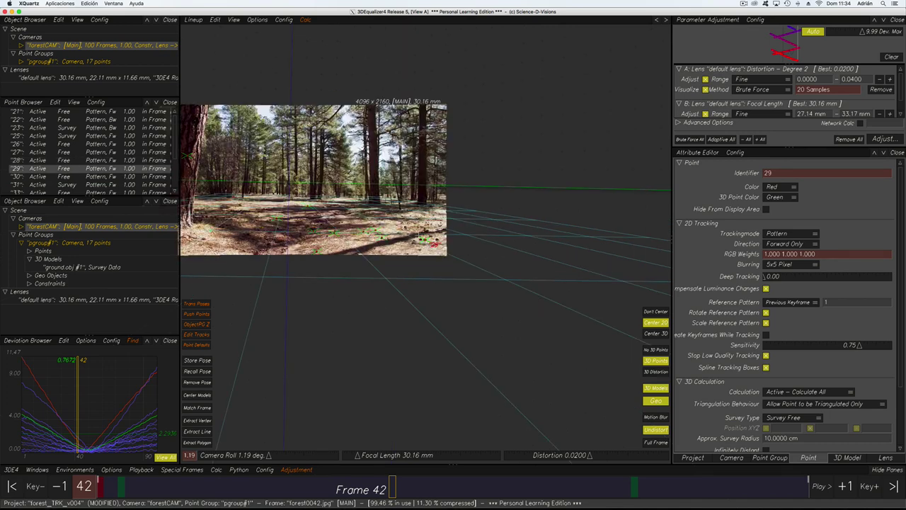
Examine point 29 up close at frame 1 and switch the lineup display from Undistort to 3D Distortion
{"action": "key", "text": "c"}
{"action": "scroll", "coordinate": [425, 237], "scroll_direction": "up", "scroll_amount": 5}
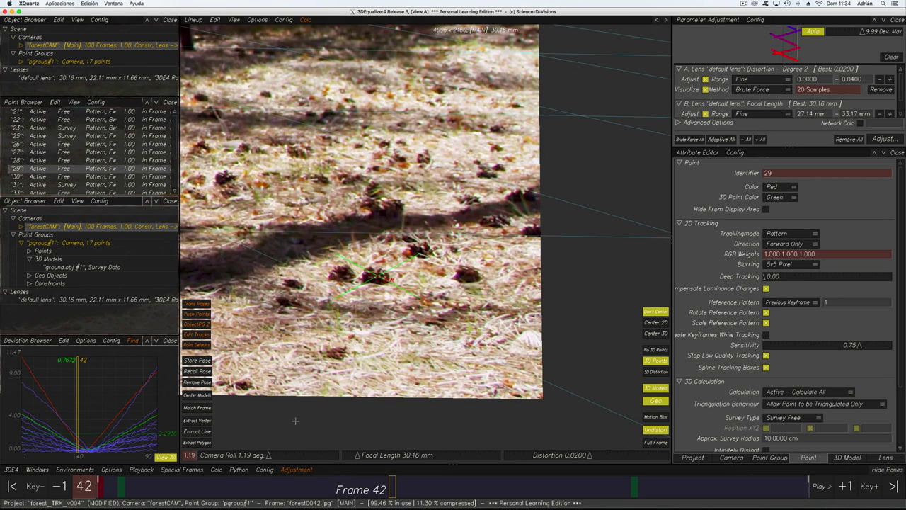
{"action": "left_click_drag", "start_coordinate": [388, 489], "coordinate": [201, 458]}
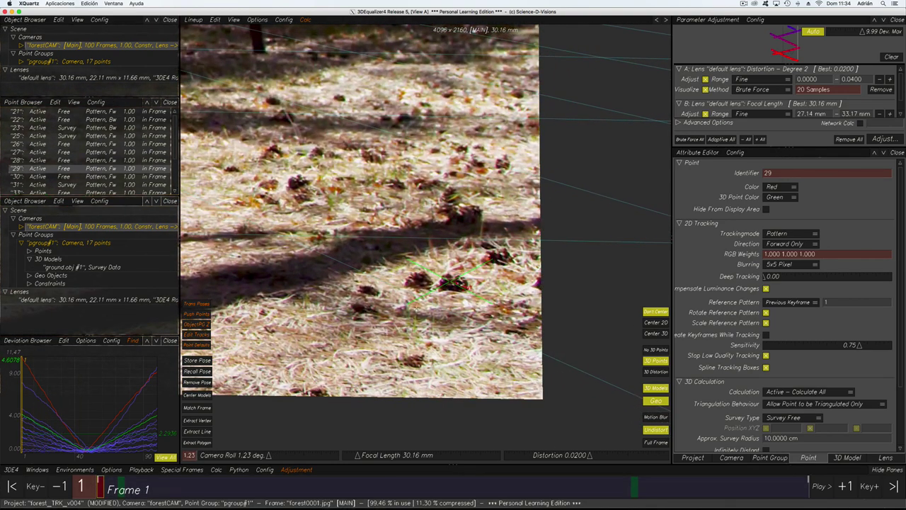
{"action": "middle_click_drag", "start_coordinate": [463, 283], "coordinate": [490, 275]}
{"action": "left_click", "coordinate": [660, 430]}
{"action": "left_click", "coordinate": [659, 429]}
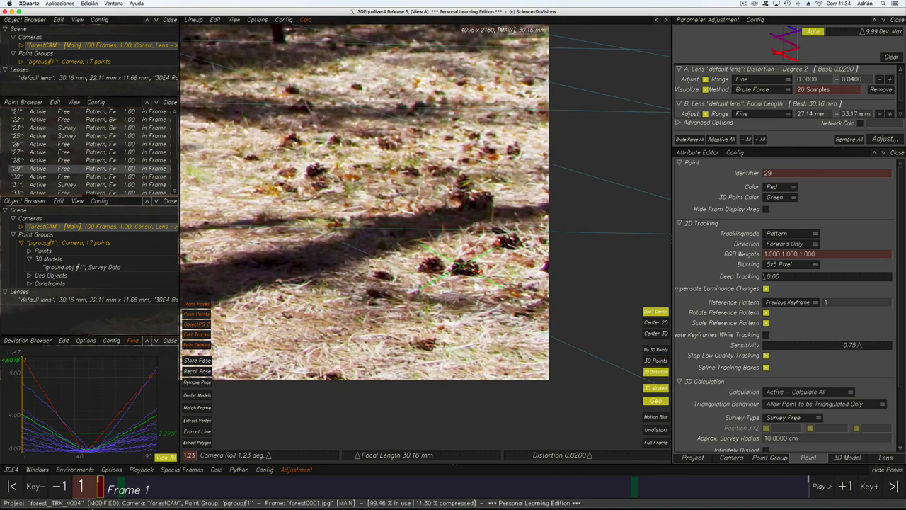
{"action": "left_click_drag", "start_coordinate": [110, 489], "coordinate": [85, 486]}
{"action": "scroll", "coordinate": [301, 276], "scroll_direction": "down", "scroll_amount": 10}
{"action": "scroll", "coordinate": [282, 243], "scroll_direction": "up", "scroll_amount": 4}
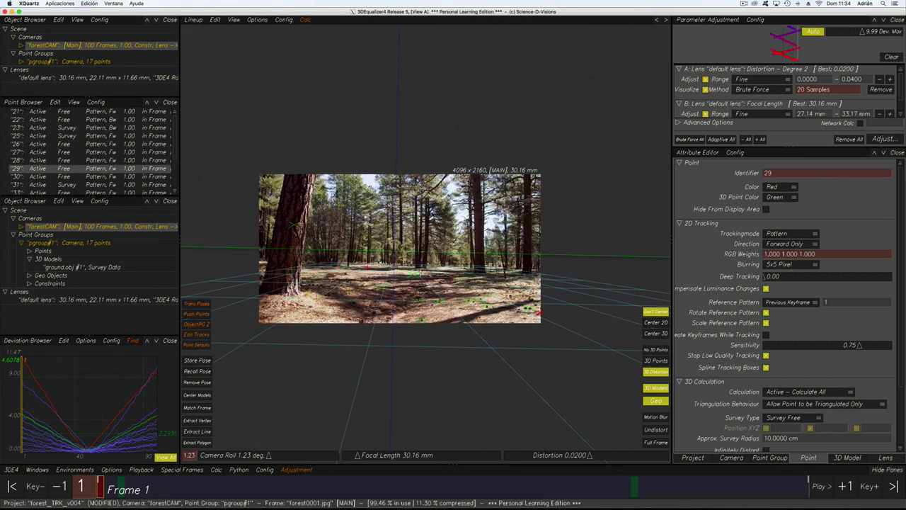
{"action": "left_click", "coordinate": [215, 20]}
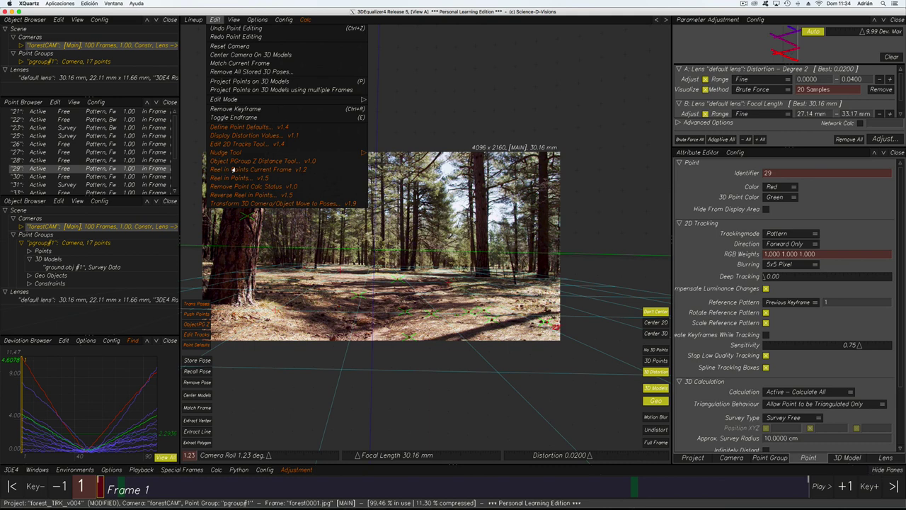
{"action": "left_click", "coordinate": [218, 22]}
{"action": "left_click", "coordinate": [218, 21]}
{"action": "left_click", "coordinate": [215, 19]}
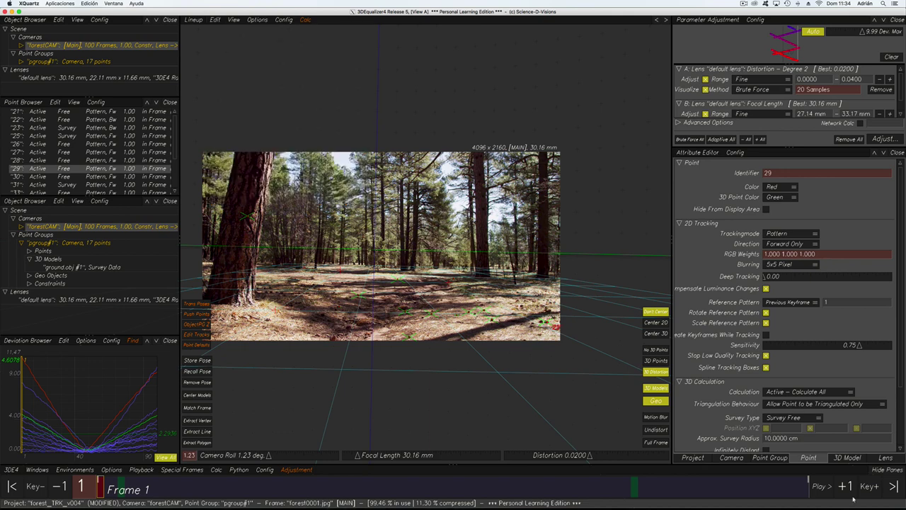
Exclude point 29 from the solve by setting its calculation to Off – Don't Calculate
{"action": "scroll", "coordinate": [538, 331], "scroll_direction": "up", "scroll_amount": 2}
{"action": "scroll", "coordinate": [544, 326], "scroll_direction": "up", "scroll_amount": 5}
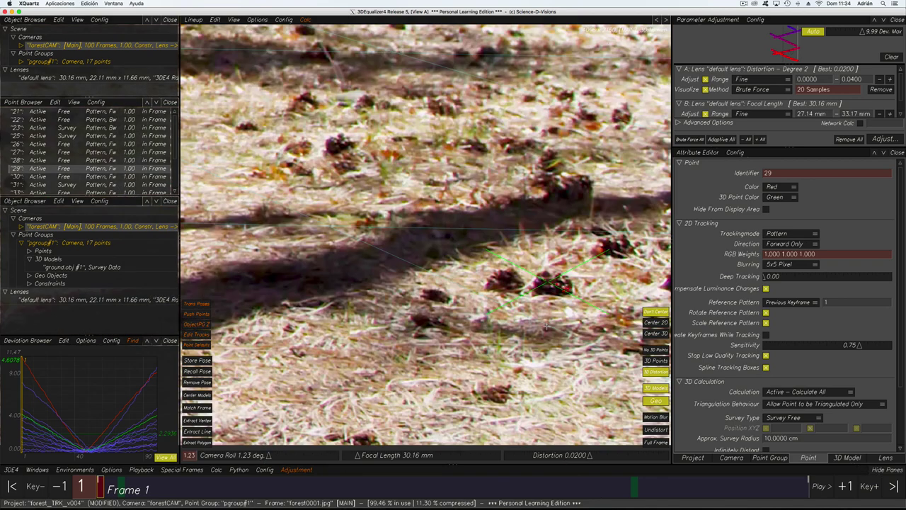
{"action": "scroll", "coordinate": [545, 325], "scroll_direction": "down", "scroll_amount": 5}
{"action": "scroll", "coordinate": [531, 310], "scroll_direction": "down", "scroll_amount": 2}
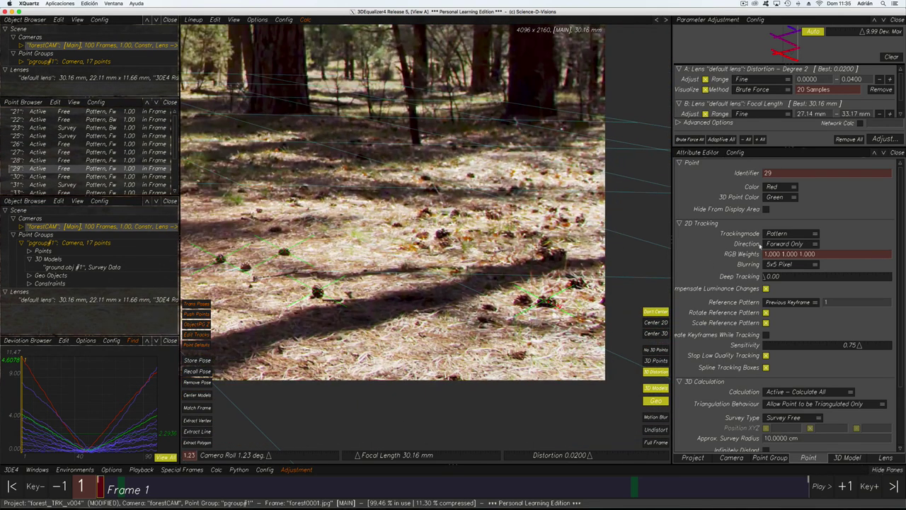
{"action": "scroll", "coordinate": [755, 94], "scroll_direction": "down", "scroll_amount": 1}
{"action": "scroll", "coordinate": [771, 205], "scroll_direction": "down", "scroll_amount": 3}
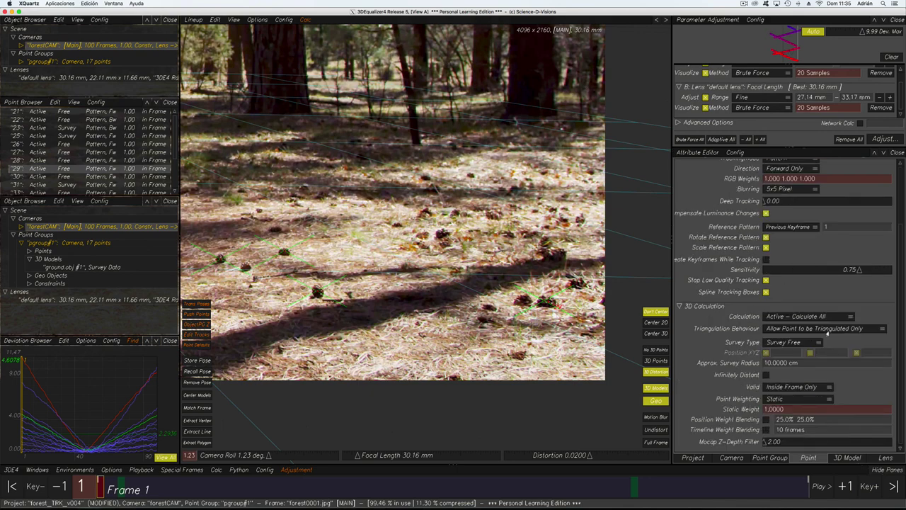
{"action": "left_click", "coordinate": [793, 342]}
{"action": "left_click", "coordinate": [796, 344]}
{"action": "left_click", "coordinate": [796, 316]}
{"action": "left_click", "coordinate": [786, 299]}
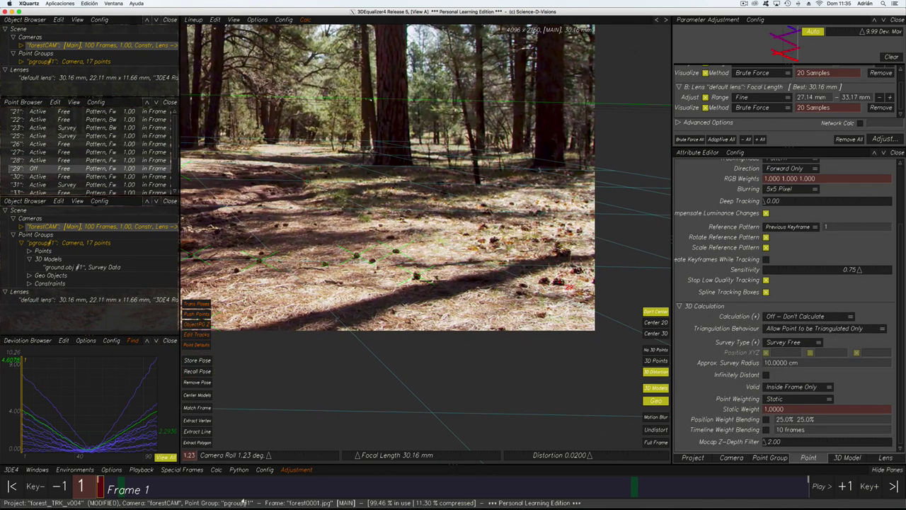
Recalculate the camera from scratch without point 29 and use the result
{"action": "left_click", "coordinate": [216, 469]}
{"action": "left_click", "coordinate": [236, 366]}
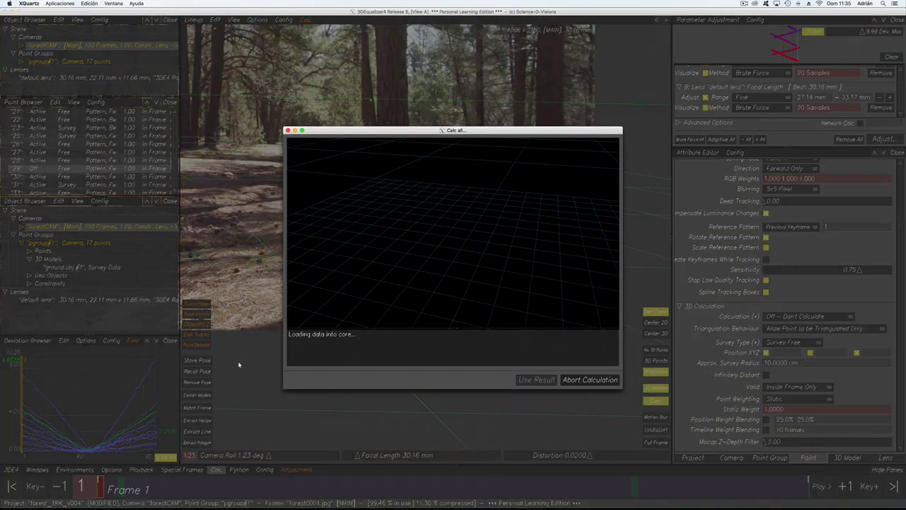
{"action": "left_click", "coordinate": [536, 379]}
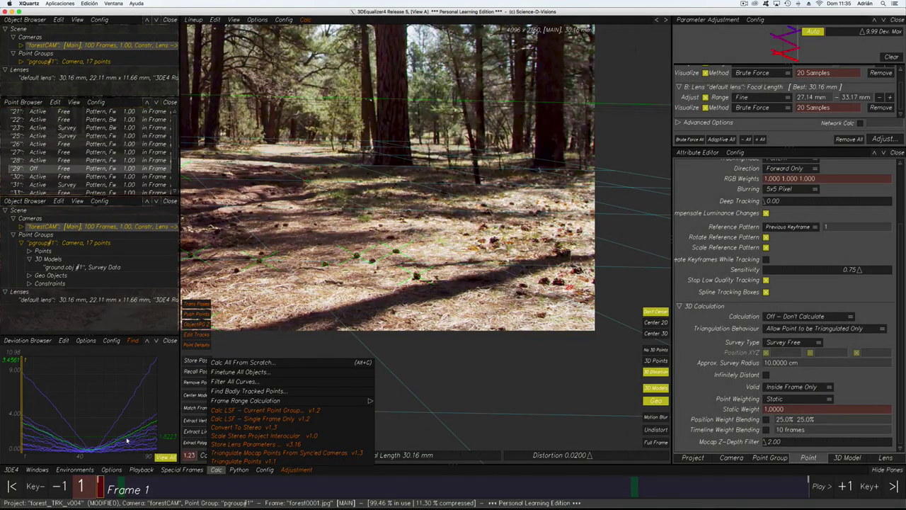
Inspect the deviation curves of points 30, 36 and 37, and of points 29 to 37 together
{"action": "scroll", "coordinate": [73, 185], "scroll_direction": "down", "scroll_amount": 3}
{"action": "left_click", "coordinate": [69, 182]}
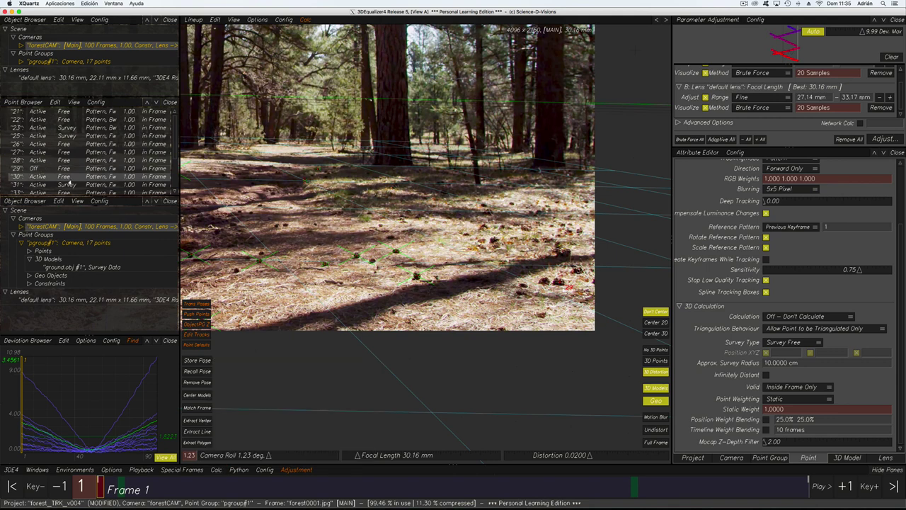
{"action": "scroll", "coordinate": [68, 184], "scroll_direction": "down", "scroll_amount": 3}
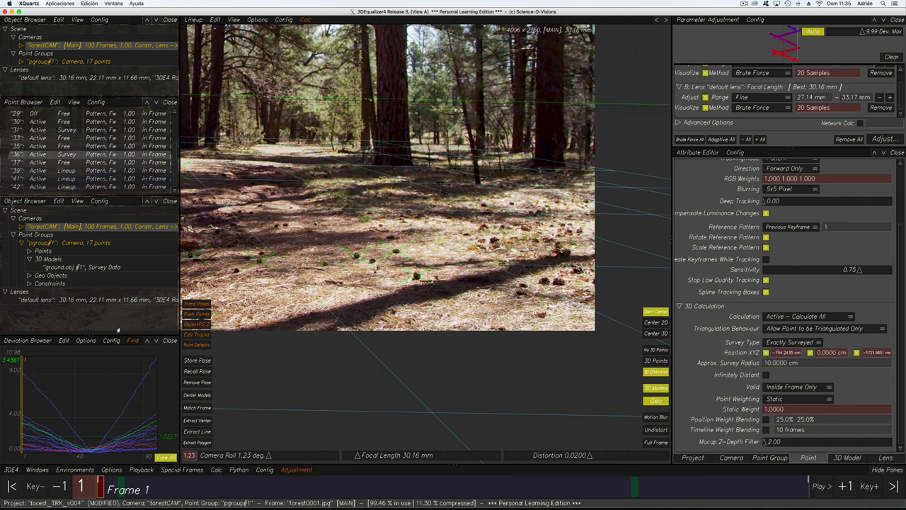
{"action": "left_click", "coordinate": [62, 163]}
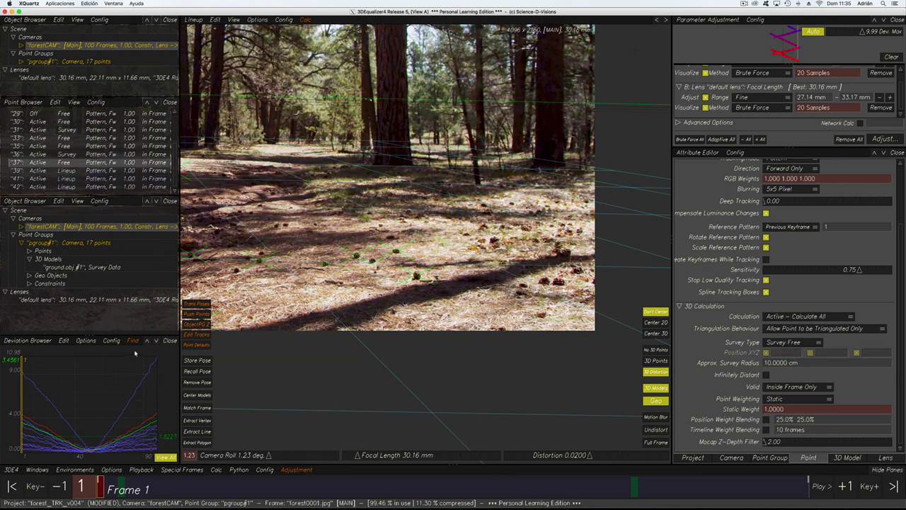
{"action": "left_click_drag", "start_coordinate": [90, 162], "coordinate": [78, 114]}
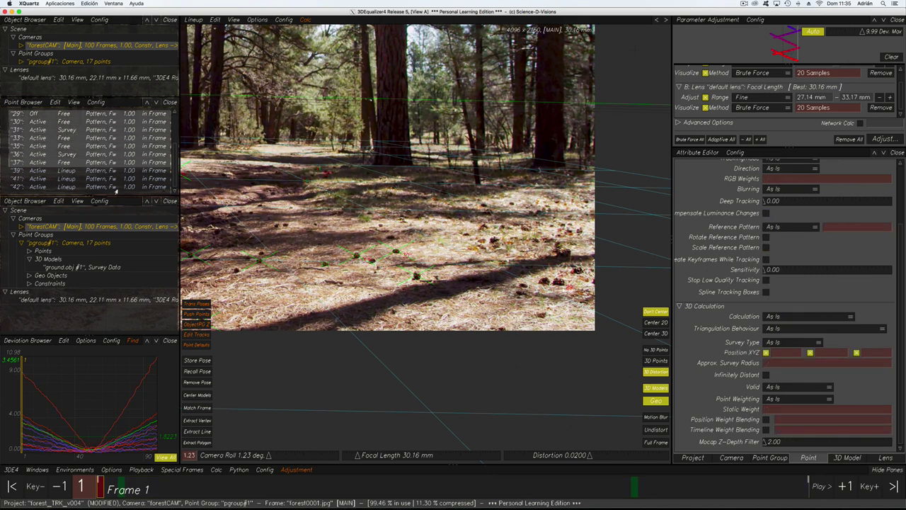
Set point 35's calculation to Off – Don't Calculate, and recalculate the camera from scratch, using the result
{"action": "left_click", "coordinate": [68, 145]}
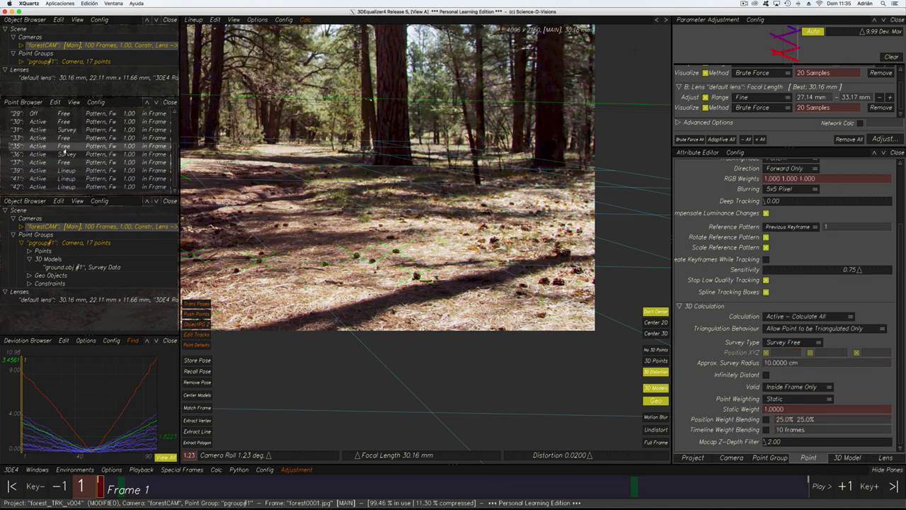
{"action": "left_click", "coordinate": [791, 316]}
{"action": "left_click", "coordinate": [794, 297]}
{"action": "left_click", "coordinate": [216, 469]}
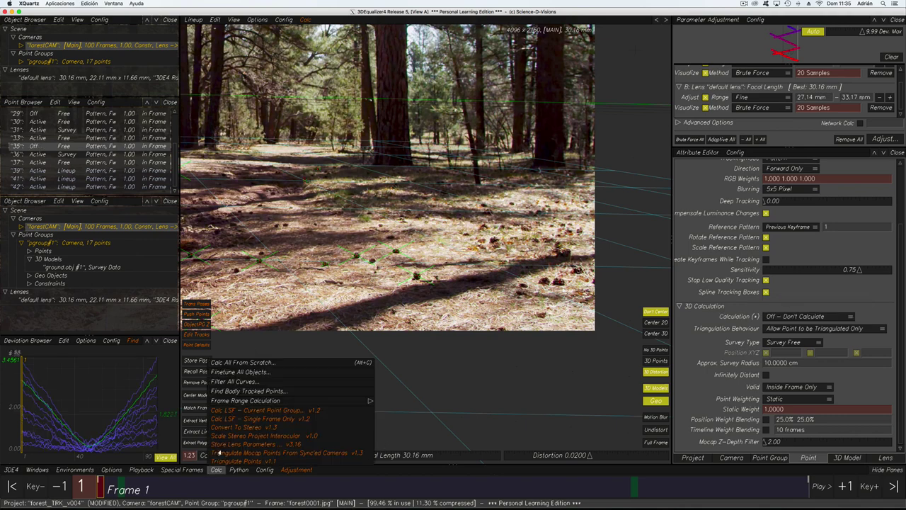
{"action": "left_click", "coordinate": [241, 362]}
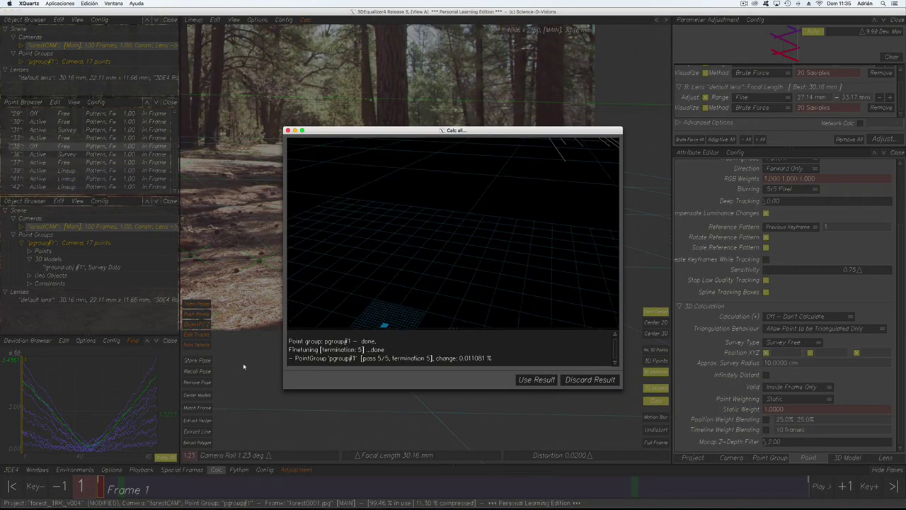
{"action": "left_click", "coordinate": [536, 380]}
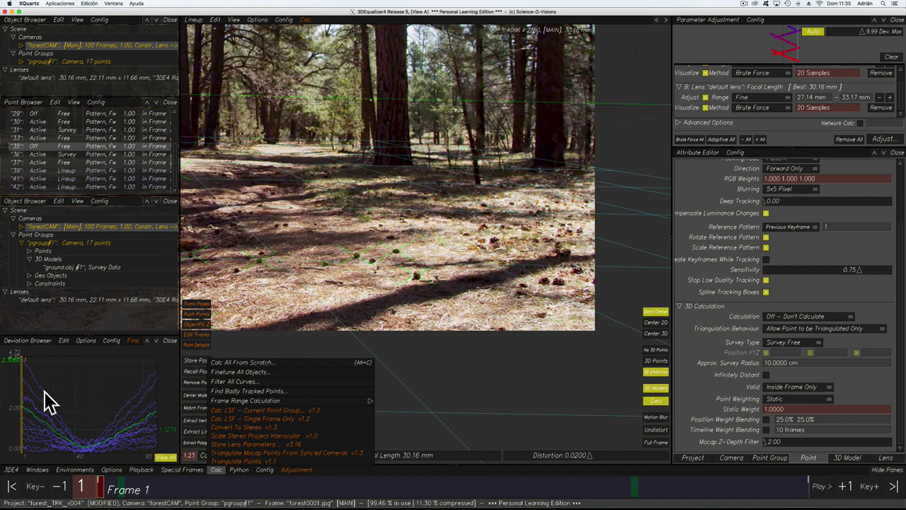
Frame the whole image in the lineup view, play the sequence to check the new solve, and stop playback
{"action": "scroll", "coordinate": [411, 254], "scroll_direction": "down", "scroll_amount": 5}
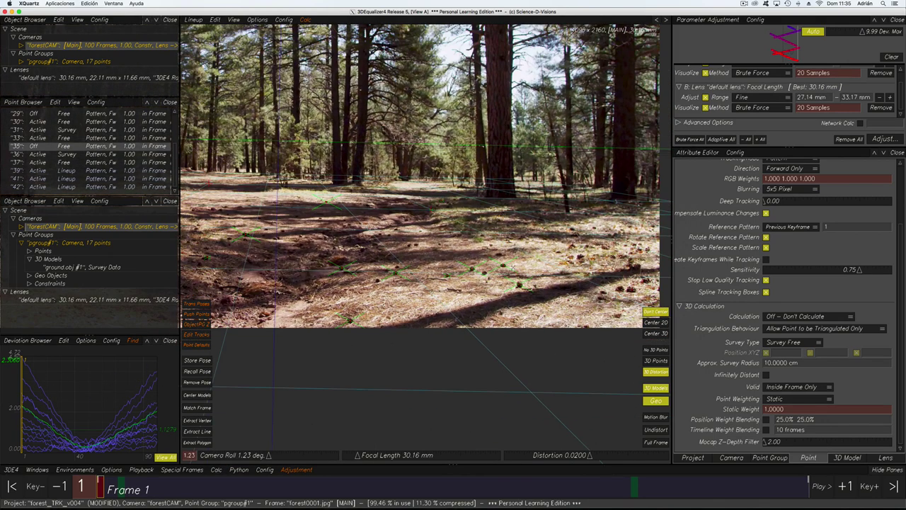
{"action": "middle_click_drag", "start_coordinate": [405, 259], "coordinate": [441, 247]}
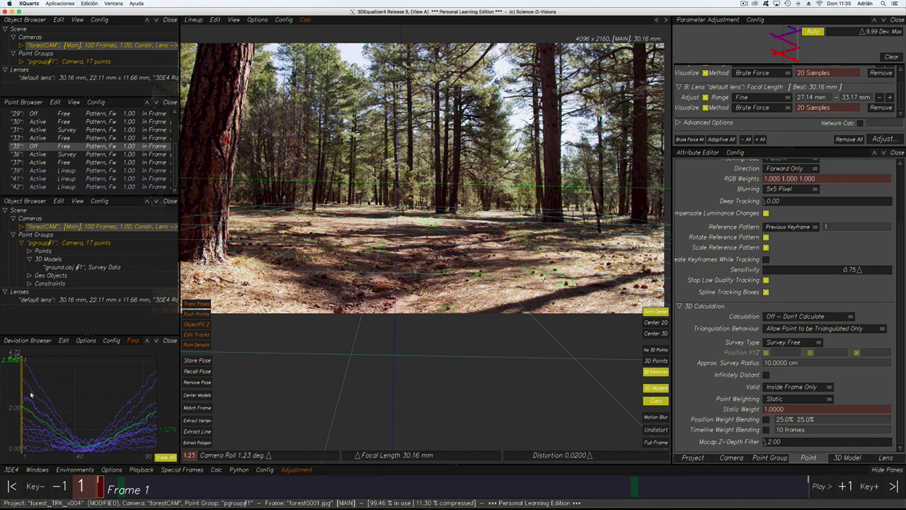
{"action": "middle_click_drag", "start_coordinate": [489, 233], "coordinate": [505, 235]}
{"action": "scroll", "coordinate": [482, 237], "scroll_direction": "down", "scroll_amount": 2}
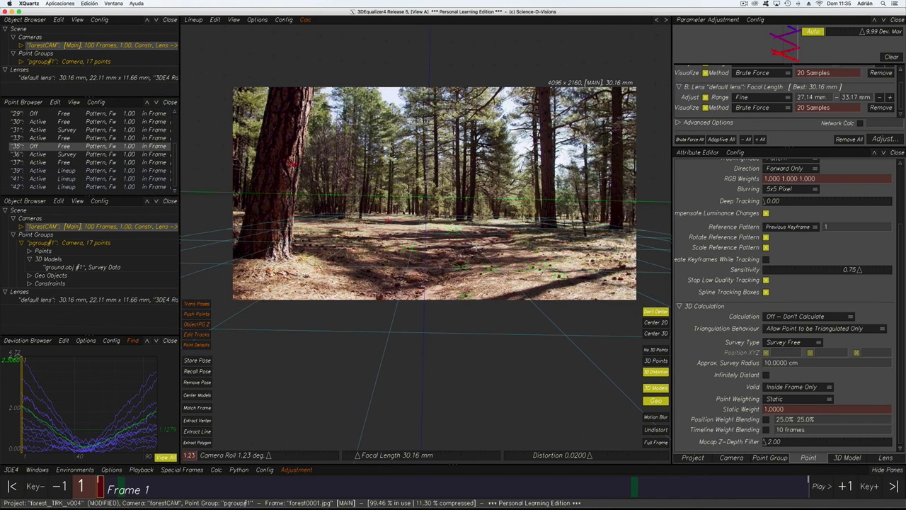
{"action": "middle_click_drag", "start_coordinate": [383, 240], "coordinate": [486, 240]}
{"action": "left_click", "coordinate": [819, 486]}
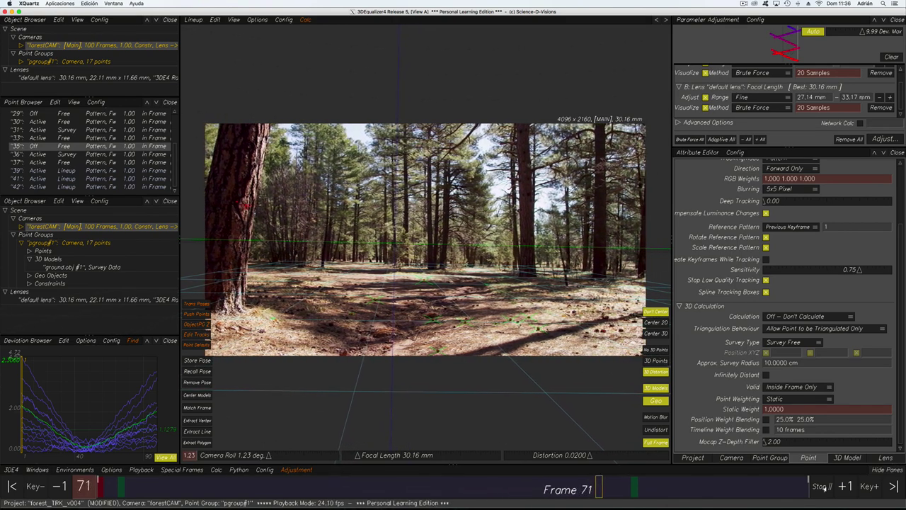
{"action": "left_click", "coordinate": [823, 486]}
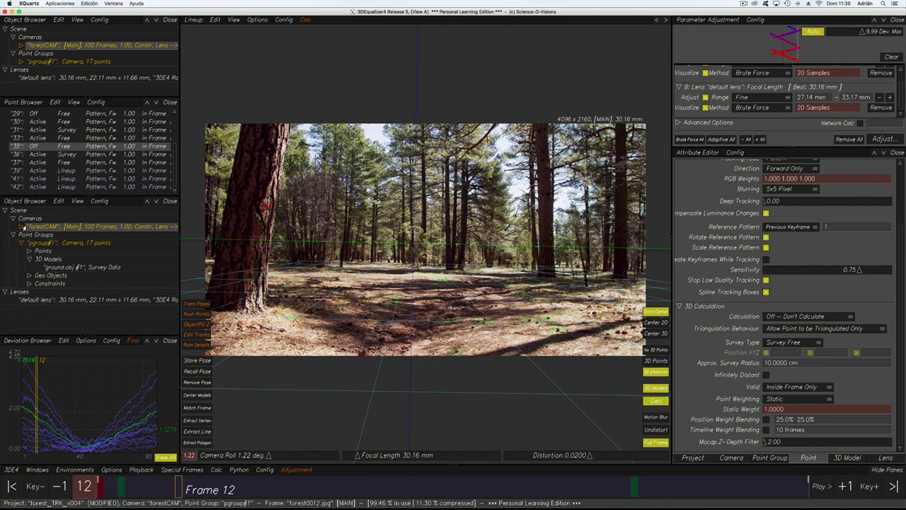
Examine the tracked points near and far at frame 12, and play on to frame 31
{"action": "scroll", "coordinate": [431, 293], "scroll_direction": "up", "scroll_amount": 3}
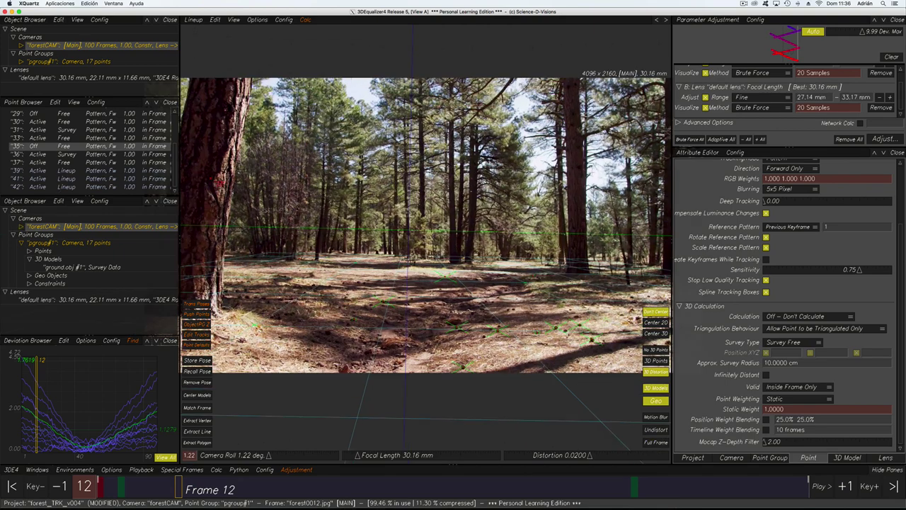
{"action": "scroll", "coordinate": [555, 297], "scroll_direction": "up", "scroll_amount": 4}
{"action": "scroll", "coordinate": [555, 301], "scroll_direction": "down", "scroll_amount": 12}
{"action": "scroll", "coordinate": [555, 300], "scroll_direction": "up", "scroll_amount": 6}
{"action": "scroll", "coordinate": [540, 297], "scroll_direction": "up", "scroll_amount": 3}
{"action": "key", "text": "space"}
{"action": "key", "text": "space"}
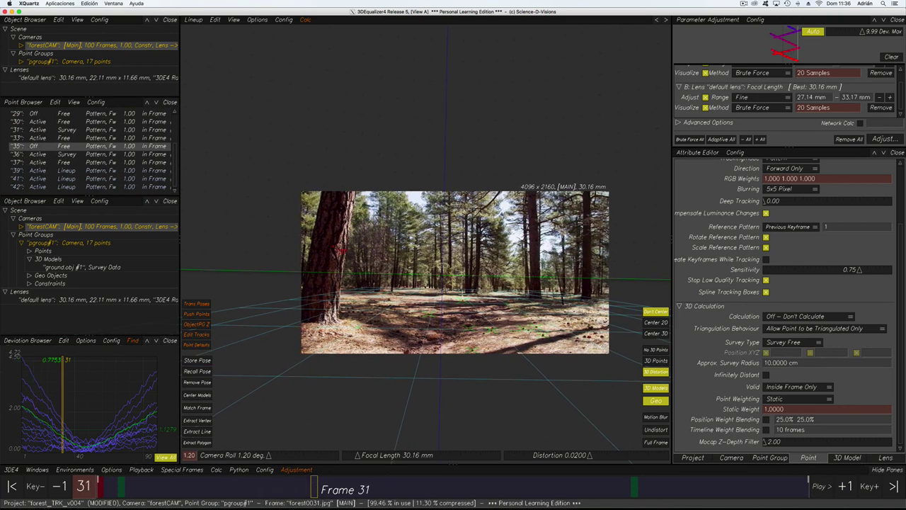
Review the project export formats for other applications and the additional file export options
{"action": "left_click", "coordinate": [11, 469]}
{"action": "mouse_move", "coordinate": [53, 425]}
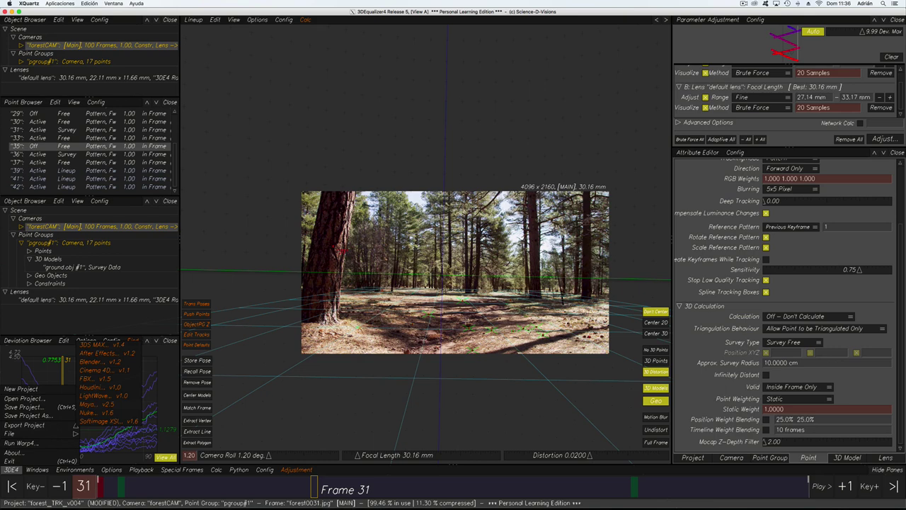
{"action": "left_click", "coordinate": [490, 312]}
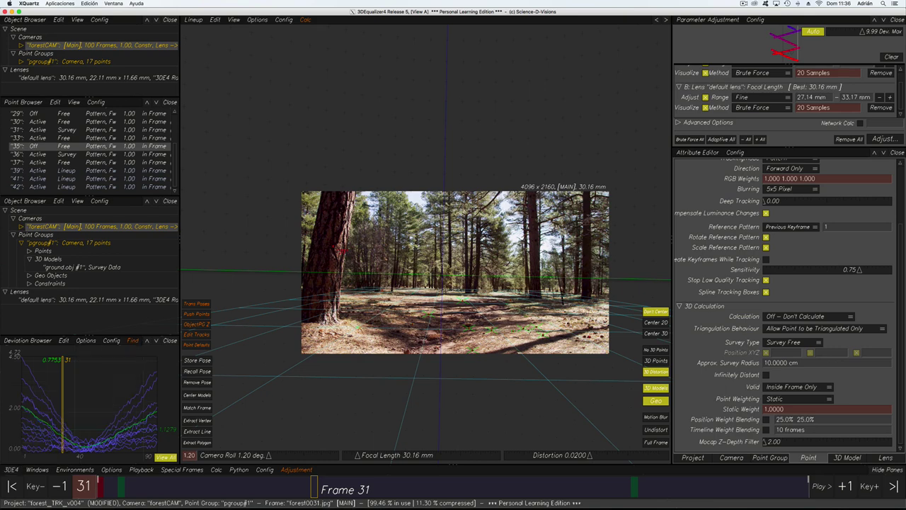
{"action": "left_click", "coordinate": [9, 470]}
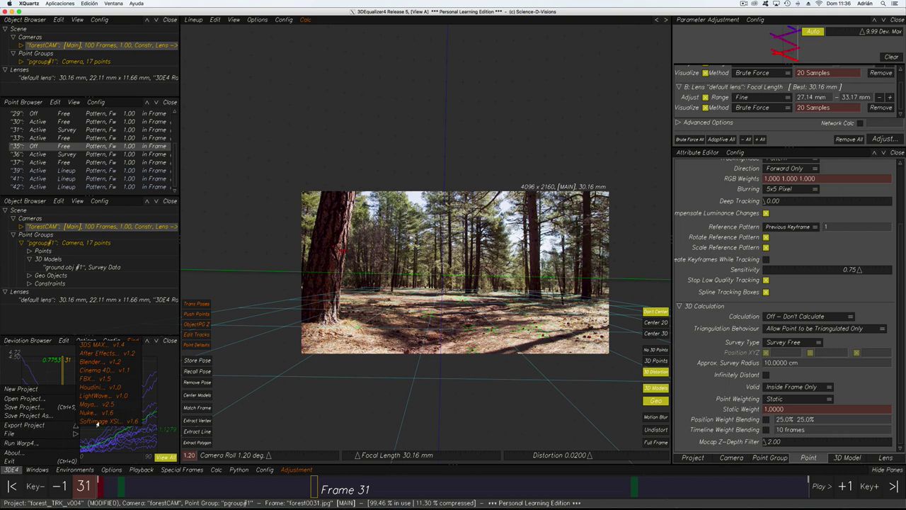
{"action": "mouse_move", "coordinate": [43, 433]}
{"action": "mouse_move", "coordinate": [89, 421]}
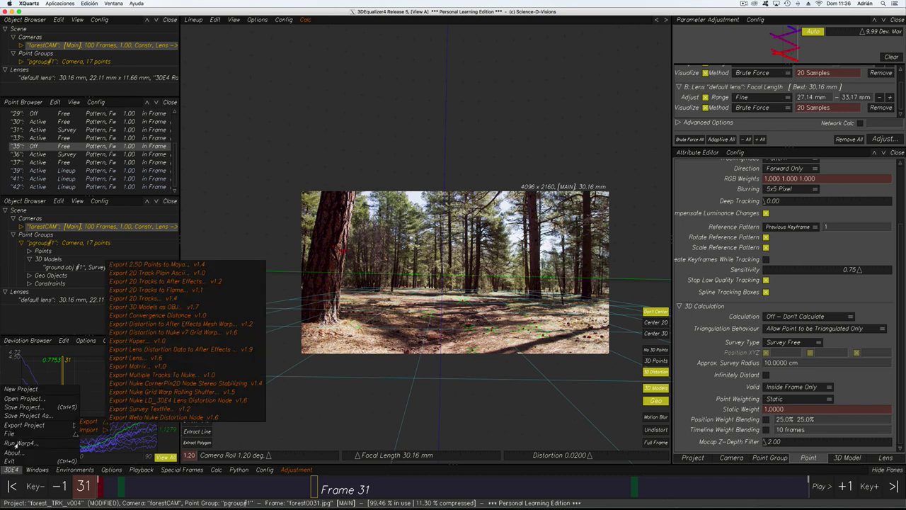
Launch Warp4 for forestCAM, turn on saving of the destination footage, and review the lens and Remove Distortion render settings
{"action": "left_click", "coordinate": [17, 443]}
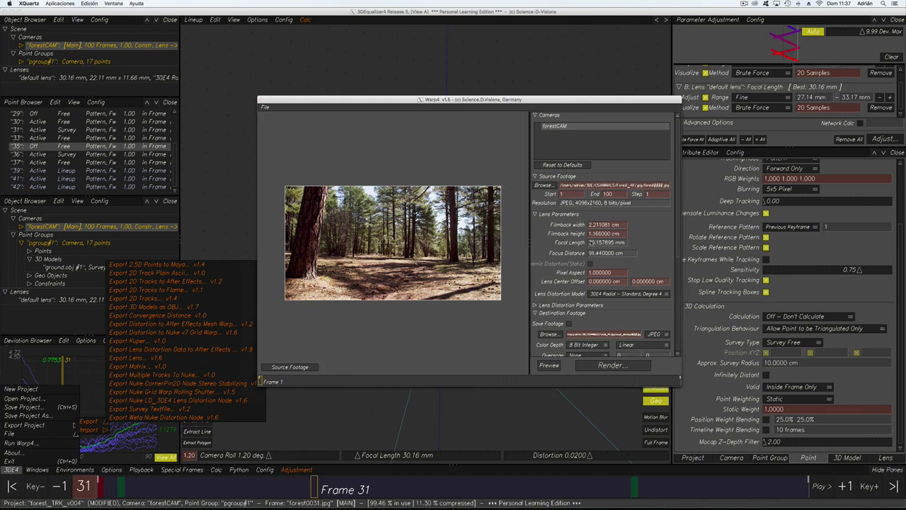
{"action": "scroll", "coordinate": [583, 250], "scroll_direction": "down", "scroll_amount": 2}
{"action": "scroll", "coordinate": [583, 250], "scroll_direction": "down", "scroll_amount": 1}
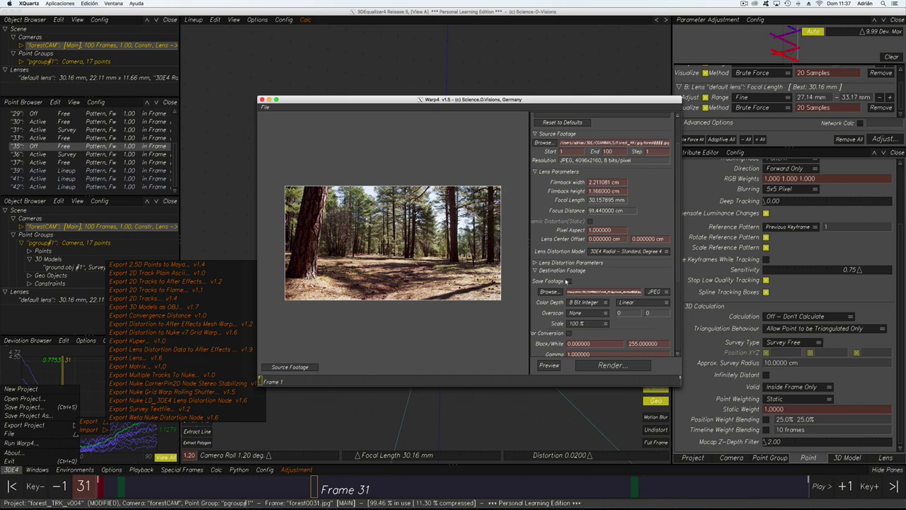
{"action": "scroll", "coordinate": [562, 259], "scroll_direction": "down", "scroll_amount": 3}
{"action": "scroll", "coordinate": [566, 322], "scroll_direction": "down", "scroll_amount": 5}
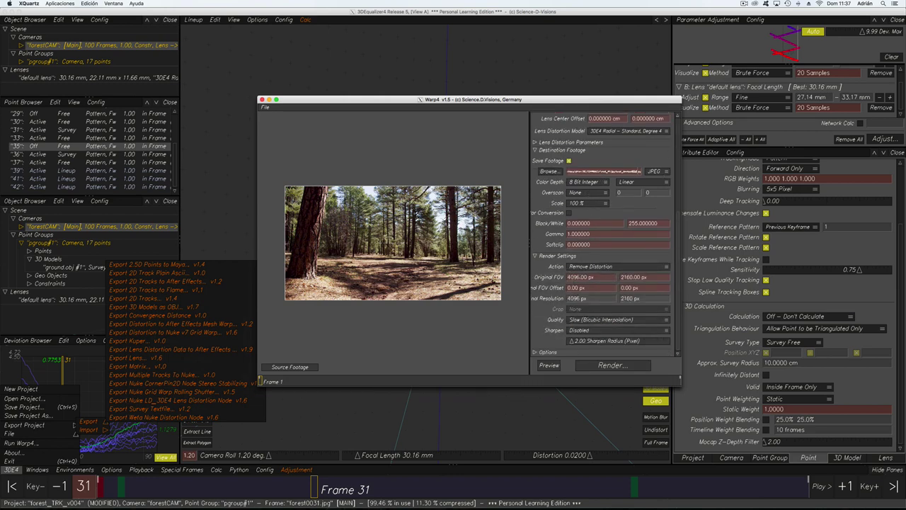
Review the image file formats available for the destination footage, and exit Warp4 without rendering
{"action": "left_click", "coordinate": [655, 172]}
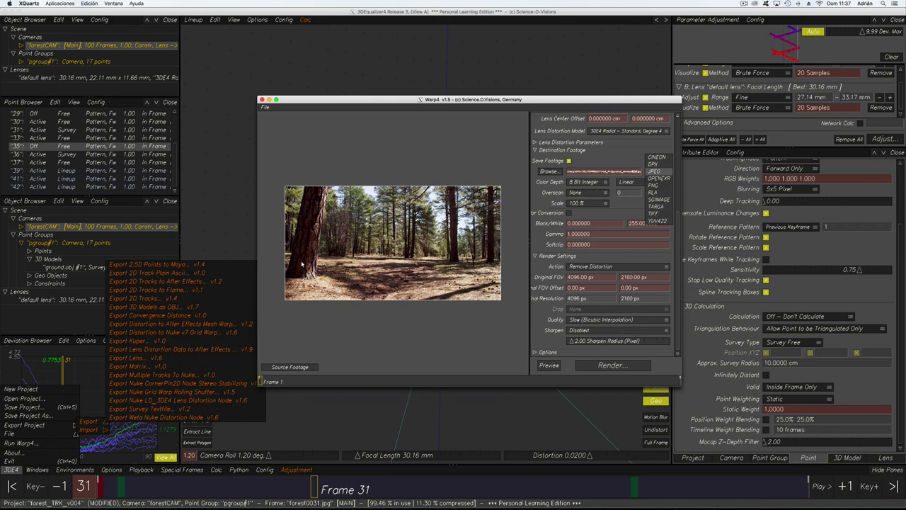
{"action": "left_click", "coordinate": [264, 107]}
{"action": "left_click", "coordinate": [265, 106]}
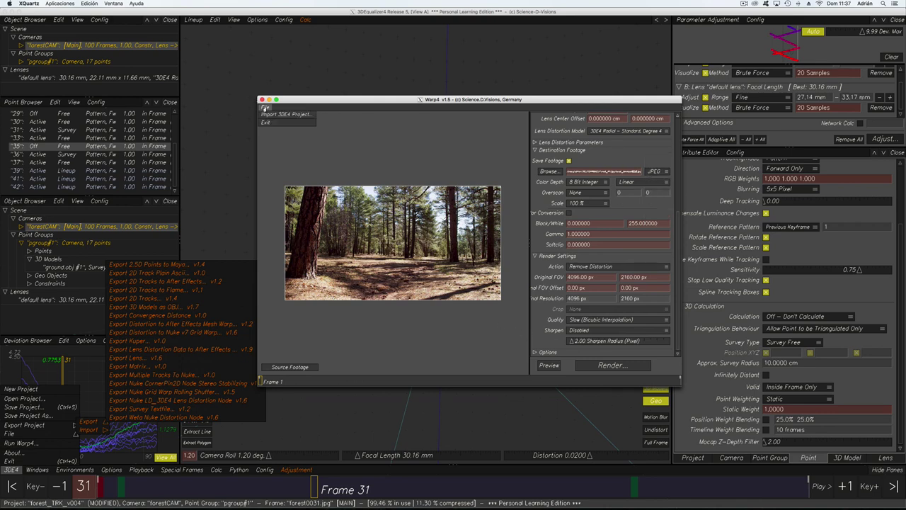
{"action": "left_click", "coordinate": [266, 122]}
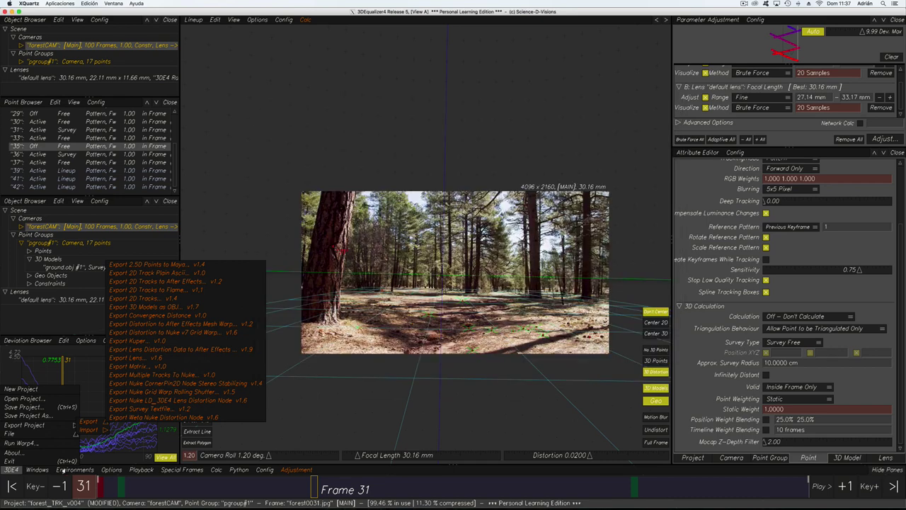
{"action": "left_click", "coordinate": [16, 470]}
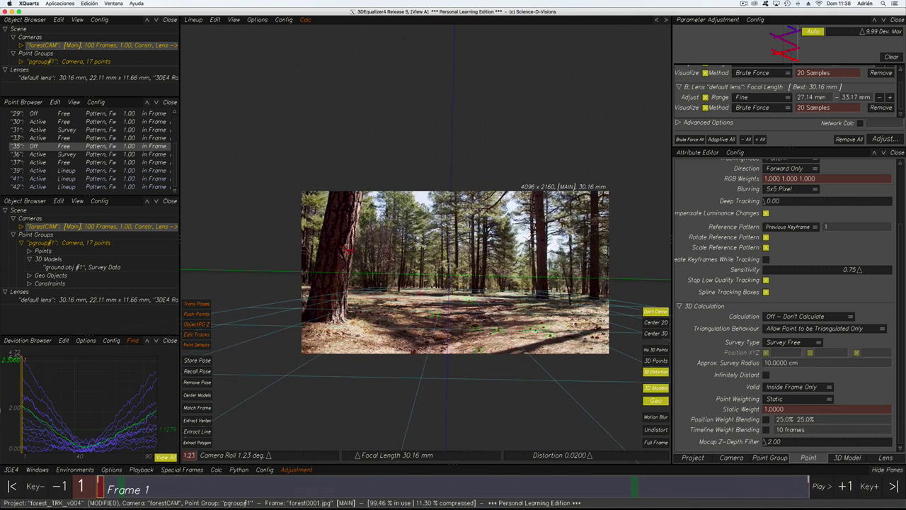
Save the project as a new version named forest_TRK_v005.3de in the 3deFiles folder
{"action": "left_click_drag", "start_coordinate": [872, 401], "coordinate": [78, 439]}
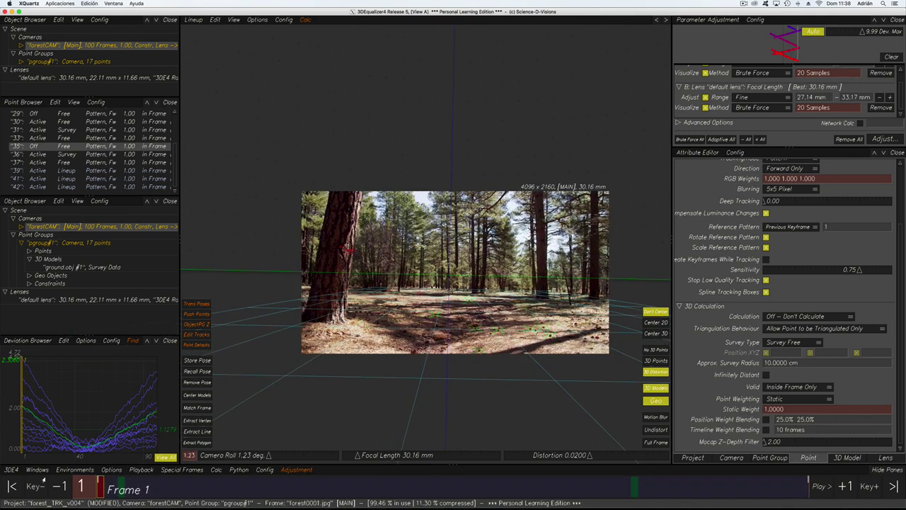
{"action": "left_click", "coordinate": [4, 471]}
{"action": "left_click", "coordinate": [8, 470]}
{"action": "left_click", "coordinate": [9, 470]}
{"action": "mouse_move", "coordinate": [15, 433]}
{"action": "left_click", "coordinate": [22, 415]}
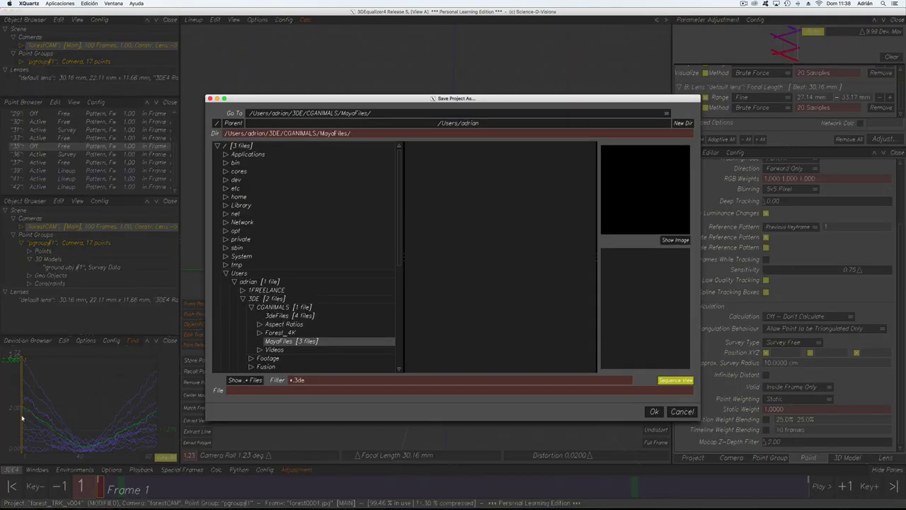
{"action": "left_click", "coordinate": [286, 316]}
{"action": "left_click", "coordinate": [446, 171]}
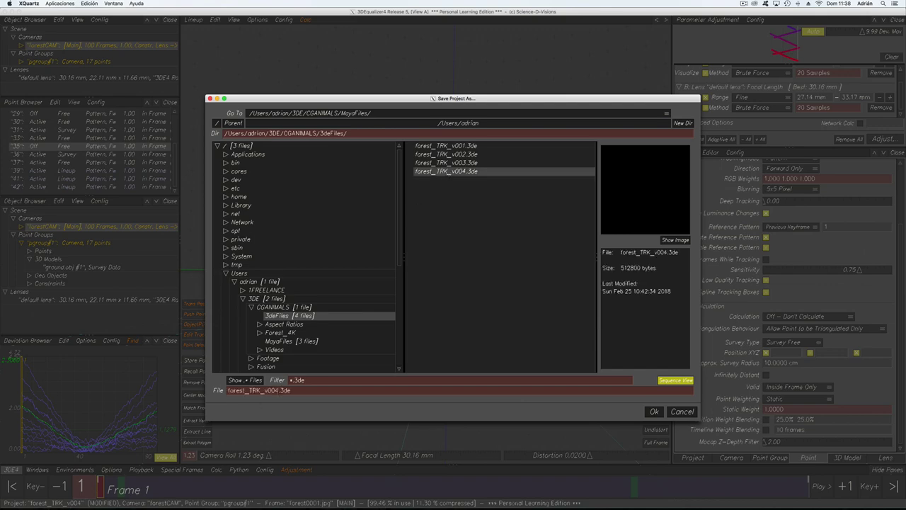
{"action": "left_click", "coordinate": [276, 390]}
{"action": "key", "text": "BackSpace"}
{"action": "type", "text": "5"}
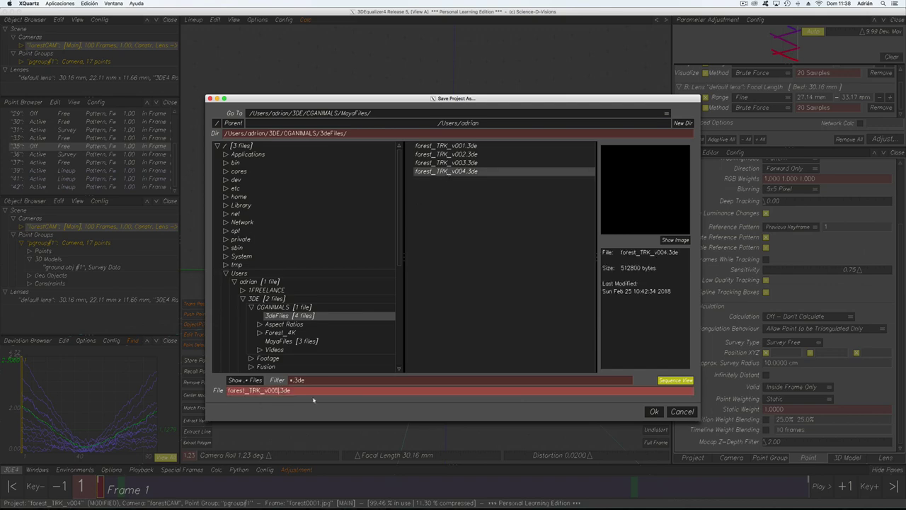
{"action": "key", "text": "Return"}
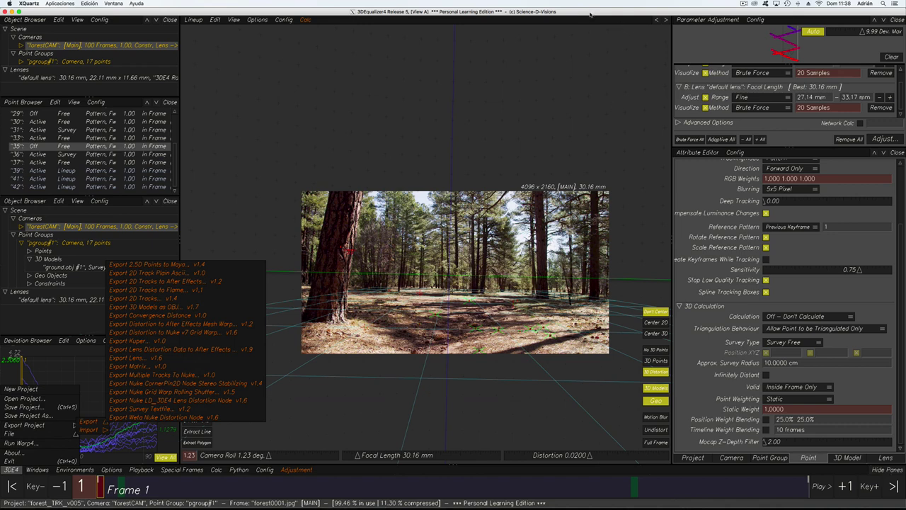
{"action": "left_click", "coordinate": [37, 471]}
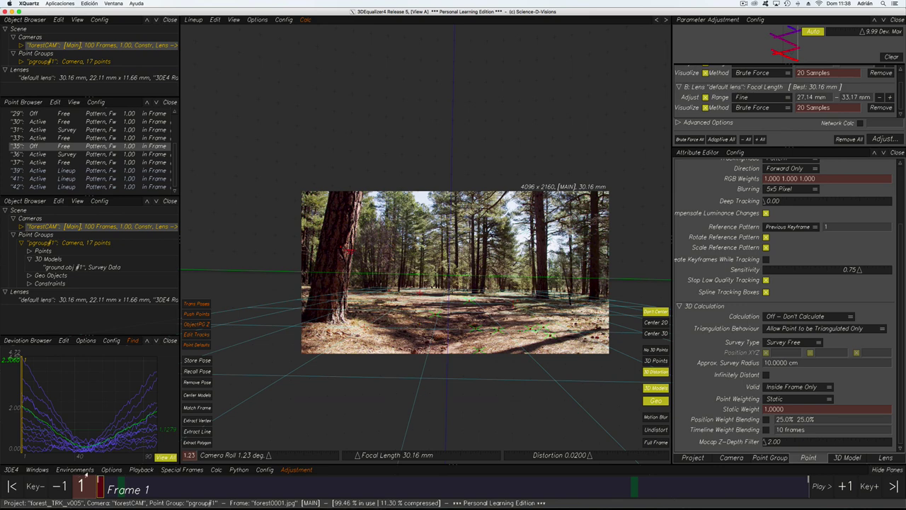